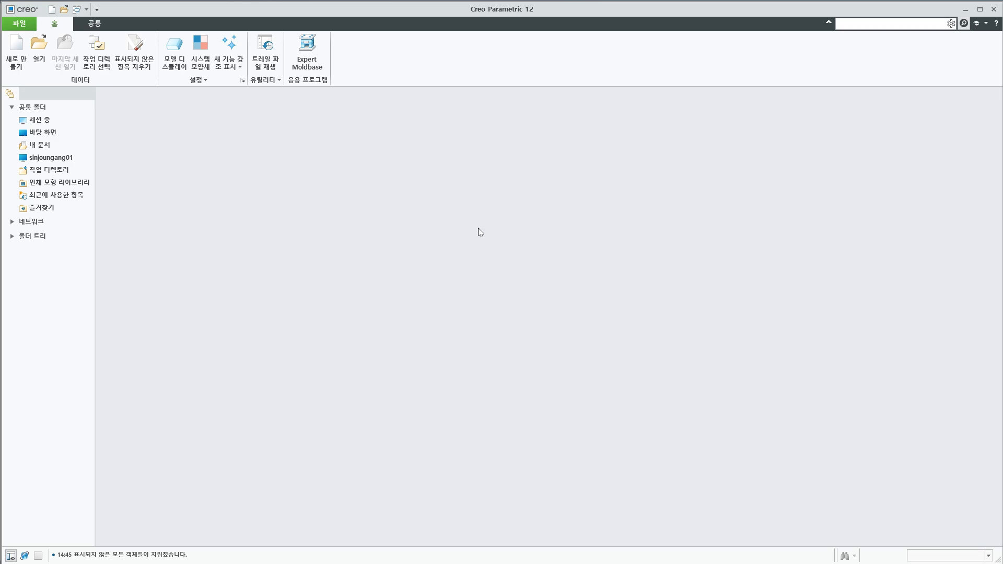
Open the housing.prt part from the 실습자료 folder
click(39, 52)
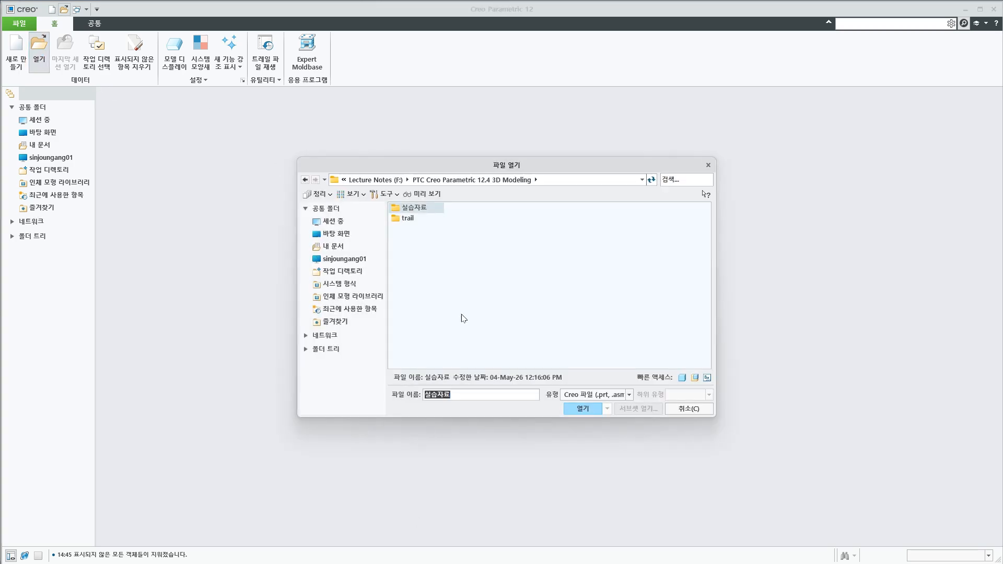
double_click(418, 208)
scroll(581, 312, down, 2)
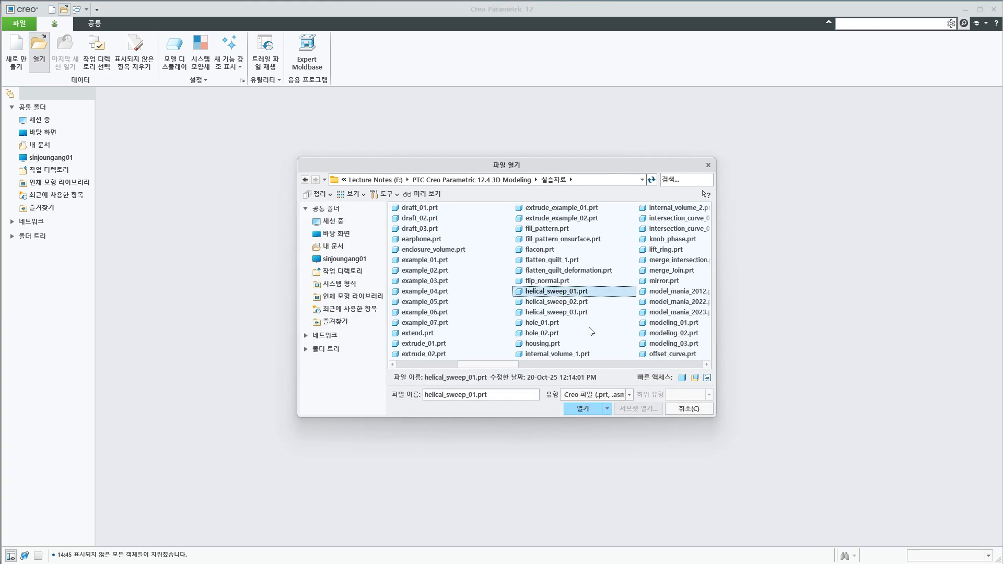
click(551, 346)
click(598, 409)
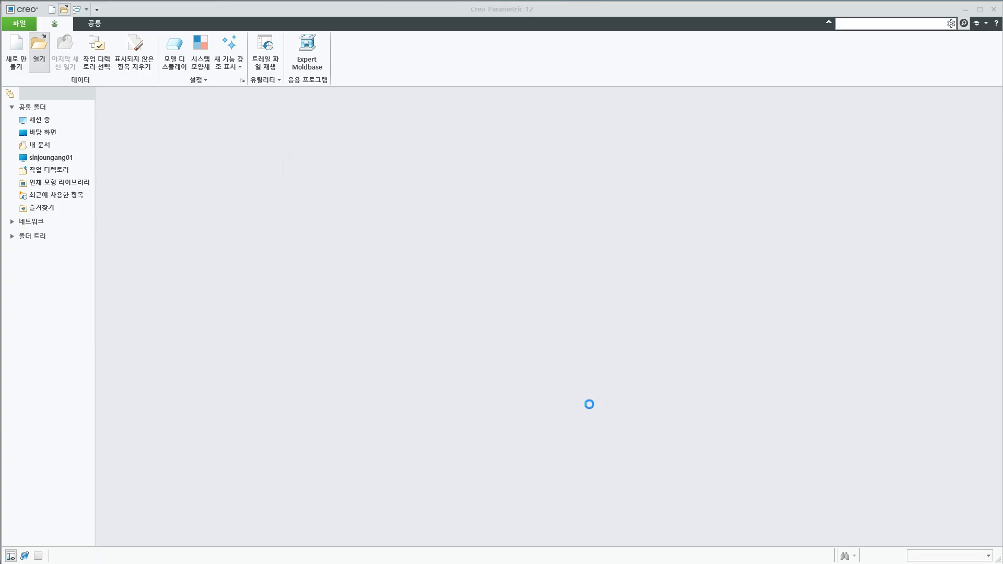
middle_drag(389, 386, 376, 385)
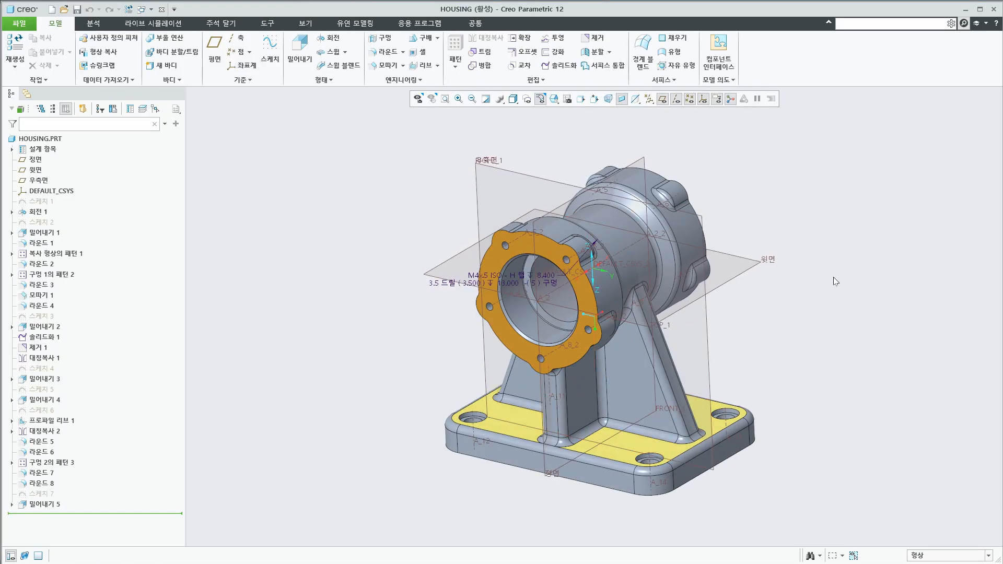
Turn off all datum display filters at once so axes, points, coordinate systems and planes are hidden
click(648, 99)
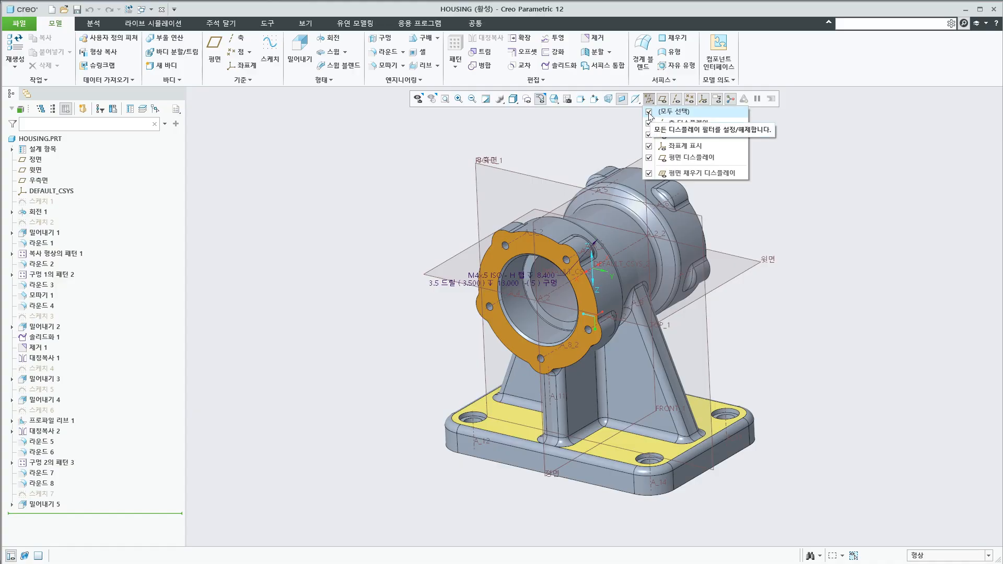
click(649, 112)
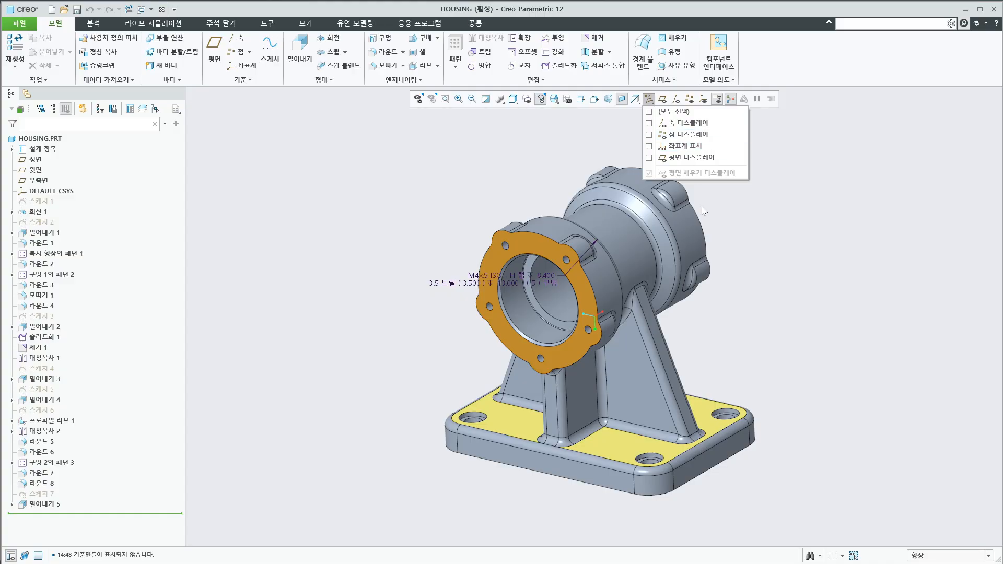
click(245, 80)
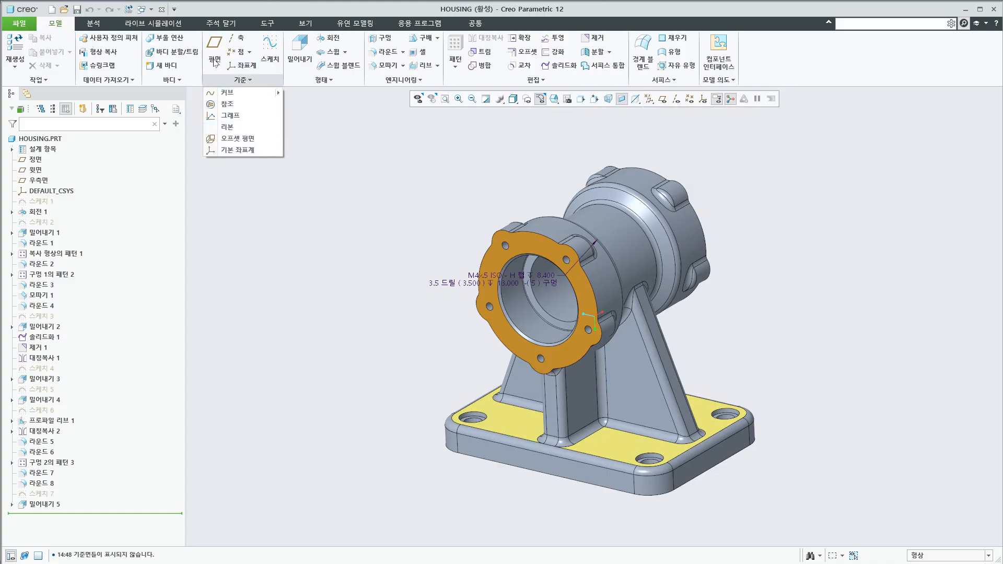
mouse_move(351, 277)
middle_down()
mouse_move(404, 361)
mouse_move(426, 365)
middle_up()
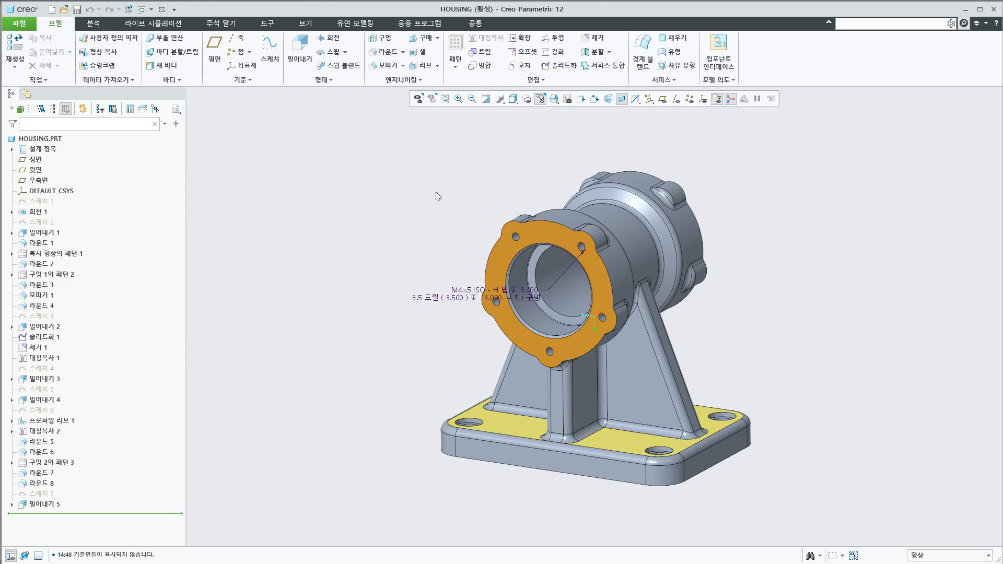
Window-select the whole front flange, its upper-left lug and its left lug one after another, clearing the selection between them
drag(456, 198, 635, 374)
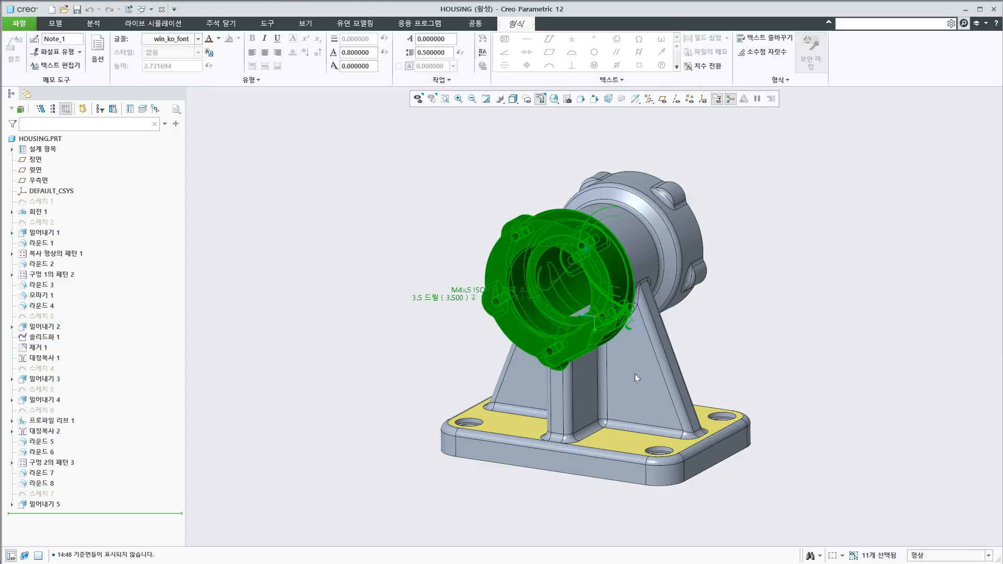
drag(437, 185, 546, 256)
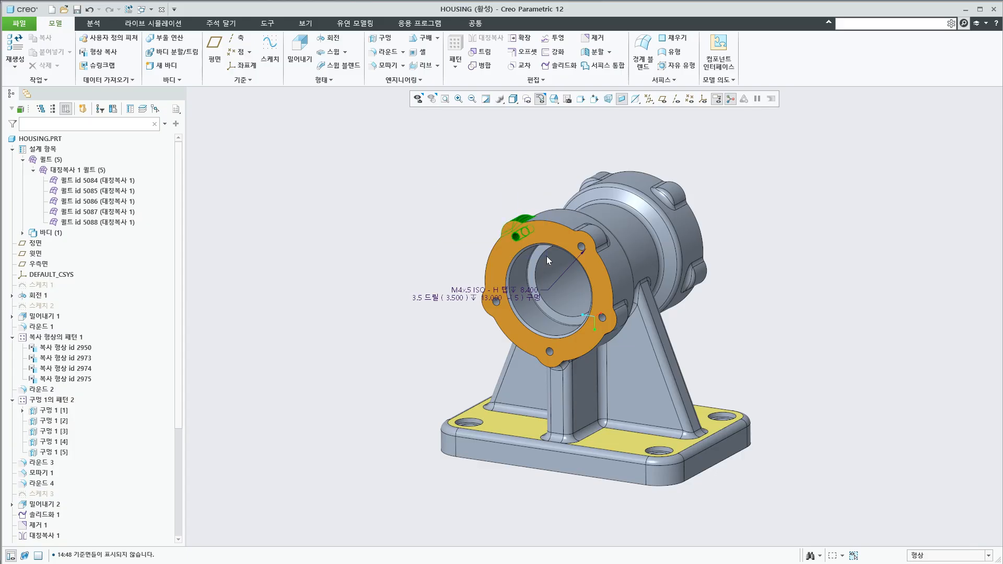
click(782, 295)
drag(463, 271, 519, 325)
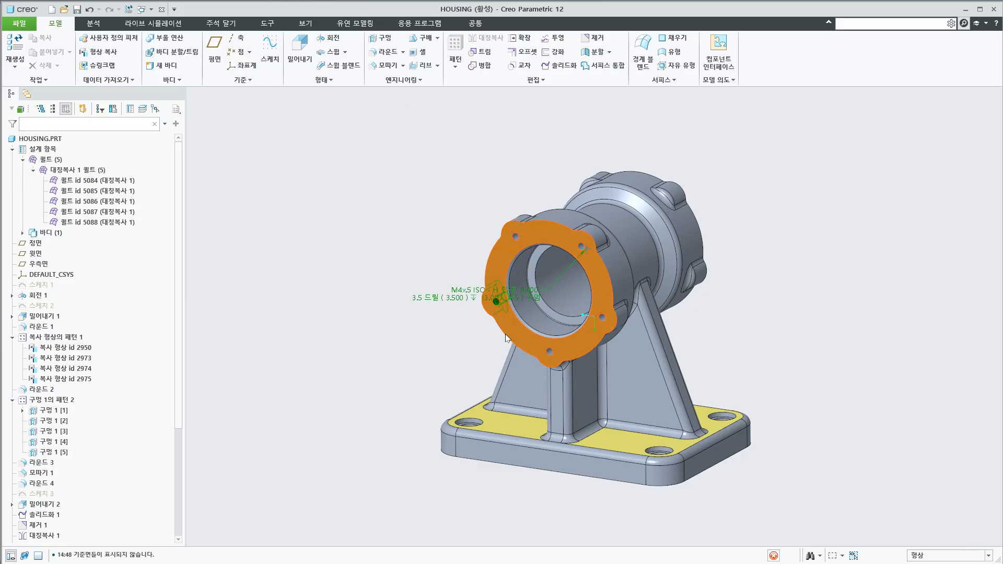
click(432, 348)
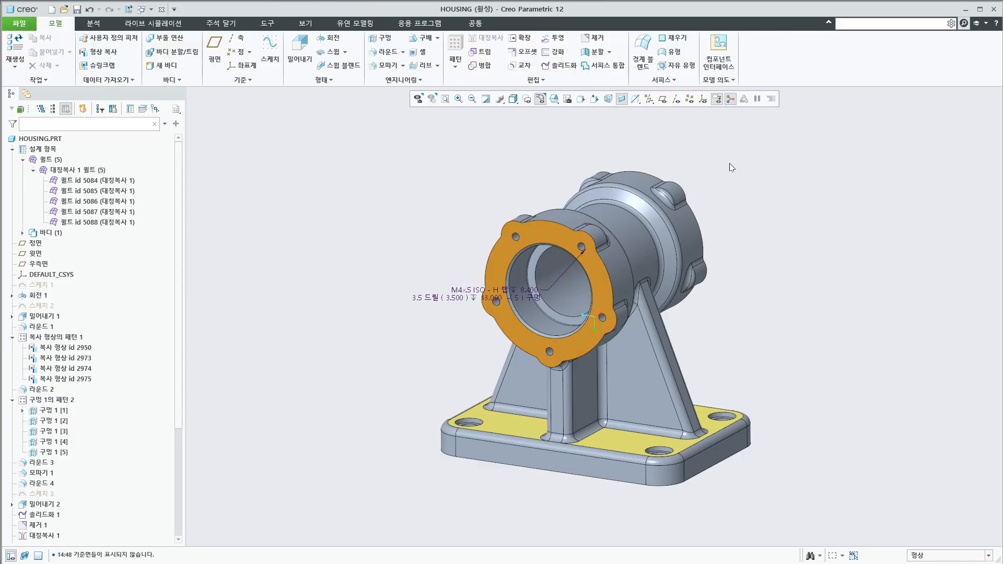
Box-select the rear flange's upper-right lug area from right to left, and clear the selection
drag(729, 163, 642, 216)
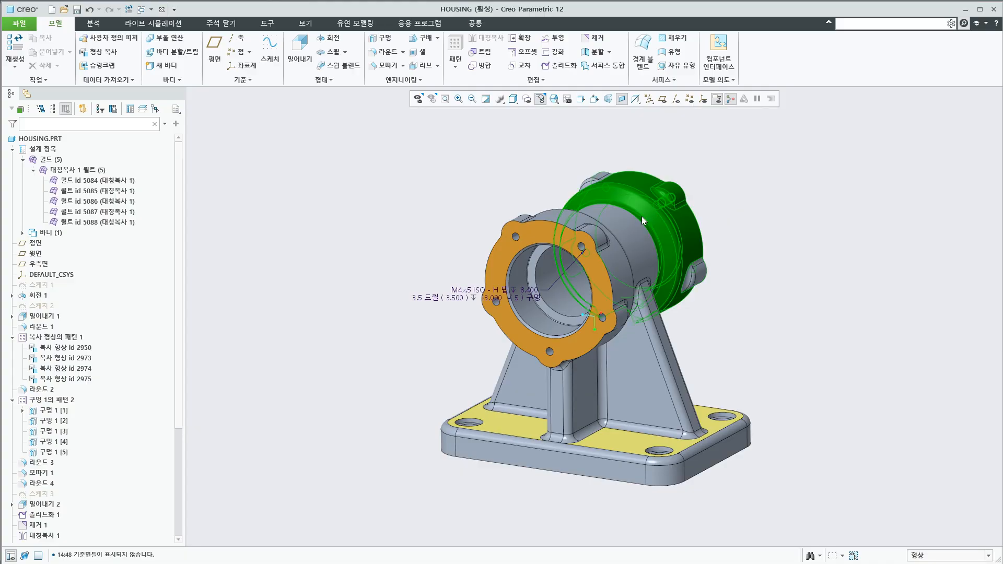
drag(705, 154, 647, 227)
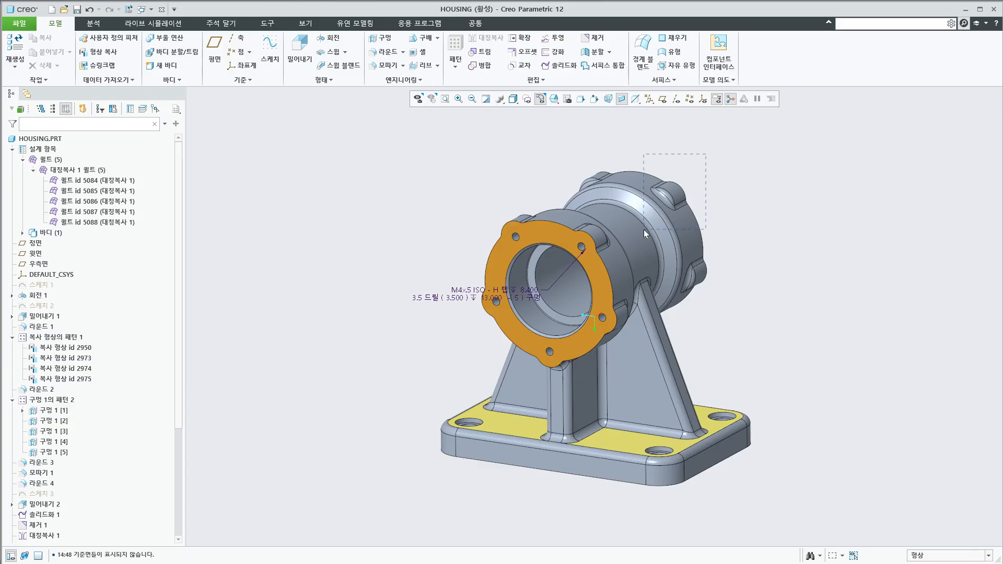
drag(643, 230, 644, 230)
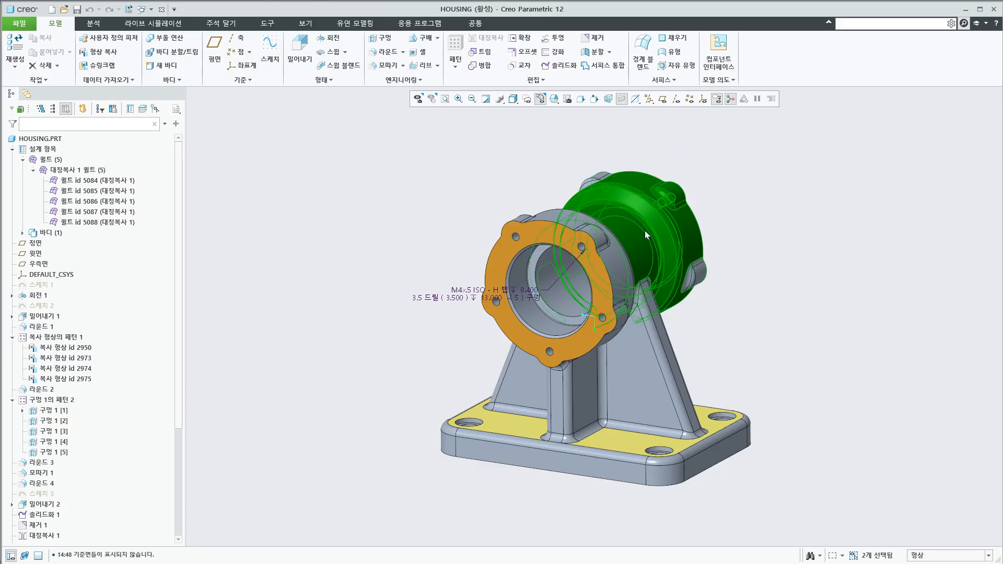
click(788, 267)
Box-select the front flange's upper-left lug, add its left lug, the base's left corner and right end, and clear the selection
drag(555, 181, 472, 252)
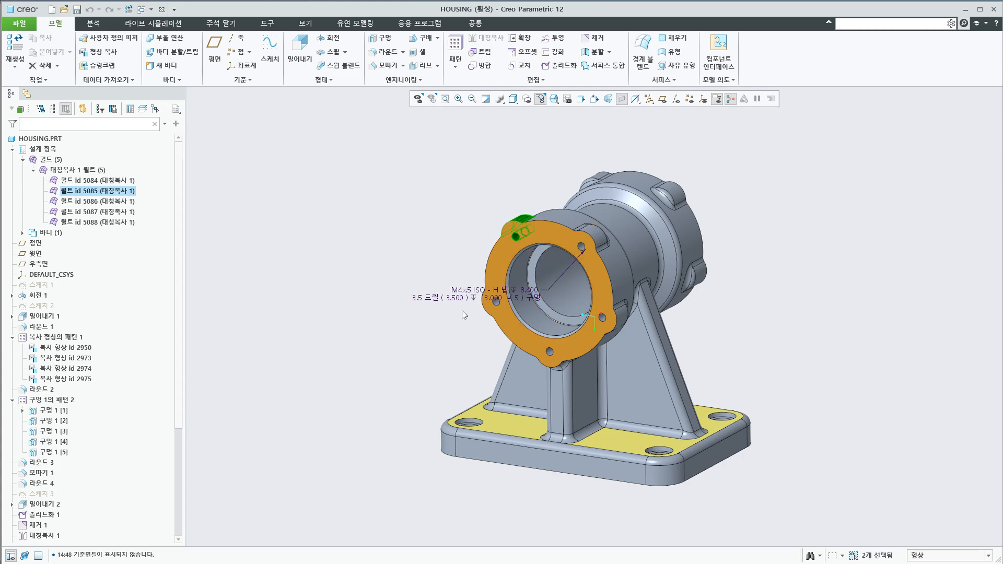
drag(455, 265, 496, 326)
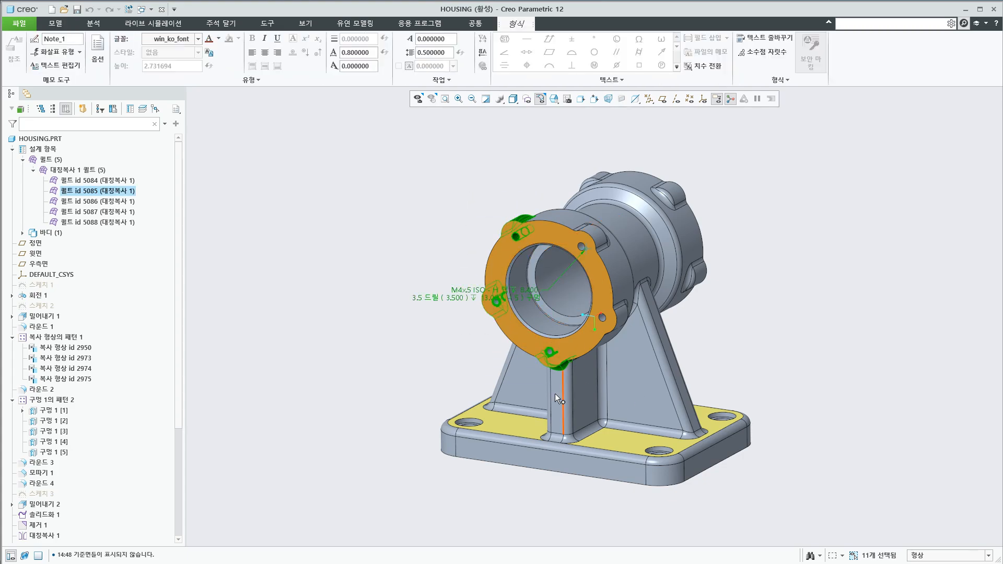
drag(434, 406, 484, 490)
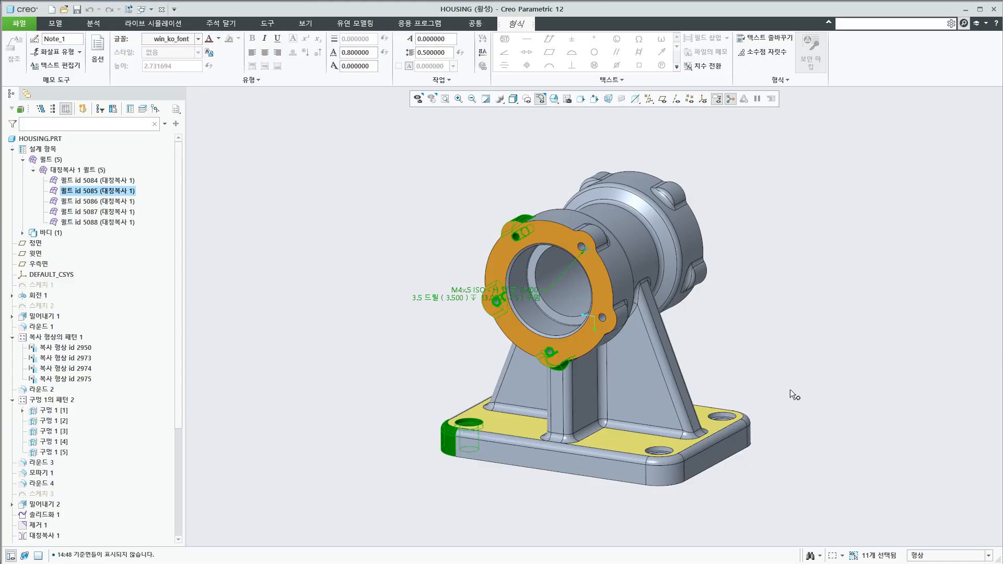
drag(790, 390, 706, 472)
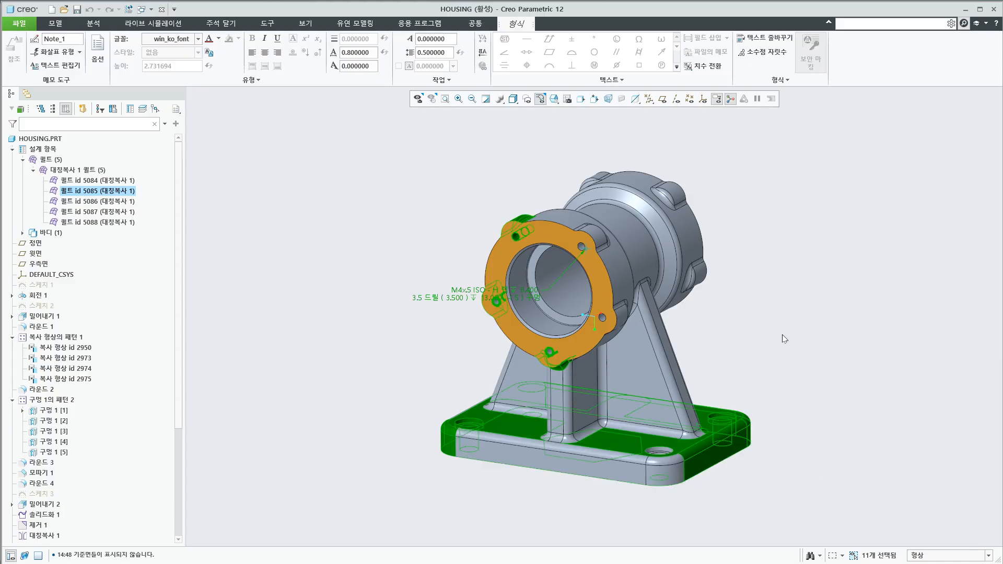
click(809, 340)
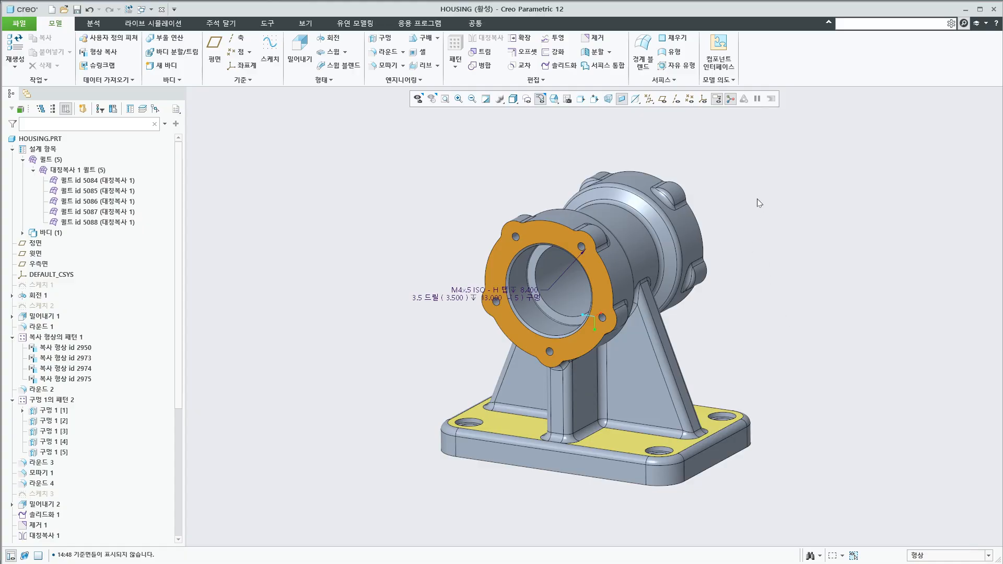
Try right-to-left selection boxes of different extents over the rear flange and the side rib, clearing the selection after each
drag(756, 199, 616, 317)
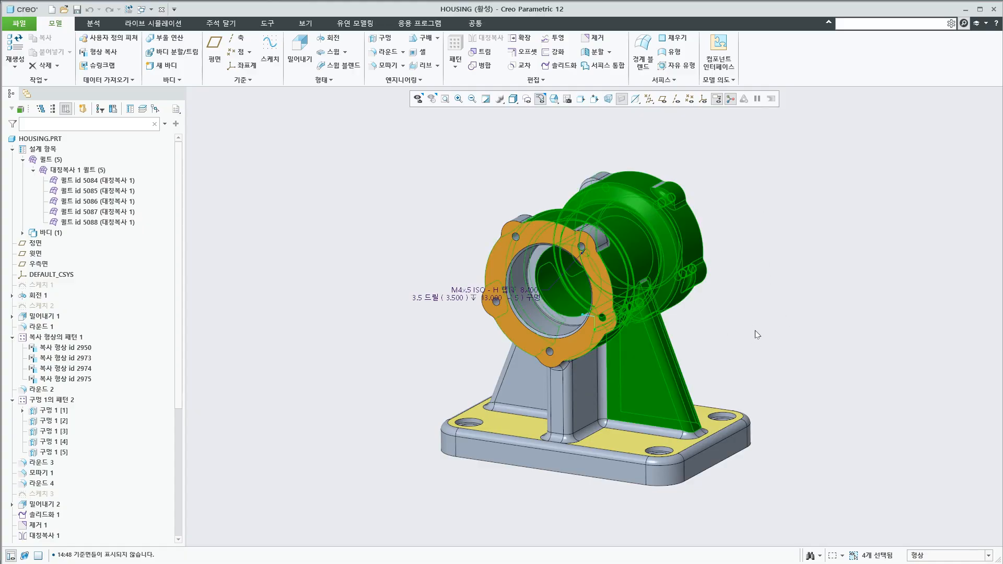
click(806, 323)
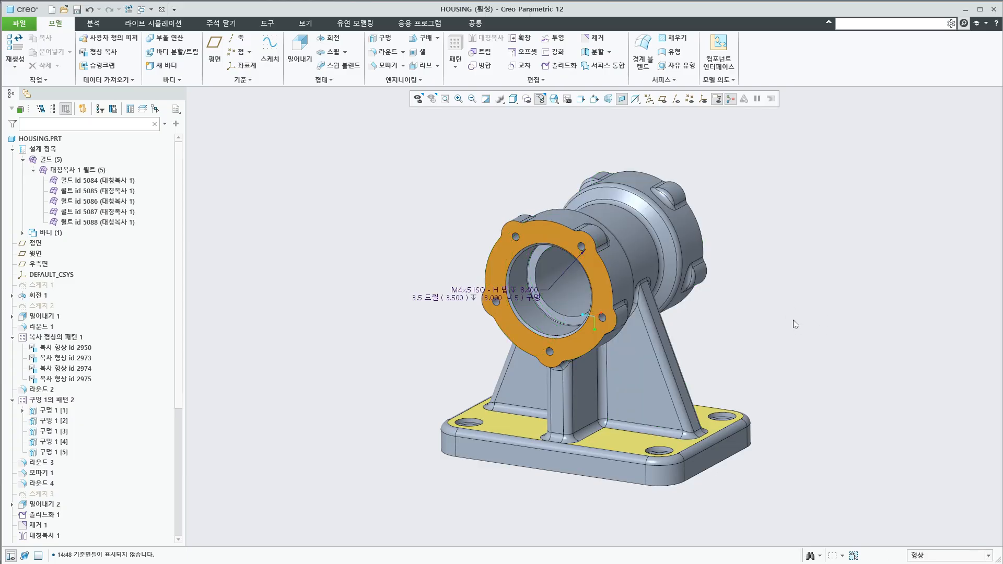
drag(749, 229, 668, 310)
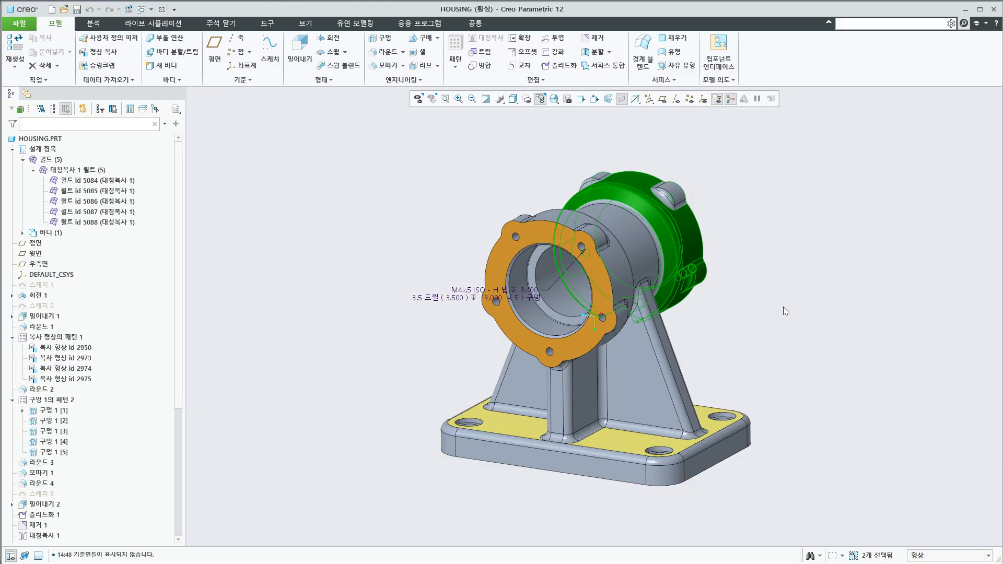
click(755, 312)
drag(749, 240, 725, 319)
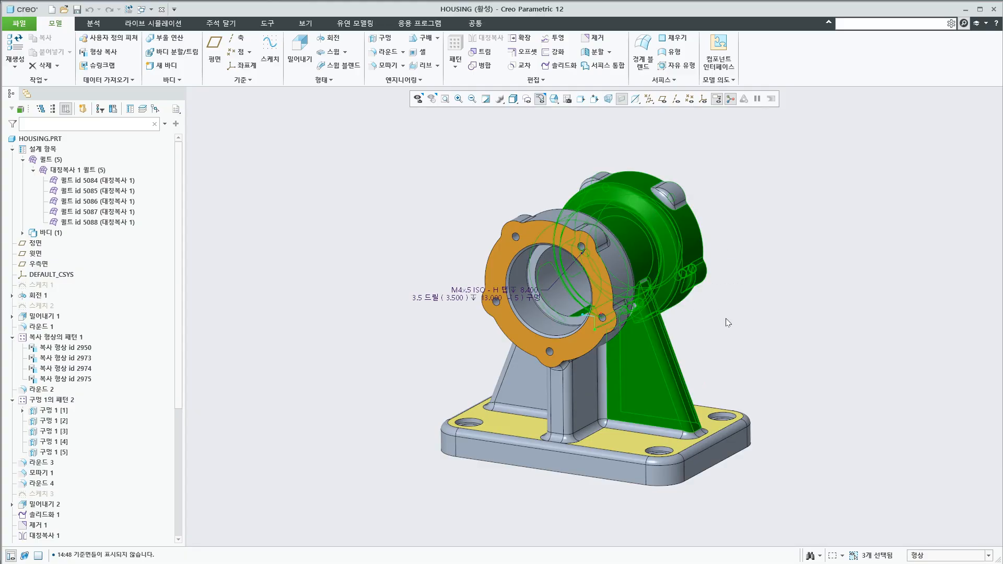
click(759, 321)
drag(733, 248, 766, 314)
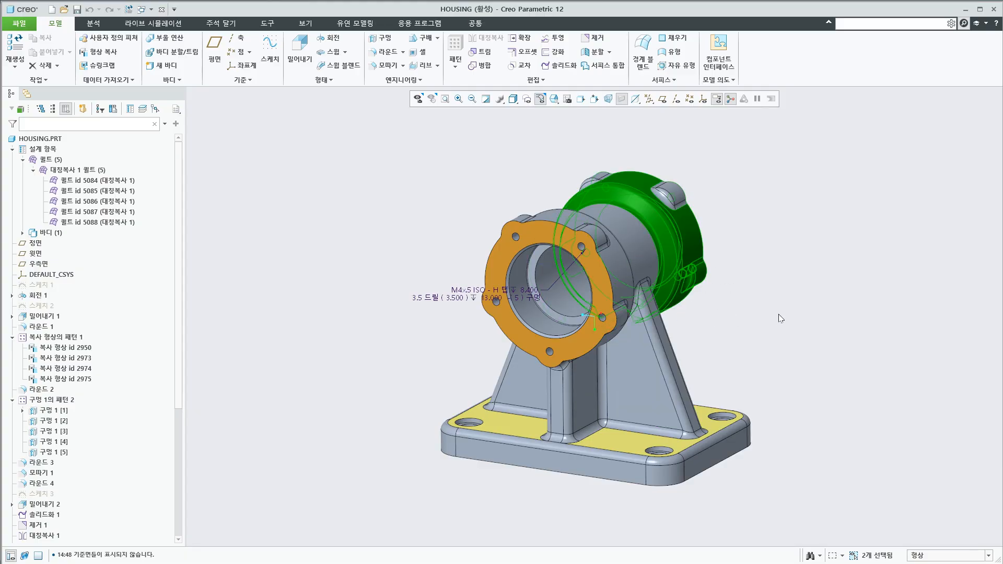
click(778, 318)
drag(730, 286, 669, 313)
click(775, 317)
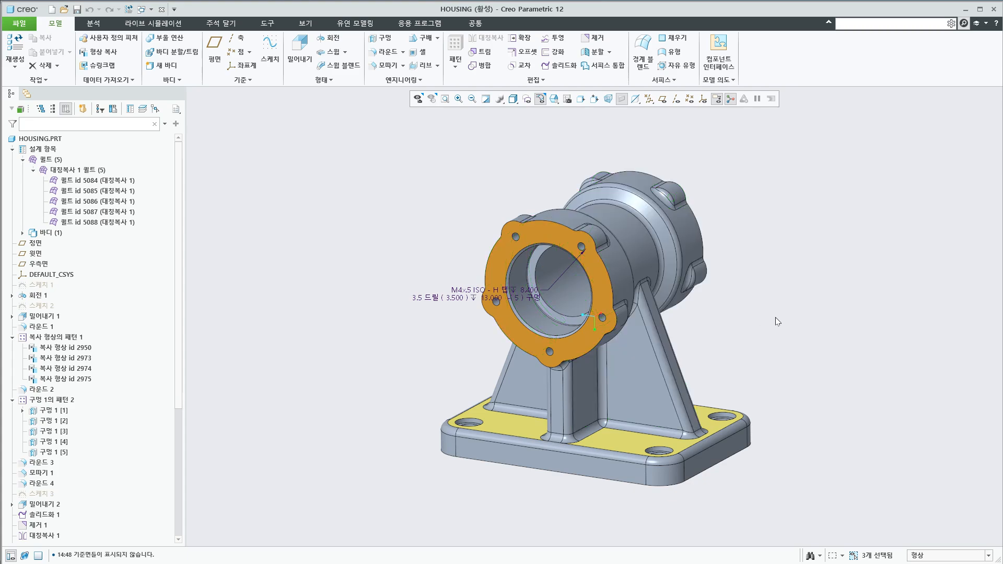
drag(775, 318, 658, 297)
click(775, 310)
Box-select the rear flange's lower lug area, add the front flange's left-side lugs and the base's left corner, and clear the selection
drag(743, 240, 674, 306)
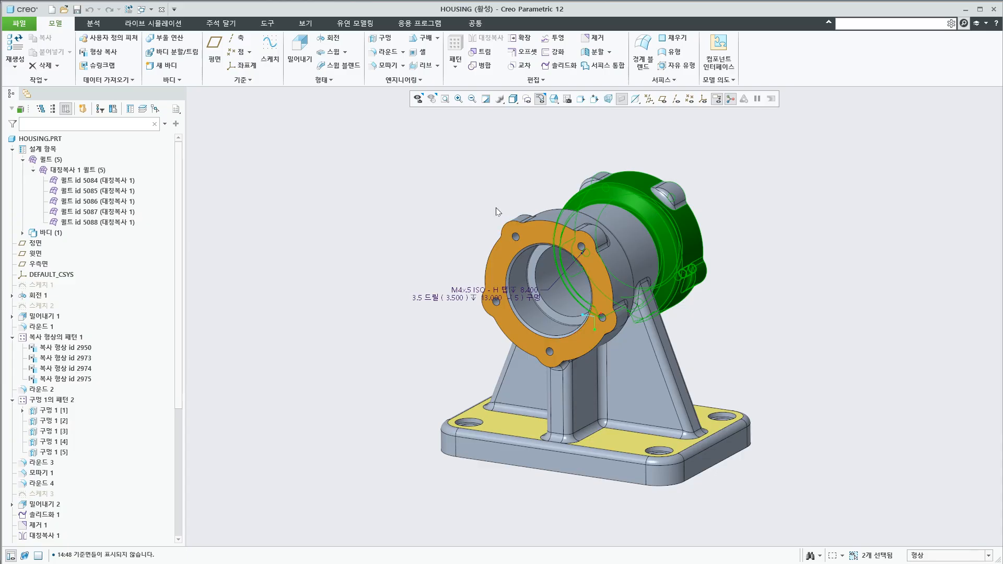
ctrl+click(508, 224)
ctrl+drag(465, 271, 514, 343)
ctrl+drag(414, 381, 472, 472)
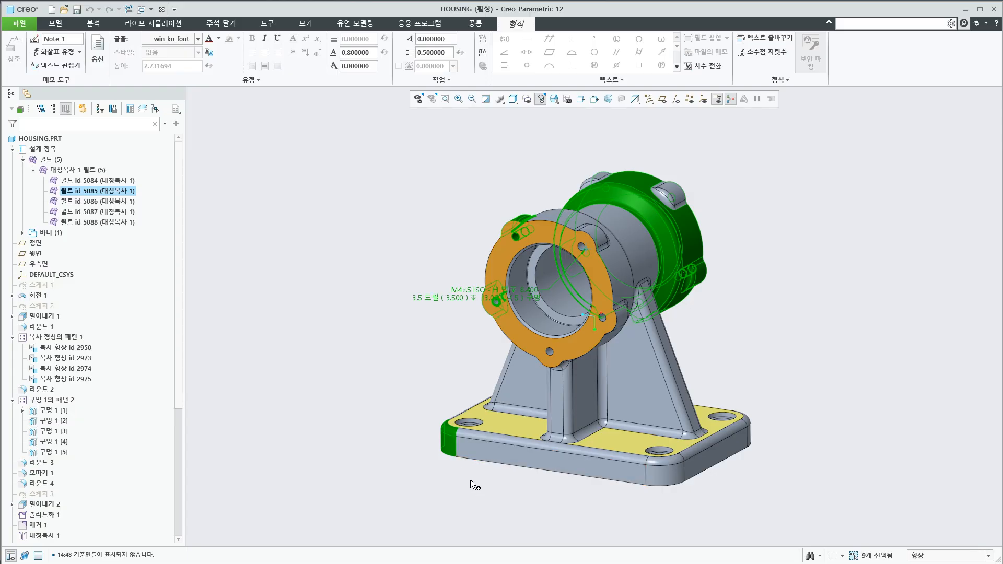
ctrl+drag(410, 393, 484, 488)
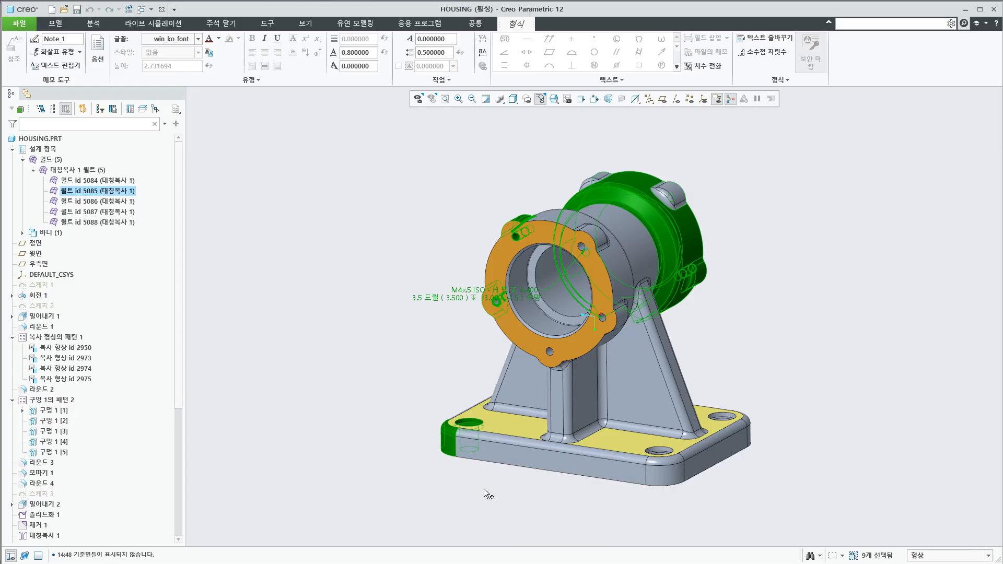
ctrl+click(447, 443)
ctrl+click(450, 443)
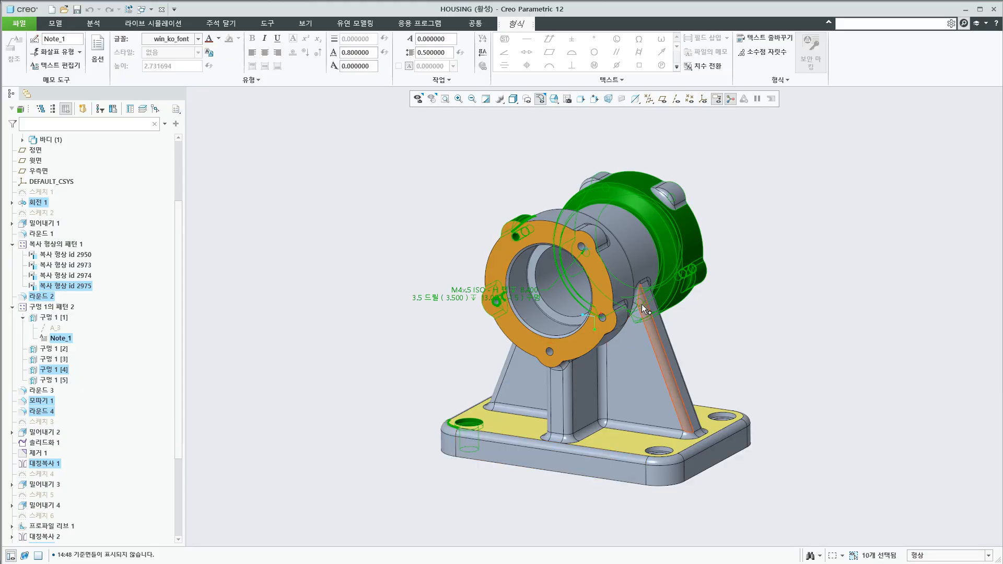
ctrl+click(671, 264)
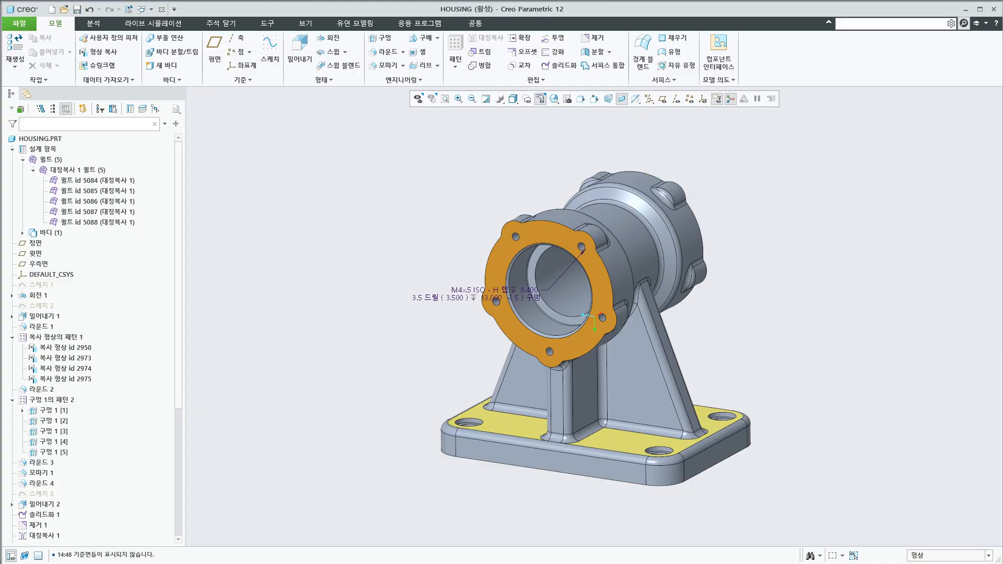
Switch to PowerPoint to check the Selection Method slide, and return to the housing model in Creo Parametric
key(alt+Tab)
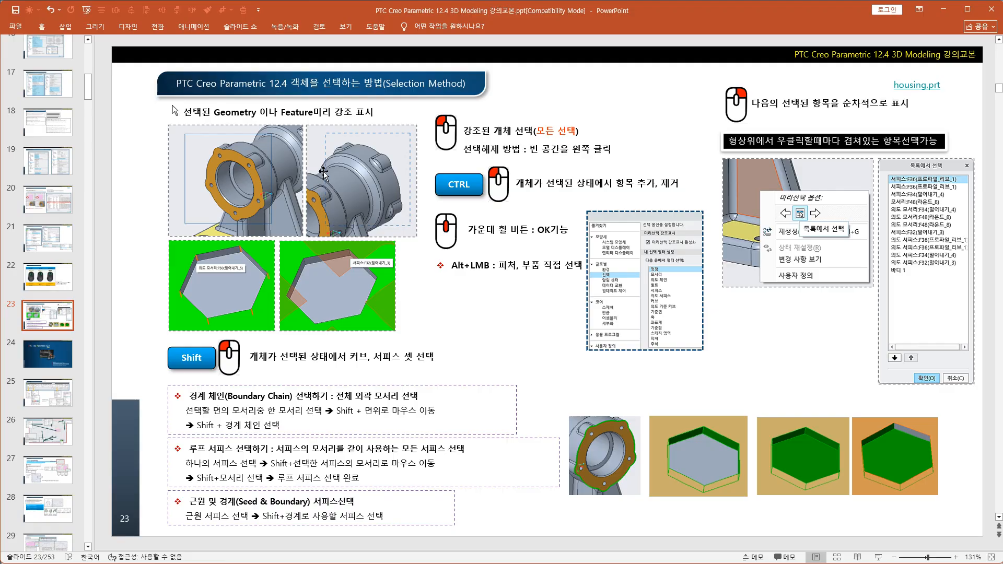
key(alt+Tab)
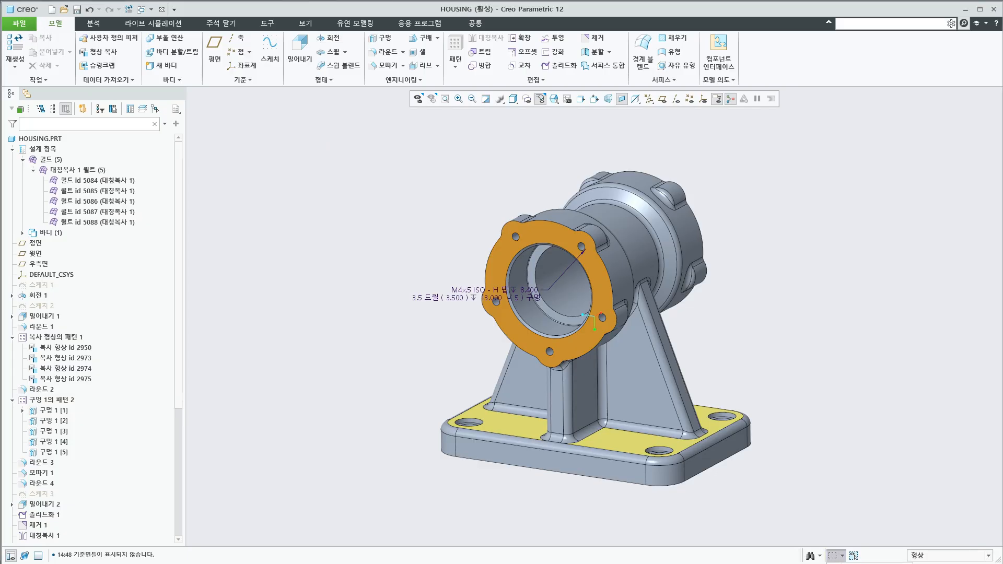
Use freehand lasso selection to pick the front flange, and replace that selection with the base's left corner hole
drag(469, 258, 481, 335)
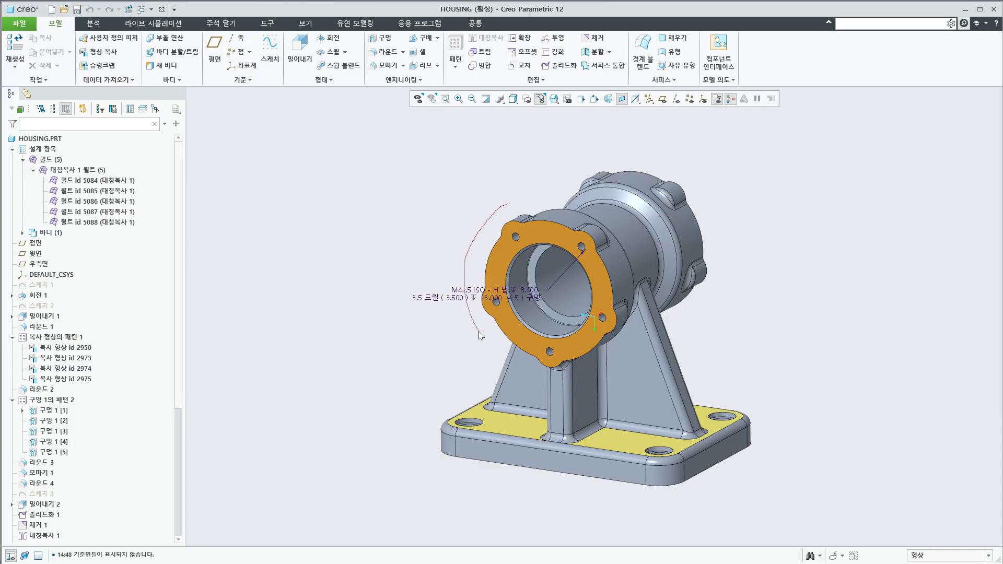
drag(543, 203, 503, 210)
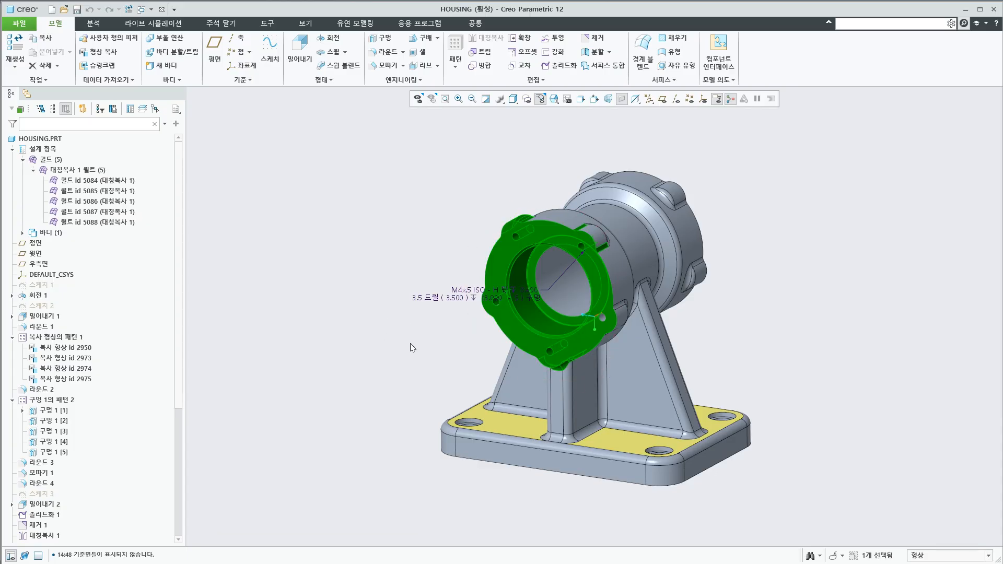
mouse_move(403, 376)
mouse_down()
mouse_move(426, 484)
mouse_move(494, 413)
mouse_up()
mouse_move(404, 393)
mouse_down()
mouse_move(436, 431)
mouse_move(427, 403)
mouse_up()
click(408, 441)
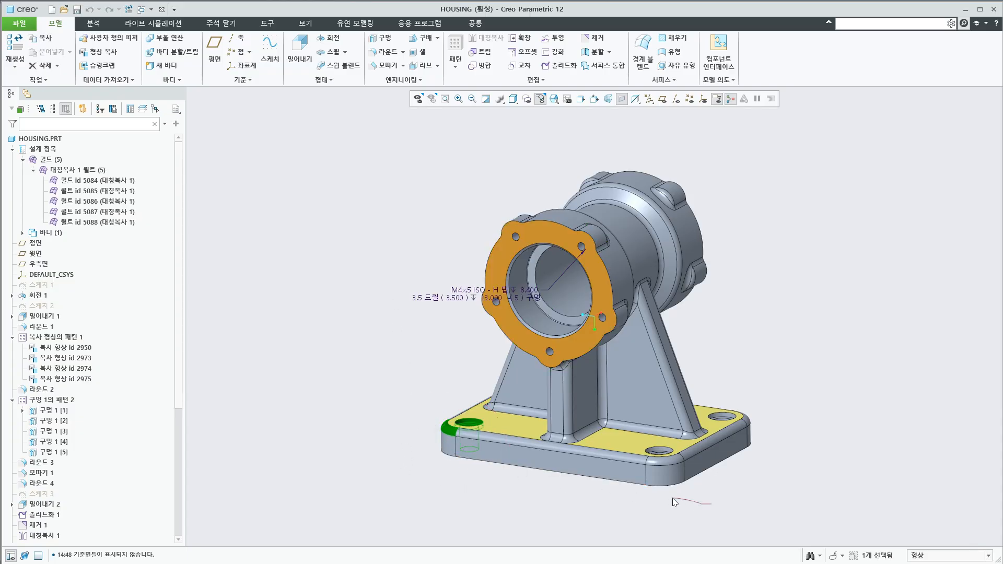
Lasso-select the base's corner rounds and holes in addition to the left corner, and clear the selection
drag(691, 442, 695, 444)
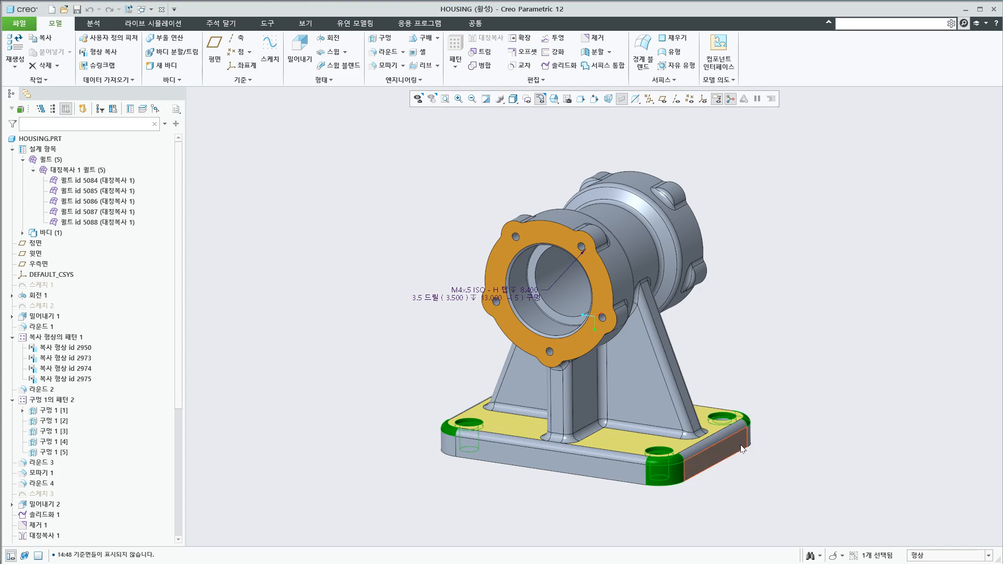
click(767, 331)
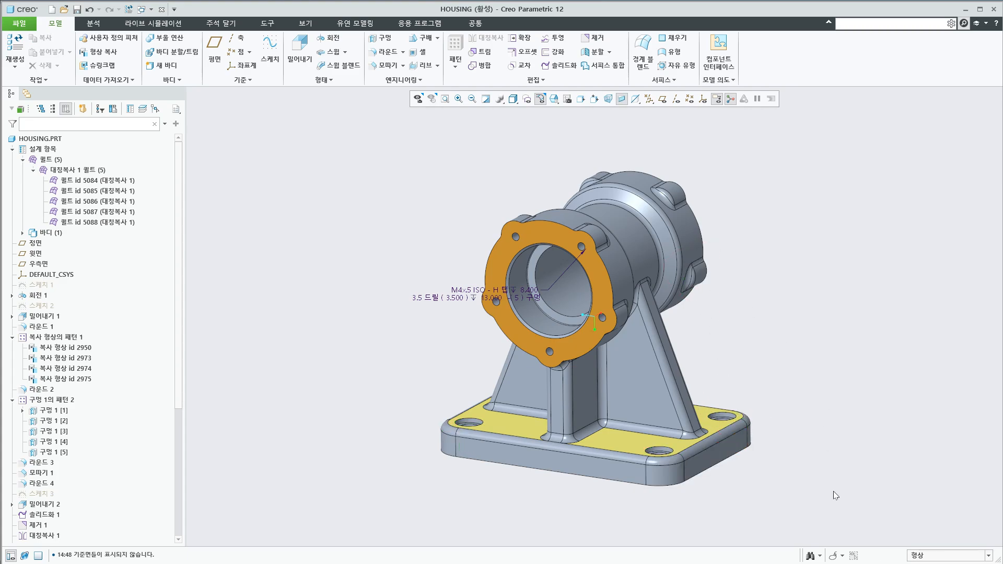
Switch to trace selection, pick the front flange and base surfaces, then clear them and return to box selection
click(839, 563)
click(563, 355)
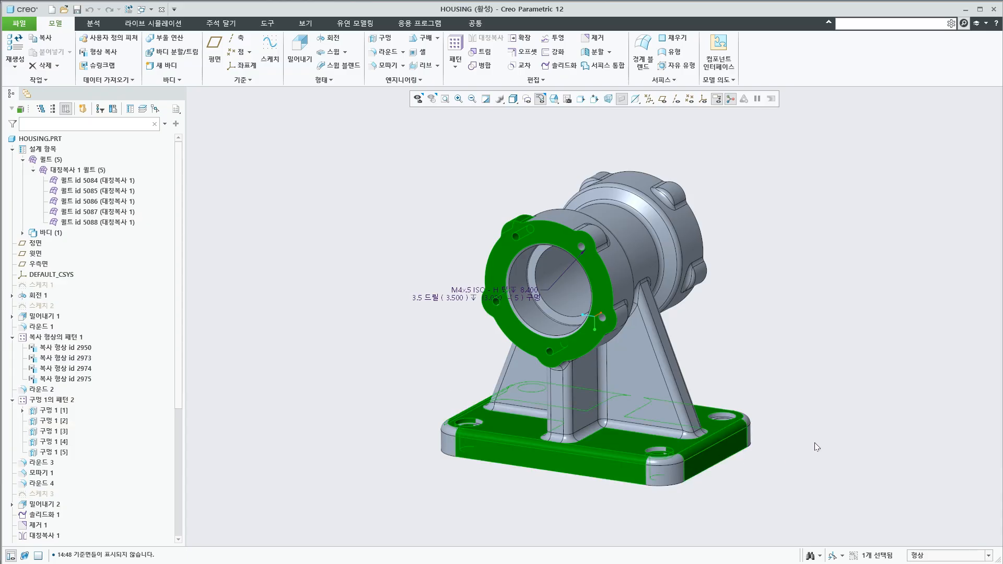
click(836, 554)
click(809, 372)
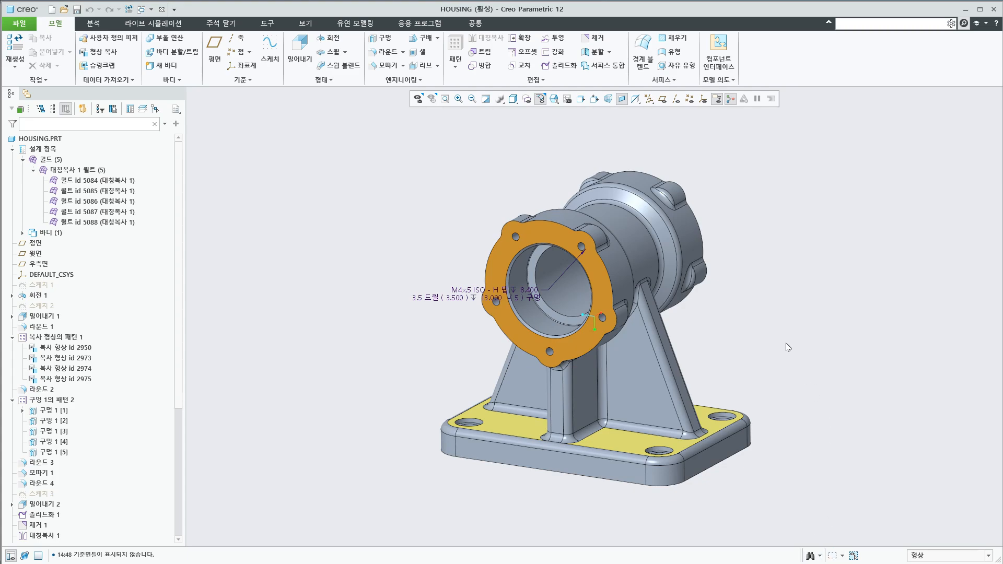
Switch to PowerPoint to review the Selection Method slide, and return to the housing model in Creo Parametric
scroll(751, 258, down, 1)
scroll(751, 267, up, 1)
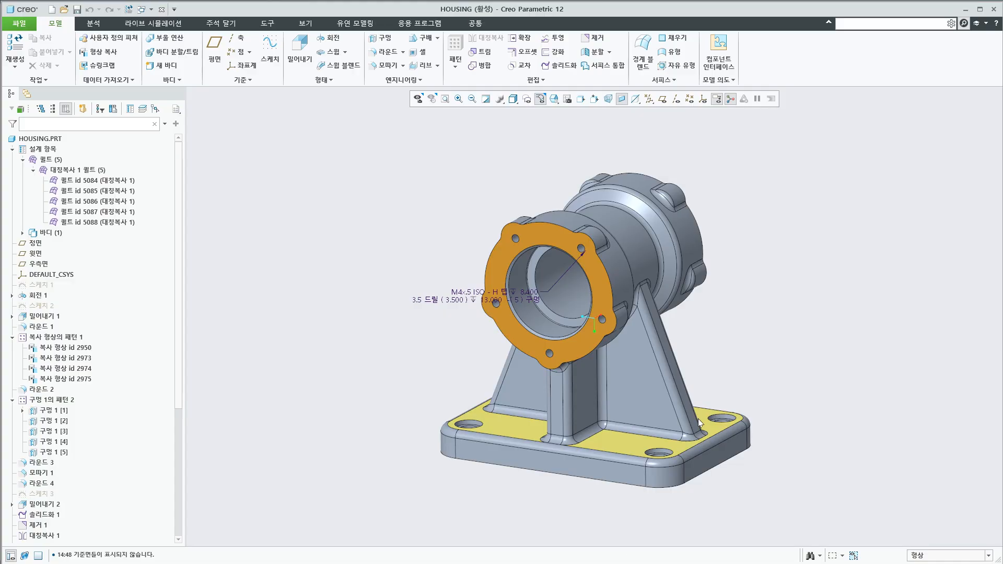
key(alt+Tab)
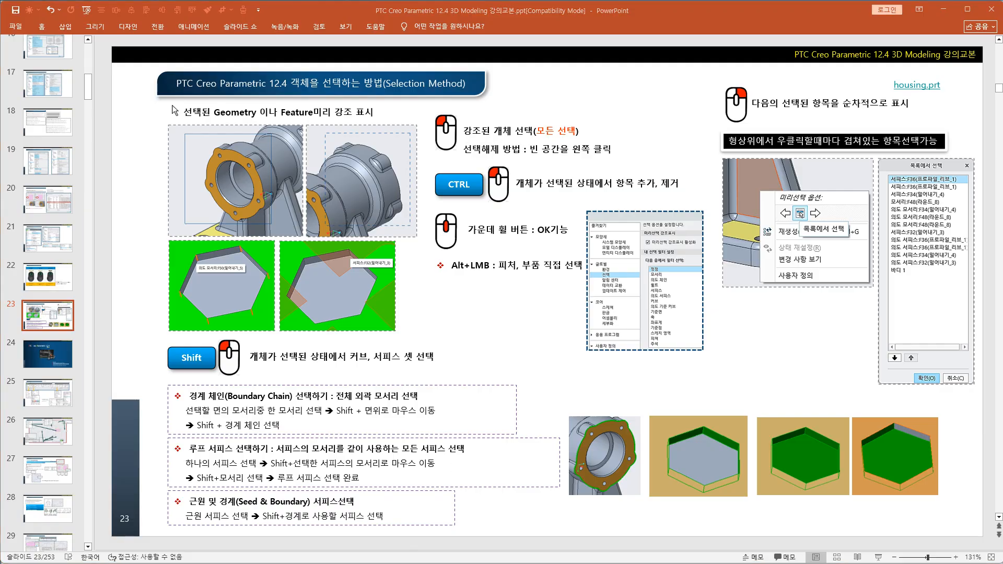
key(alt+Tab)
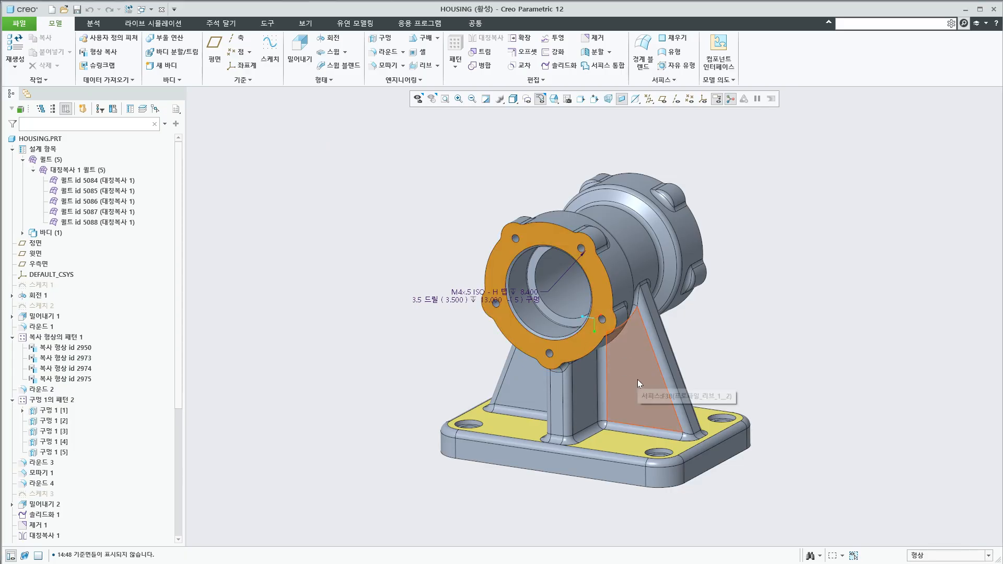
Select the right rib face, the left rib face and the base's top face one at a time, and clear the selection
click(659, 405)
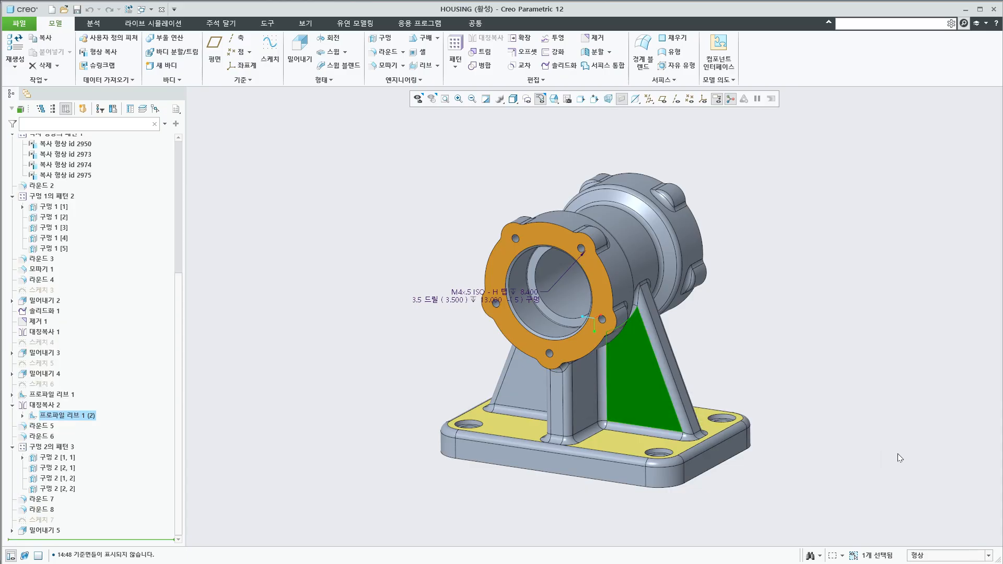
click(524, 381)
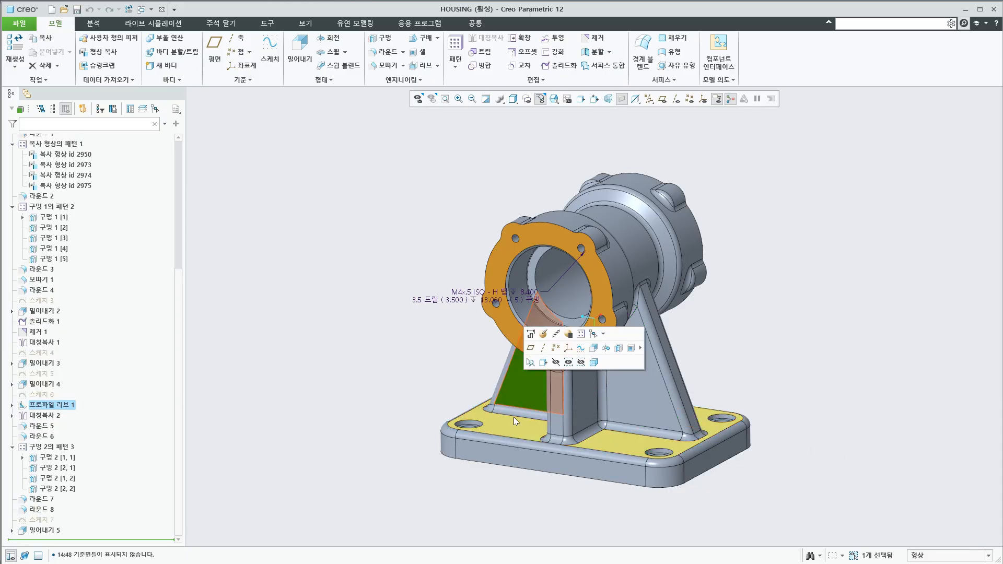
click(630, 407)
click(627, 448)
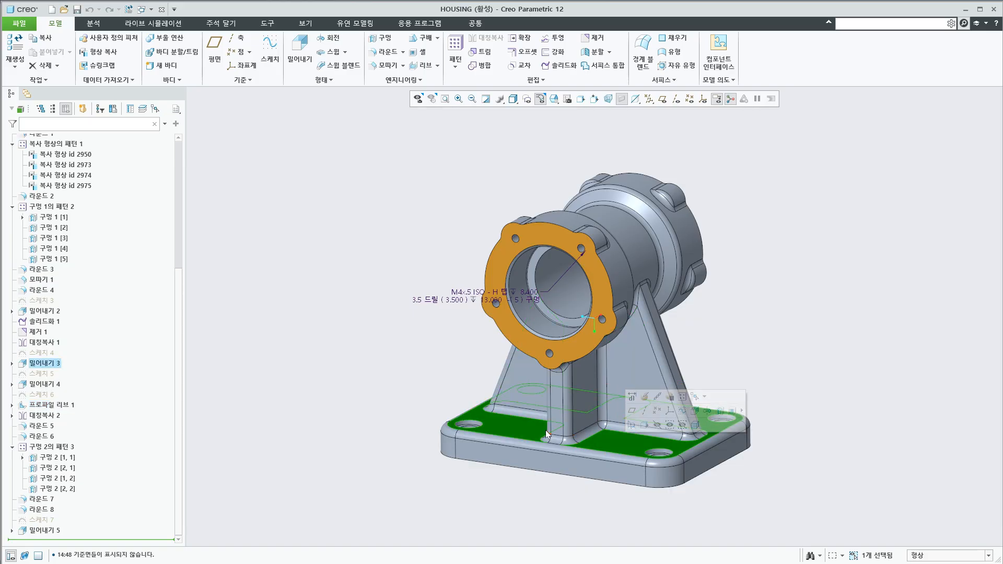
click(522, 391)
click(626, 409)
click(832, 348)
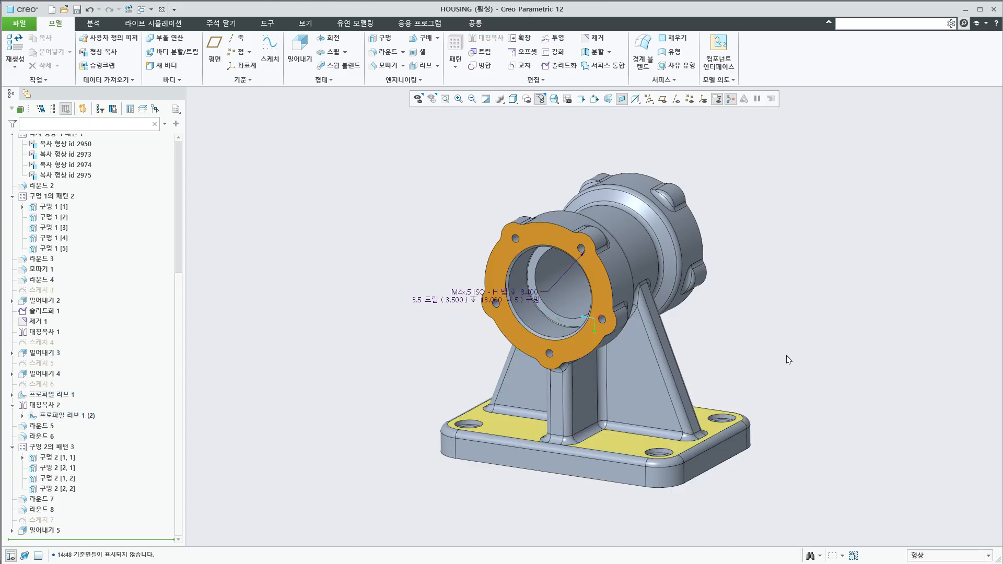
Select both rib faces together and add the base's top, front and right side faces to the selection
click(625, 387)
ctrl+click(522, 402)
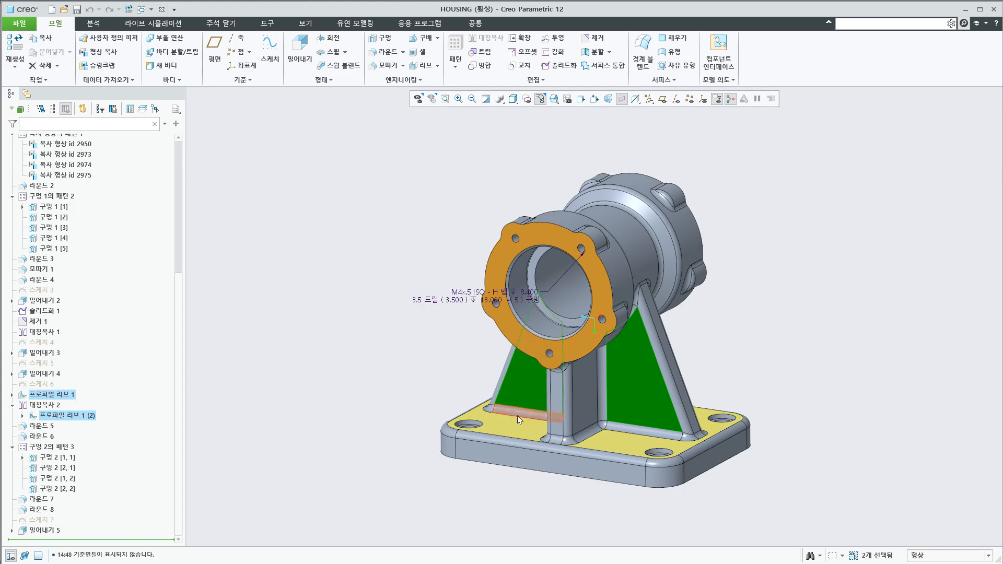
ctrl+click(517, 421)
ctrl+click(712, 468)
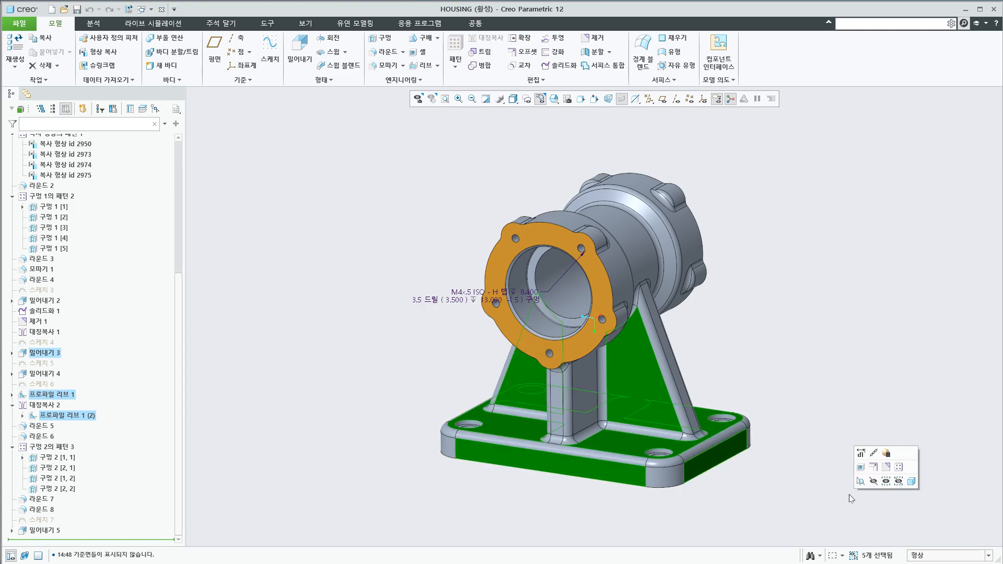
Remove the base's faces and the right rib face from the selection, keeping only the left rib face
ctrl+click(612, 468)
ctrl+click(623, 437)
ctrl+click(638, 385)
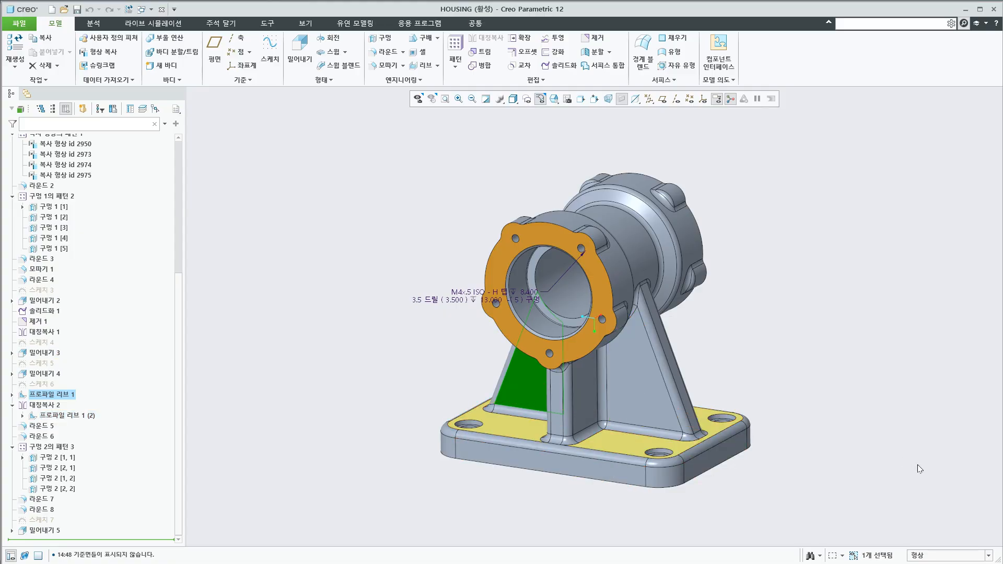
Add the right rib face, add and remove the base's right side face, and clear the whole selection
ctrl+click(656, 406)
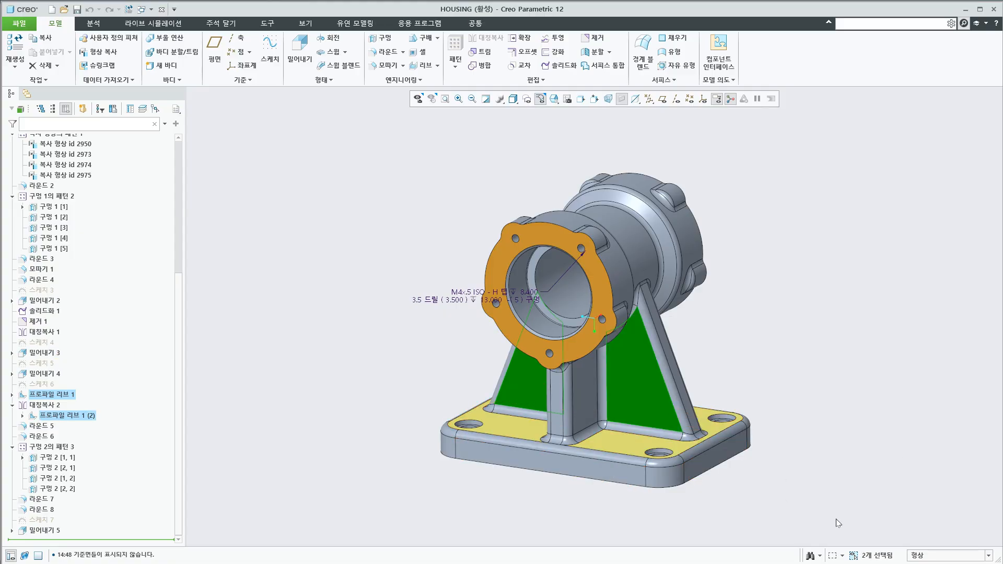
ctrl+click(747, 454)
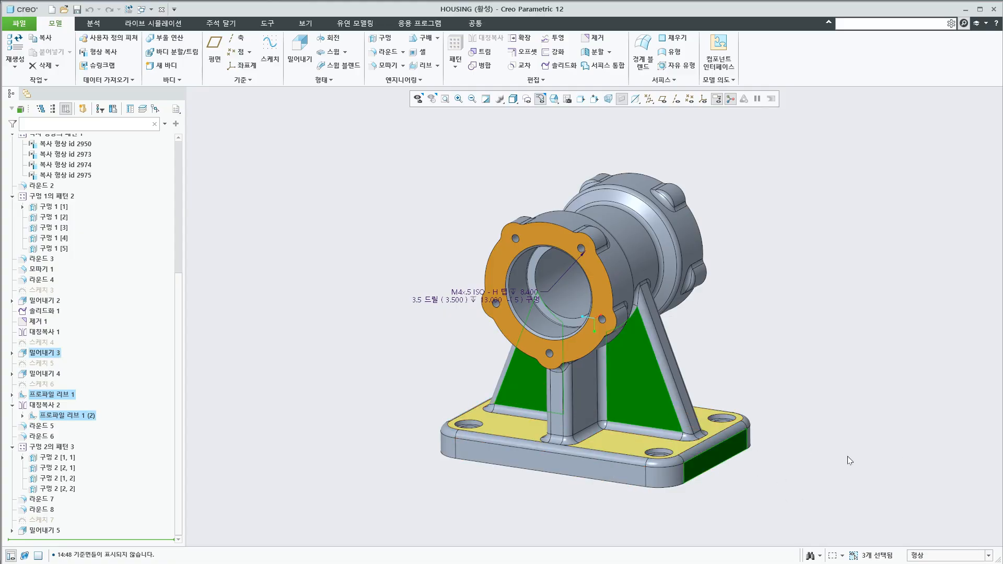
ctrl+click(736, 445)
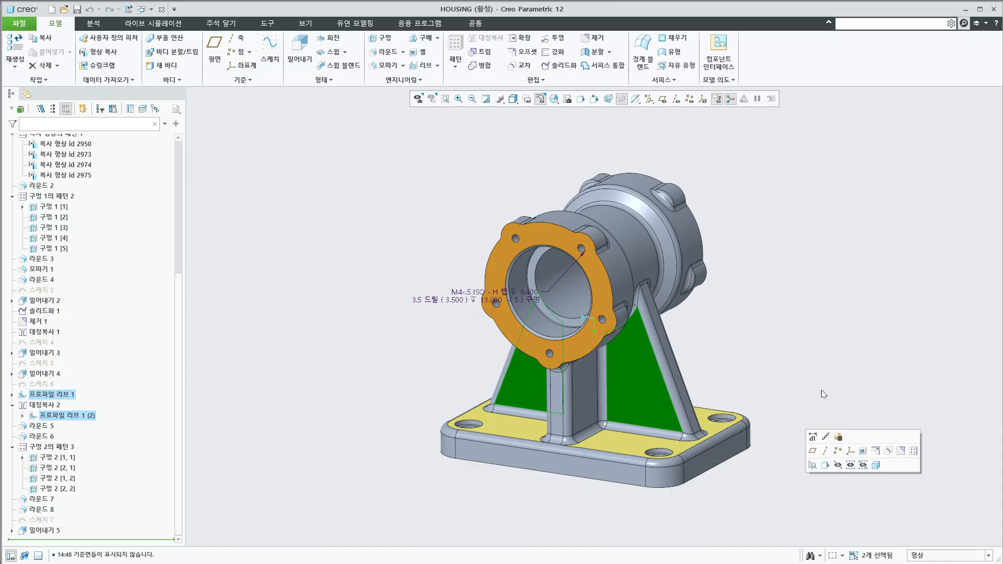
click(800, 384)
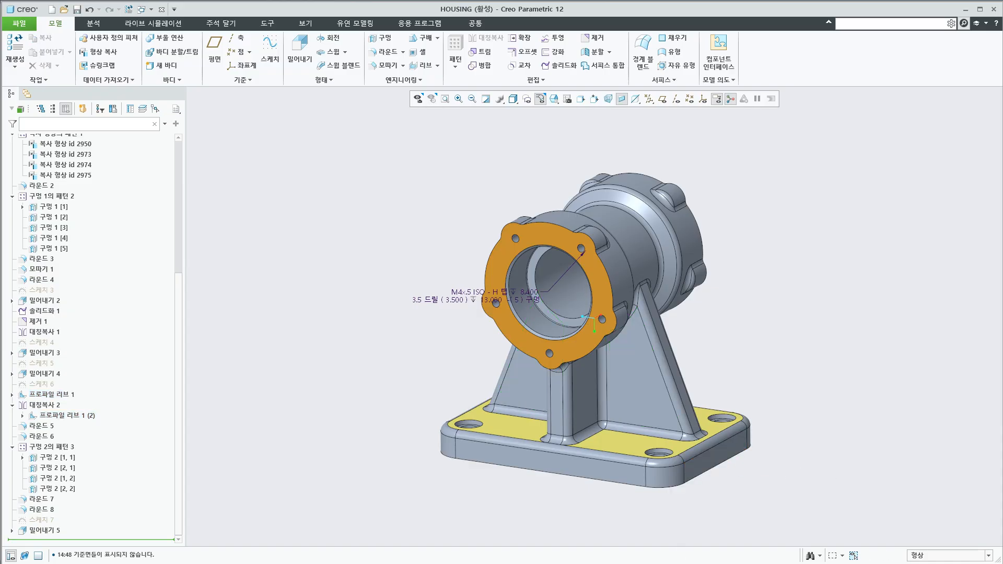
Create a new solid part named prt0001 using the default template
key(alt+Tab)
click(51, 9)
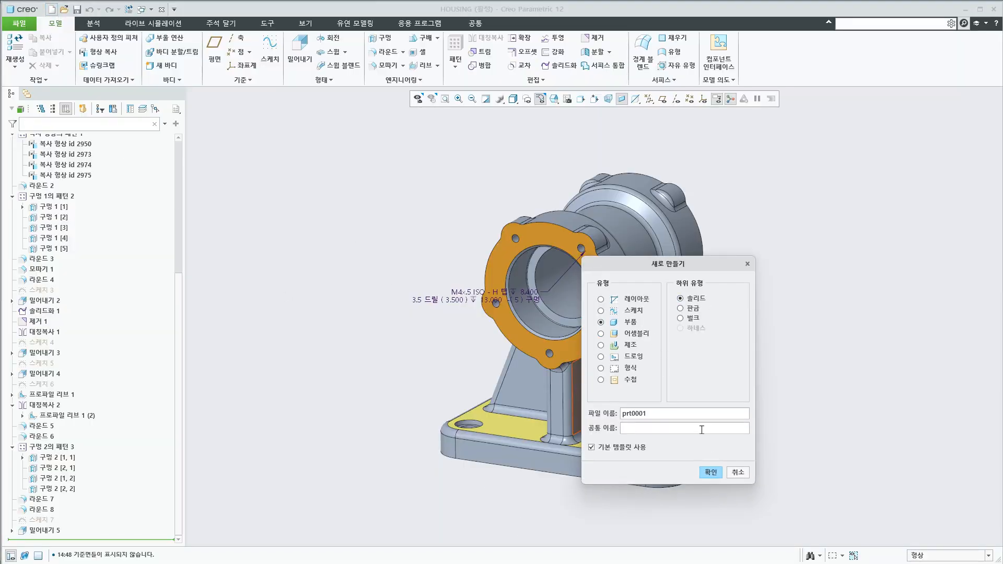
click(710, 472)
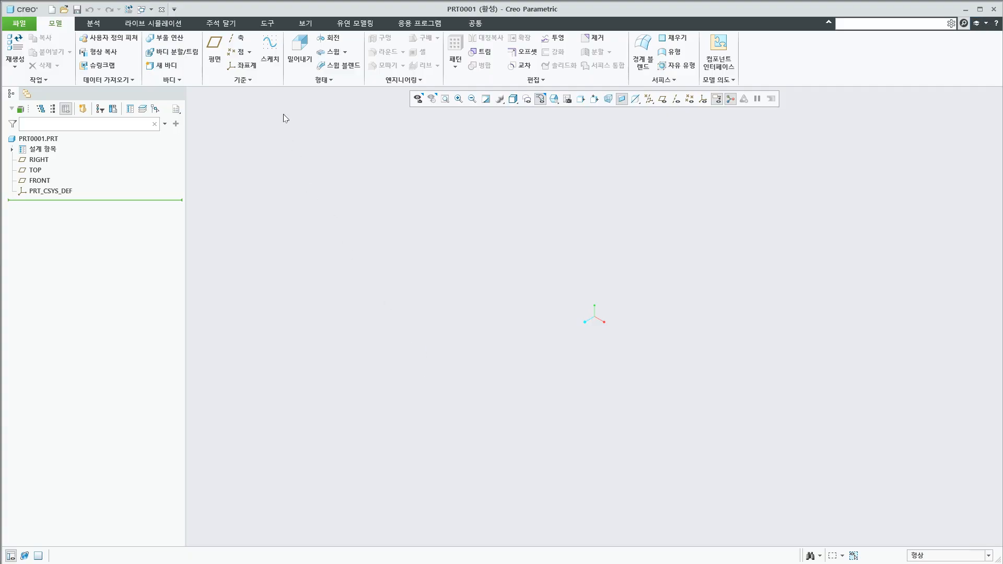
Turn on the display of all datum planes, axes, points and coordinate systems
click(270, 49)
key(Escape)
click(648, 99)
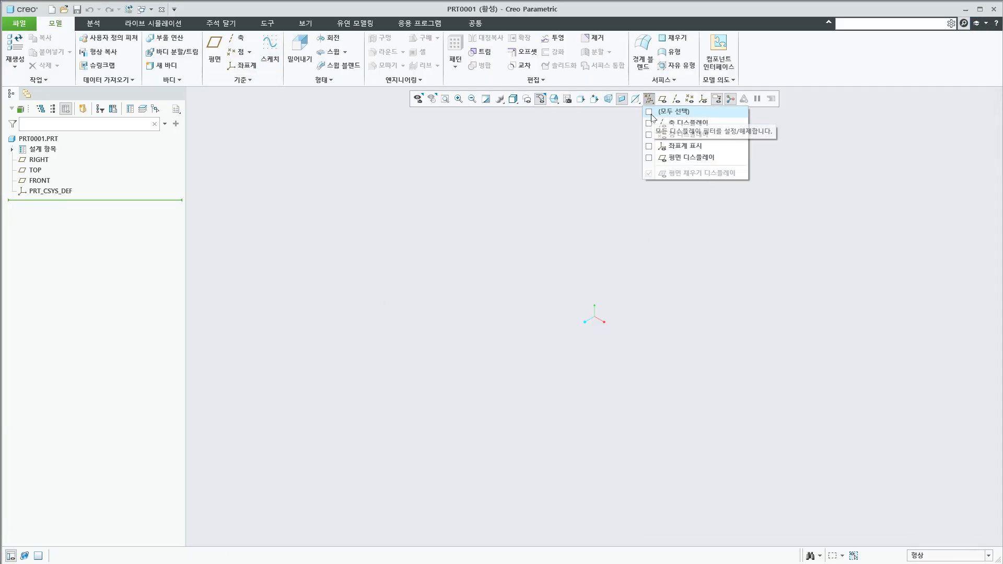
click(662, 108)
Start a sketch on the FRONT datum plane with the default orientation
click(270, 50)
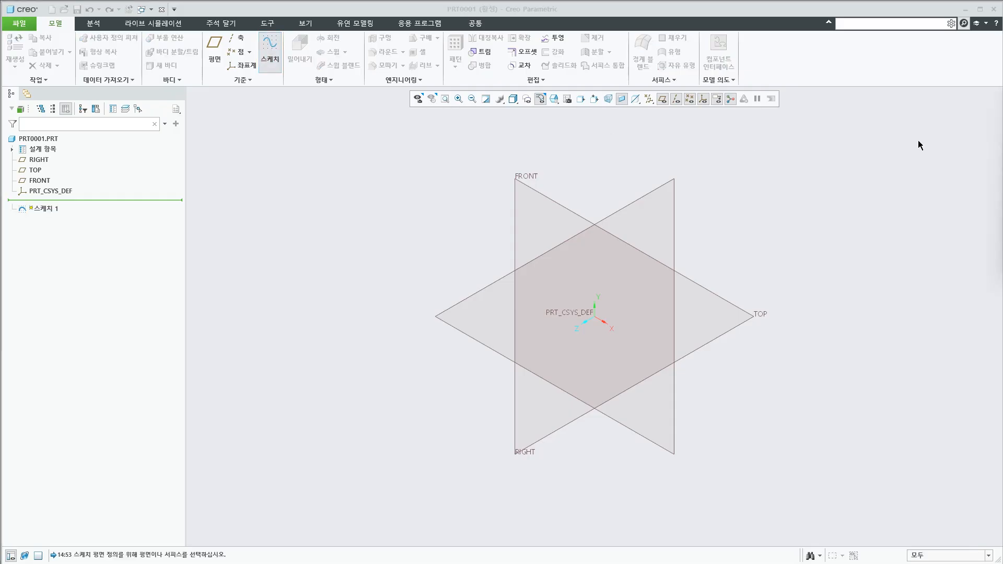
drag(926, 153, 856, 130)
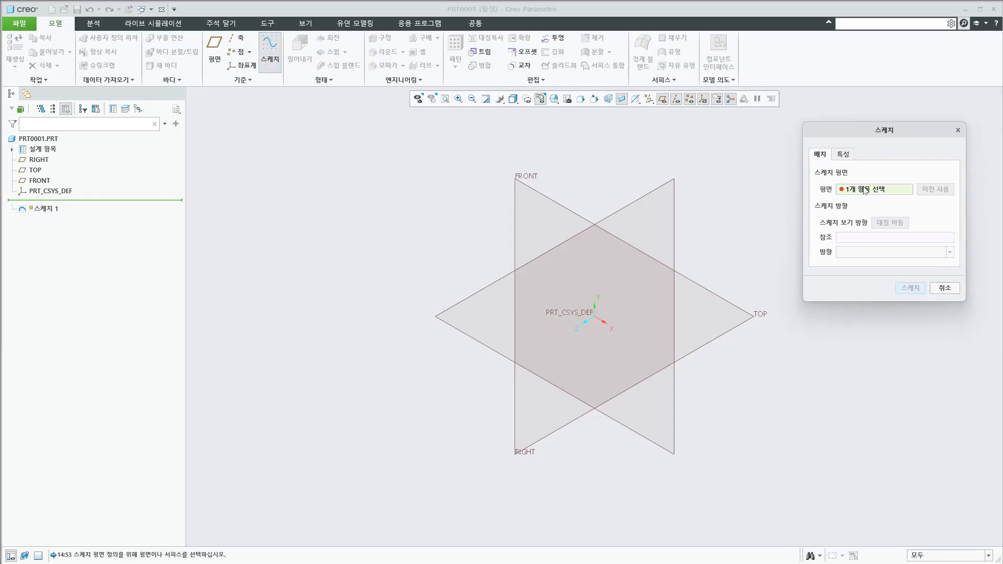
middle_drag(724, 276, 691, 239)
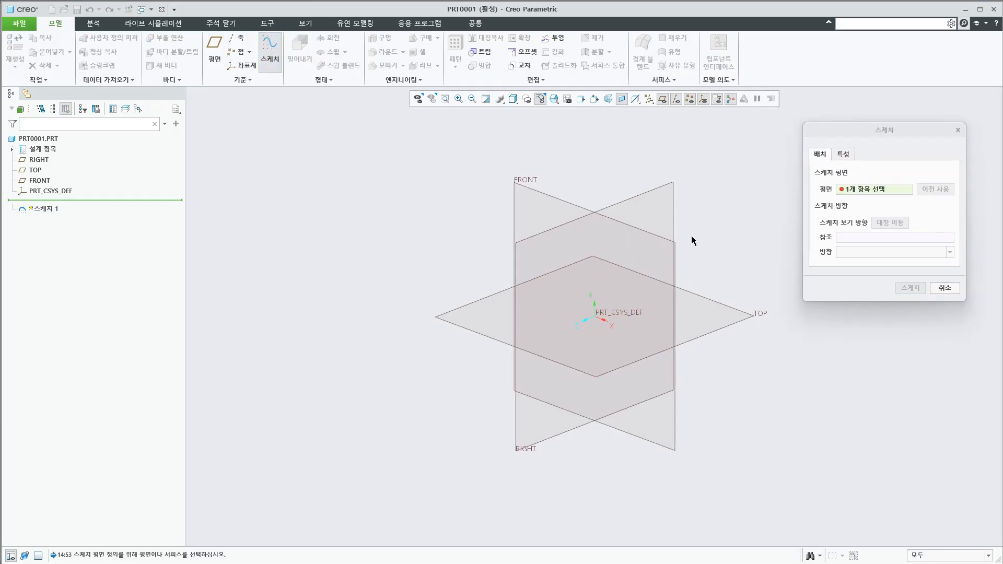
click(564, 203)
click(909, 288)
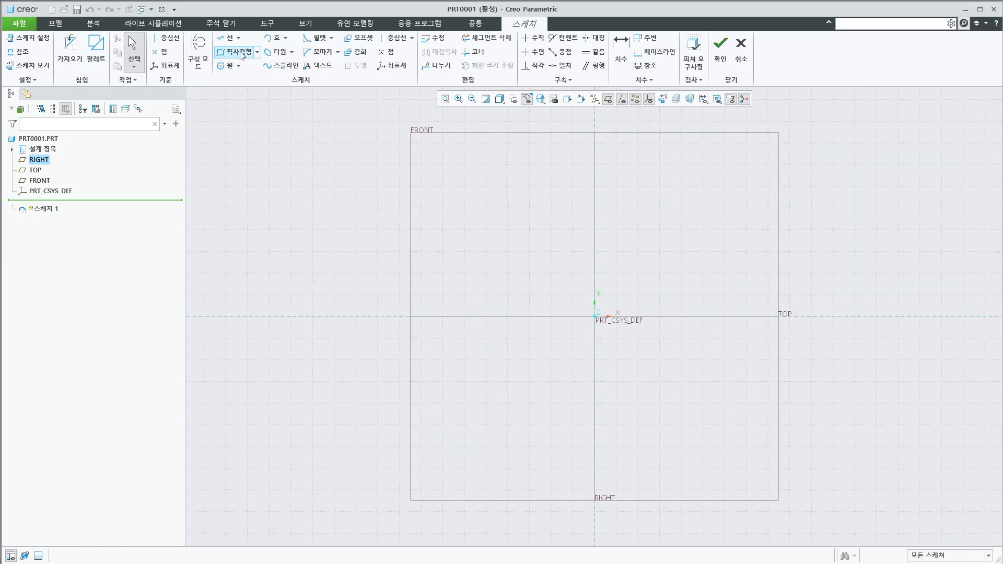
Sketch a three-segment zigzag line with vertices about 44, 93, 28 and 71 above the horizontal reference
click(226, 37)
click(493, 285)
click(568, 250)
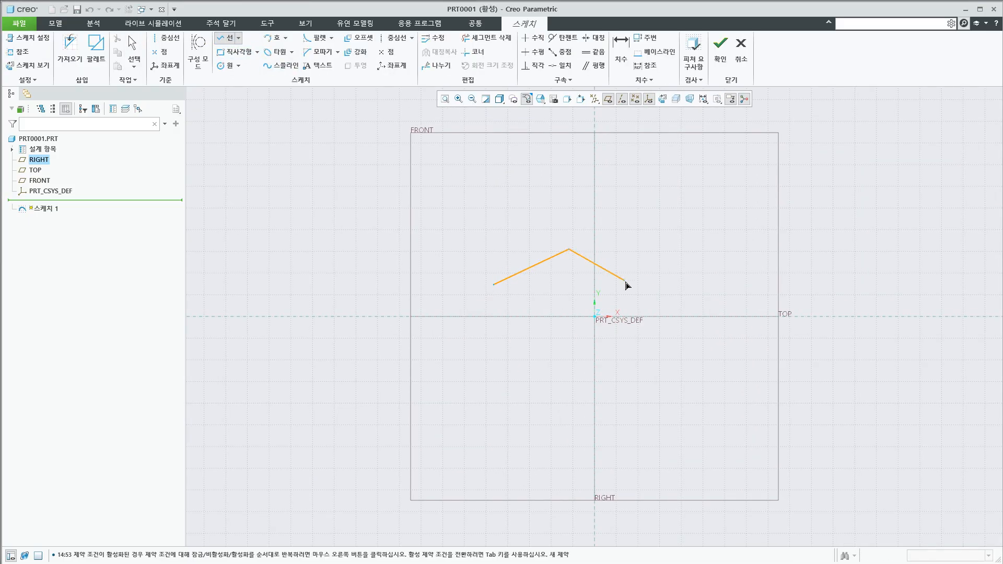
click(637, 296)
click(703, 265)
middle_click(703, 265)
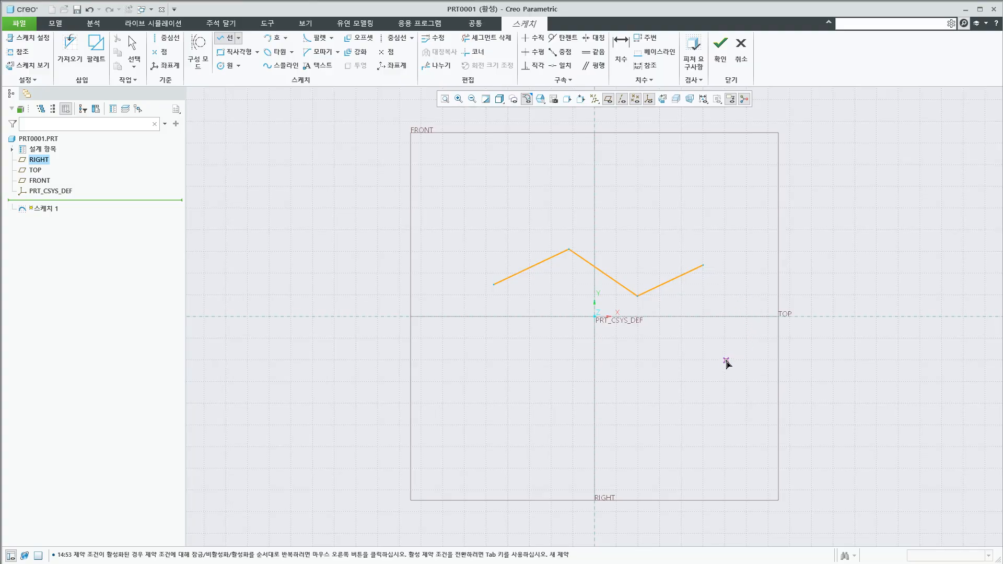
middle_click(727, 364)
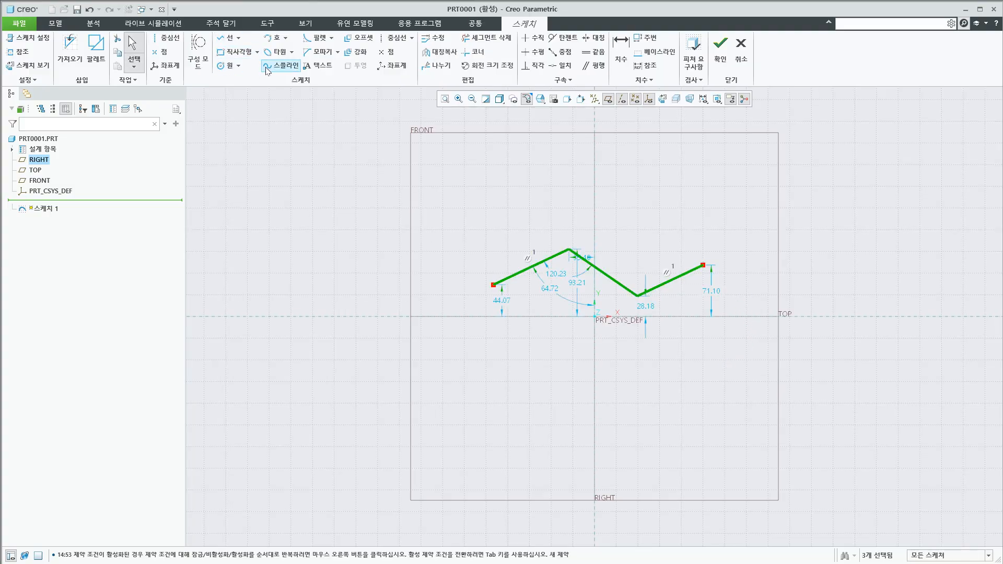
Sketch a circle about 109 in diameter, centred about 92 left of and 92 below the origin
click(229, 67)
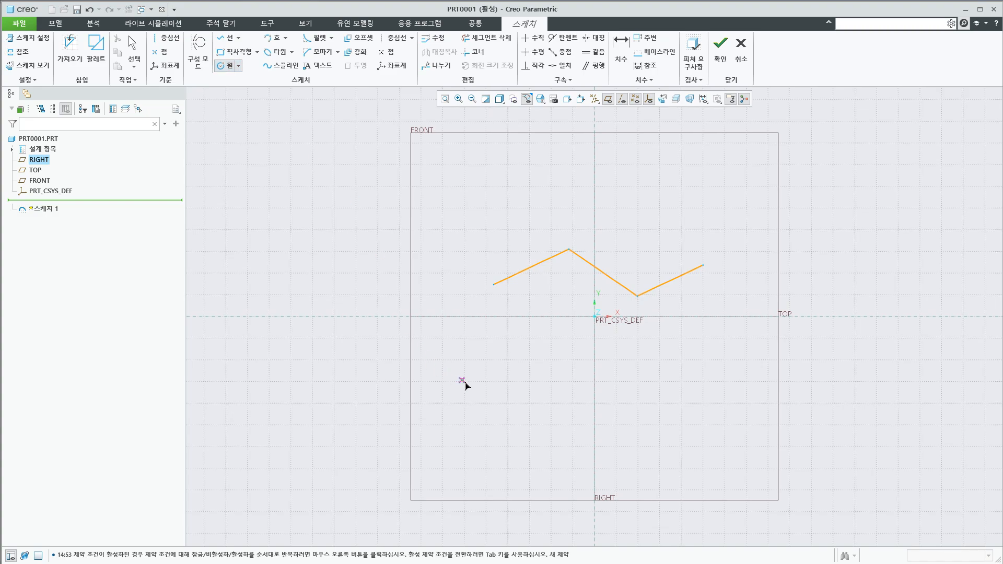
click(527, 383)
click(547, 417)
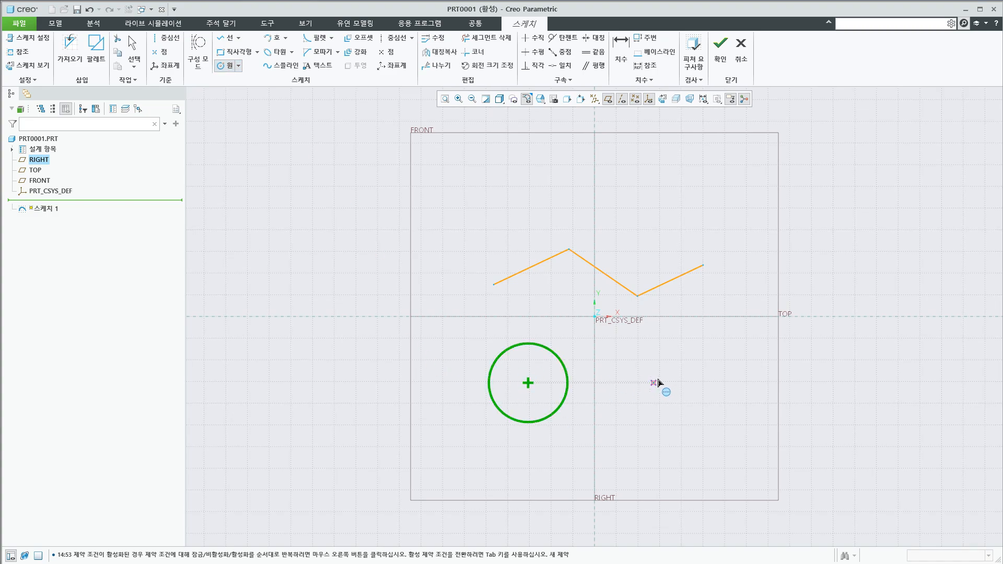
middle_click(650, 387)
click(235, 66)
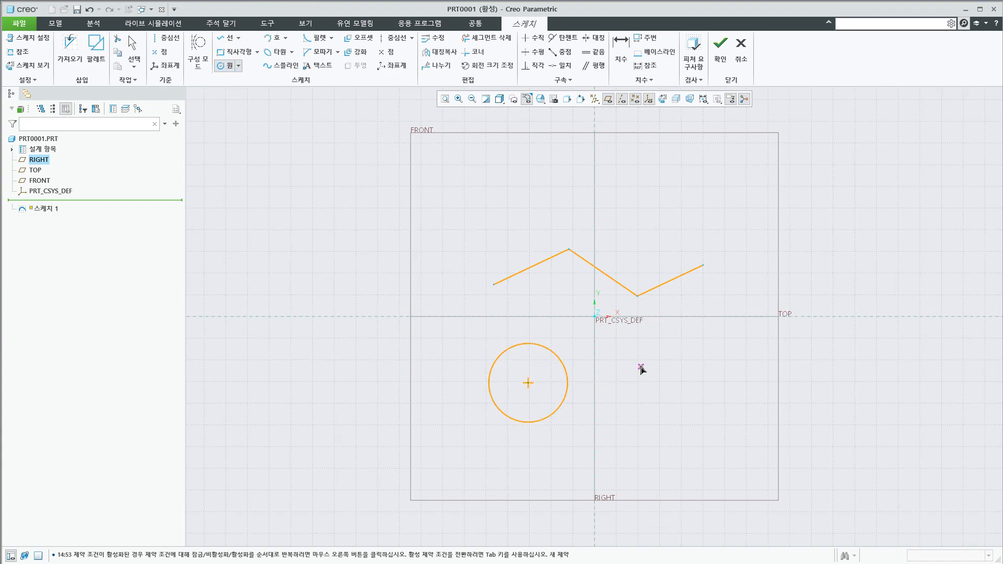
middle_click(663, 387)
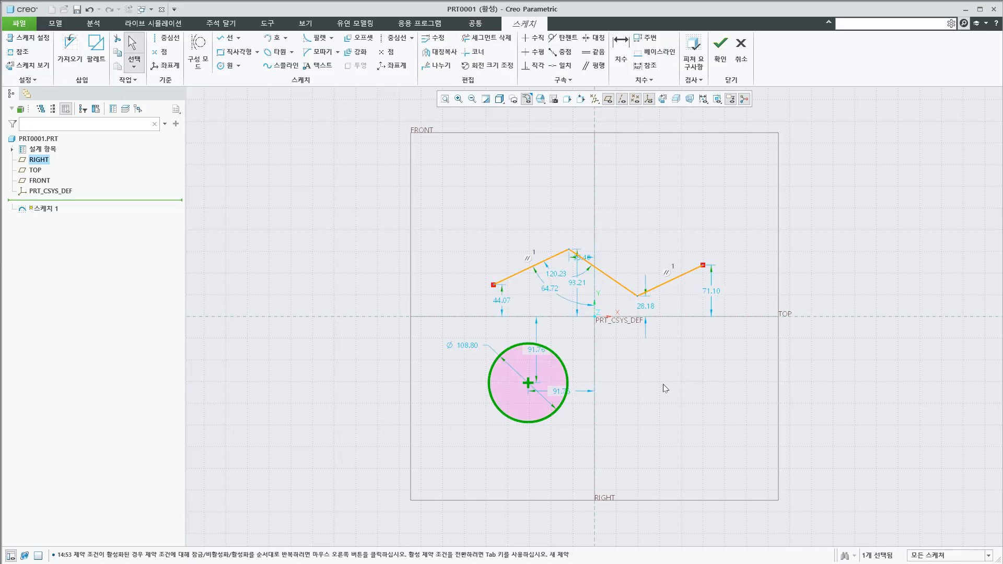
click(663, 384)
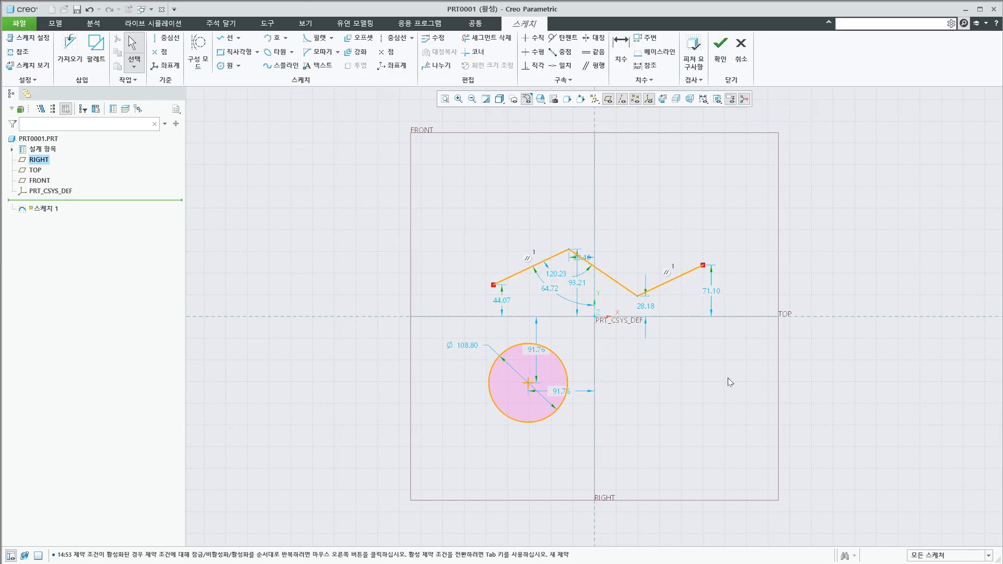
Sketch a rectangle about 113 by 105 to the right of the circle, and set its width to 100
click(235, 51)
click(639, 354)
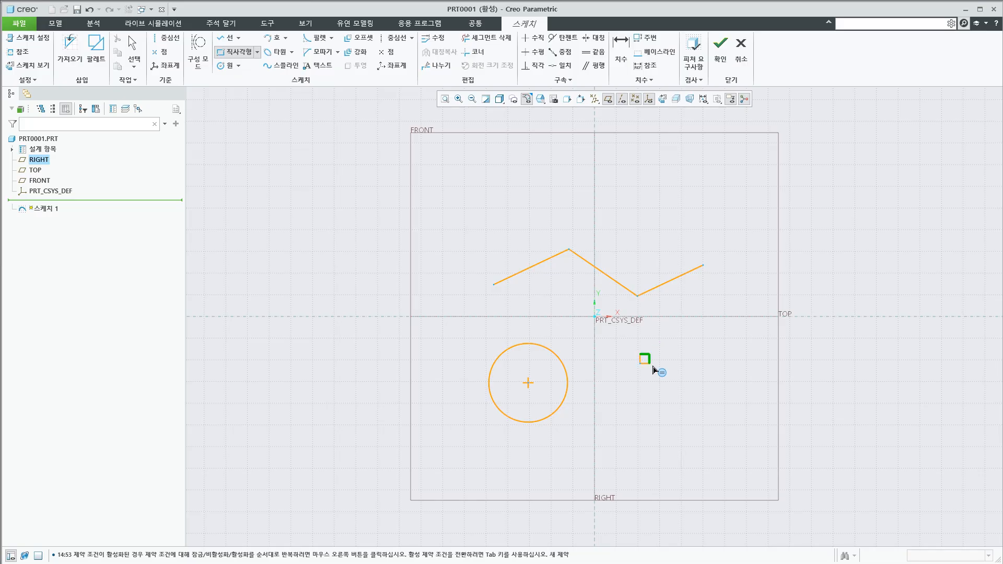
click(722, 430)
middle_click(758, 397)
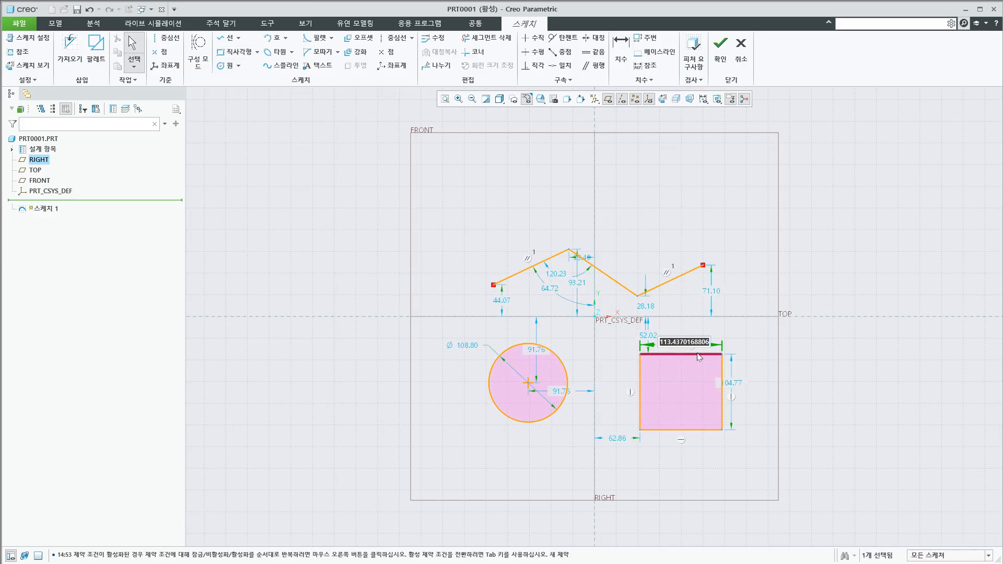
text(100)
key(Return)
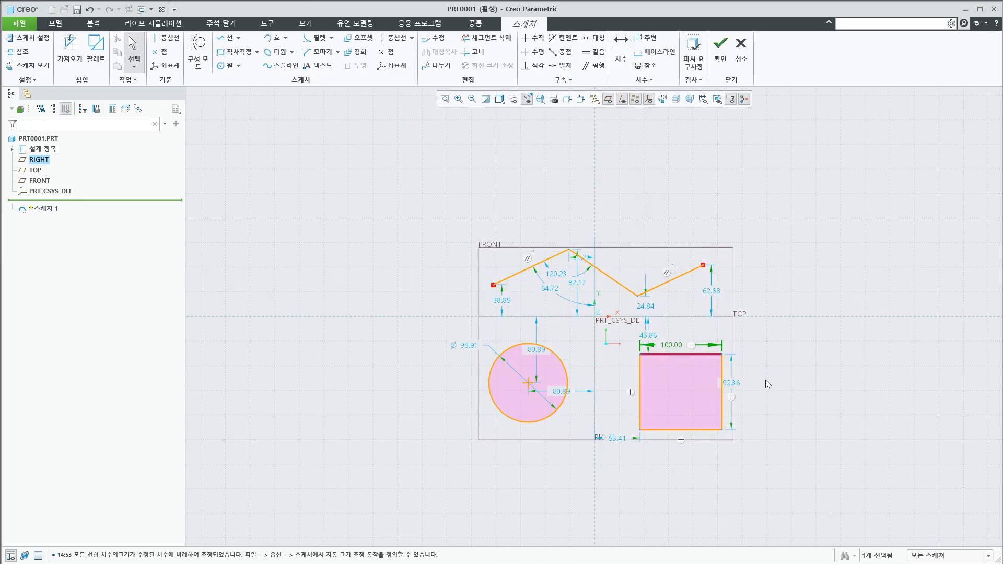
Set the height of the zigzag's rightmost endpoint above the horizontal reference to 50
double_click(713, 291)
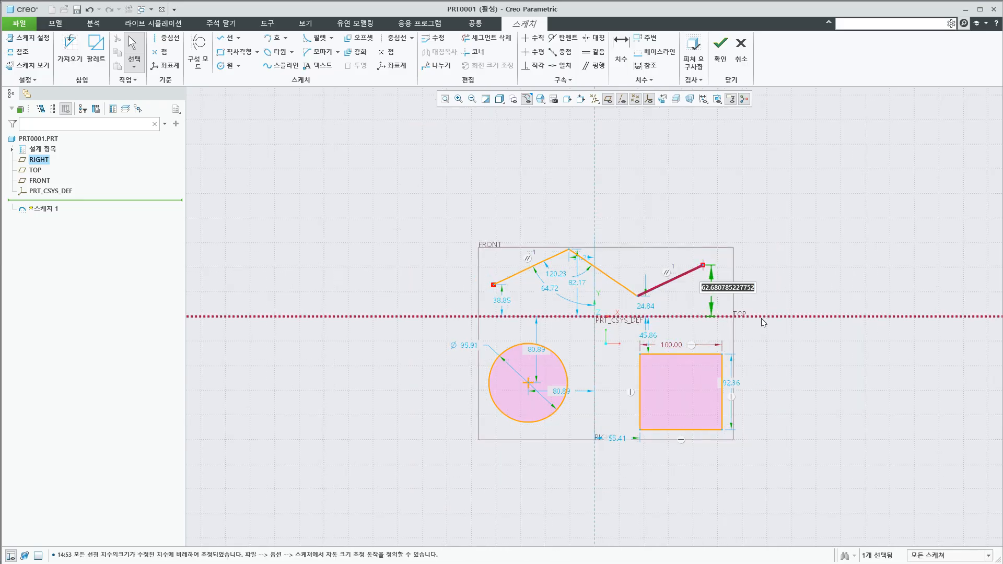
text(50)
key(Return)
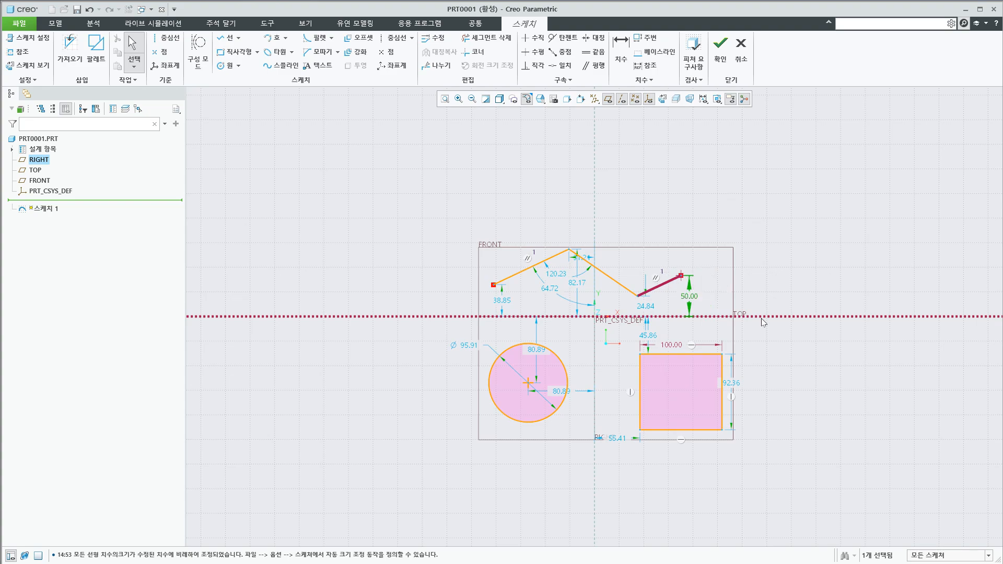
click(761, 391)
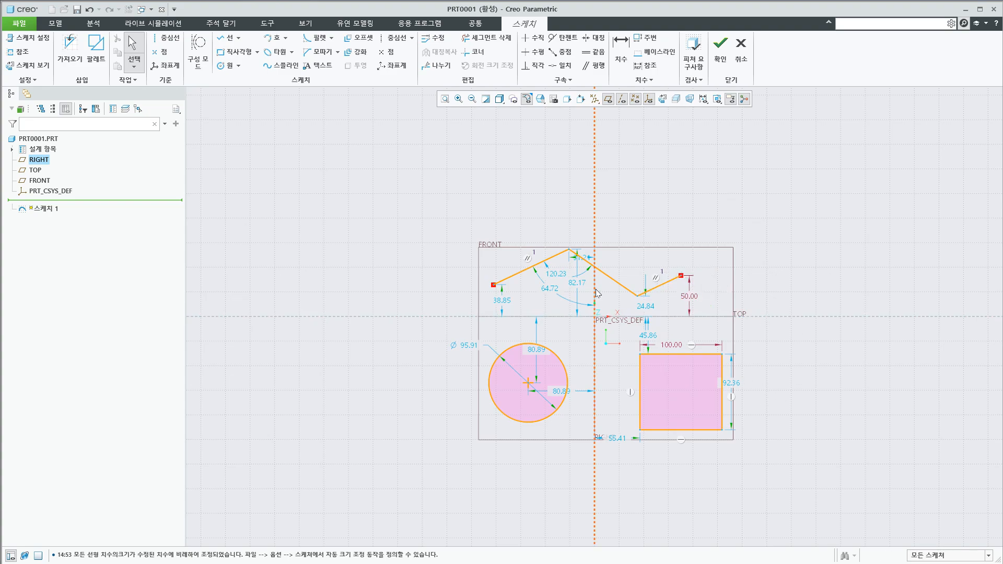
Set the circle's diameter to 100
double_click(525, 349)
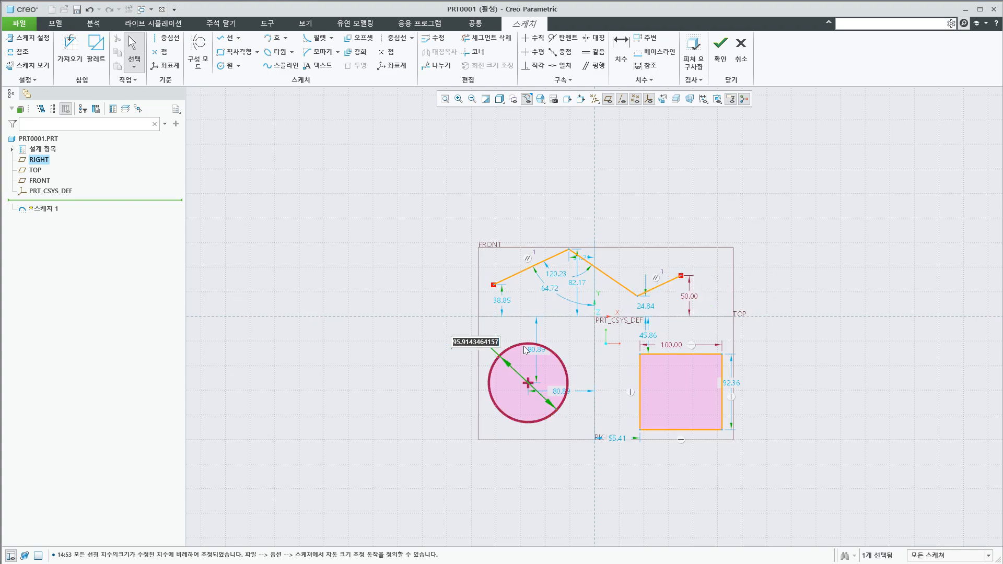
text(100)
key(Return)
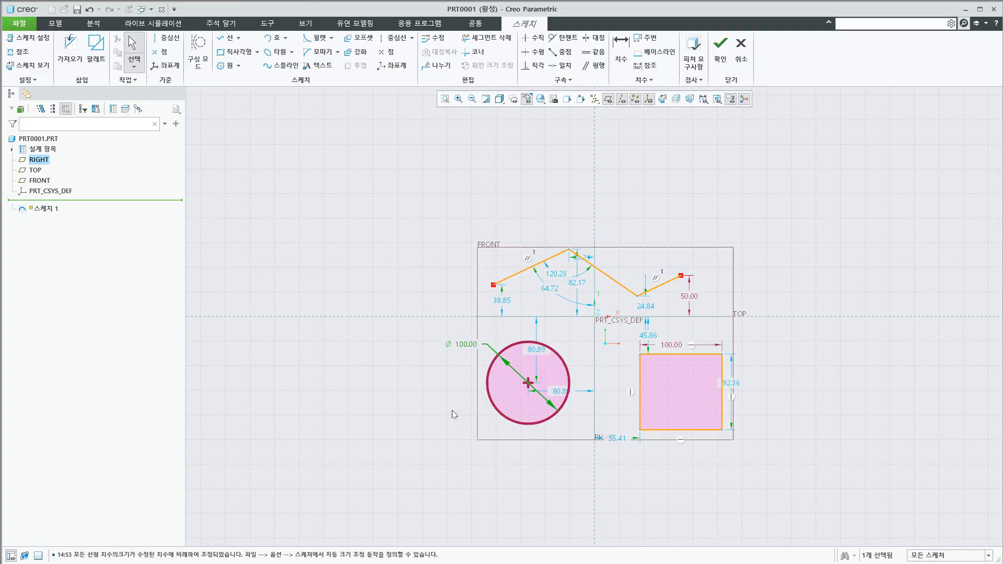
Select the three zigzag lines together, clear them, and select the rectangle's upper and left edges together before clearing the selection again
click(547, 264)
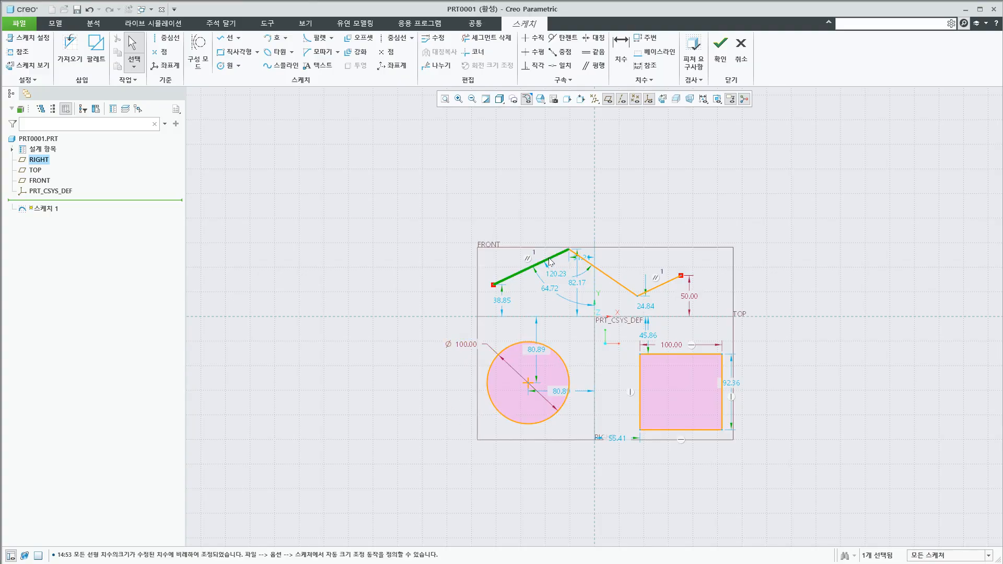
ctrl+click(621, 286)
ctrl+click(662, 288)
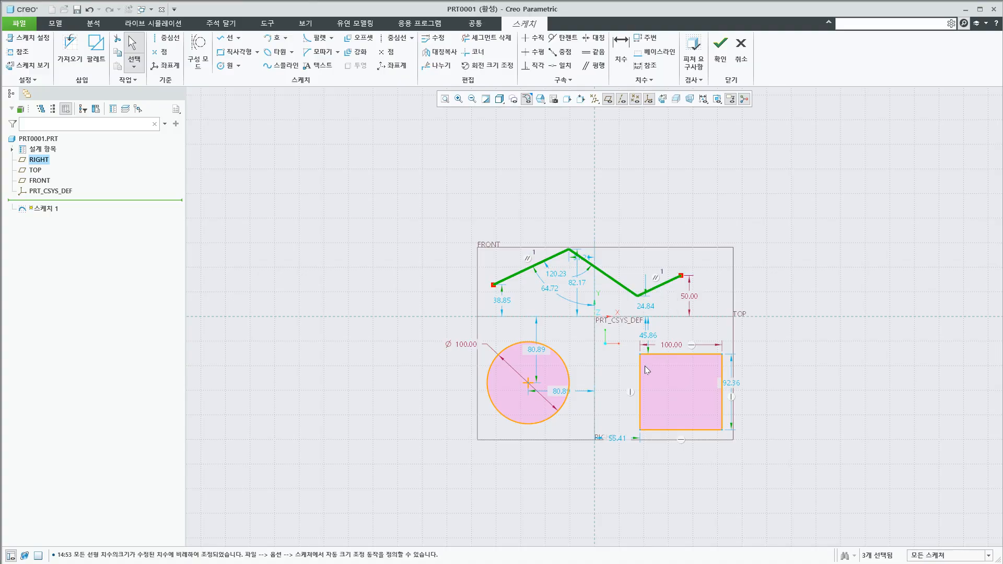
click(795, 393)
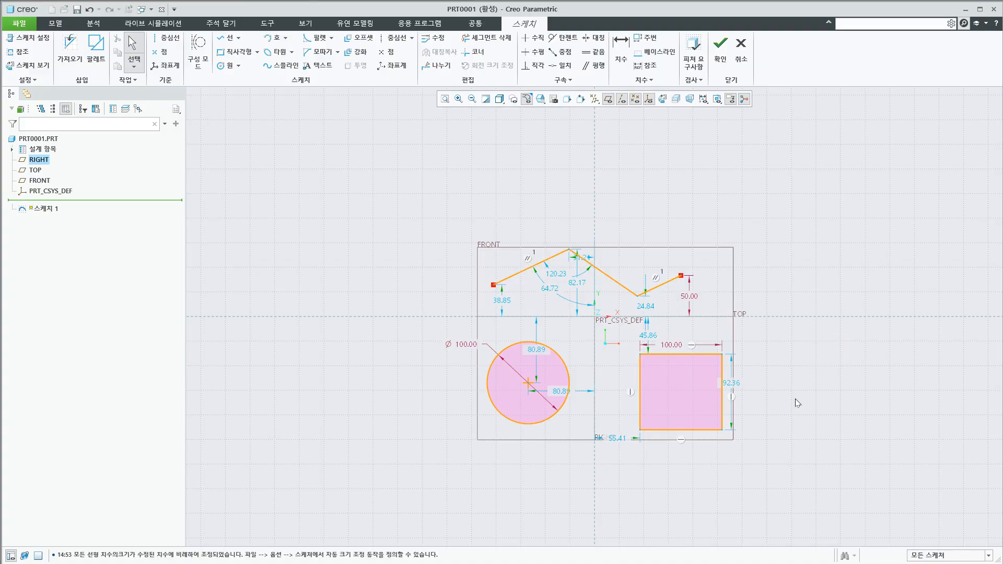
click(679, 354)
ctrl+click(640, 373)
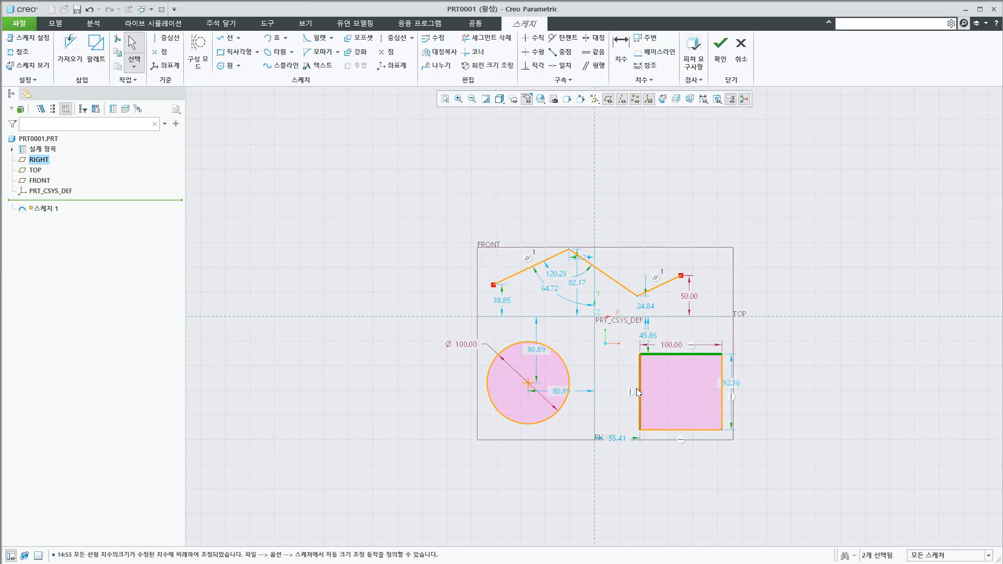
click(865, 433)
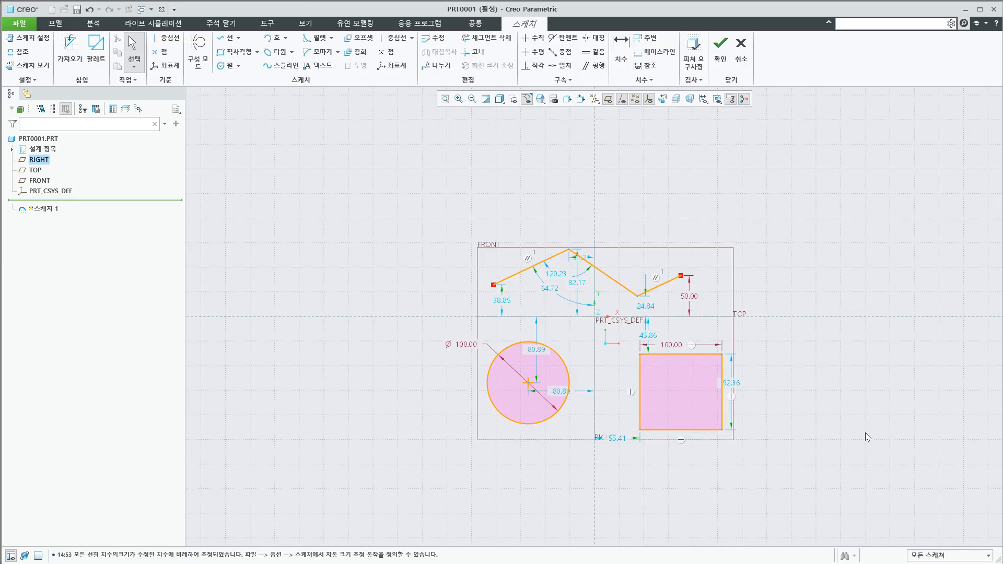
Try window selection over the zigzag and the rectangle, dragging boxes in both directions and clearing the selection each time
mouse_move(446, 216)
mouse_down()
mouse_move(656, 308)
mouse_move(726, 326)
mouse_move(727, 339)
mouse_up()
click(736, 268)
drag(576, 226, 753, 408)
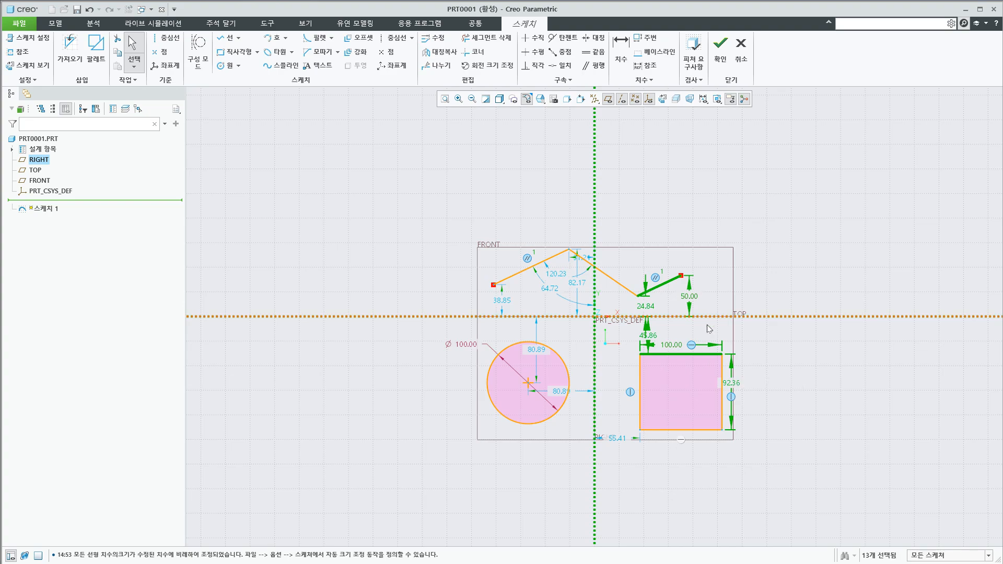
click(753, 257)
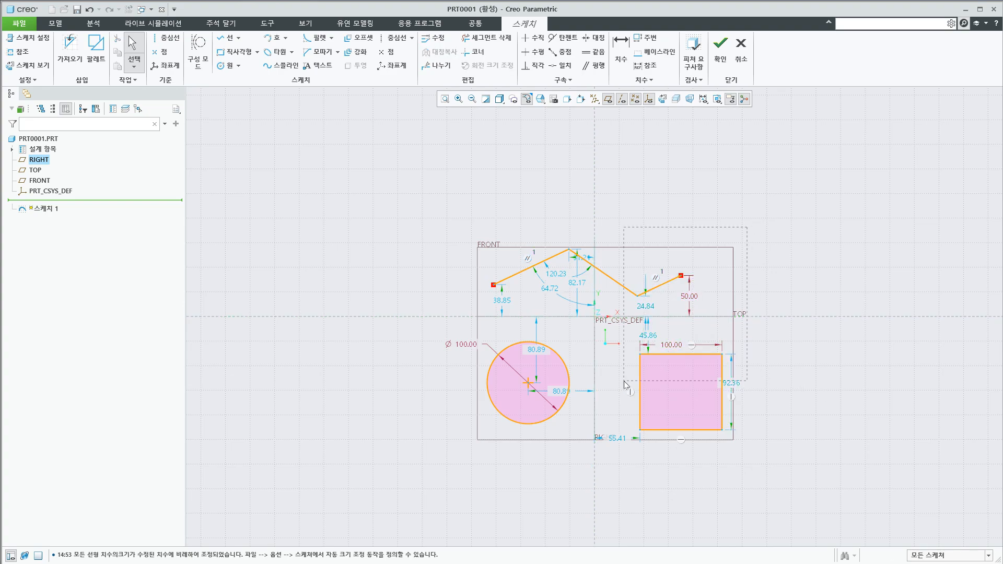
drag(623, 380, 624, 381)
click(777, 420)
Quit the sketch and discard everything drawn in it
key(Escape)
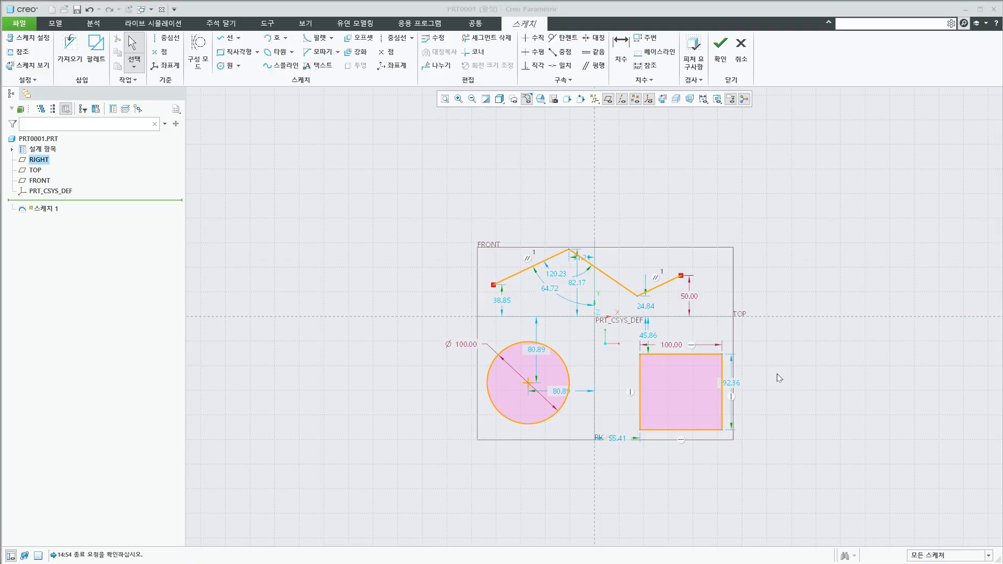
click(678, 387)
click(716, 422)
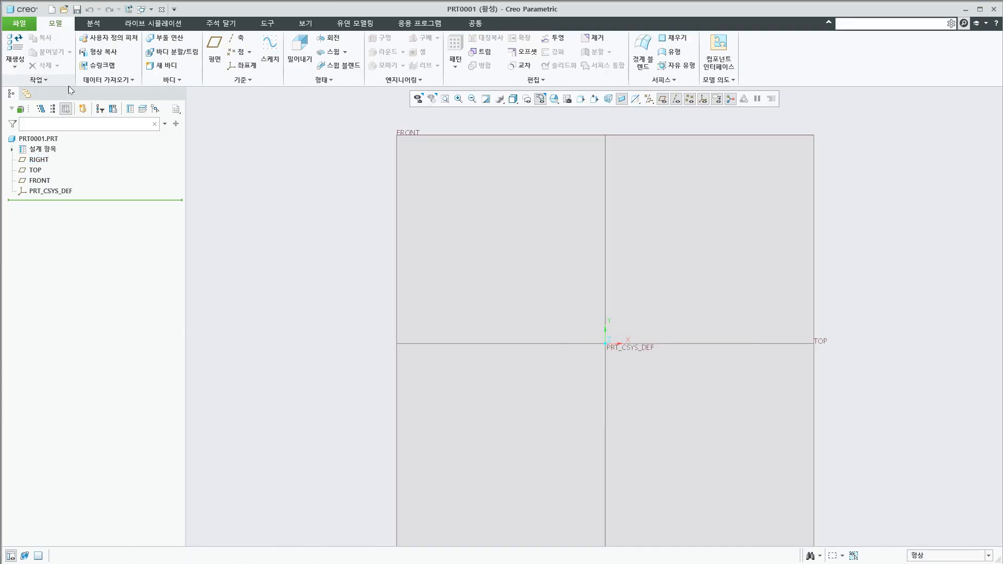
Start a new sketch on the FRONT datum plane with the default orientation
scroll(441, 242, down, 1)
key(s)
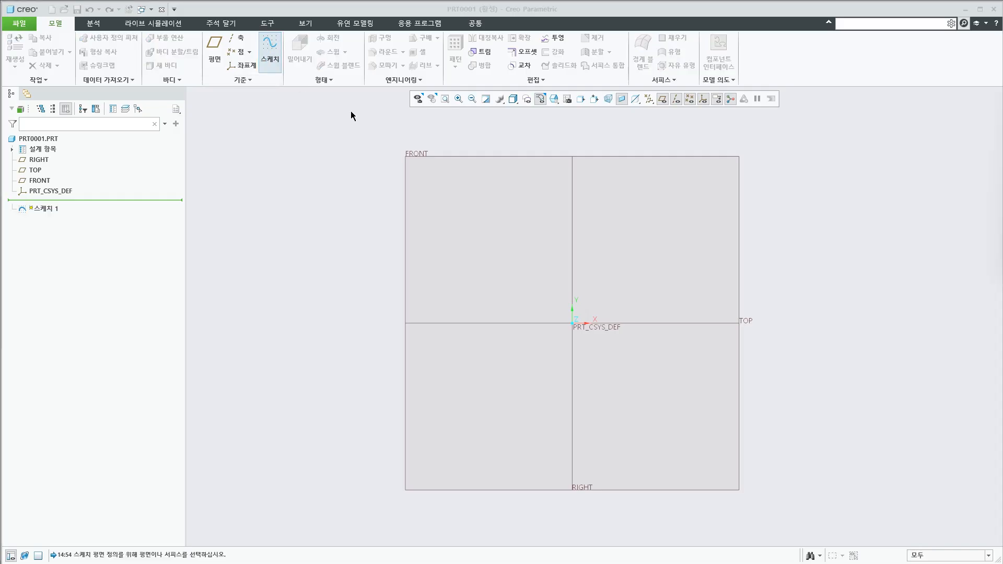
click(469, 157)
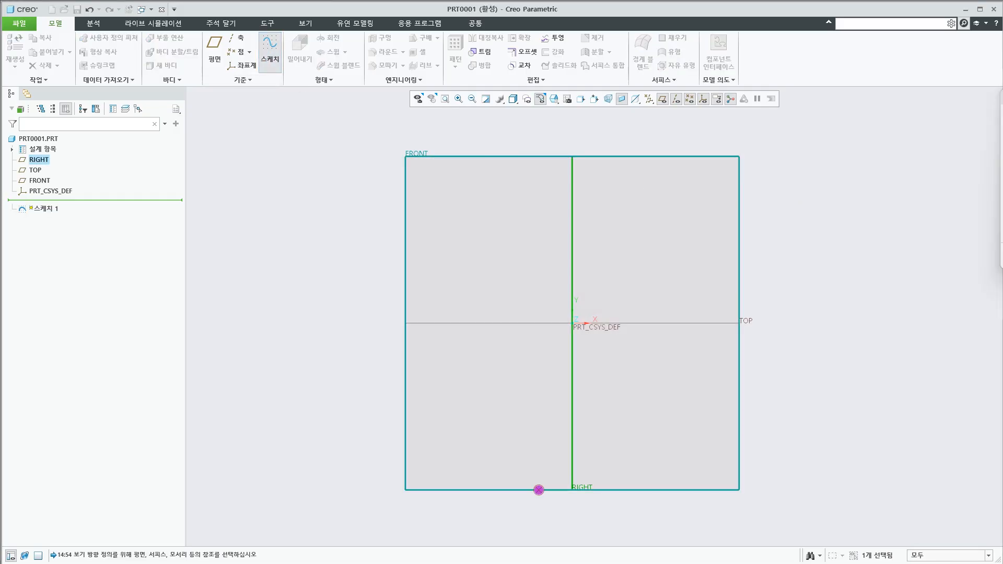
click(901, 315)
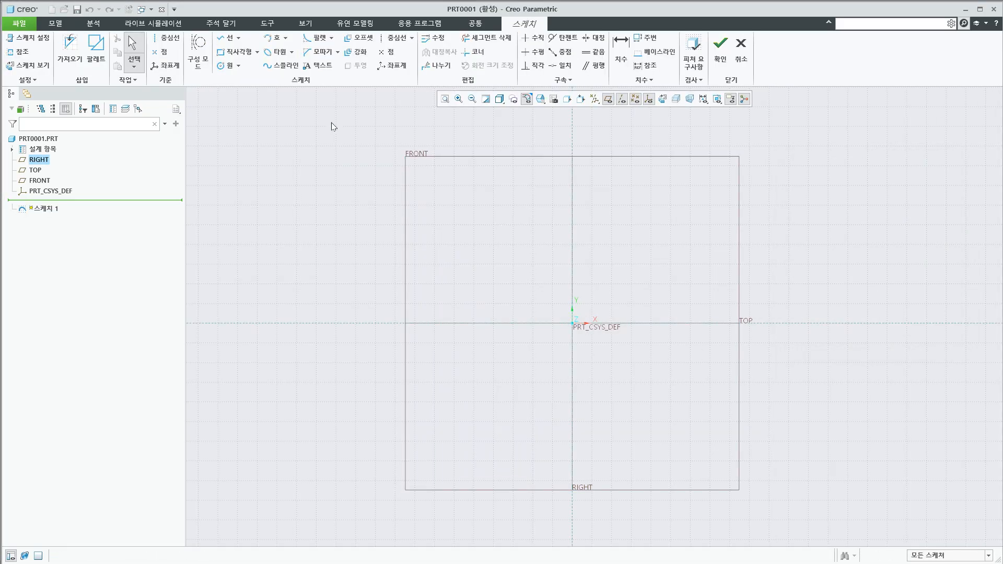
Sketch a rectangle about 105 by 116, about 59 left of the vertical reference and 50 above the horizontal one
click(235, 51)
click(463, 214)
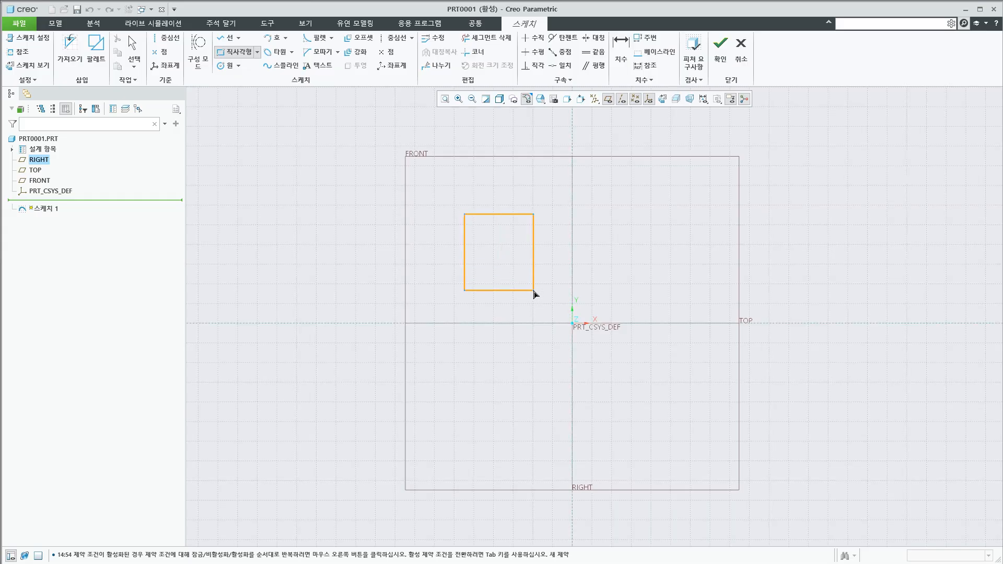
click(533, 290)
middle_click(516, 358)
Sketch a circle about 138 in diameter, centred about 113 left of and 93 below the origin
click(227, 65)
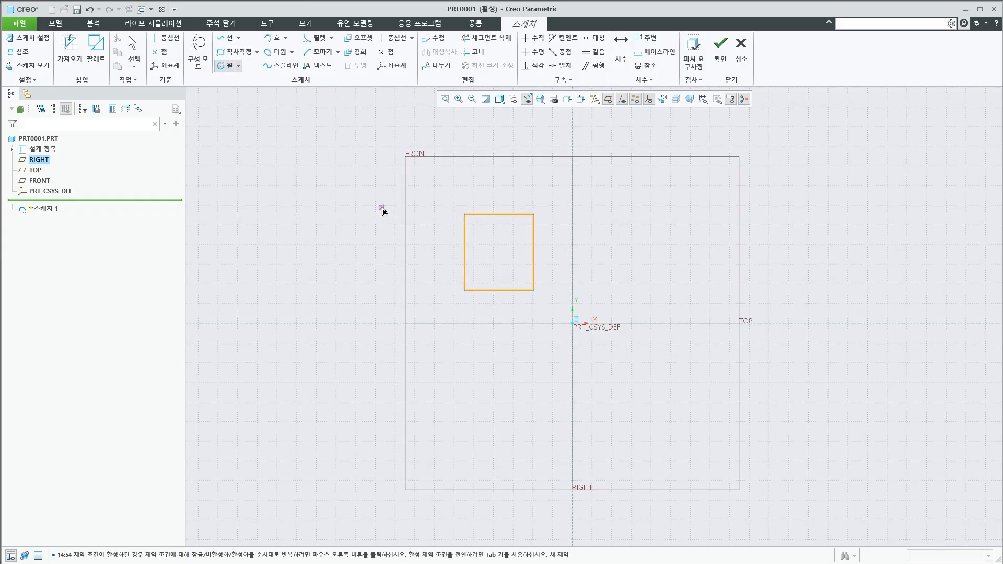
click(498, 384)
click(529, 416)
middle_click(606, 335)
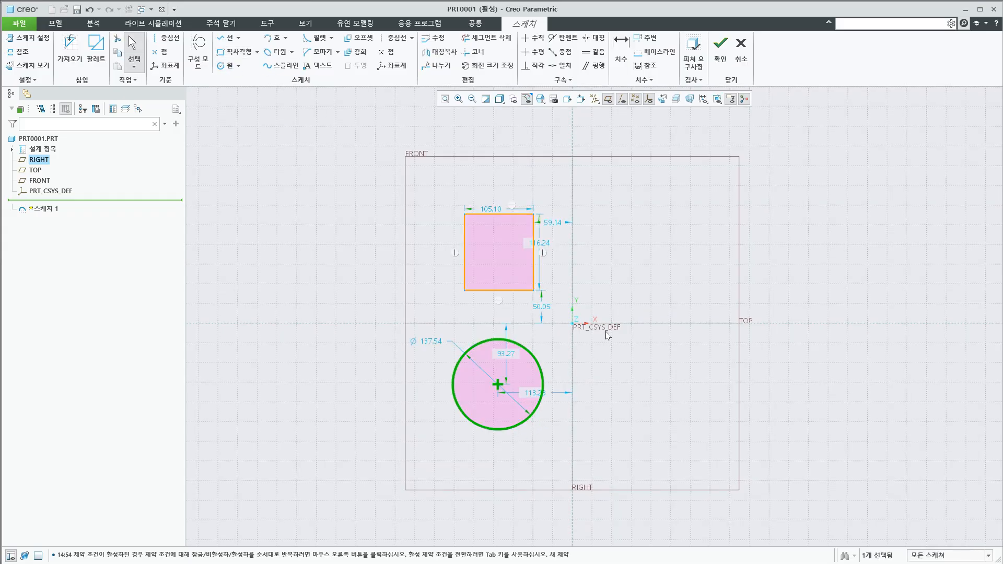
Sketch a closed five-sided polygon right of the vertical reference with a vertical right edge about 162 long, and finish the sketch
click(227, 38)
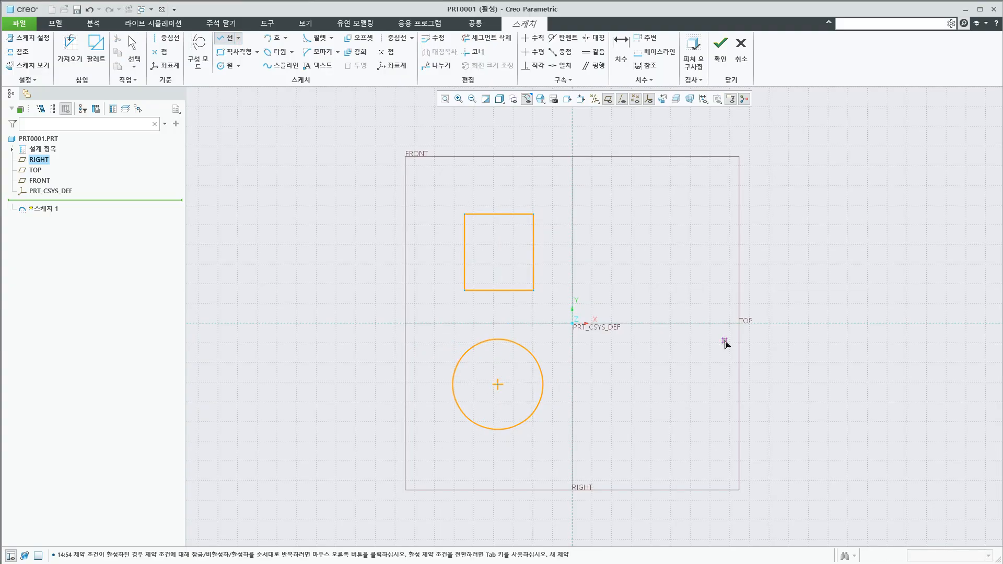
click(650, 243)
click(613, 314)
click(633, 406)
click(709, 385)
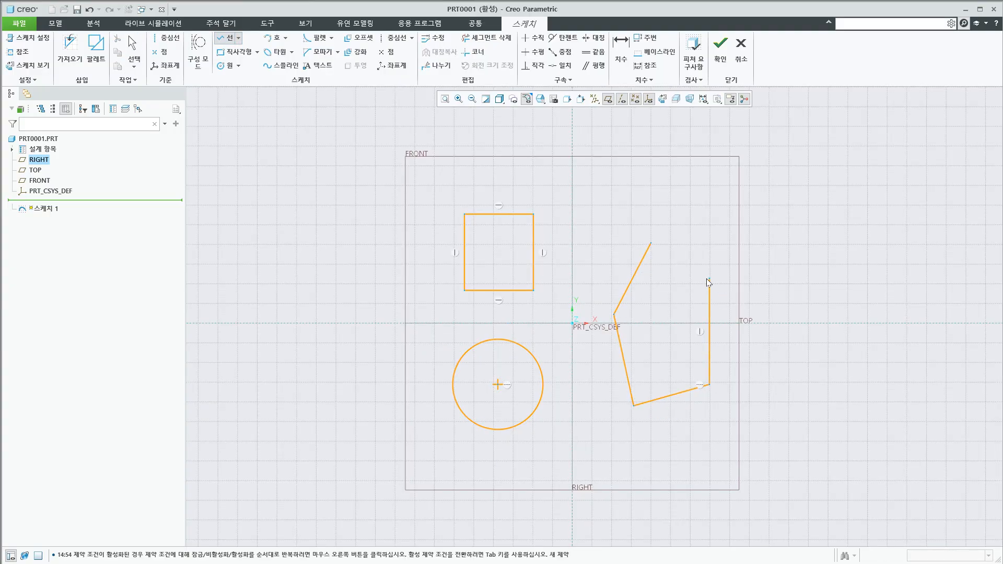
click(710, 278)
middle_click(667, 254)
click(651, 243)
middle_click(702, 243)
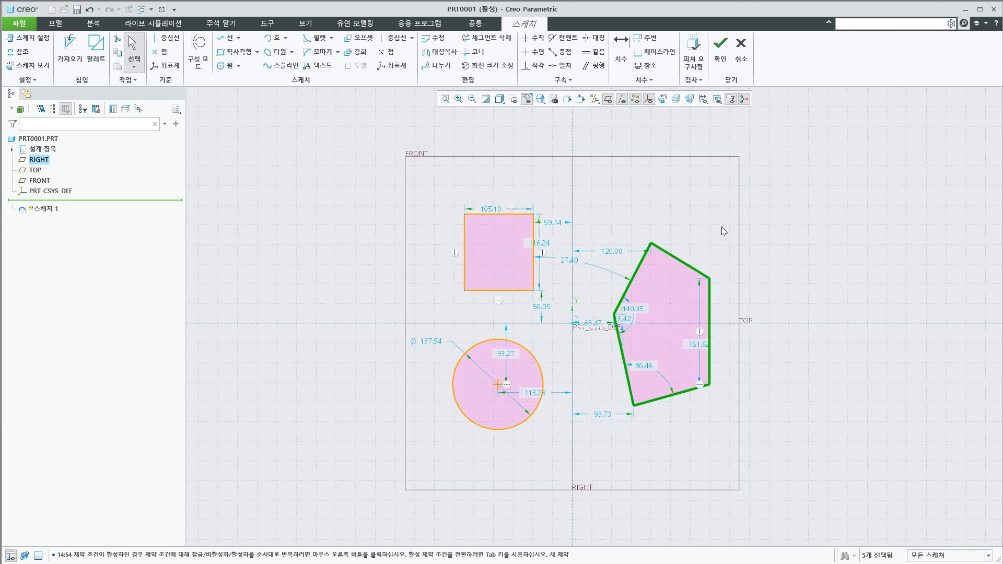
click(722, 56)
Extrude the sketch with the rectangle, circle and polygon into solids about 181.6 deep
scroll(629, 335, up, 5)
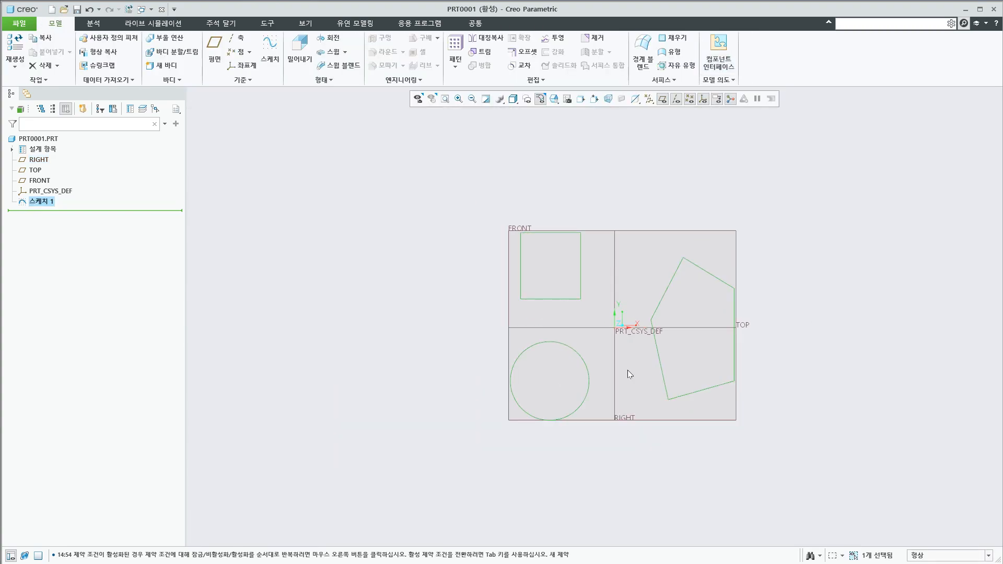
mouse_move(627, 369)
middle_down()
mouse_move(625, 312)
mouse_move(630, 321)
middle_up()
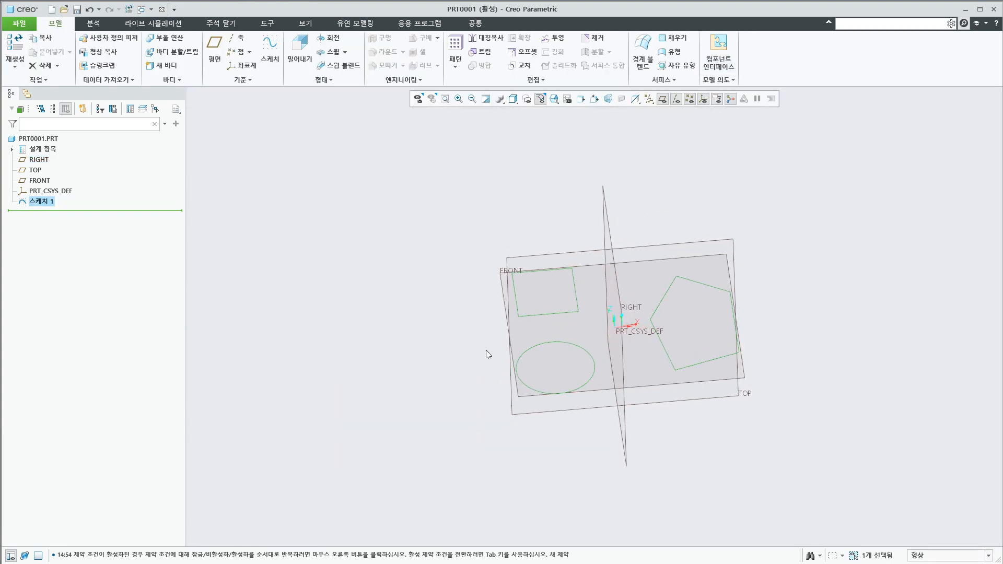
click(407, 384)
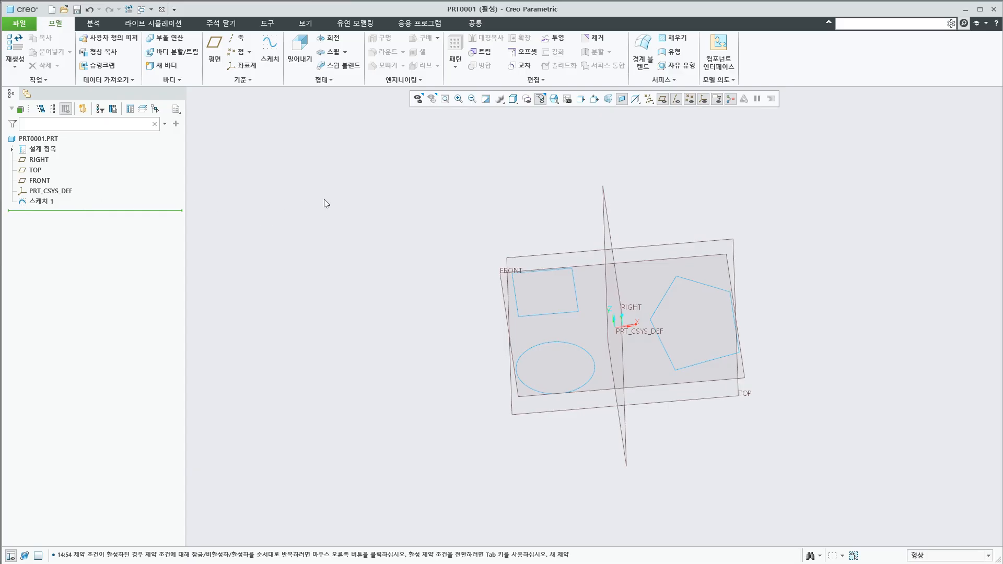
click(299, 50)
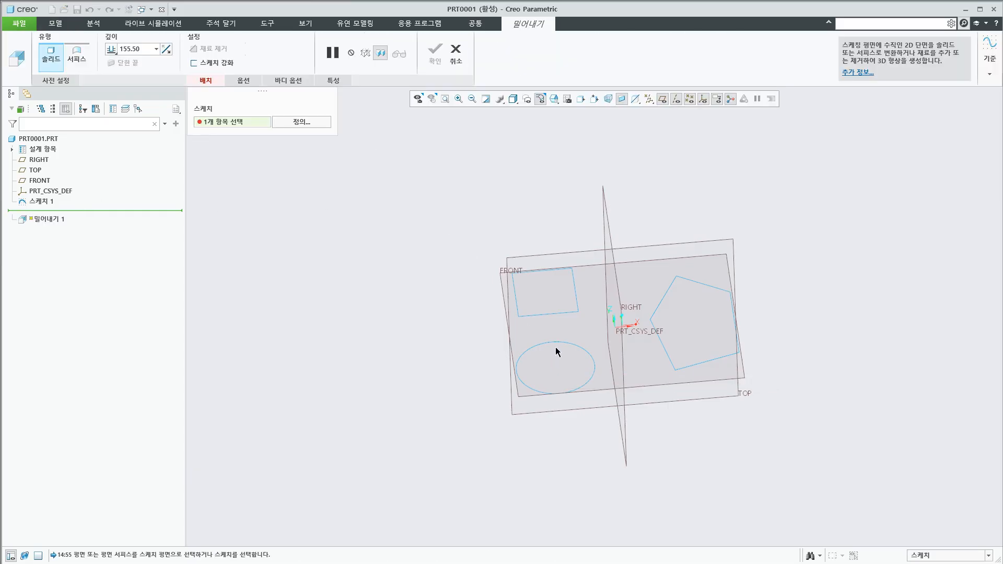
click(936, 559)
click(933, 562)
click(557, 342)
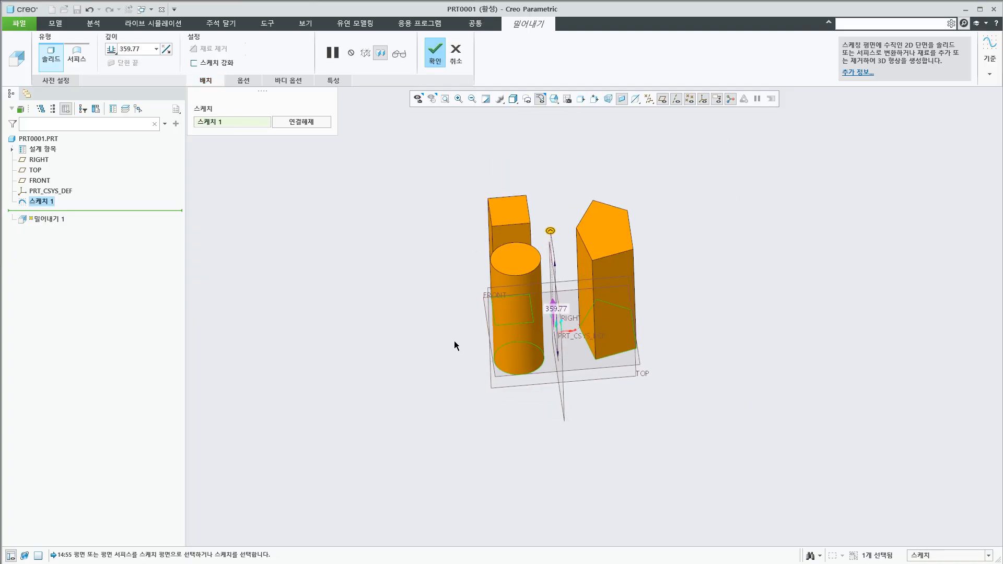
scroll(564, 156, down, 2)
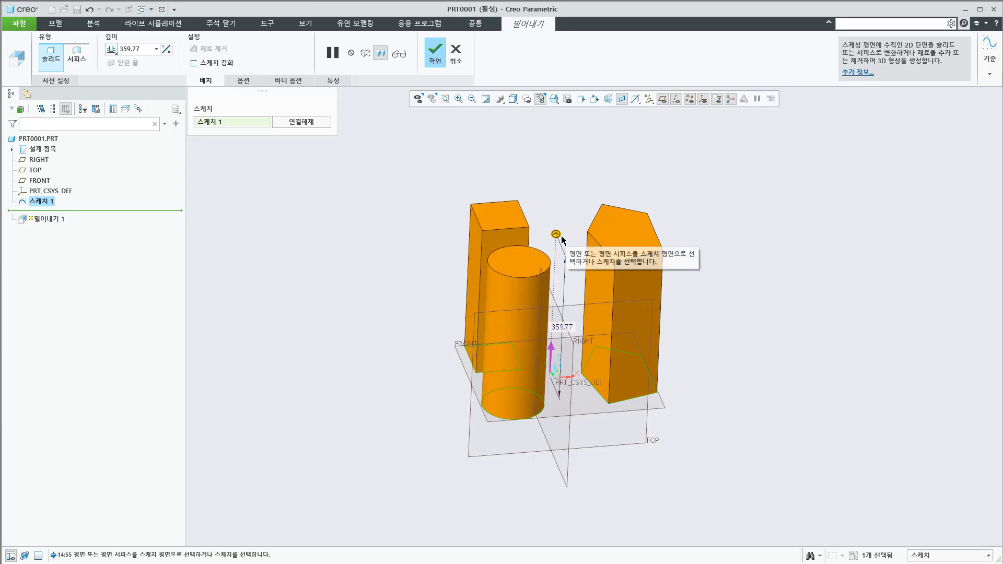
drag(556, 235, 430, 306)
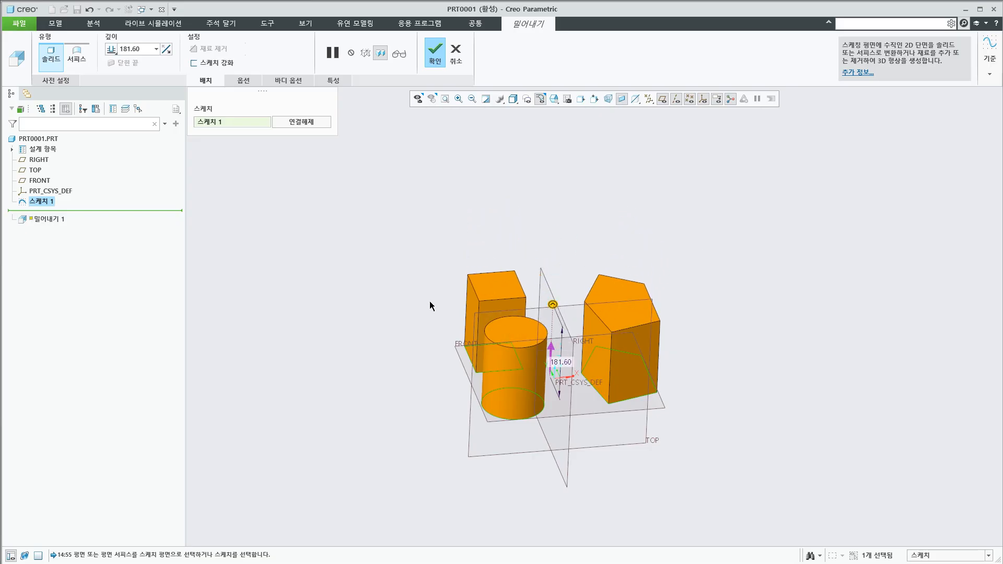
middle_drag(430, 305, 411, 312)
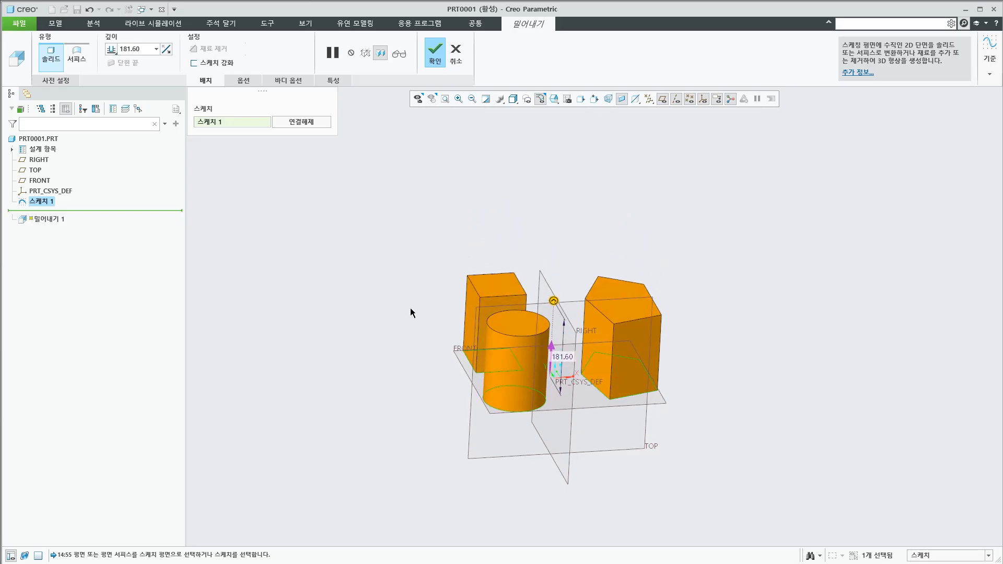
click(438, 62)
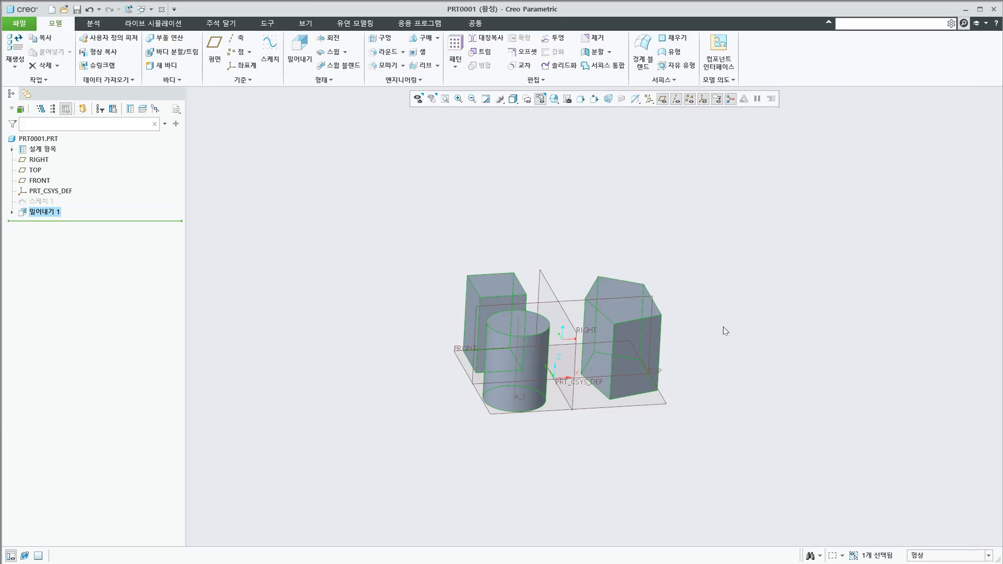
middle_drag(723, 329, 722, 332)
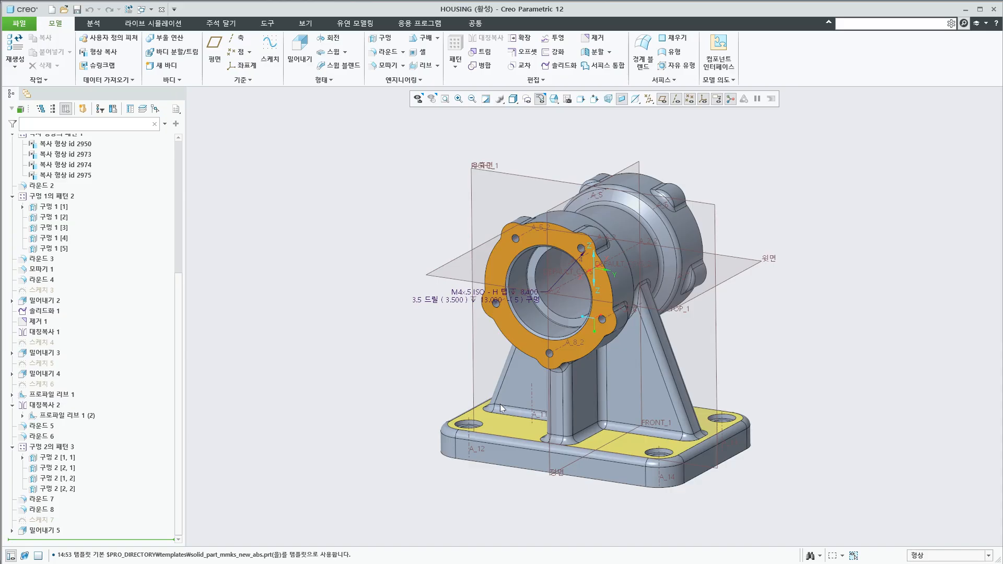
Switch back to the HOUSING part and select the rounded surface along the near edge of the support leg
middle_drag(500, 403, 615, 420)
scroll(627, 415, up, 3)
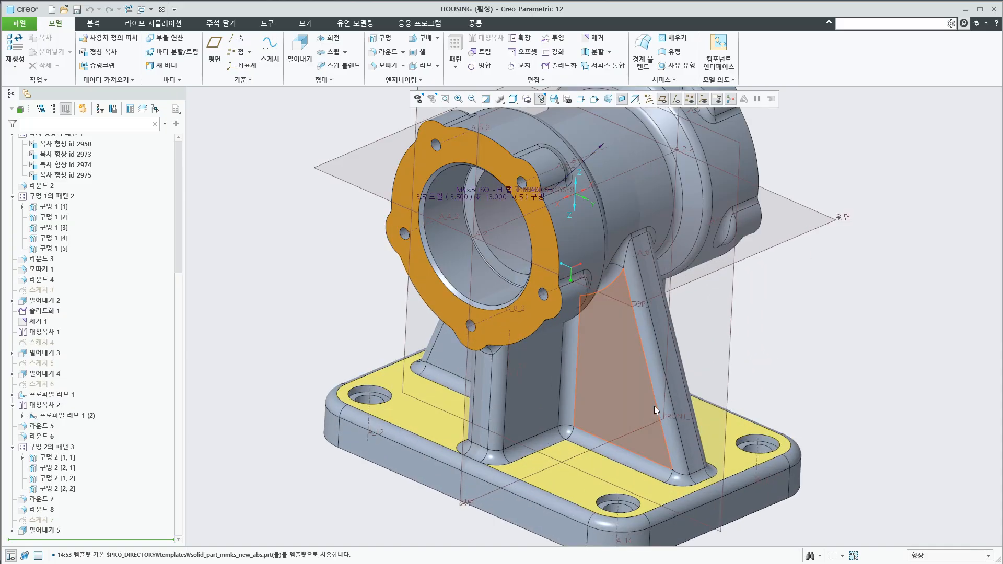
click(659, 367)
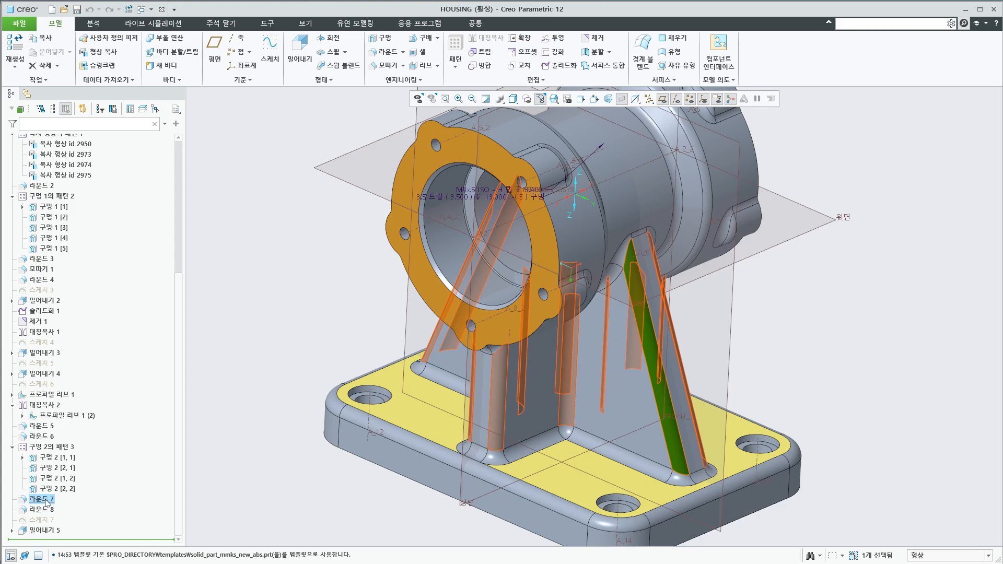
Select the front face of the flange on the housing and clear the selection
scroll(413, 390, down, 5)
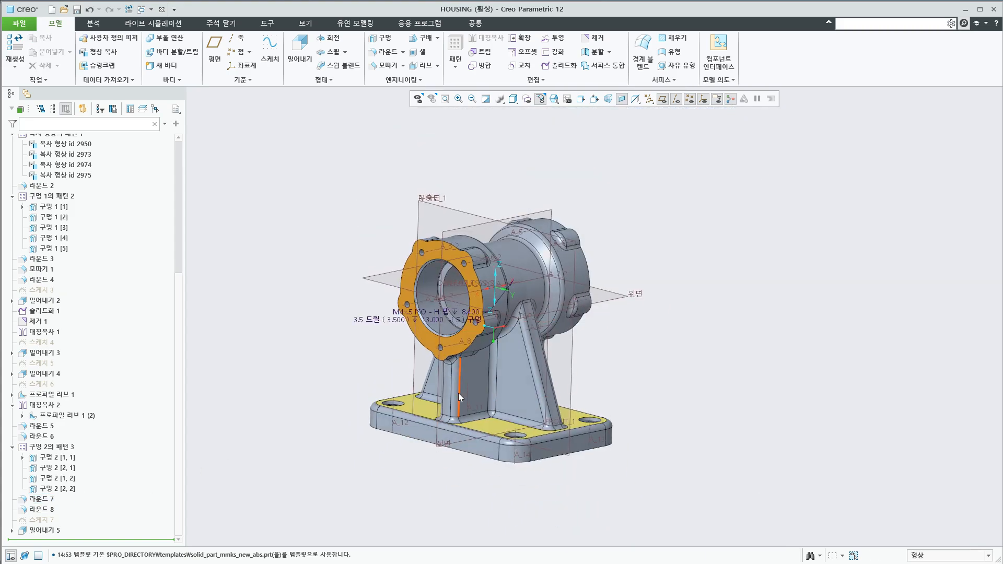
scroll(458, 393, up, 4)
click(472, 322)
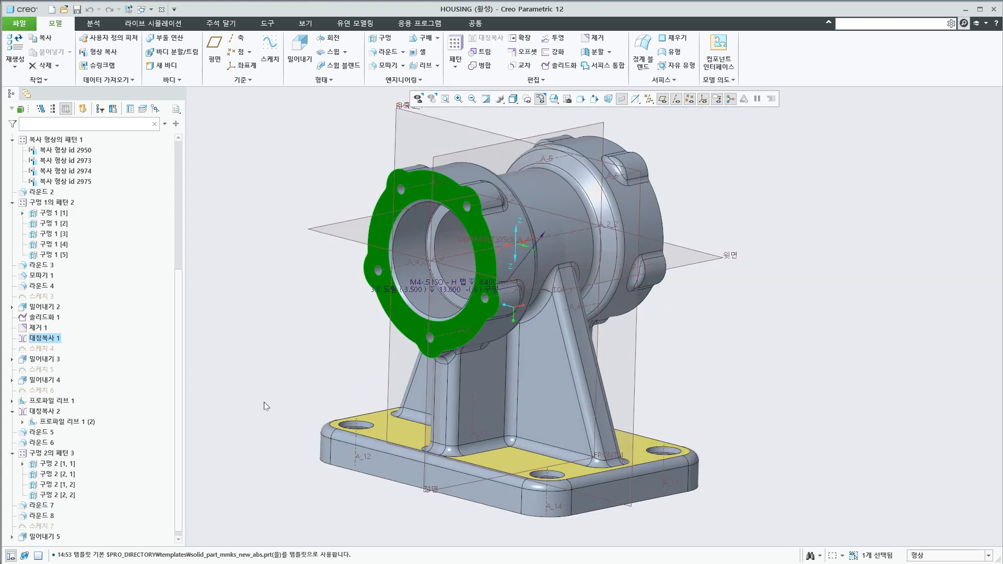
scroll(265, 393, down, 3)
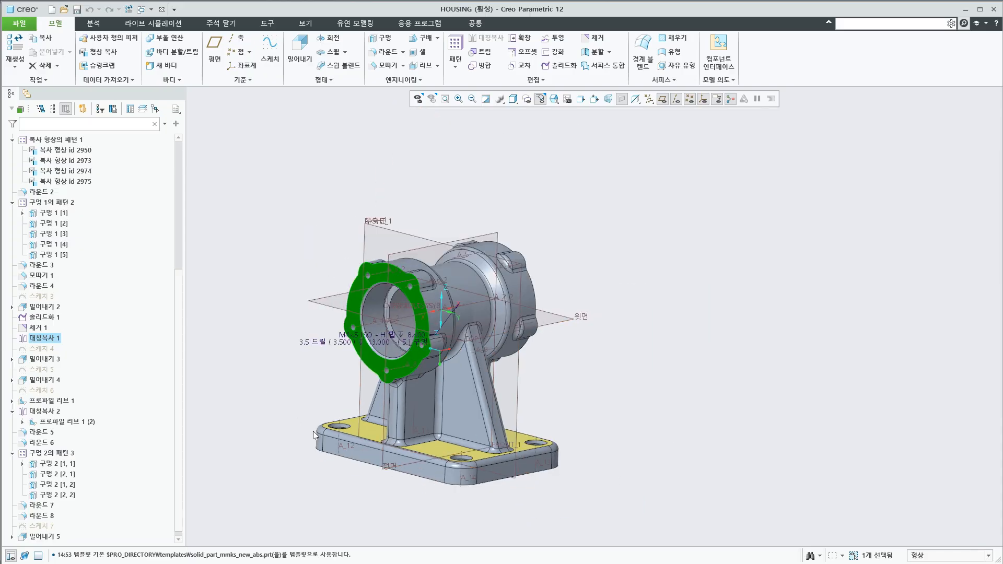
click(565, 389)
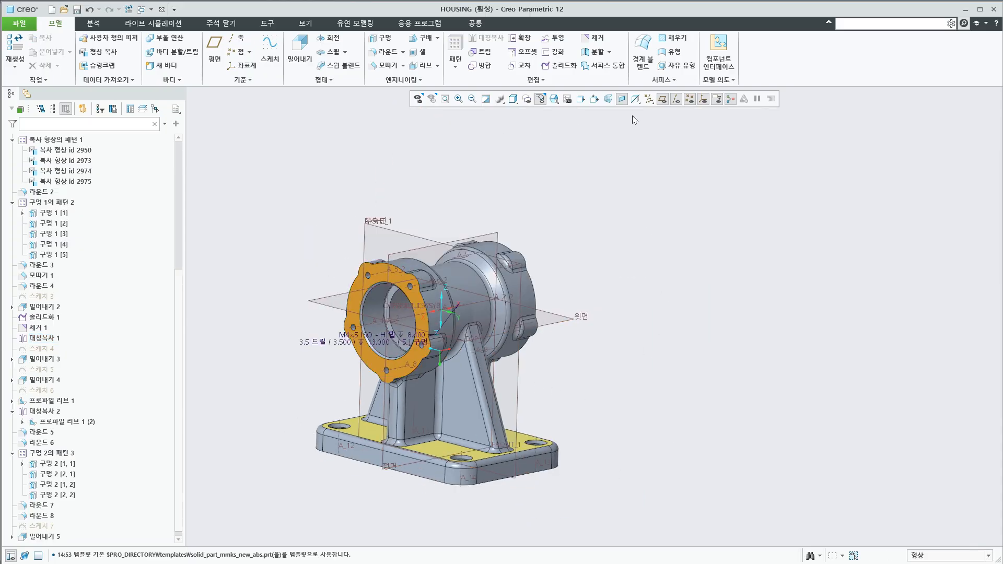
Turn off the display of all datum axes, points, coordinate systems and planes on the housing
click(649, 99)
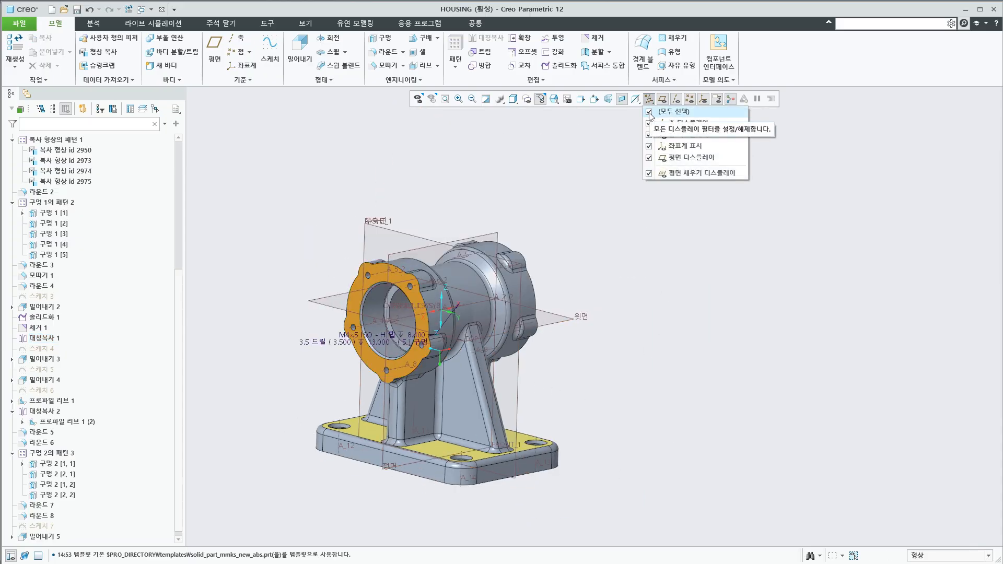
click(649, 112)
scroll(357, 389, up, 2)
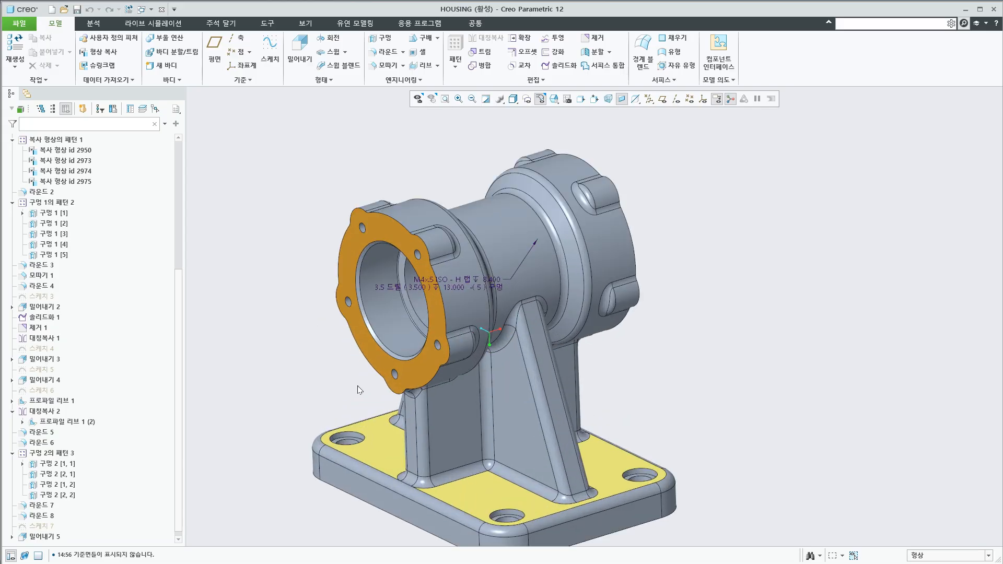
middle_drag(357, 389, 527, 350)
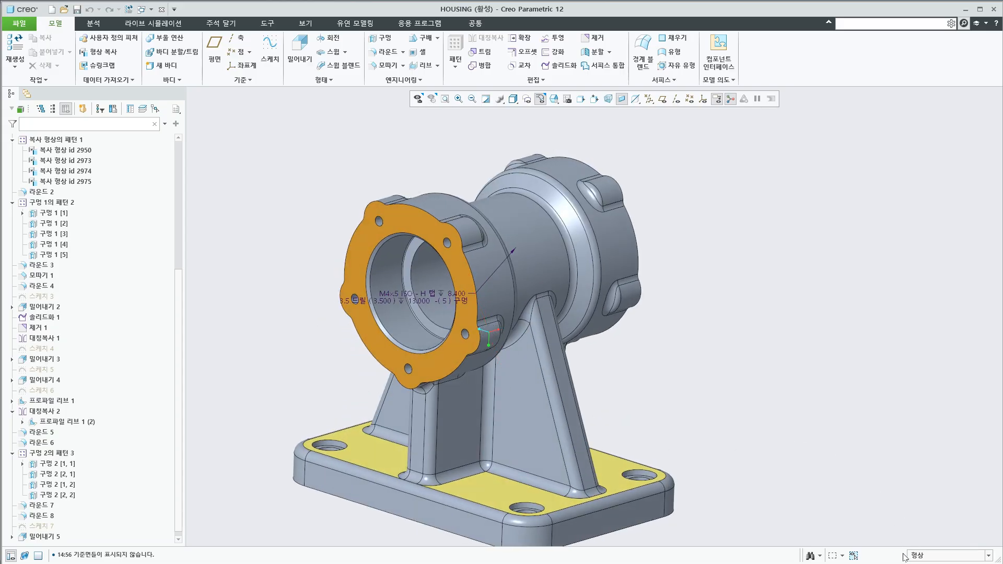
With the selection filter at 형상 (feature), select the 라운드 7 round on the support legs and clear the selection
click(932, 560)
click(918, 556)
click(548, 385)
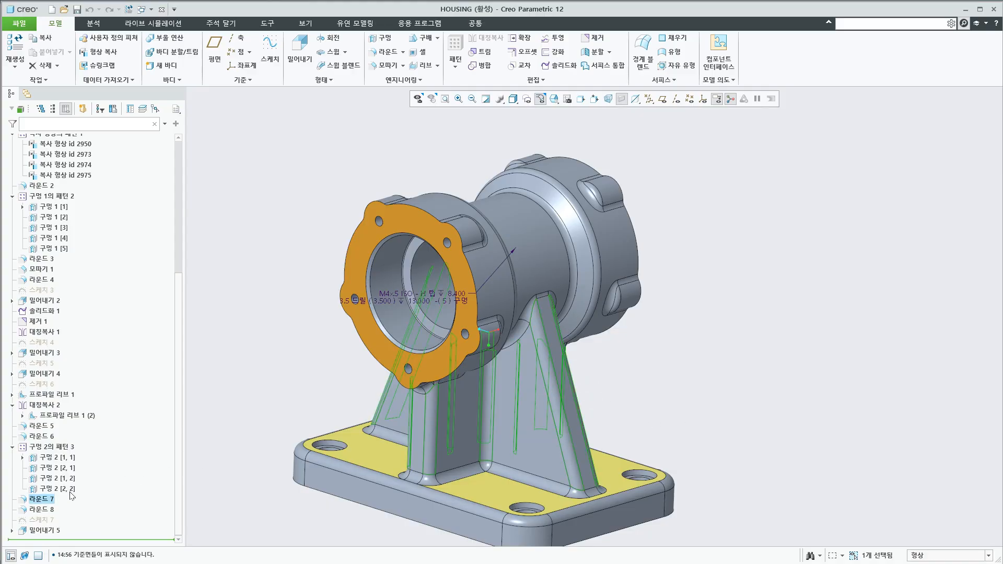
click(46, 503)
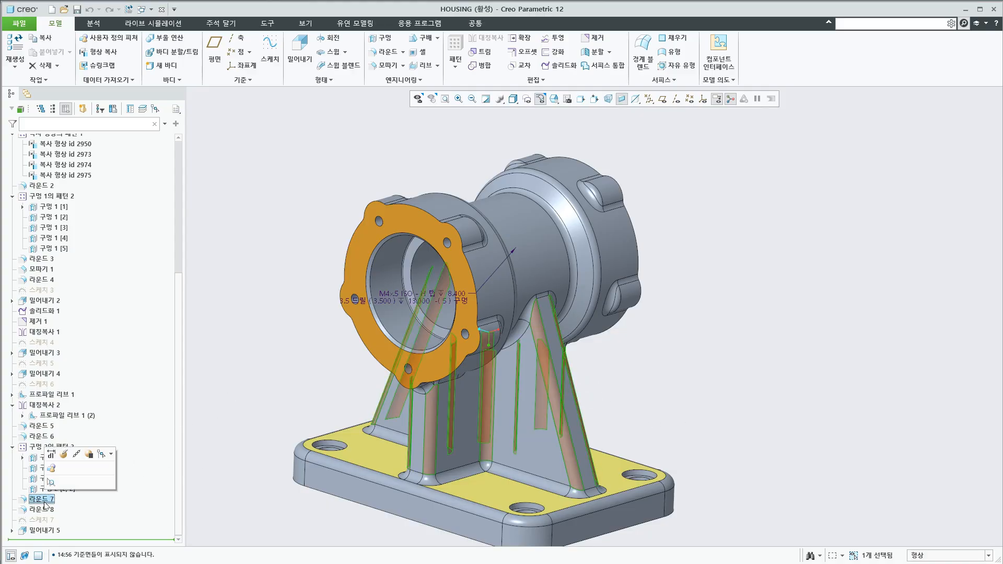
scroll(551, 460, up, 2)
scroll(557, 470, down, 2)
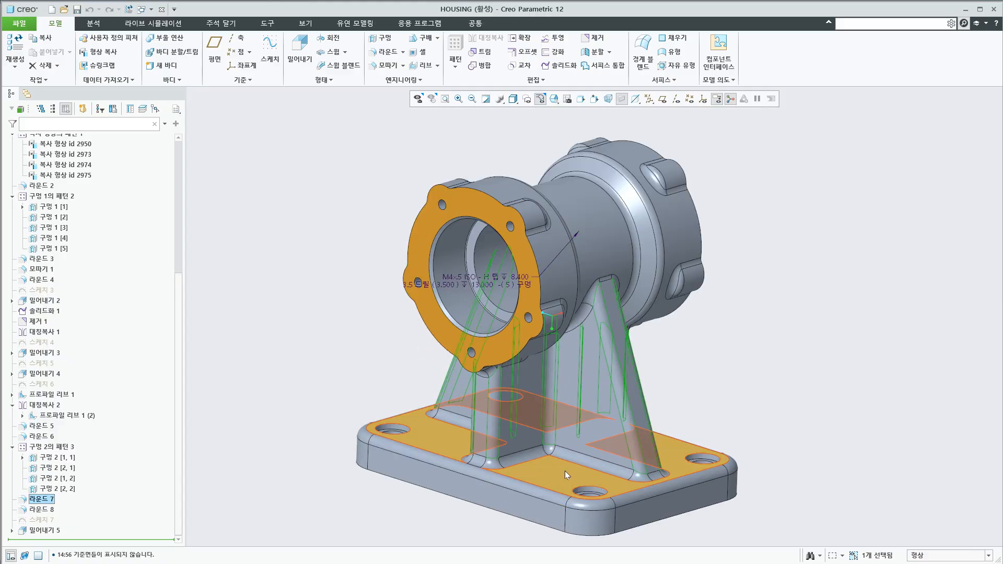
click(822, 372)
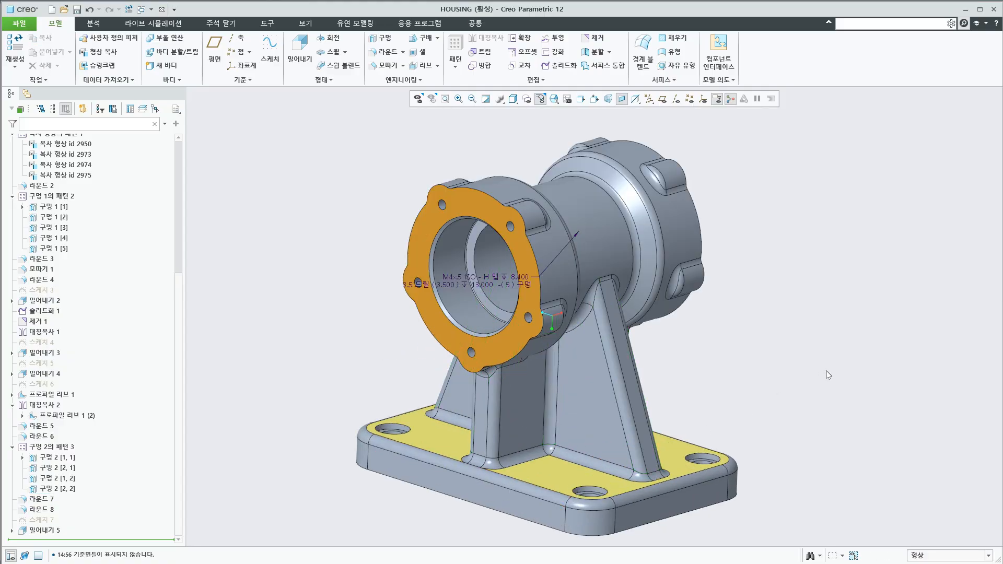
Select 라운드 7 and then 라운드 6 on the housing, collapse the whole model tree, and clear the selection
click(625, 403)
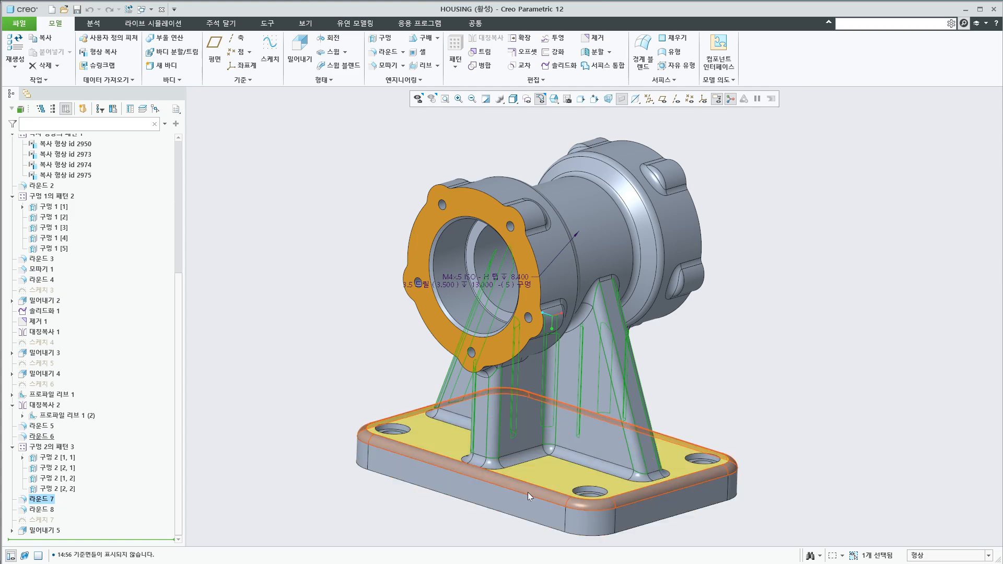
click(554, 509)
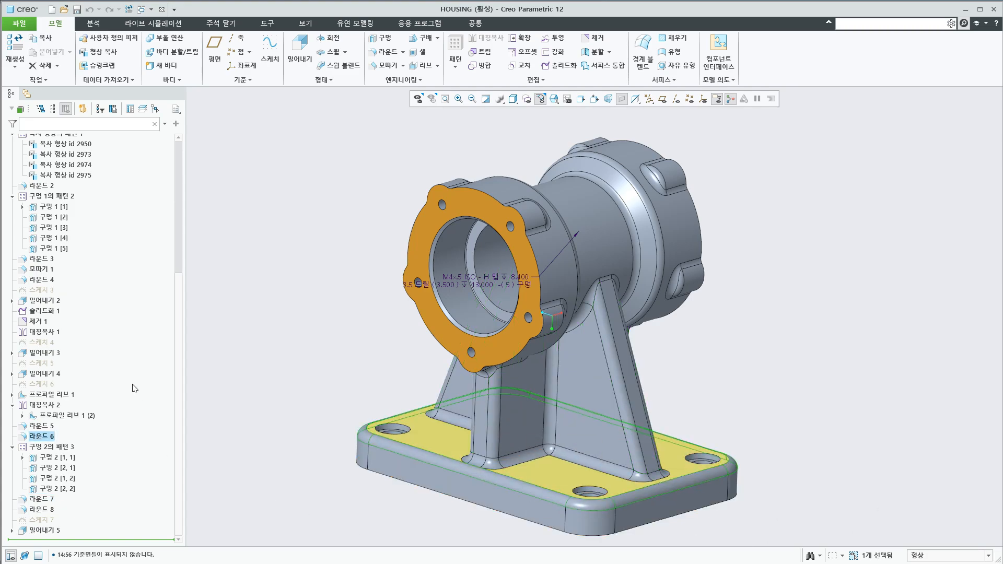
click(53, 109)
click(248, 238)
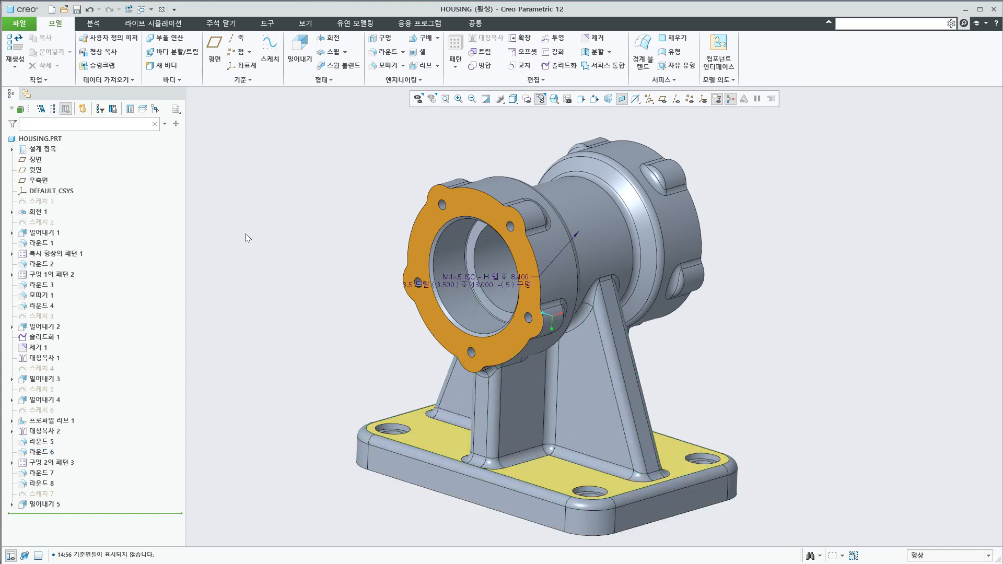
Select the rib round in the graphics area, replace it with the base plate's edge round, and clear the selection
click(610, 347)
click(516, 481)
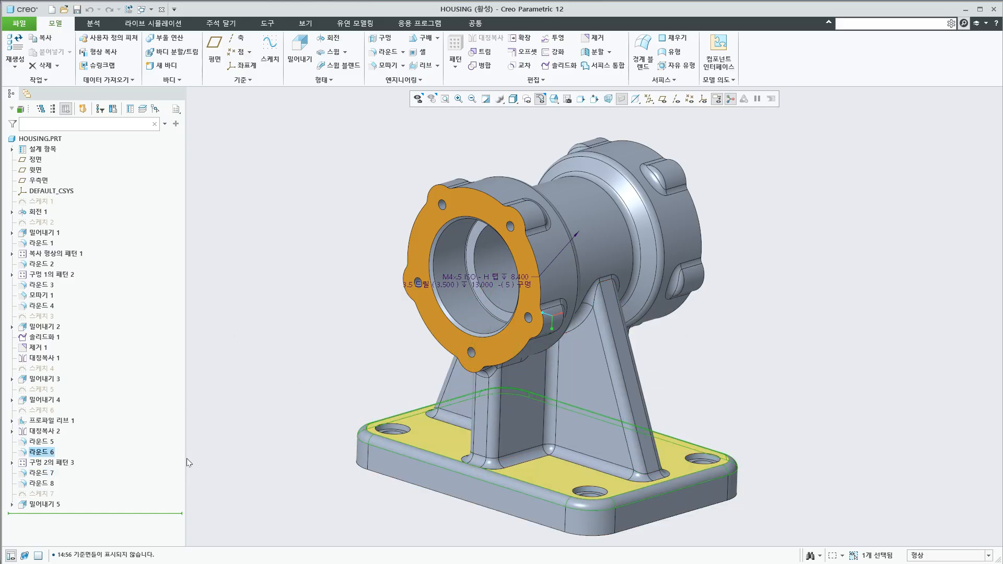
click(305, 393)
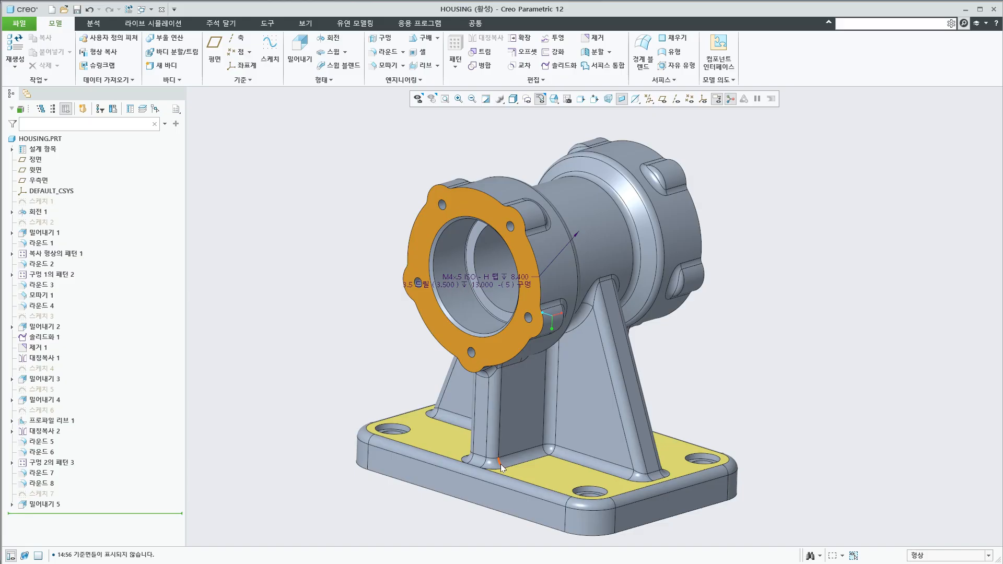
Select the base plate round 라운드 6 together with the rib round 라운드 7, reselect 라운드 6 alone, and clear the selection
click(514, 487)
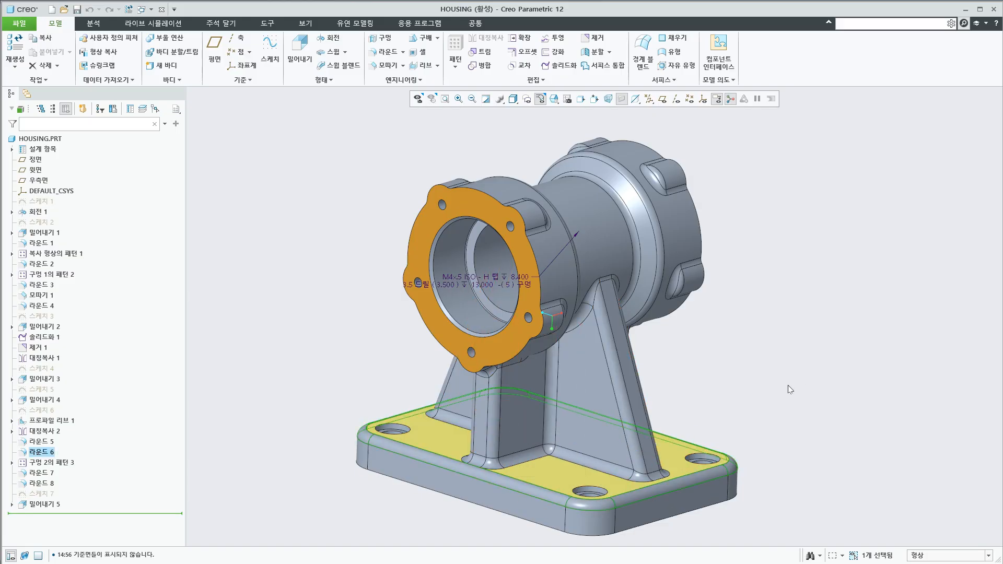
ctrl+click(621, 386)
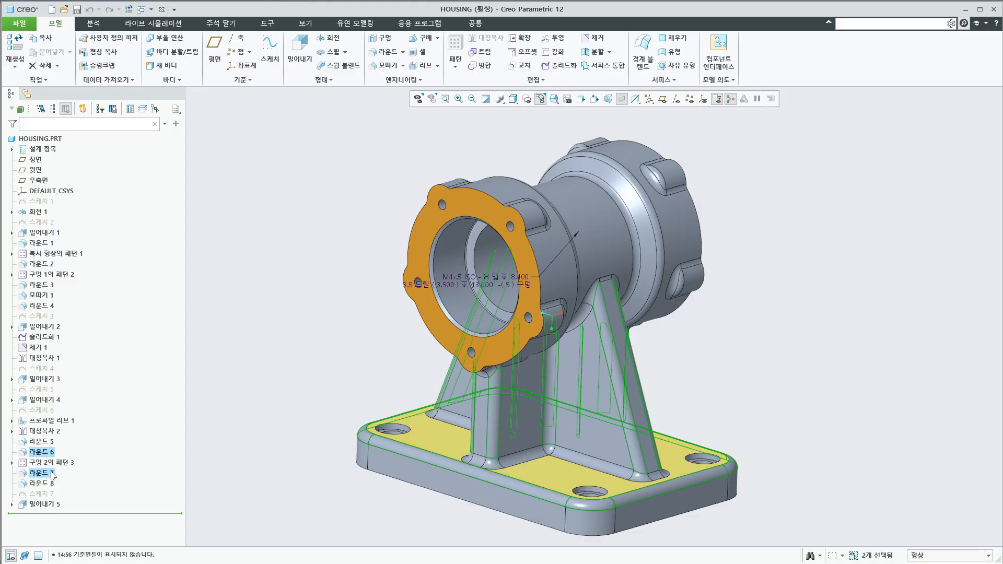
click(270, 480)
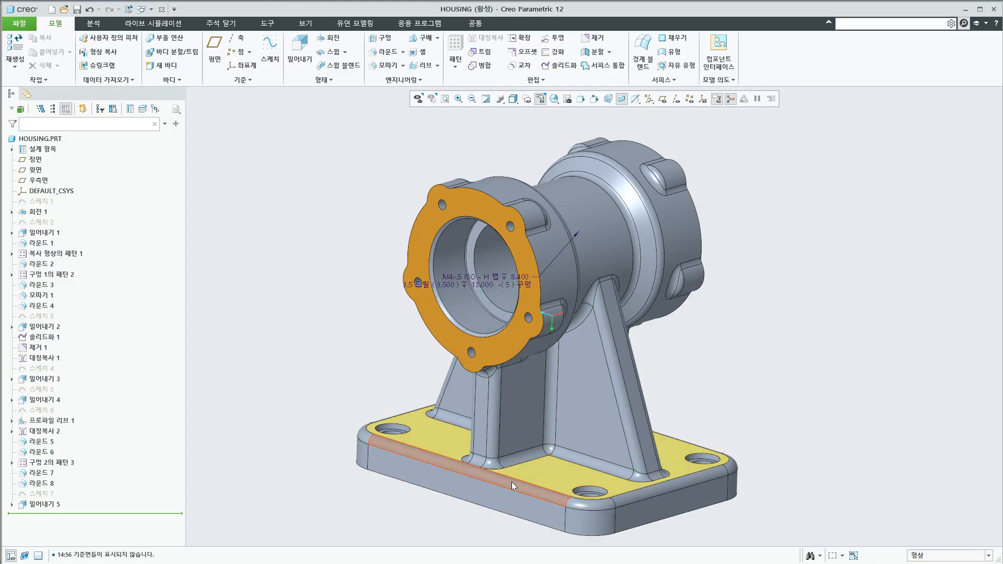
click(41, 452)
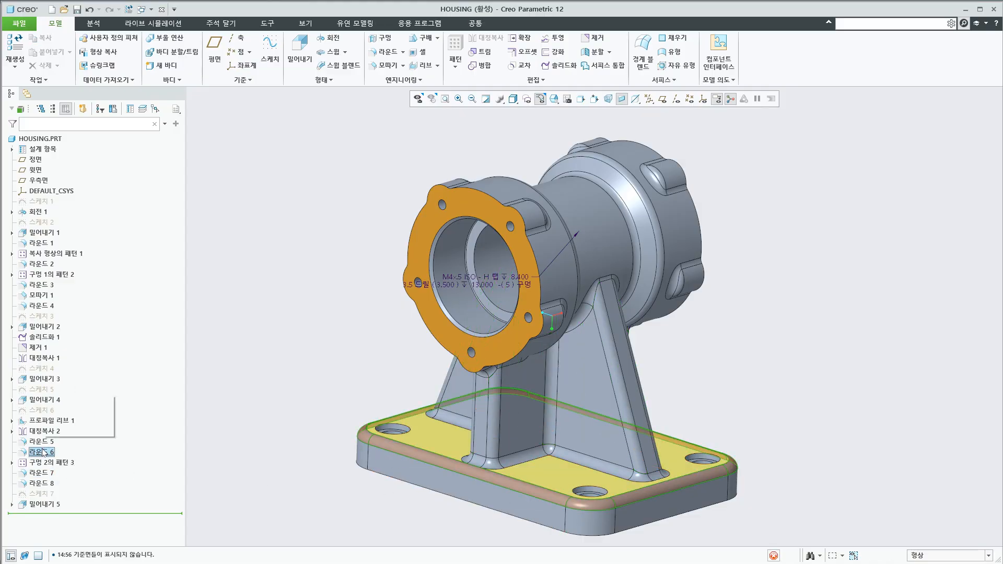
click(384, 381)
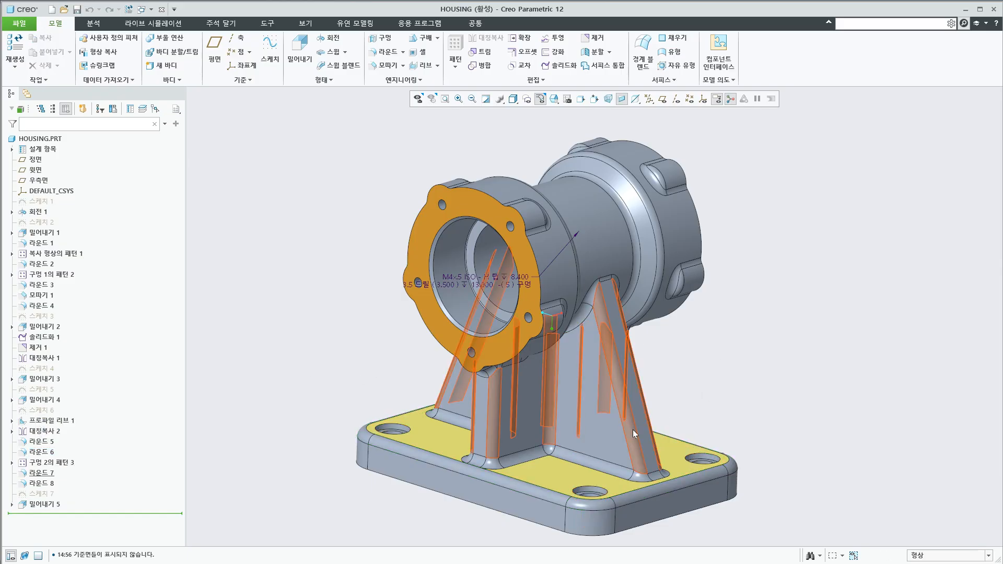
Select the support column extrusion 밀어내기 4 together with the mirrored rib 프로파일 리브 1 (2), and clear the selection
click(562, 396)
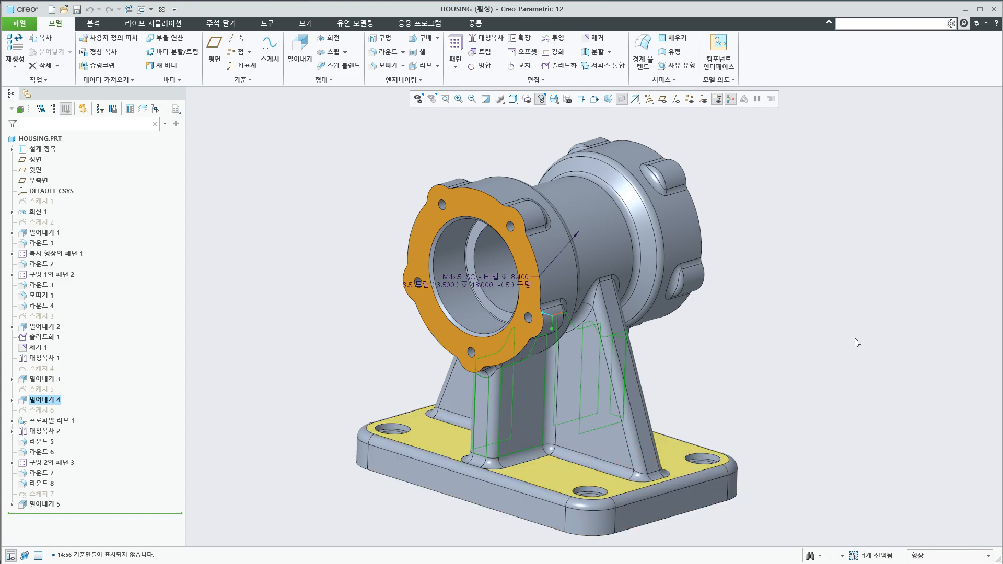
ctrl+click(609, 438)
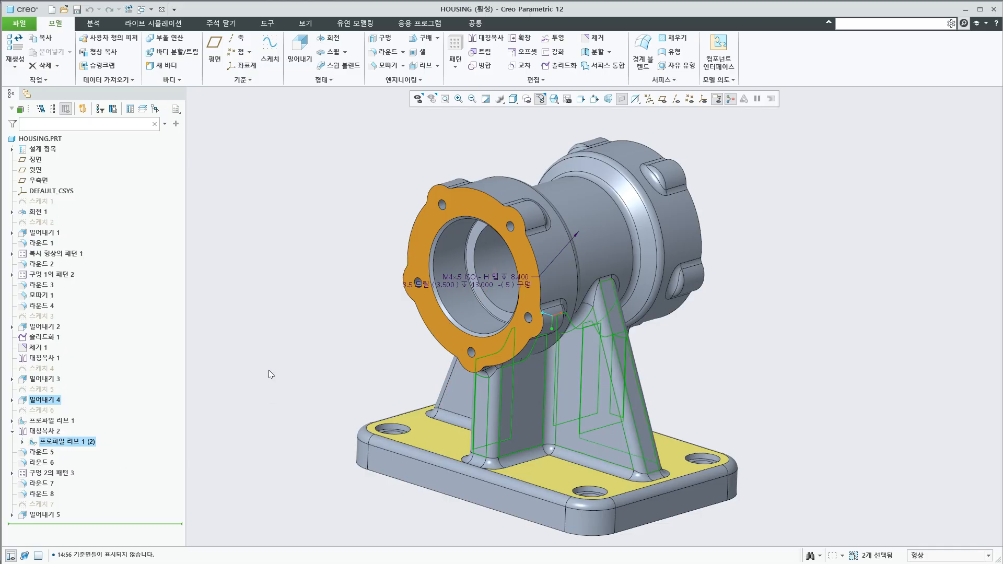
ctrl+click(461, 400)
click(319, 380)
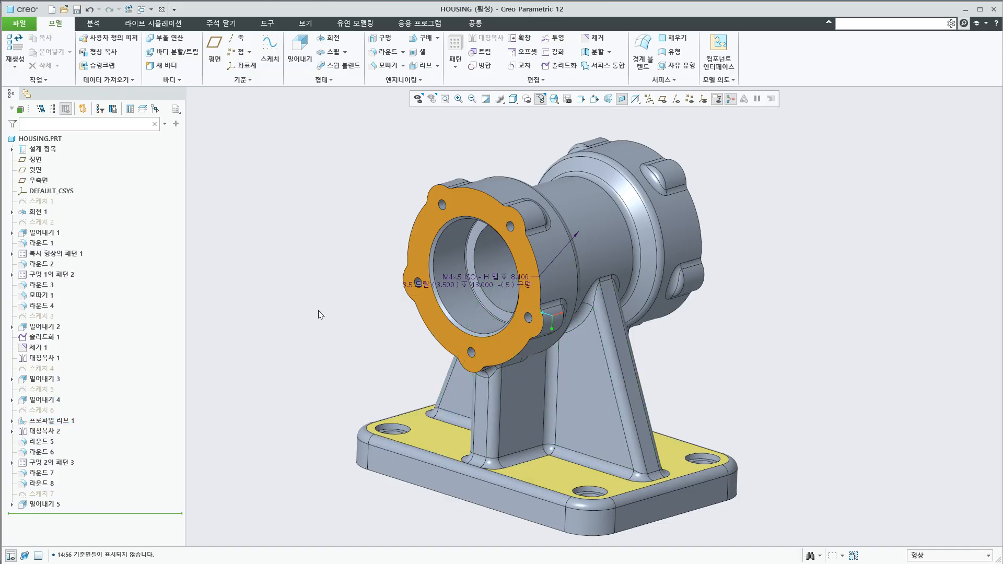
Set the selection filter to 모서리 (edge), select individual edges on the support rib and column, and clear the selection
scroll(342, 317, up, 3)
mouse_move(300, 324)
middle_down()
mouse_move(278, 327)
mouse_move(290, 326)
middle_up()
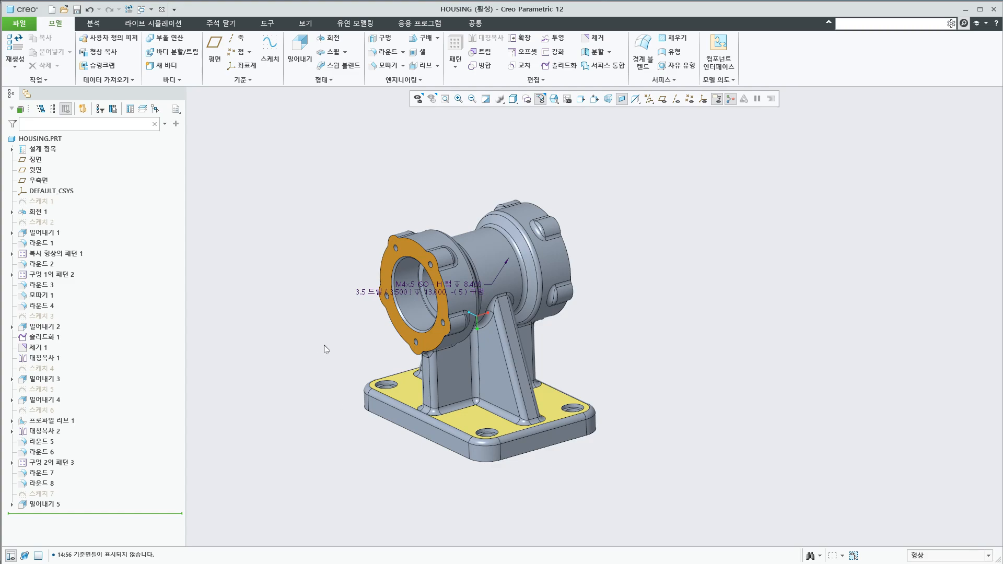
scroll(326, 349, up, 2)
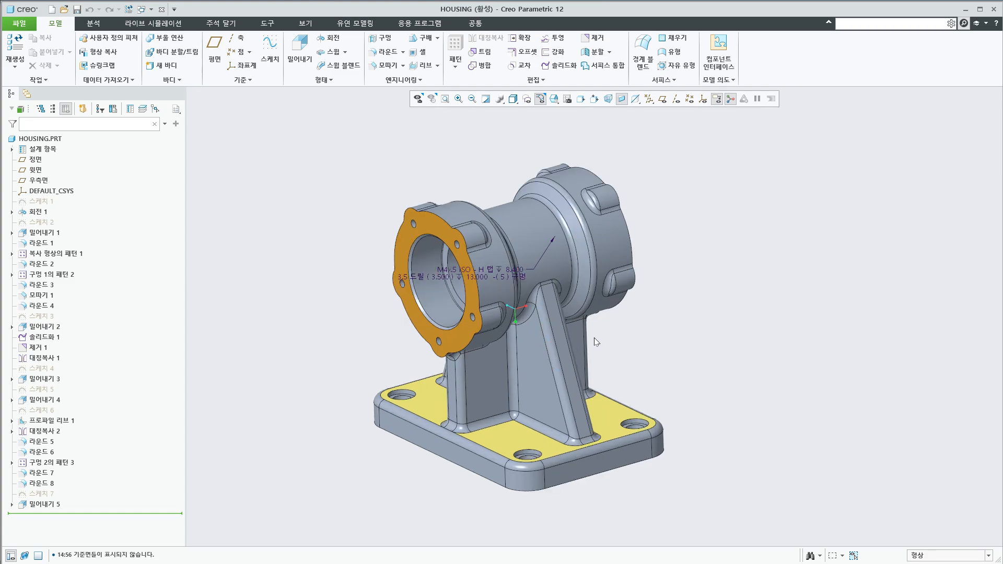
click(944, 556)
click(910, 490)
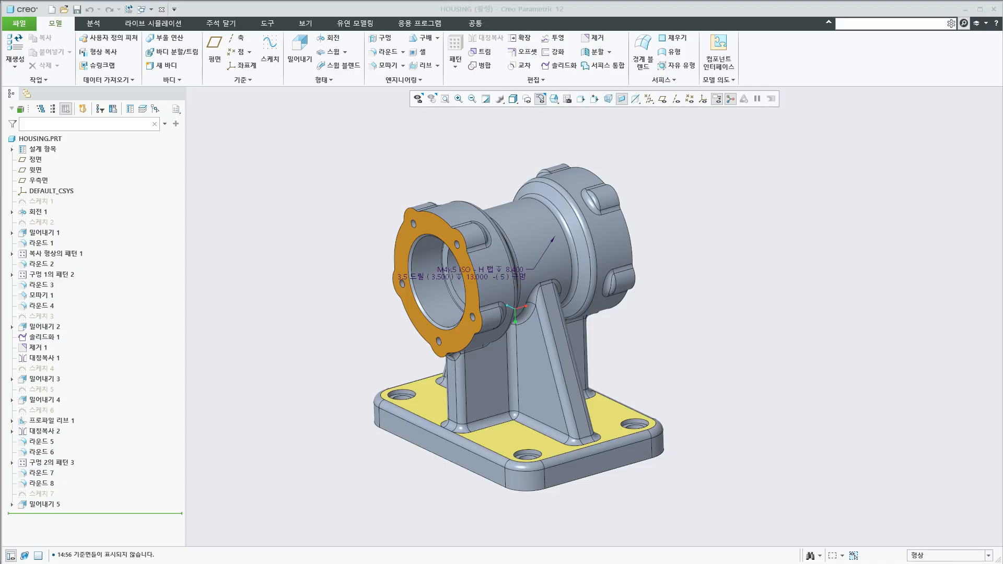
click(933, 557)
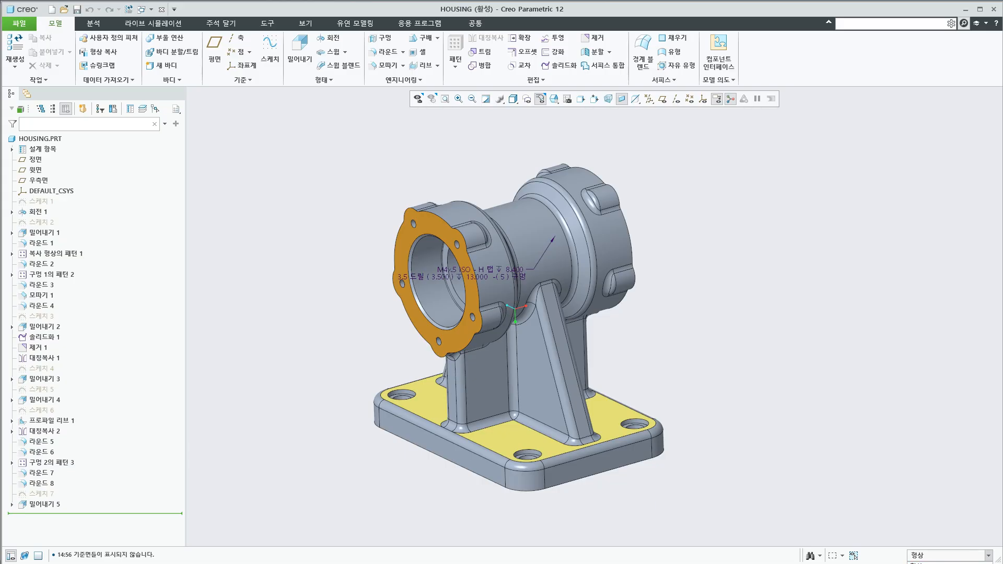
click(928, 563)
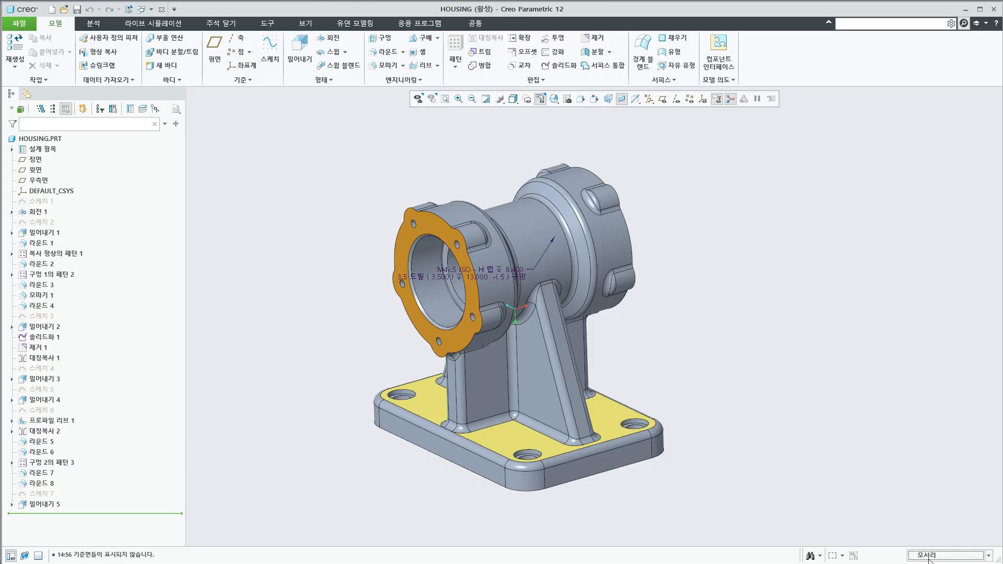
click(555, 379)
click(483, 396)
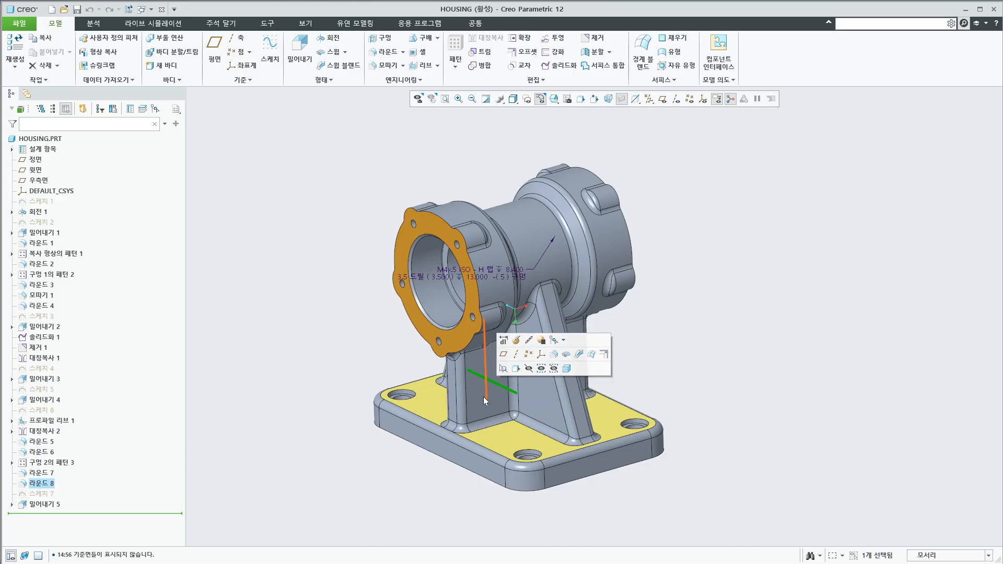
click(794, 475)
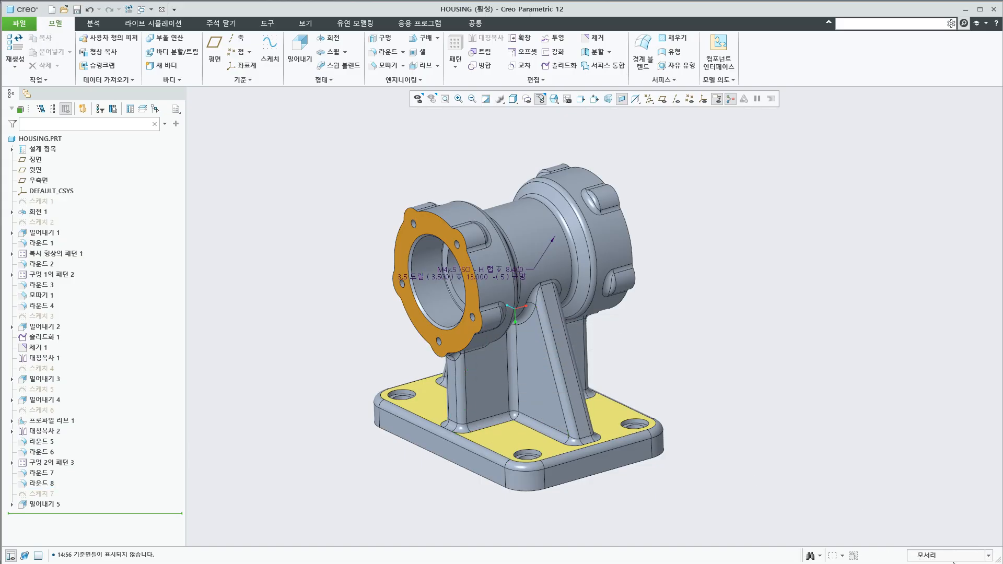
Set the selection filter to 정점 (vertex), select vertices at the support rib's upper end and foot, and clear the selection
click(938, 558)
click(935, 563)
click(934, 557)
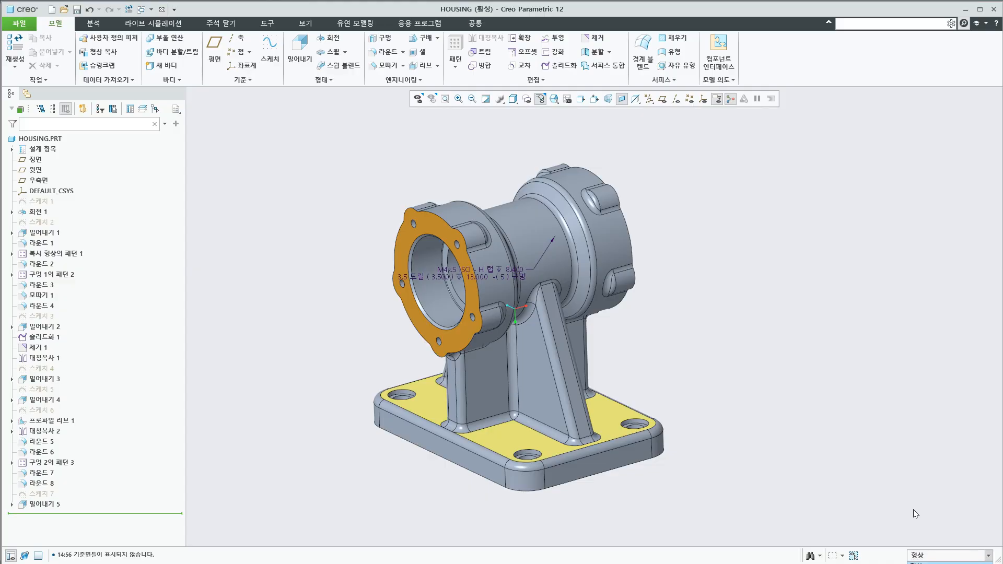
click(916, 563)
click(540, 283)
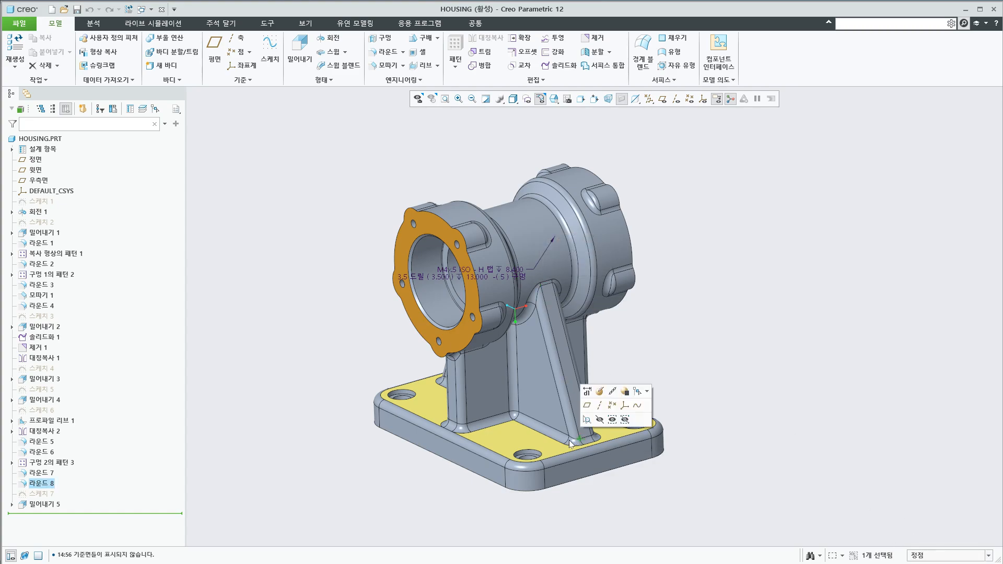
click(773, 447)
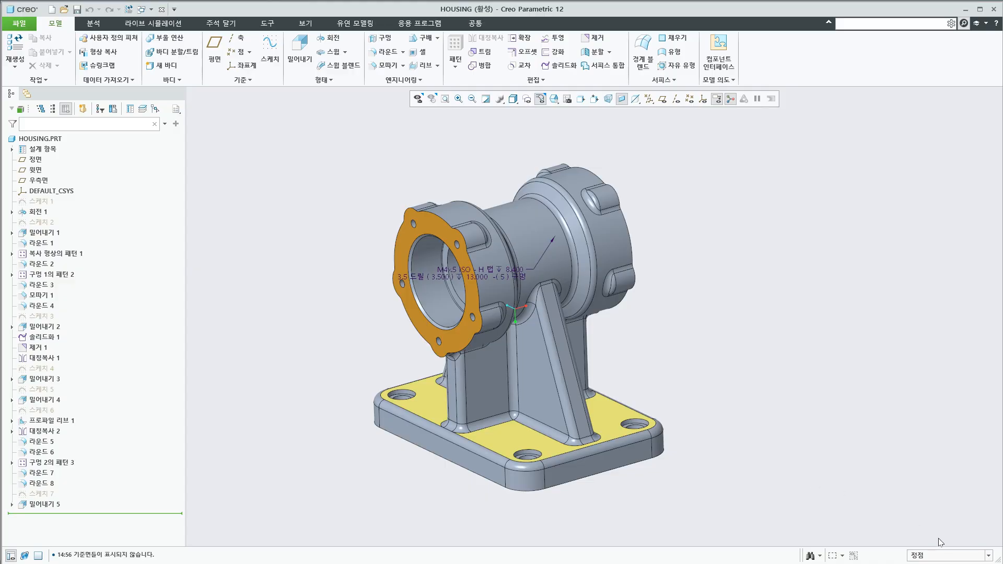
Pick more individual vertices along the support rib's foot and near its upper end, and deselect everything
click(575, 440)
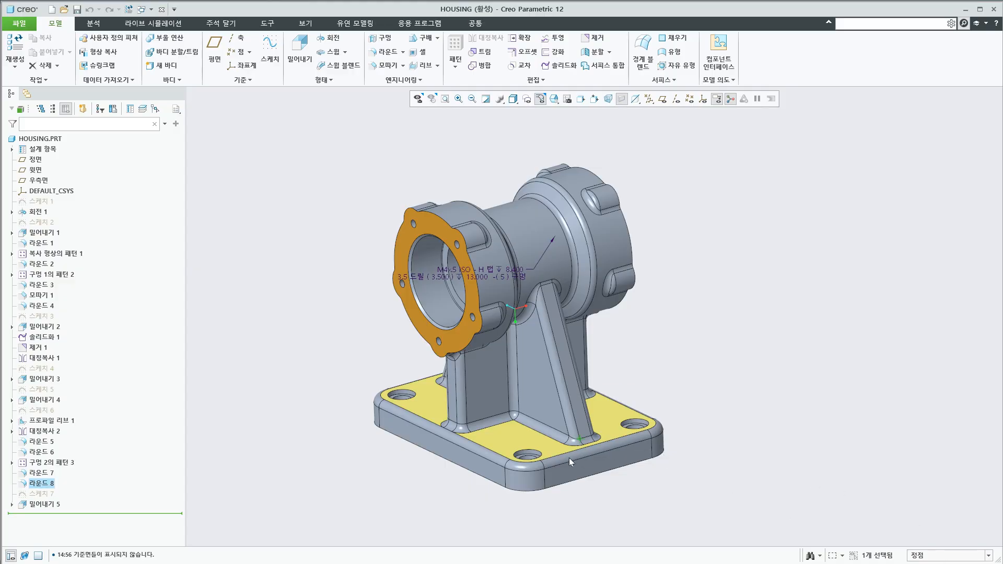
ctrl+click(565, 445)
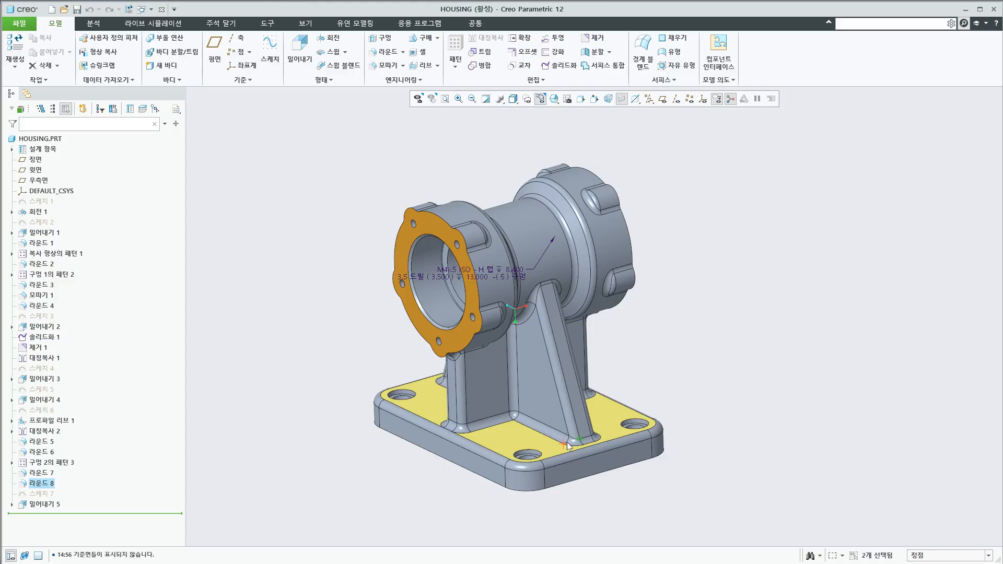
ctrl+click(534, 304)
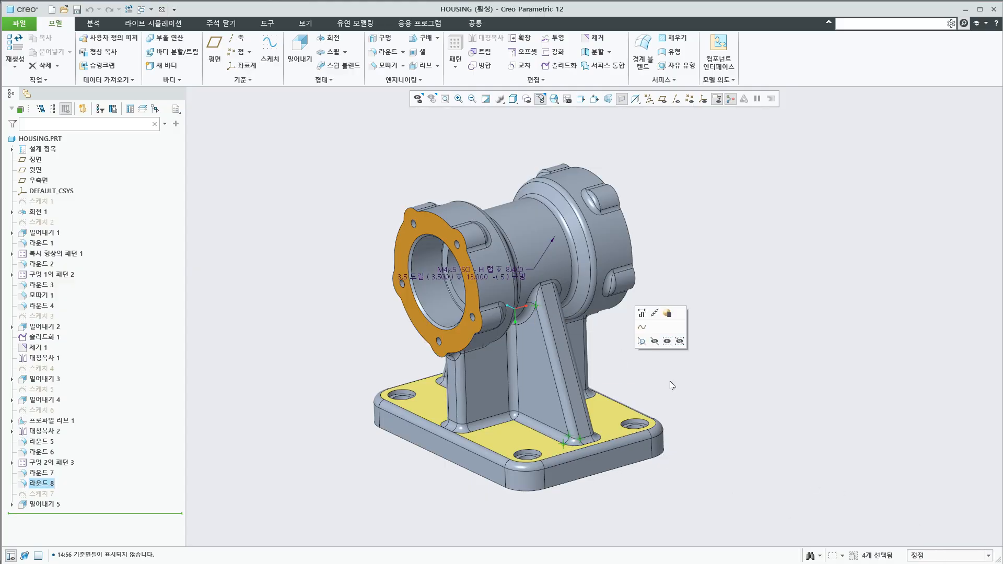
click(790, 377)
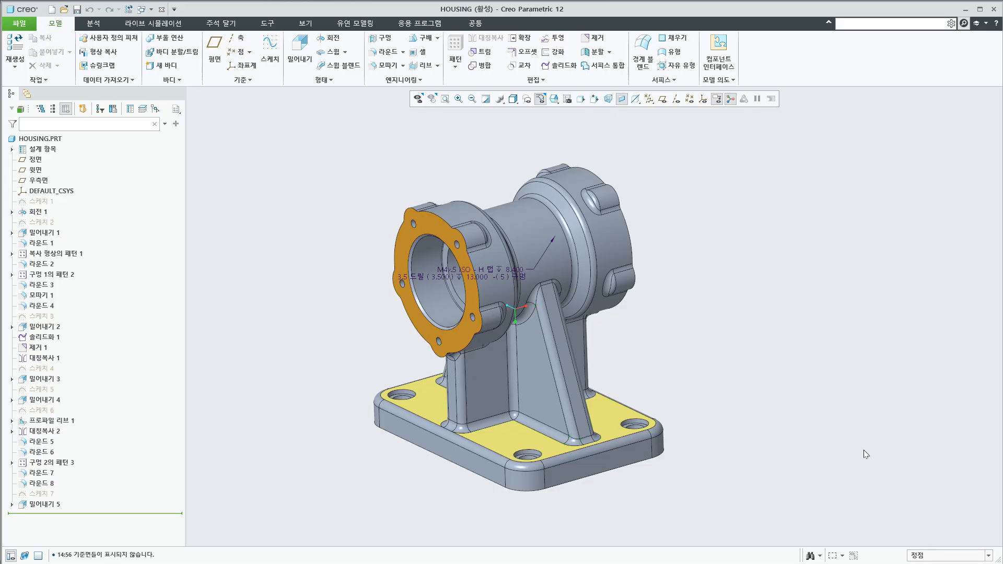
Set the selection filter to 형상 (geometry), select items around the support rib and the column foot, and clear the selection
click(942, 553)
click(942, 563)
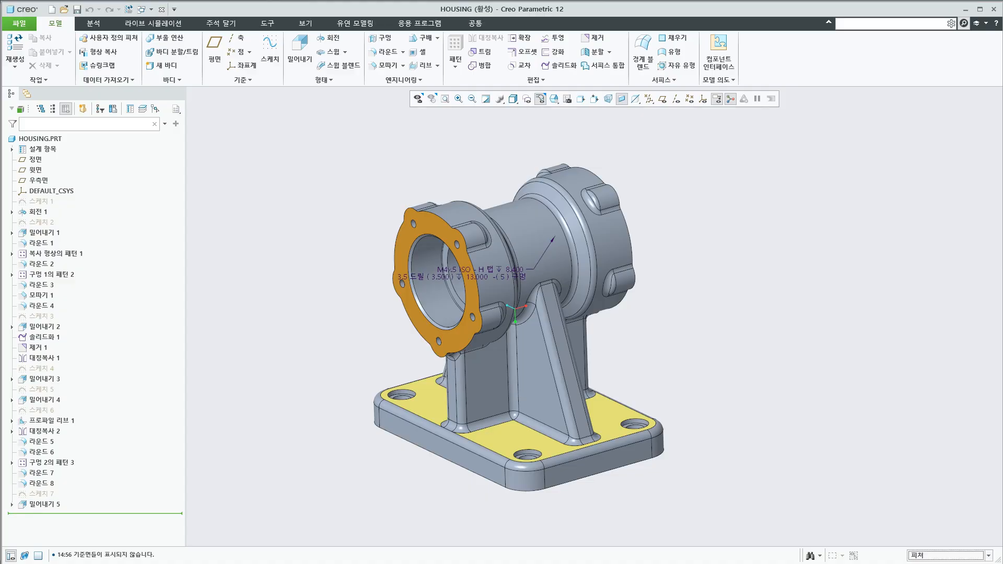
click(568, 409)
click(456, 440)
click(709, 516)
click(930, 562)
click(575, 424)
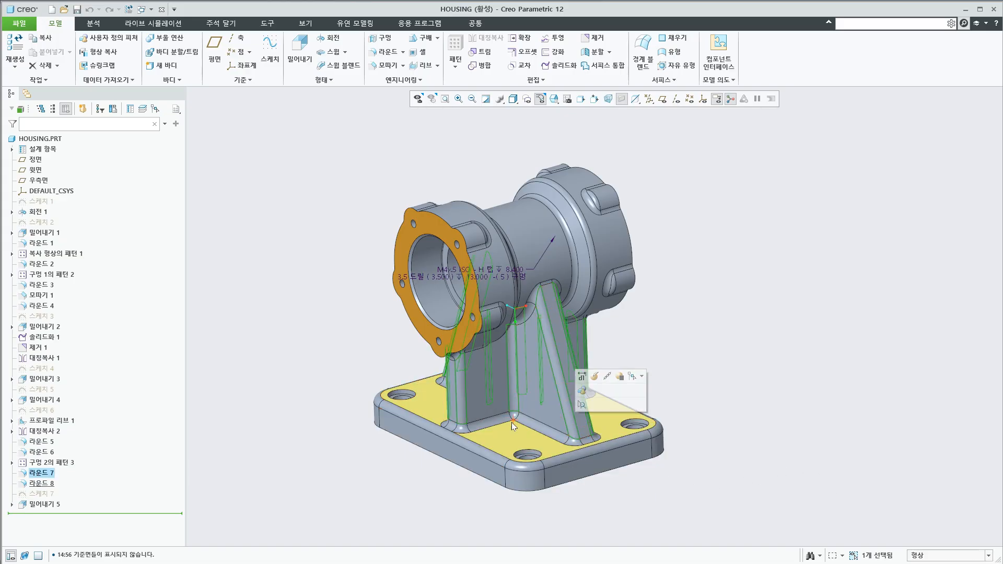
click(472, 421)
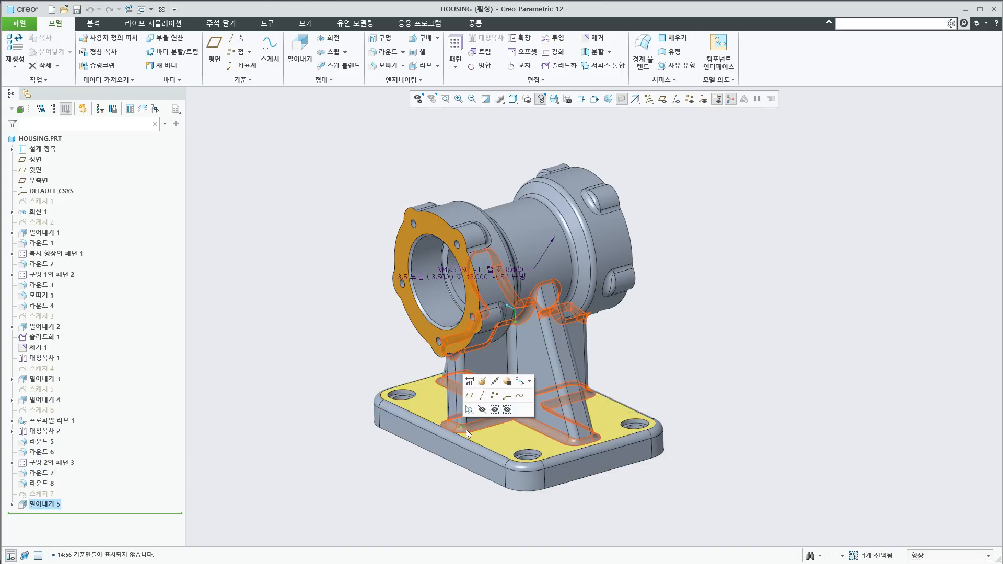
click(475, 426)
click(745, 502)
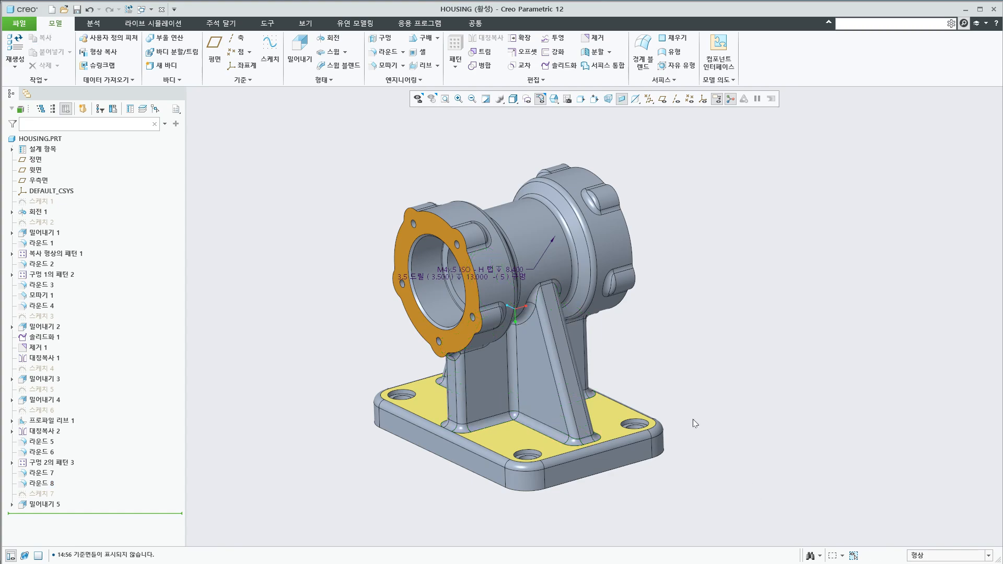
middle_drag(575, 385, 580, 396)
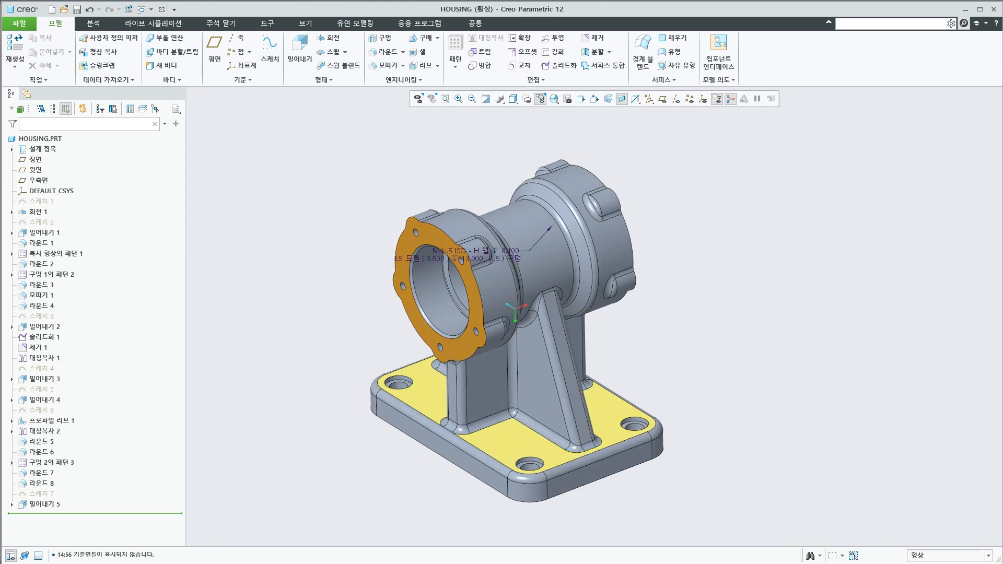
Switch to PowerPoint, examine the selection options picture on slide 23, and return to Creo Parametric
click(448, 561)
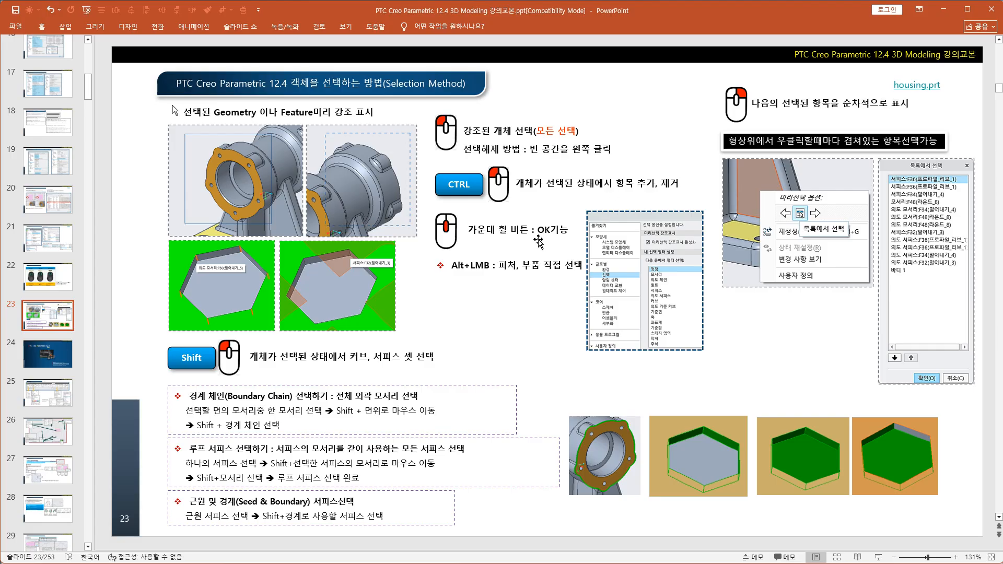
click(626, 289)
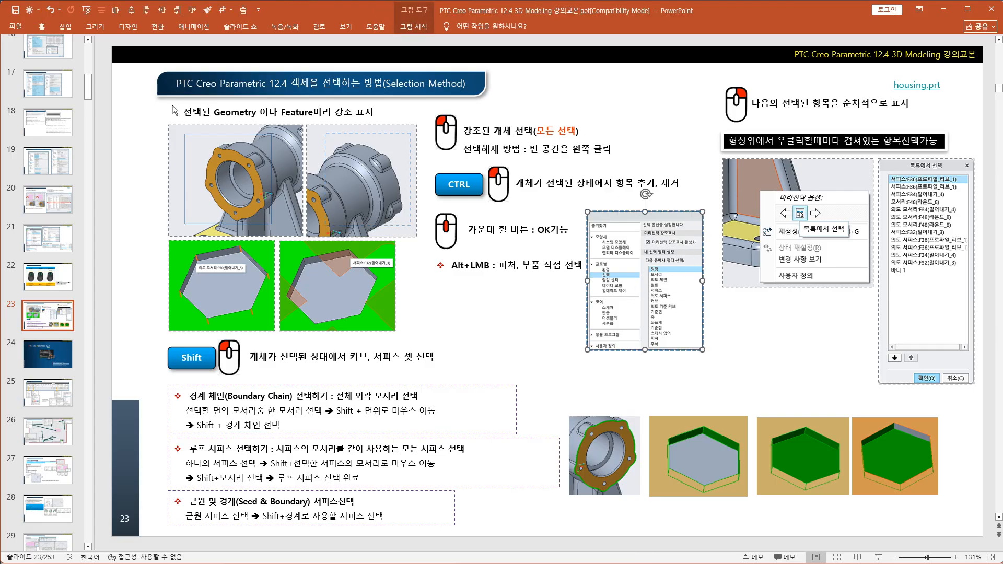
click(635, 562)
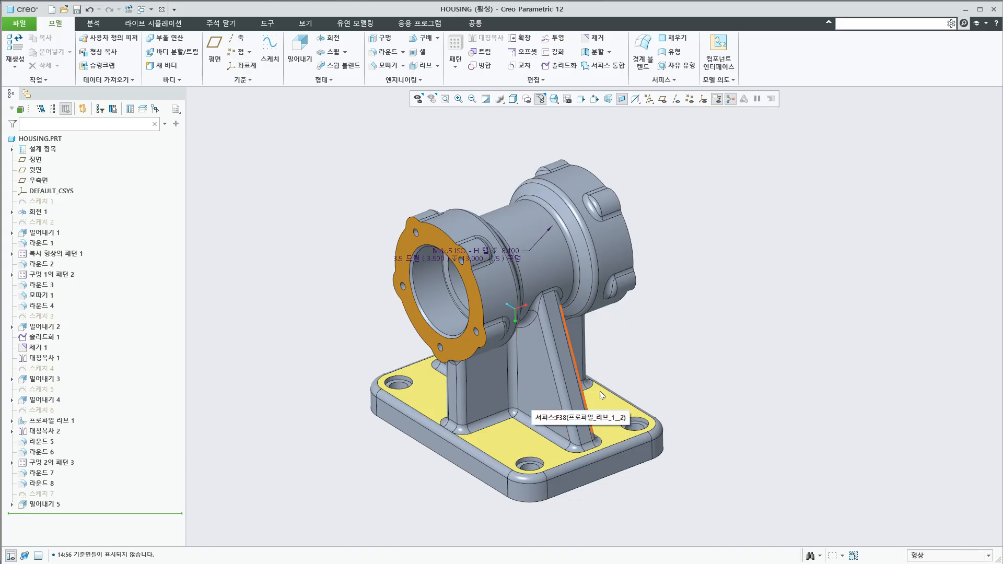
Add 커브 (curve) and 의도 기준 커브 (intent datum curve) to 내 필터 in the selection options, and make 내 필터 the active selection filter
click(19, 23)
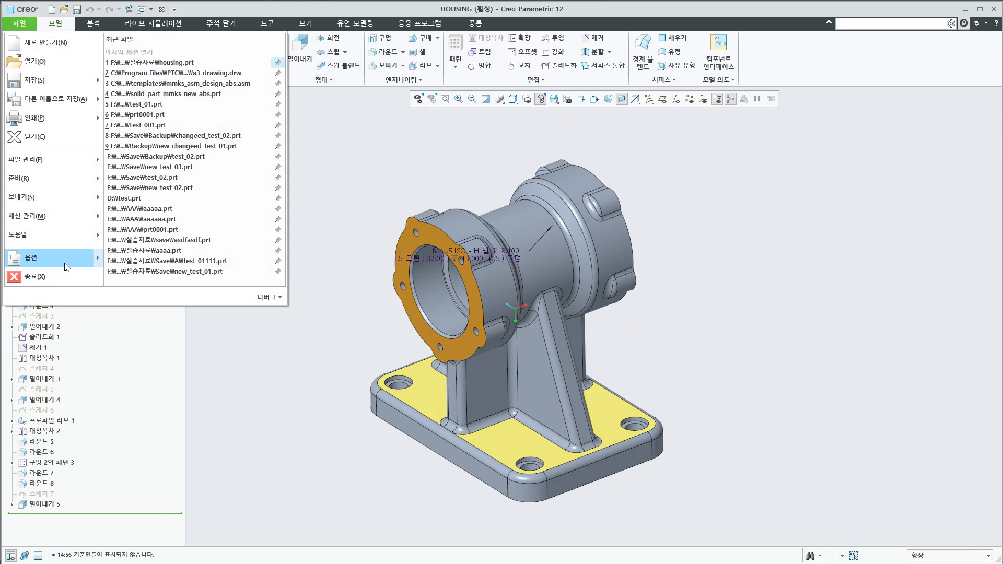
click(52, 254)
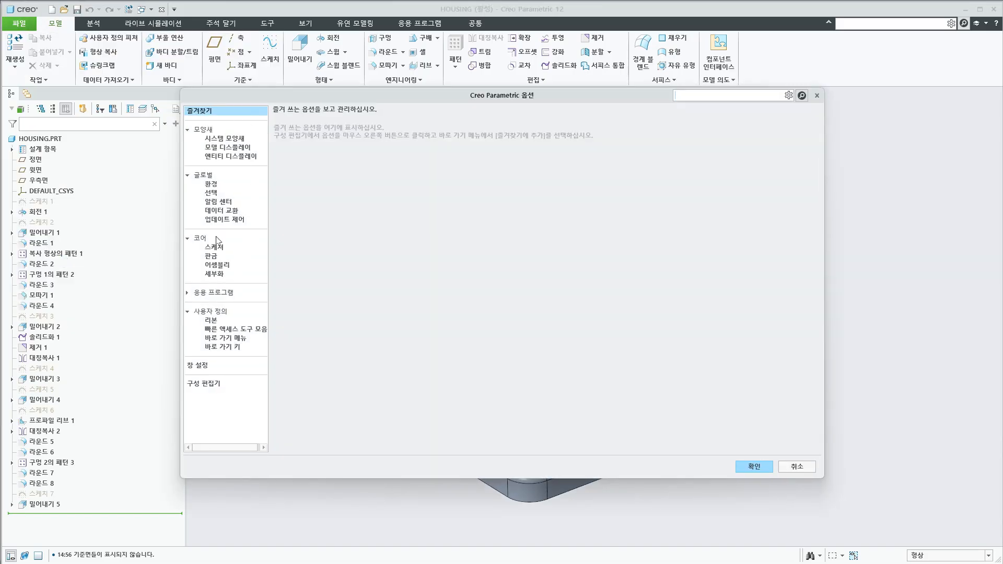
click(211, 193)
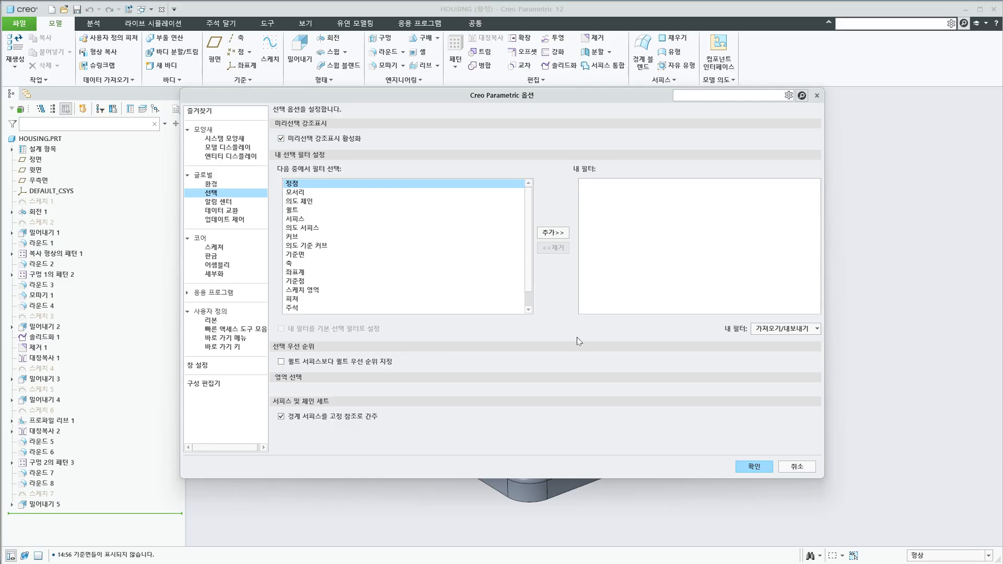
click(929, 557)
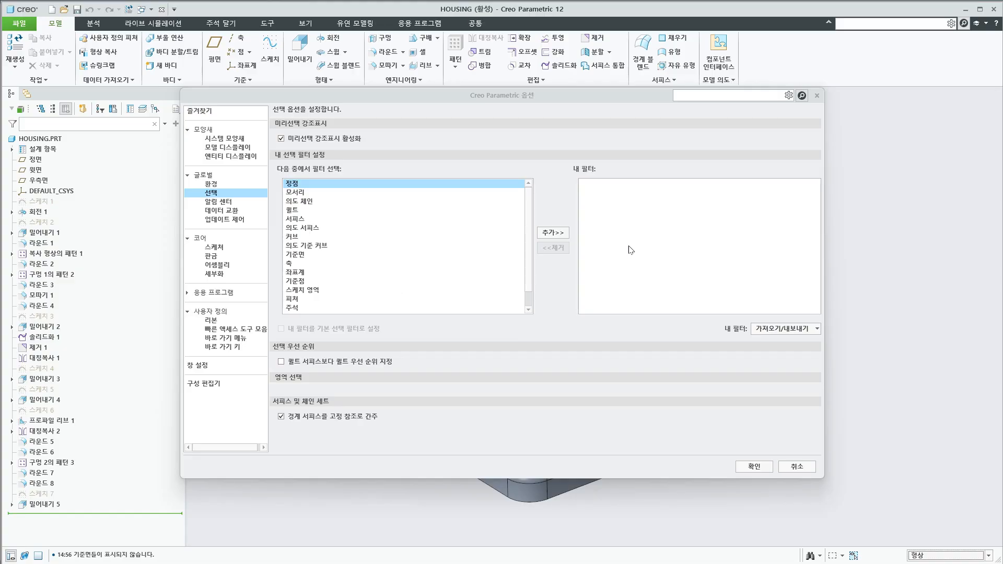
click(307, 239)
click(552, 234)
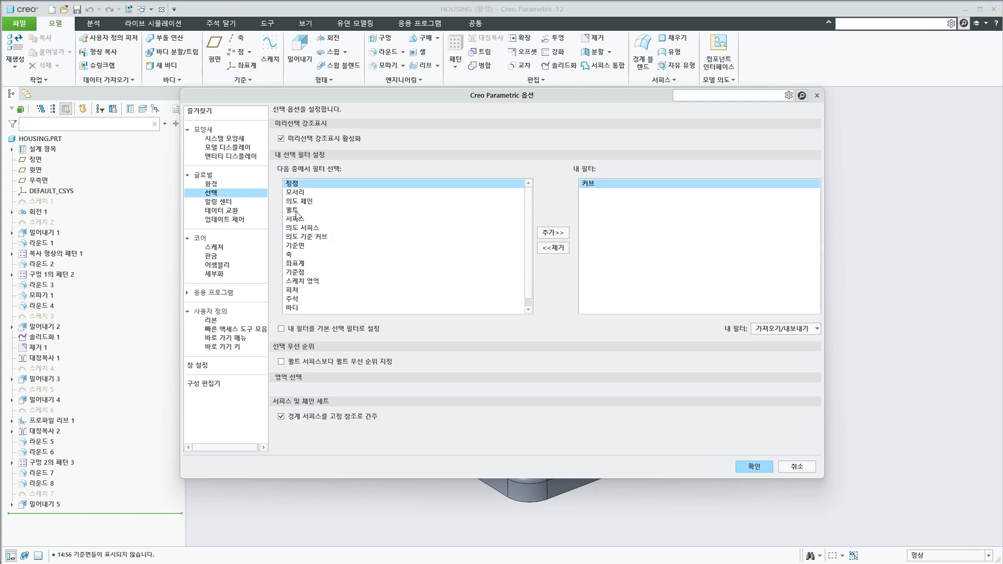
click(311, 236)
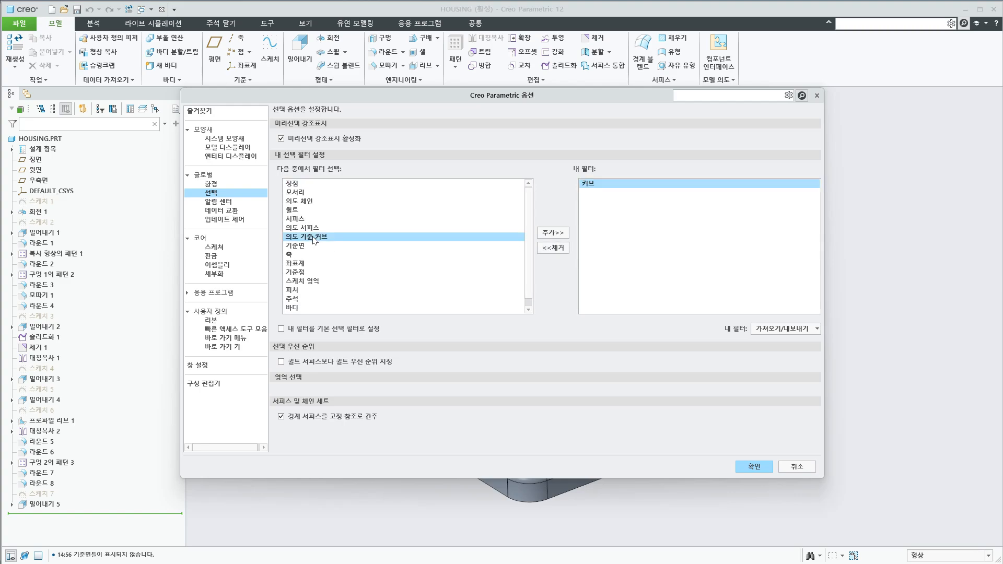
click(554, 233)
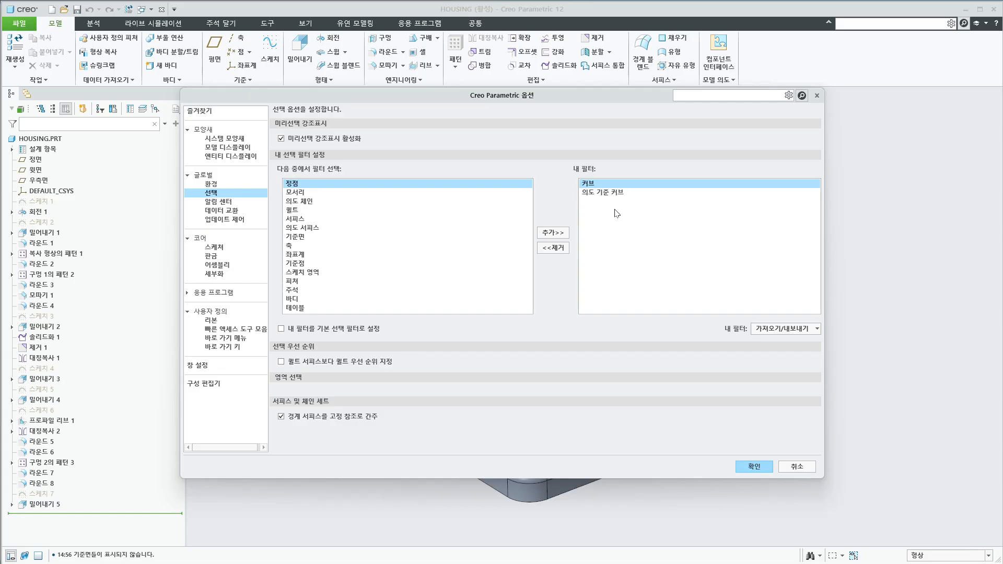
click(769, 468)
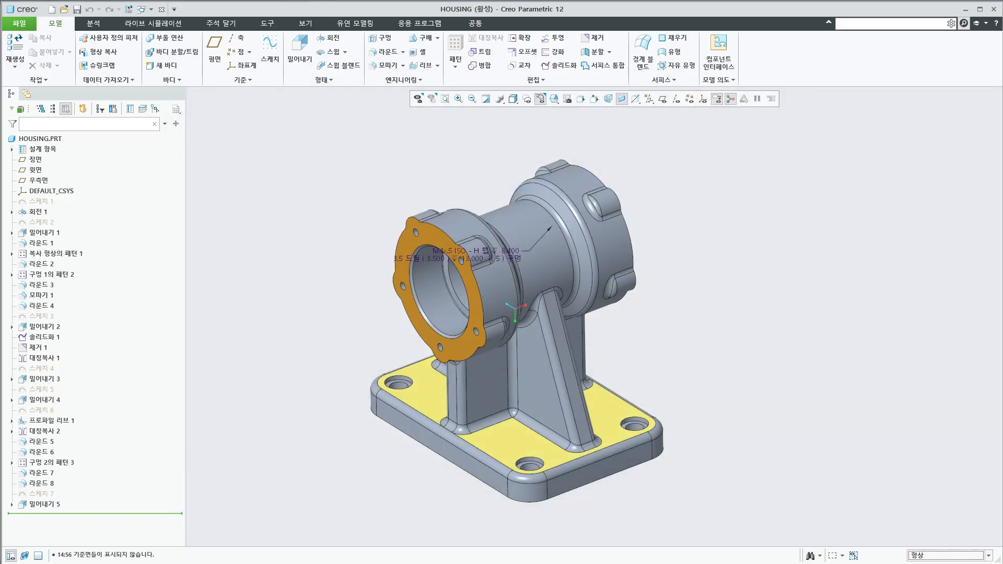
click(936, 560)
click(929, 563)
Remove 의도 기준 커브 and 커브 from 내 필터 in the selection options and apply the change
click(19, 23)
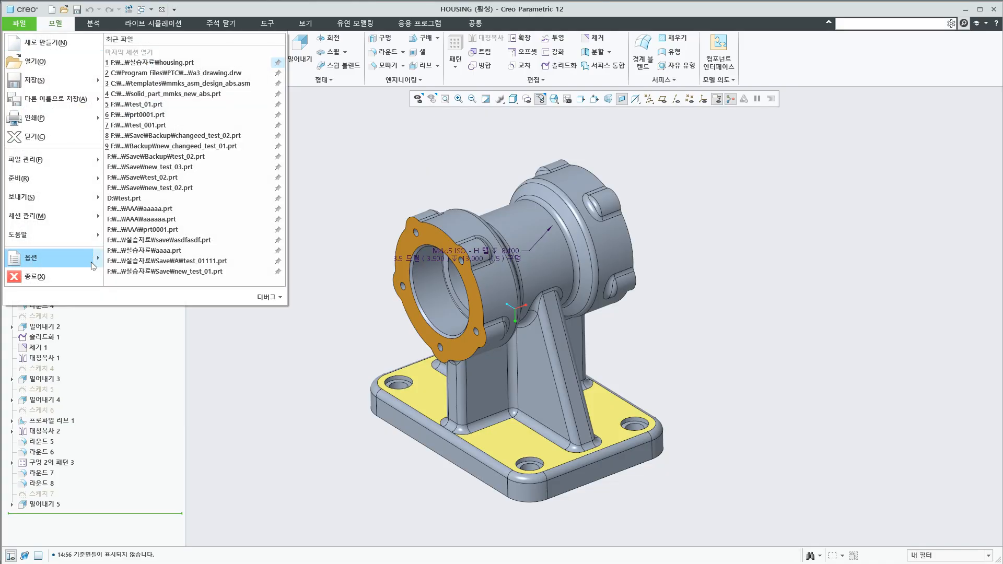
click(70, 266)
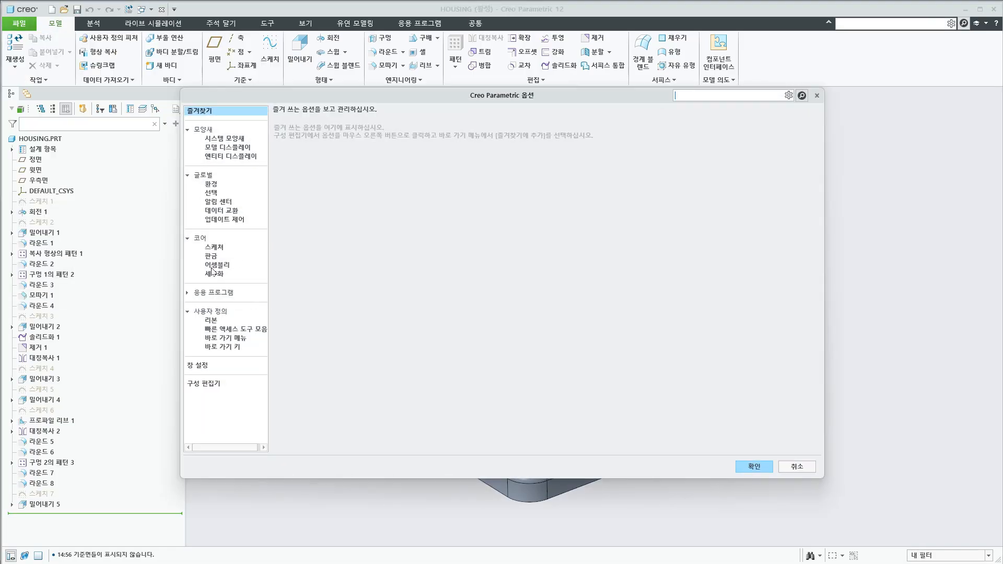
click(211, 192)
click(614, 192)
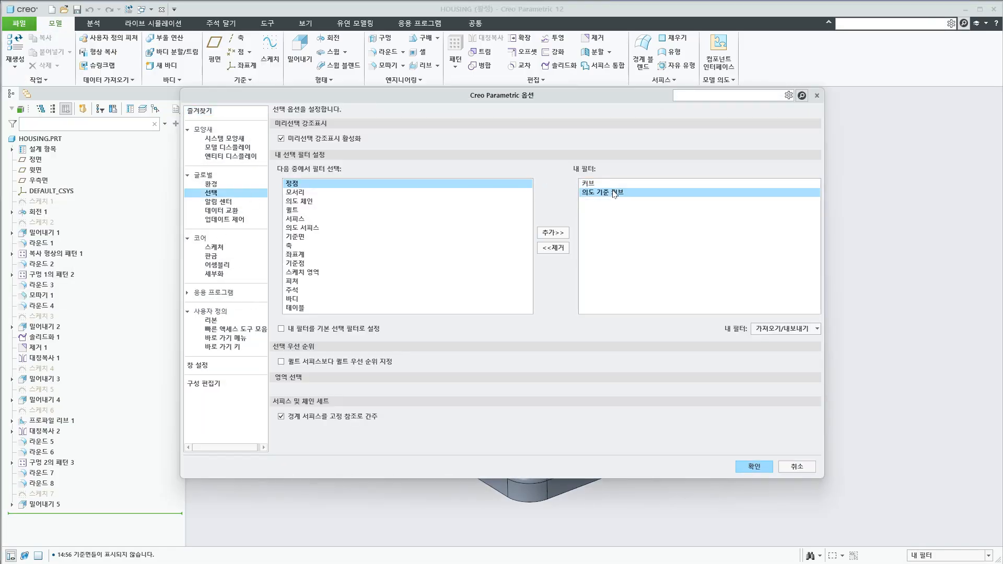
click(566, 247)
click(566, 247)
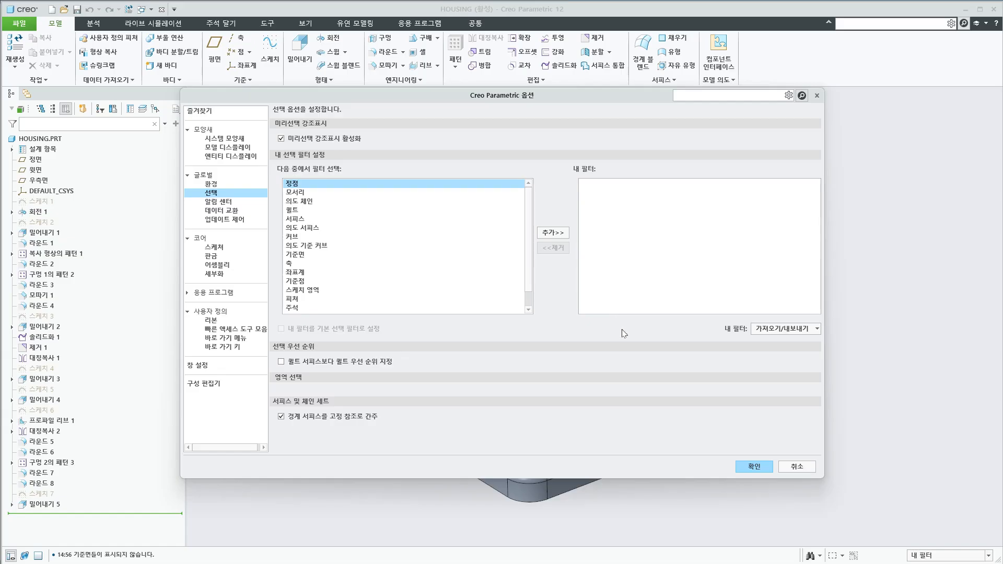
click(739, 469)
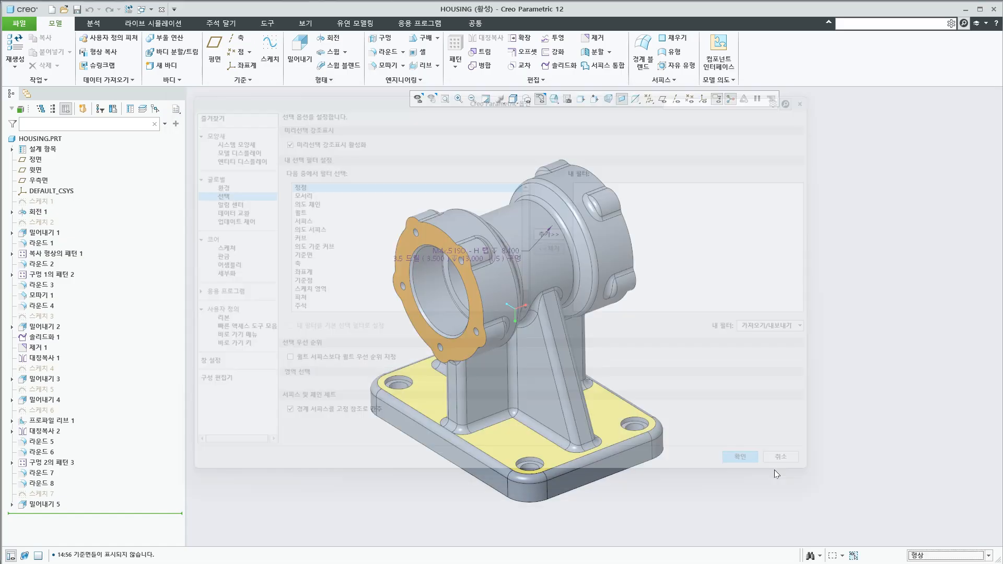
Switch to PowerPoint, read the selection method notes on slide 23, deselect the picture, and return to Creo Parametric
key(alt+Tab)
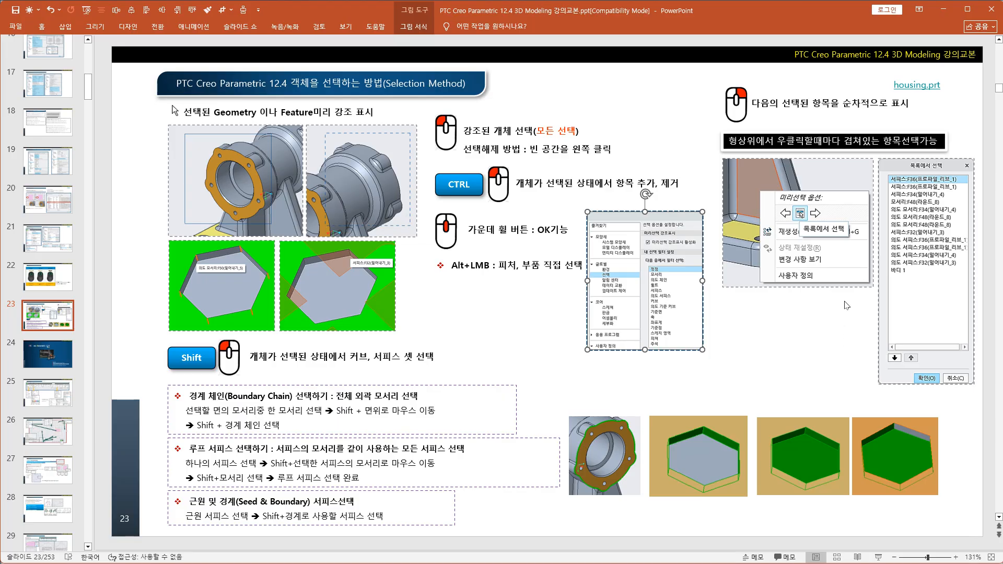
click(526, 345)
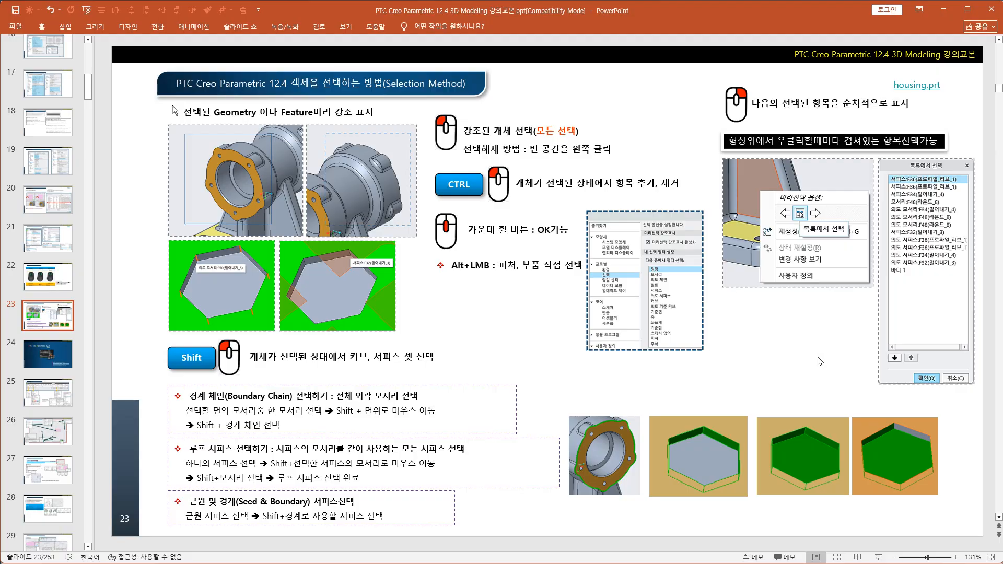
key(alt+Tab)
Select the mirrored rib 프로파일 리브 1 (2), change the selection to the column extrusion 밀어내기 4, and clear it
middle_drag(582, 463, 543, 410)
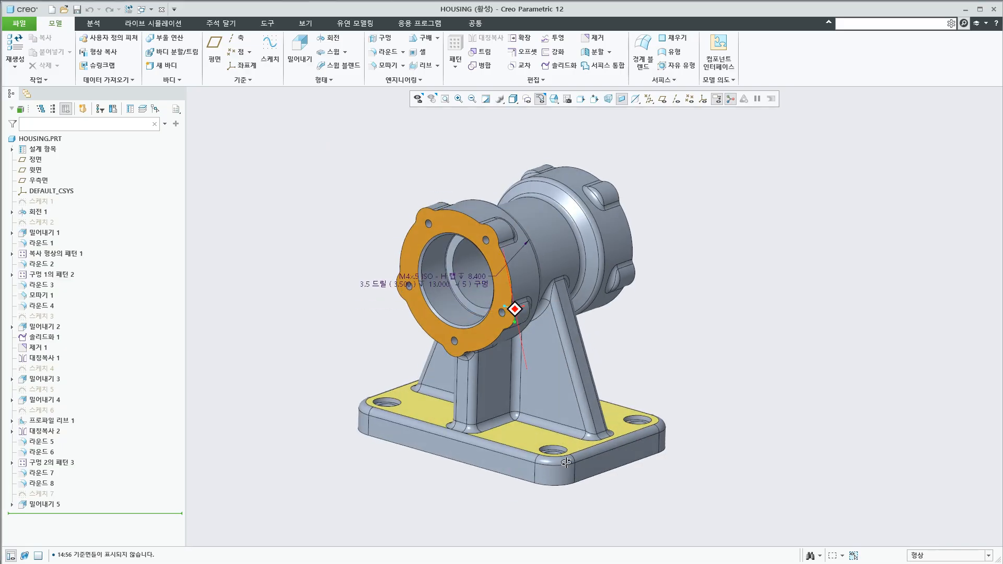
click(543, 373)
middle_drag(544, 403, 514, 392)
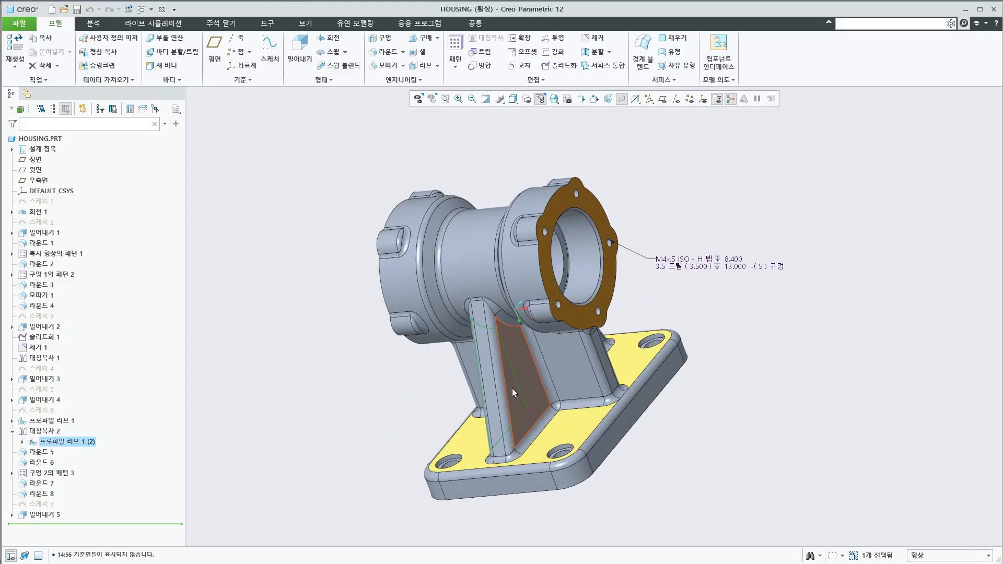
click(524, 376)
click(534, 378)
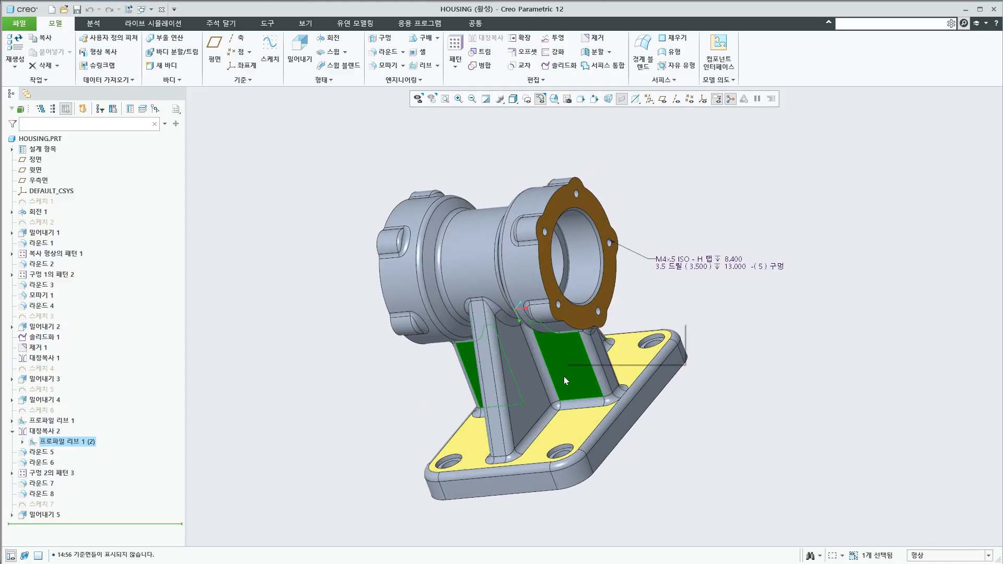
click(715, 435)
Cycle the preselection repeatedly through the overlapping surfaces and edges beneath one point on the support rib's side face
middle_drag(534, 439, 570, 416)
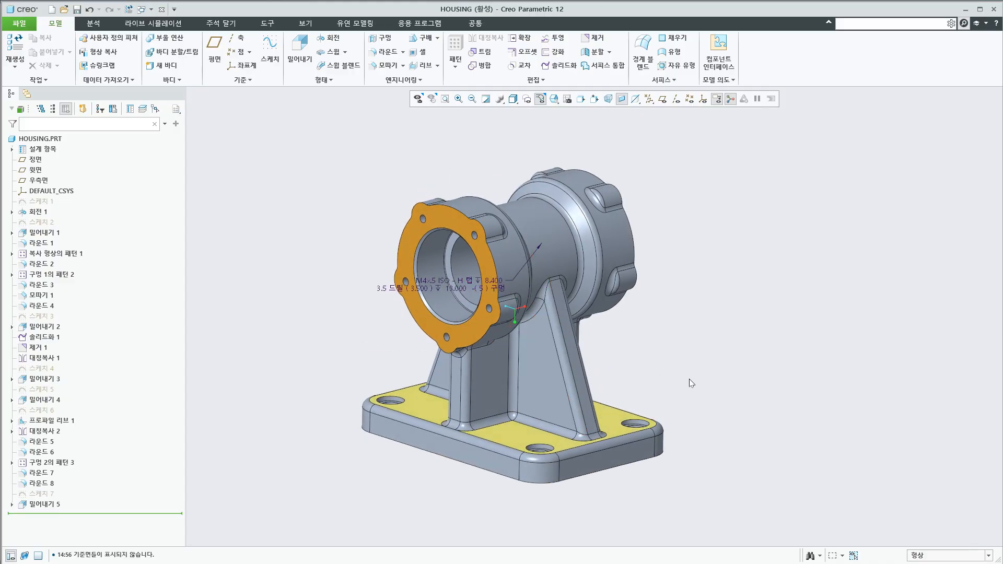
right_click(537, 364)
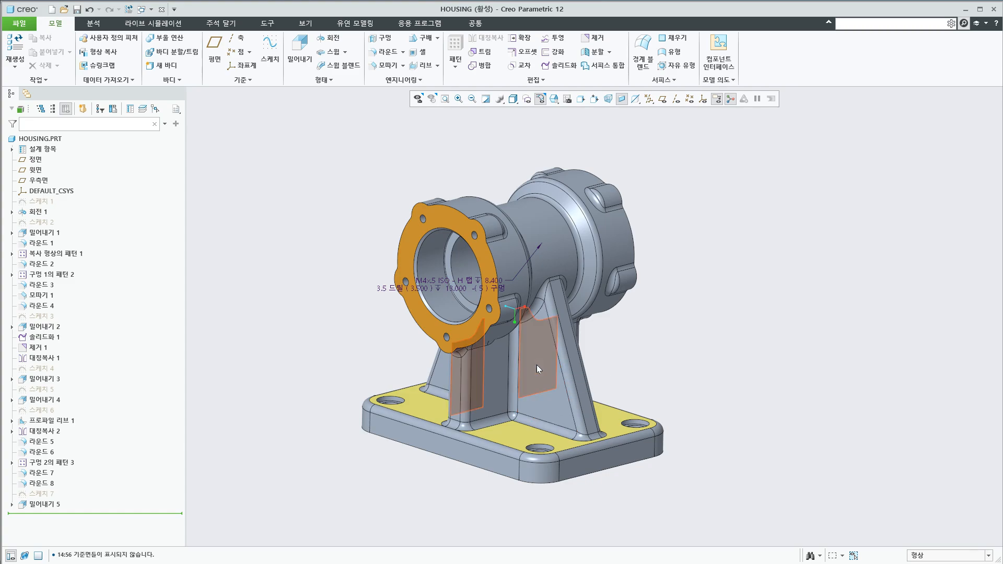
right_click(537, 364)
right_click(536, 365)
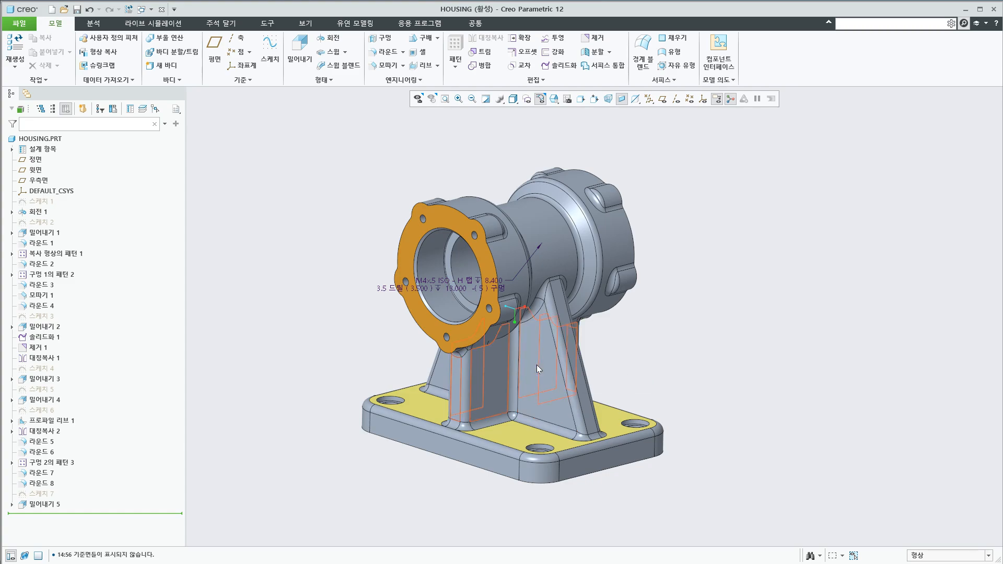
right_click(537, 365)
right_click(537, 365)
right_click(537, 364)
right_click(537, 365)
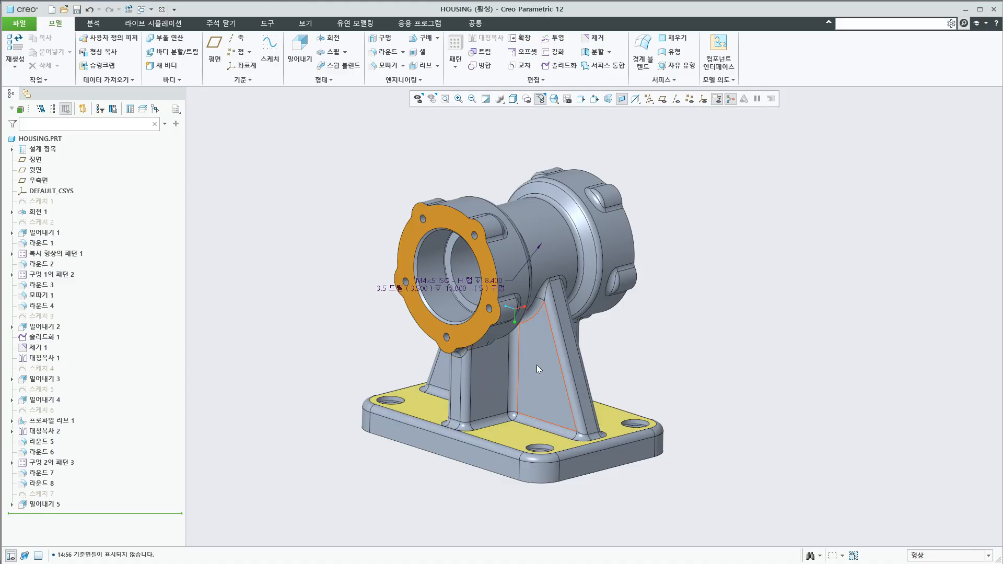
right_click(537, 365)
right_click(537, 364)
right_click(537, 365)
right_click(537, 365)
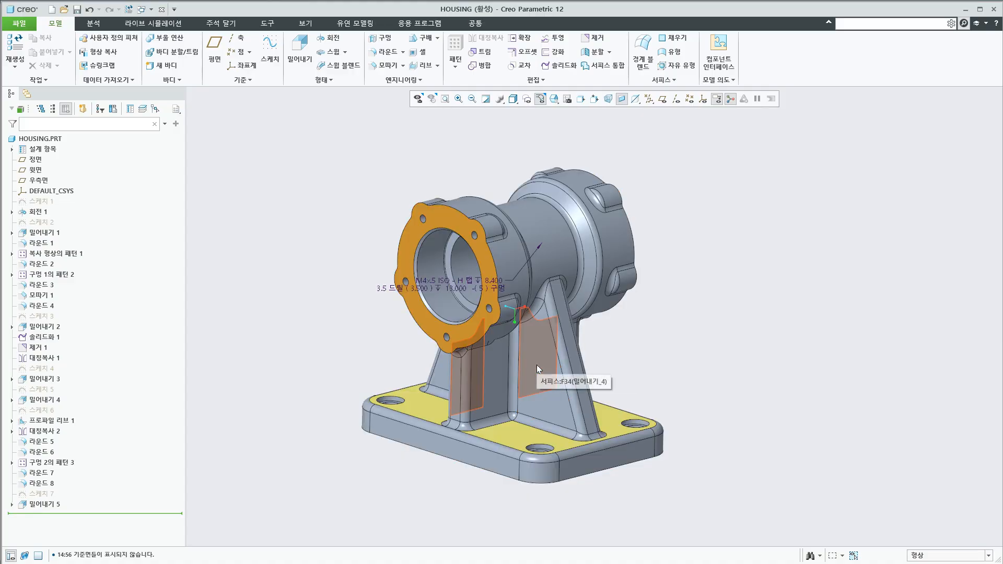
right_click(537, 364)
right_click(536, 365)
right_click(537, 364)
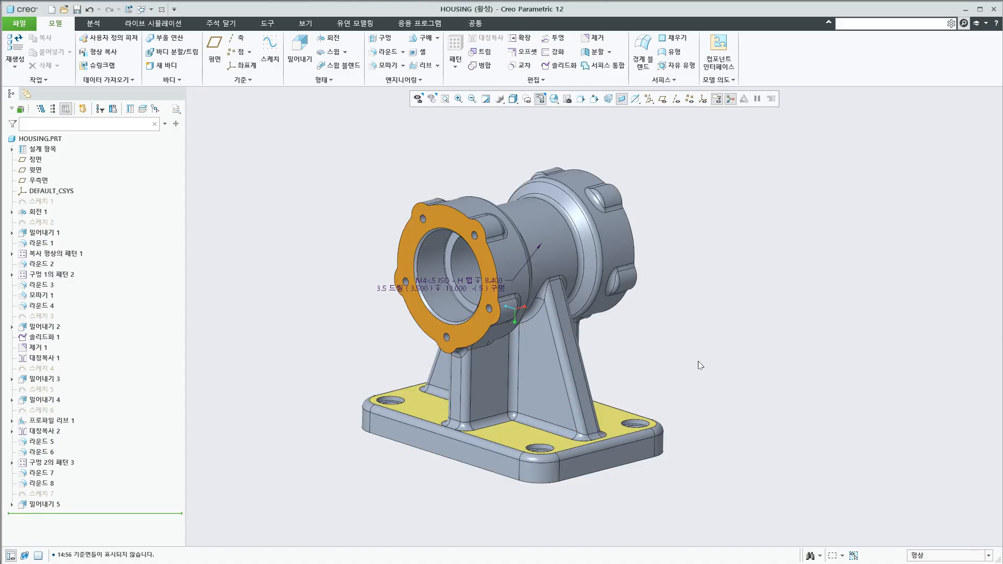
Select the mirrored support rib 프로파일 리브 1 (2) on its side face and clear the selection
middle_drag(579, 403, 581, 410)
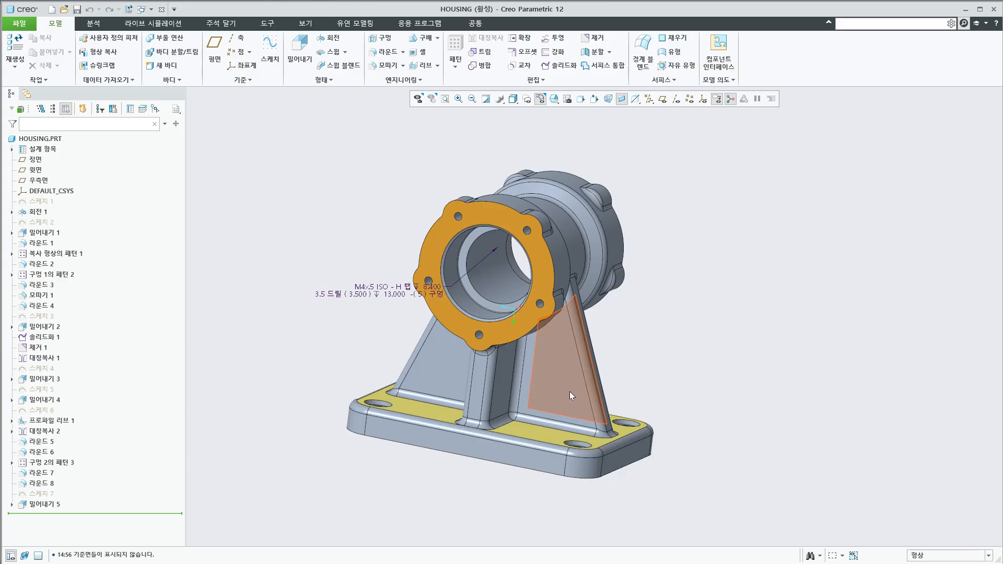
click(590, 406)
middle_drag(719, 456, 777, 477)
click(732, 456)
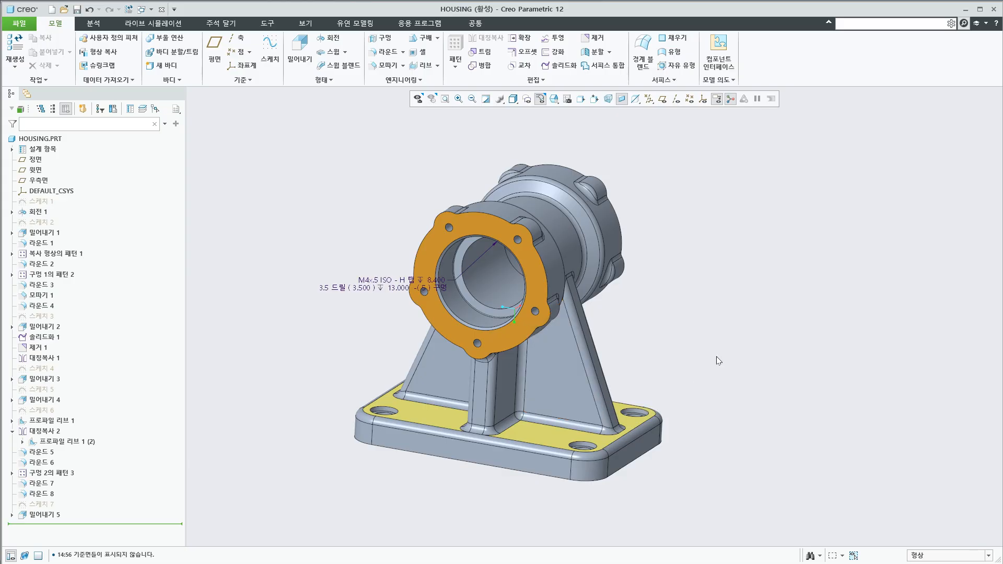
Cycle the preselection beneath the mirrored rib's side face, select the hidden column extrusion 밀어내기 4, and clear the selection
middle_drag(719, 361, 701, 360)
right_click(568, 391)
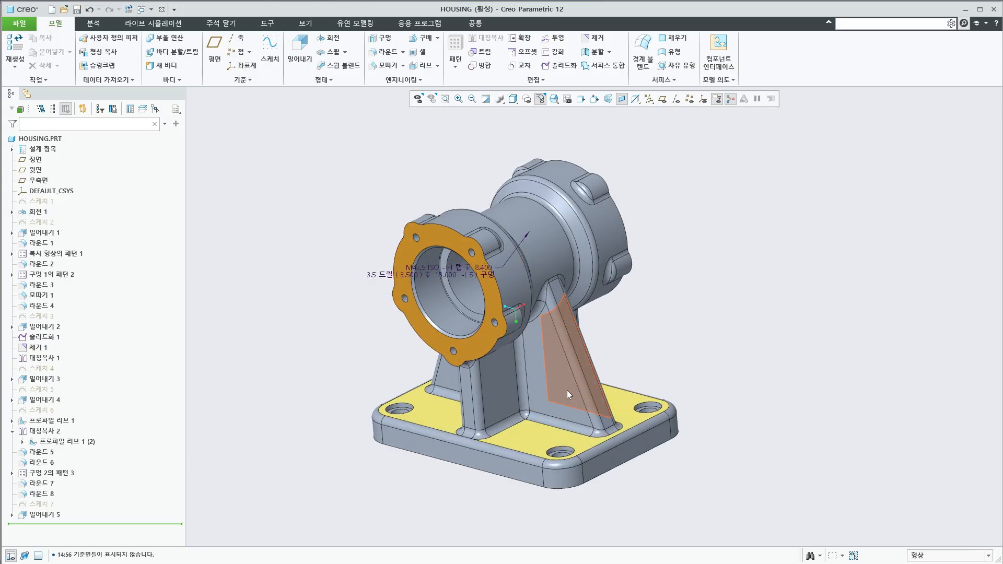
right_click(567, 391)
right_click(558, 382)
right_click(557, 381)
right_click(557, 381)
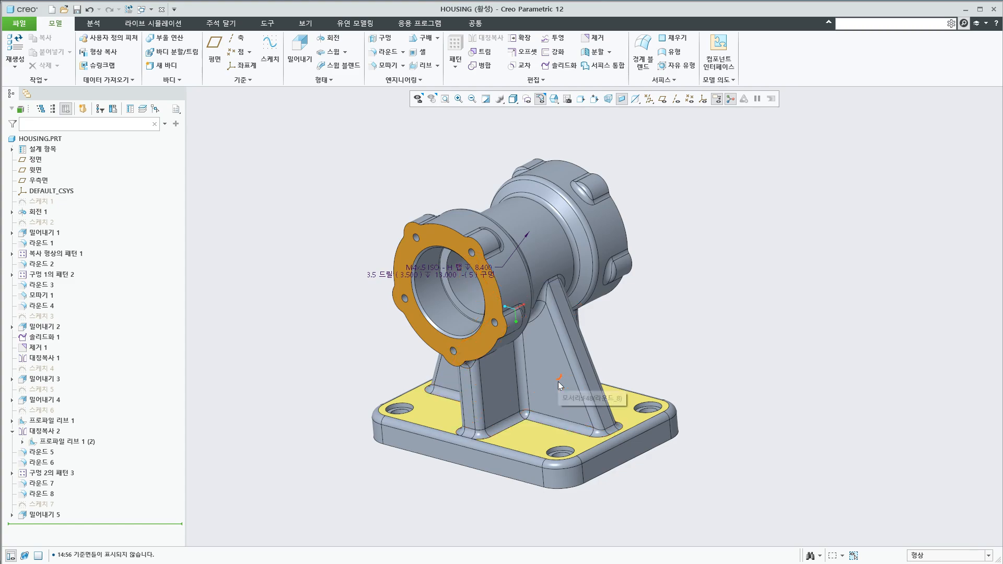
right_click(557, 381)
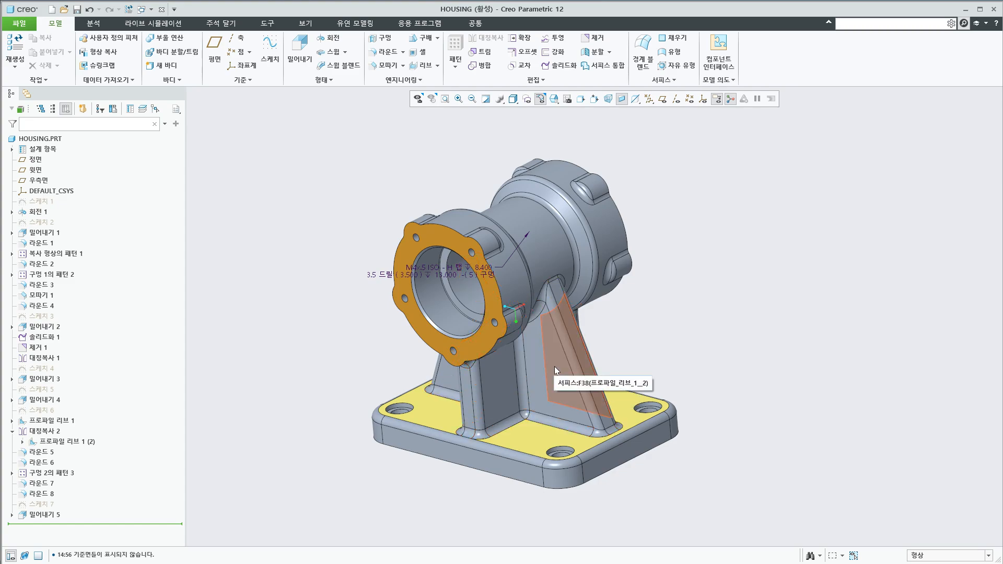
right_click(554, 368)
click(555, 368)
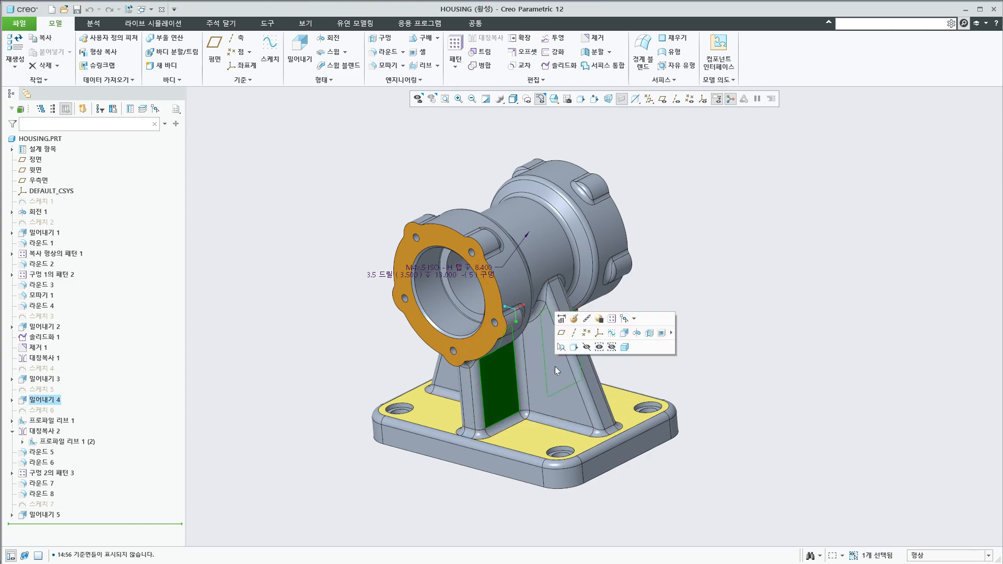
click(763, 386)
Cycle the preselection through the overlapping surfaces, intent edges and round surfaces near the mirrored rib's lower sloped edge
mouse_move(746, 389)
middle_down()
mouse_move(719, 380)
mouse_move(732, 376)
middle_up()
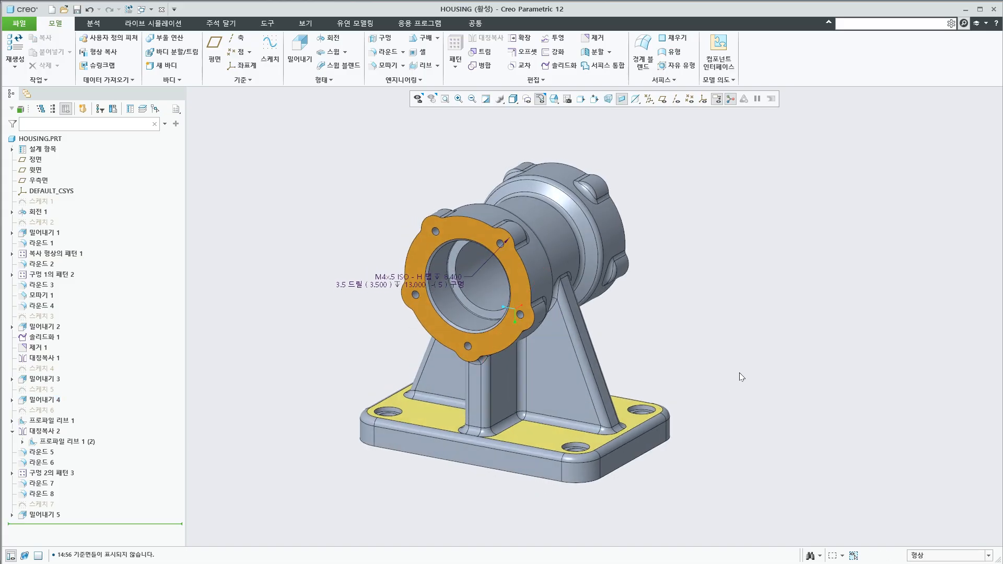
mouse_move(739, 373)
middle_down()
mouse_move(723, 373)
mouse_move(721, 392)
middle_up()
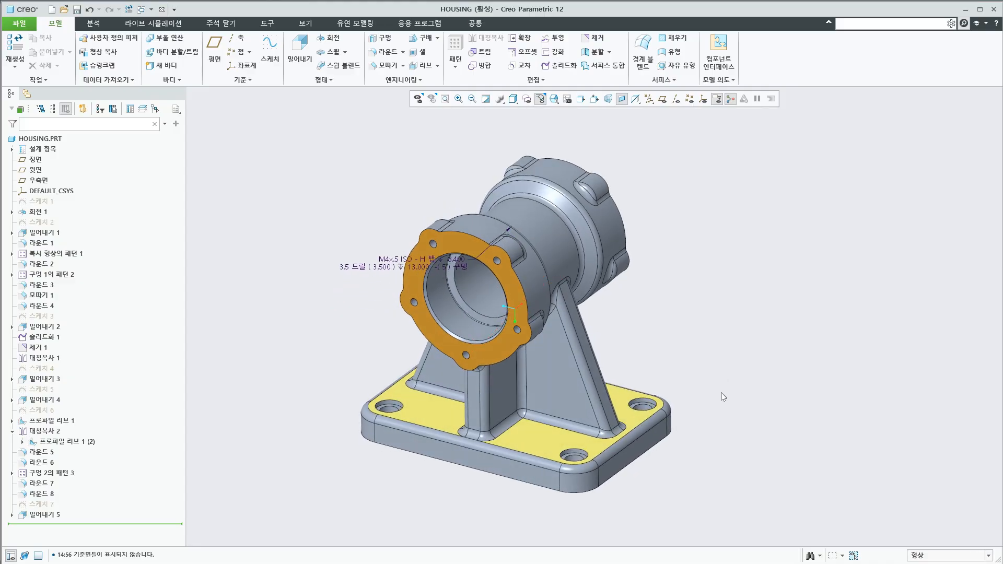
right_click(591, 402)
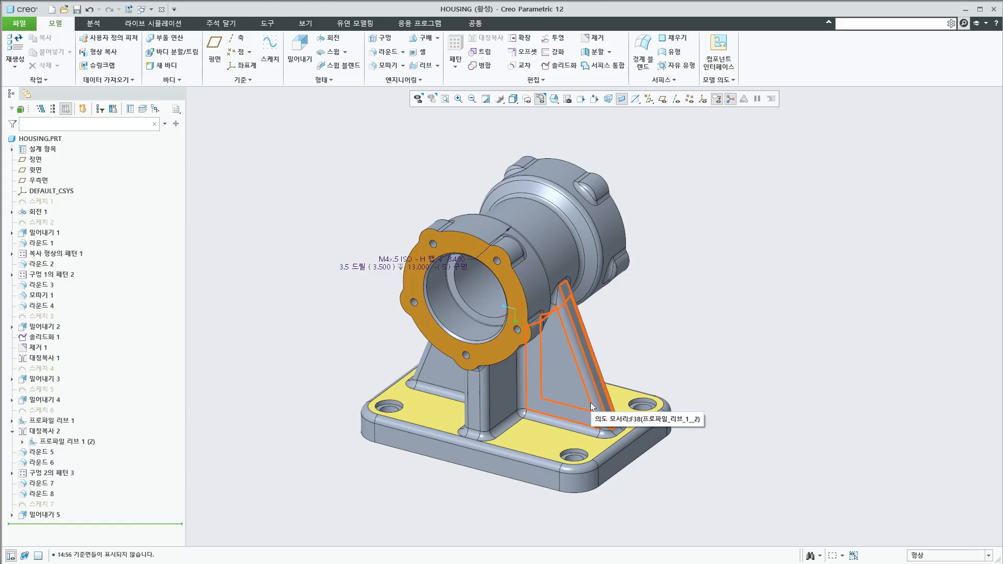
right_click(590, 402)
right_click(590, 402)
right_click(590, 402)
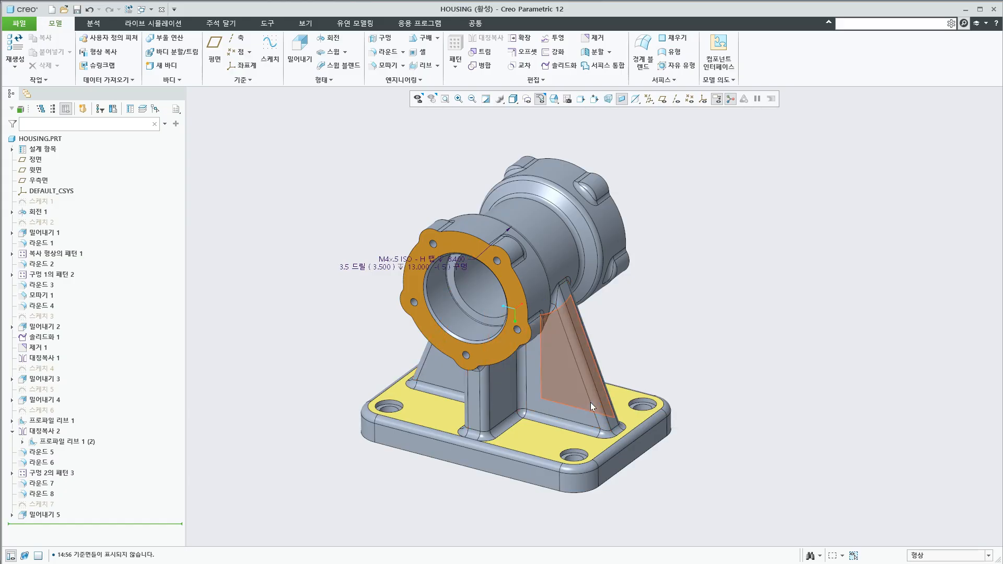
right_click(590, 402)
right_click(588, 399)
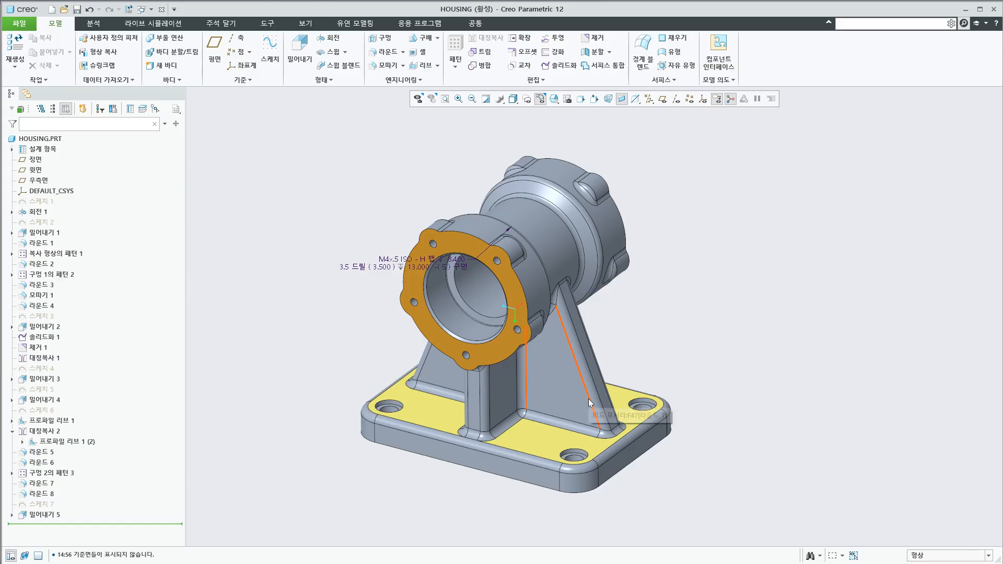
right_click(588, 399)
right_click(588, 399)
right_click(588, 399)
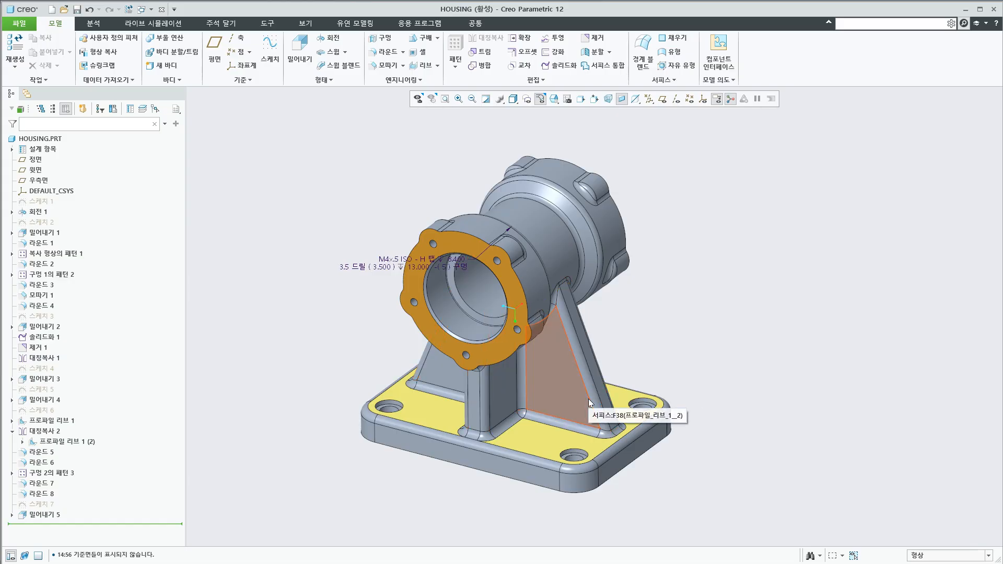
right_click(588, 399)
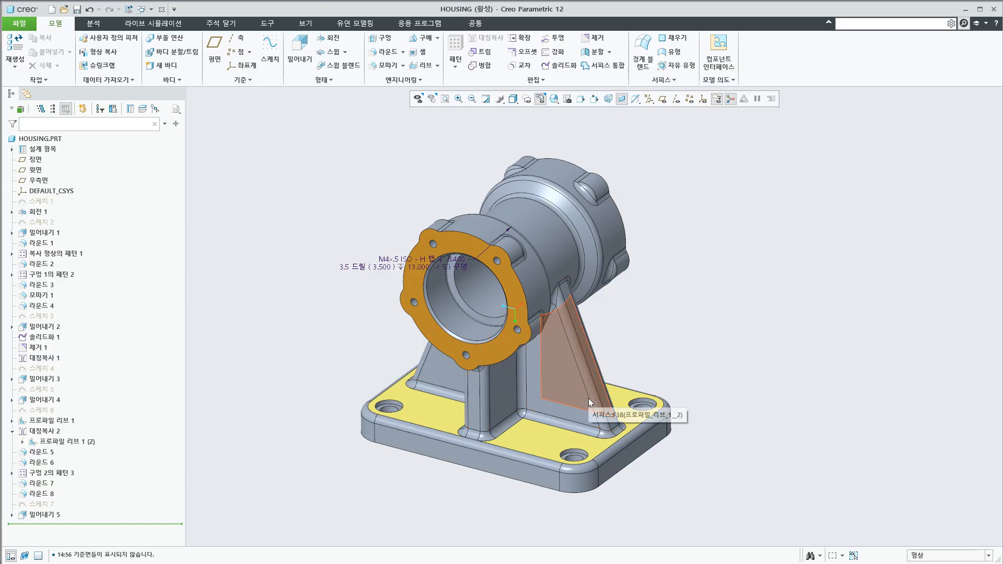
right_click(587, 390)
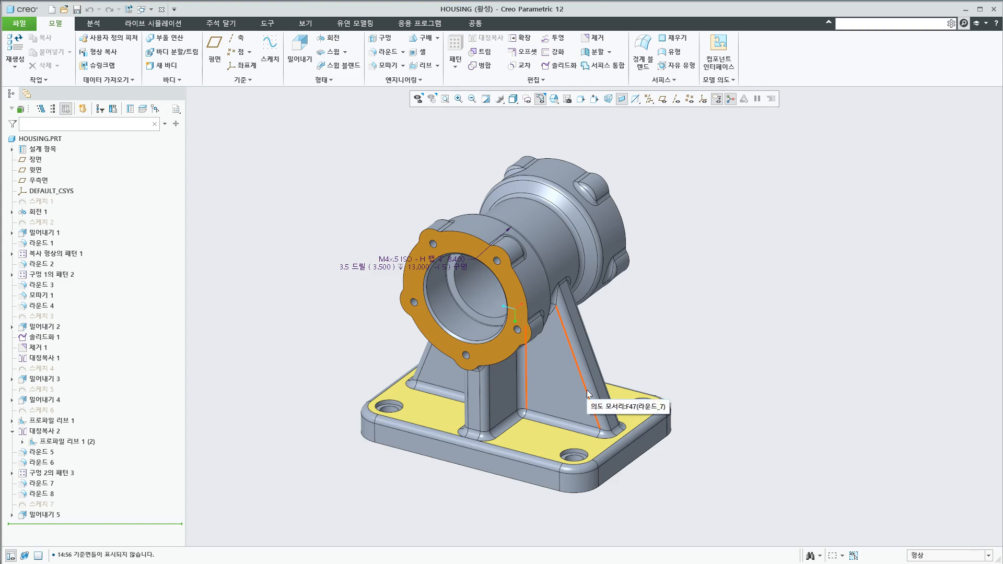
right_click(585, 390)
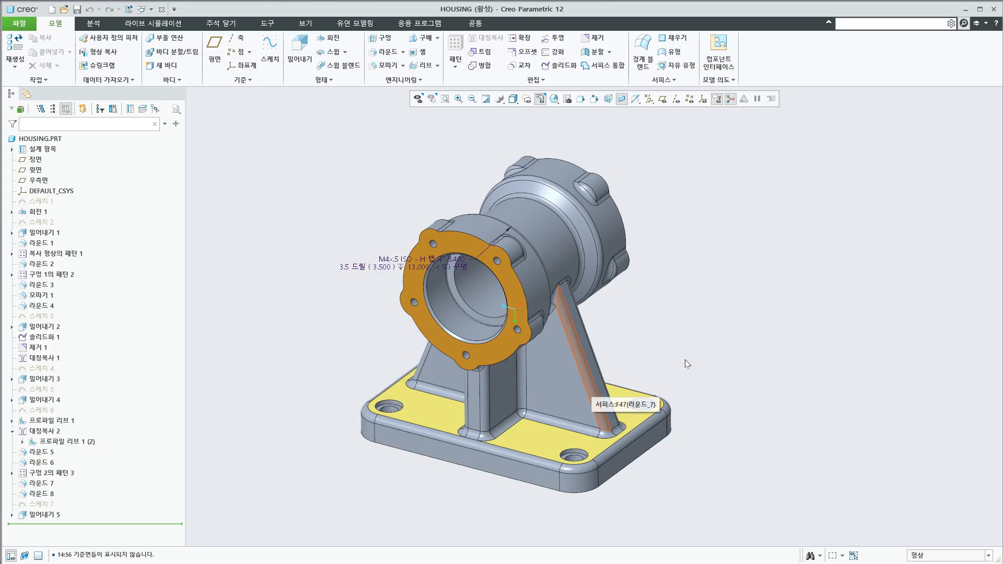
middle_drag(668, 353, 671, 349)
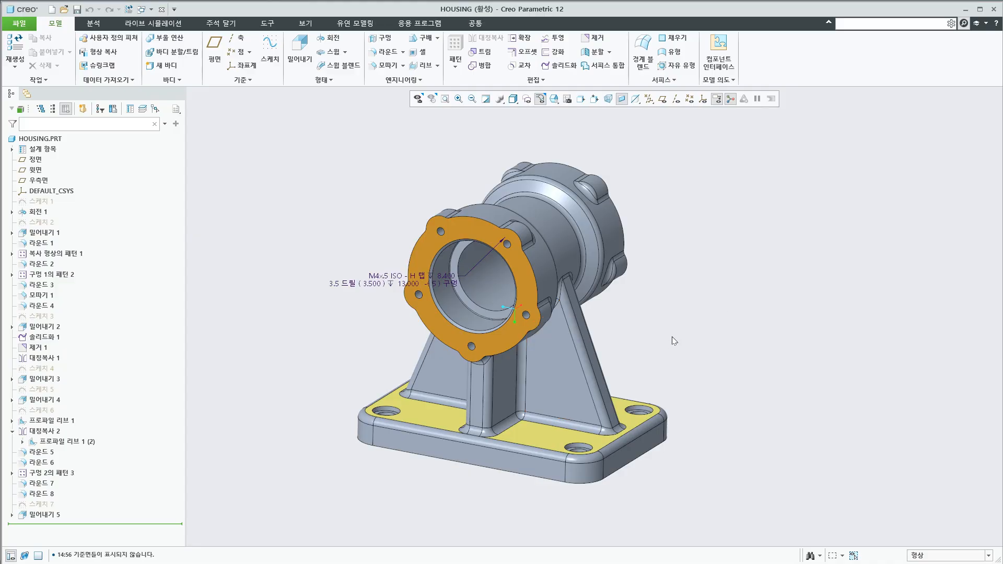
Use Pick From List on the mirrored rib's side face to select the intent surface of 프로파일_리브_1_2, and clear the selection
right_click(560, 361)
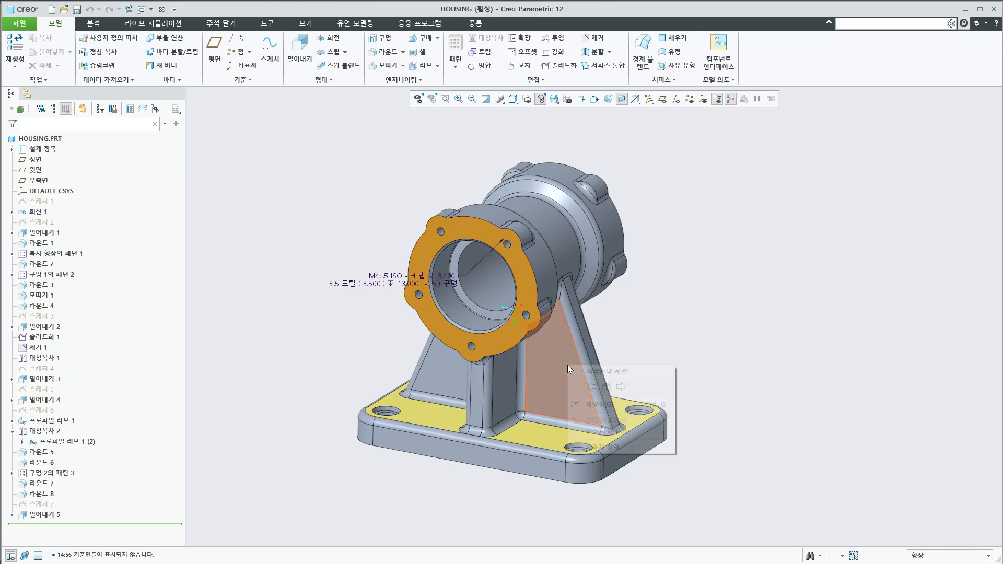
right_click(567, 364)
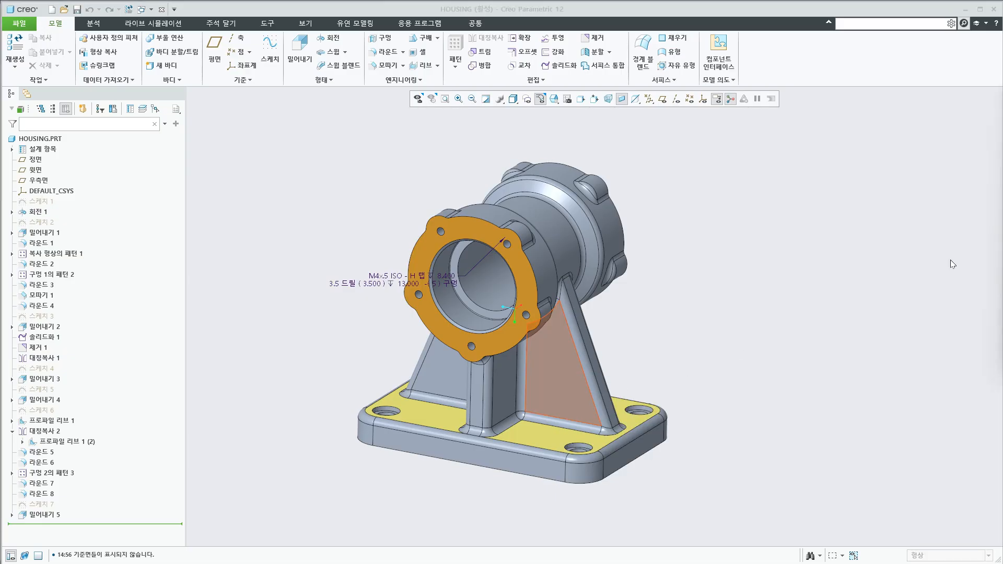
drag(1002, 125, 809, 158)
click(817, 180)
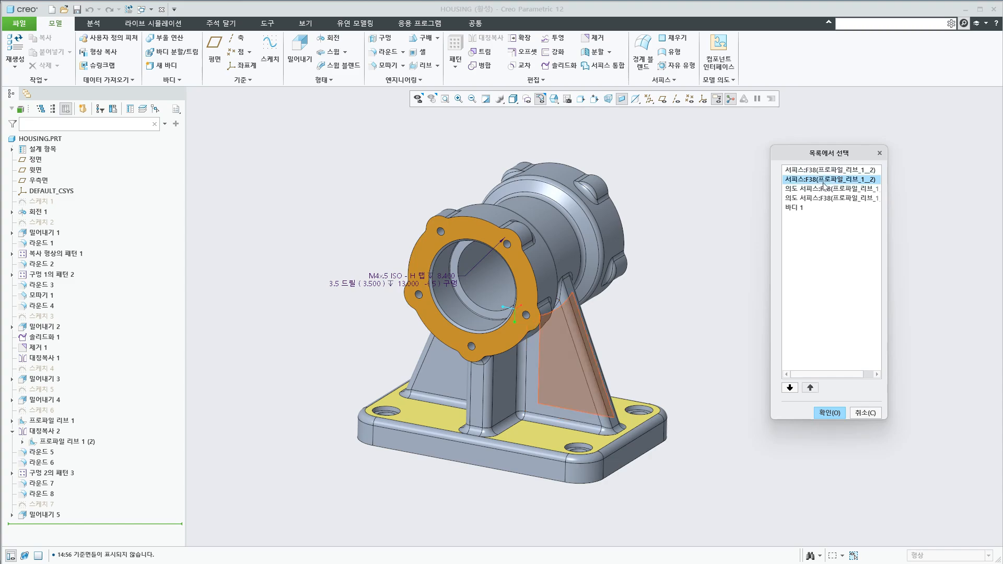
click(821, 192)
click(820, 201)
click(827, 190)
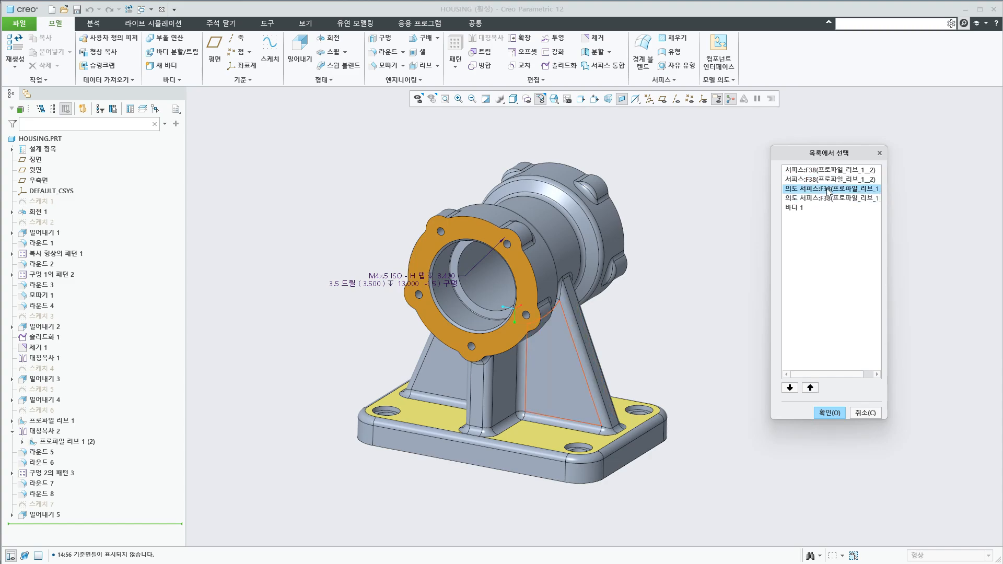
click(829, 413)
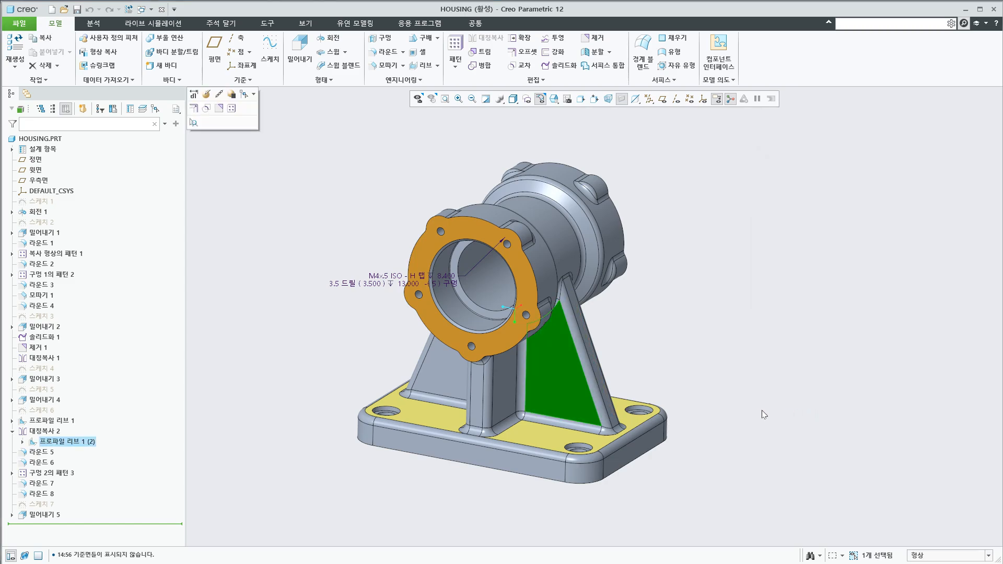
click(760, 406)
Use Pick From List on the column's side face, examine the overlapping surfaces and edges it offers, and close the list
middle_drag(752, 396, 725, 389)
right_click(492, 385)
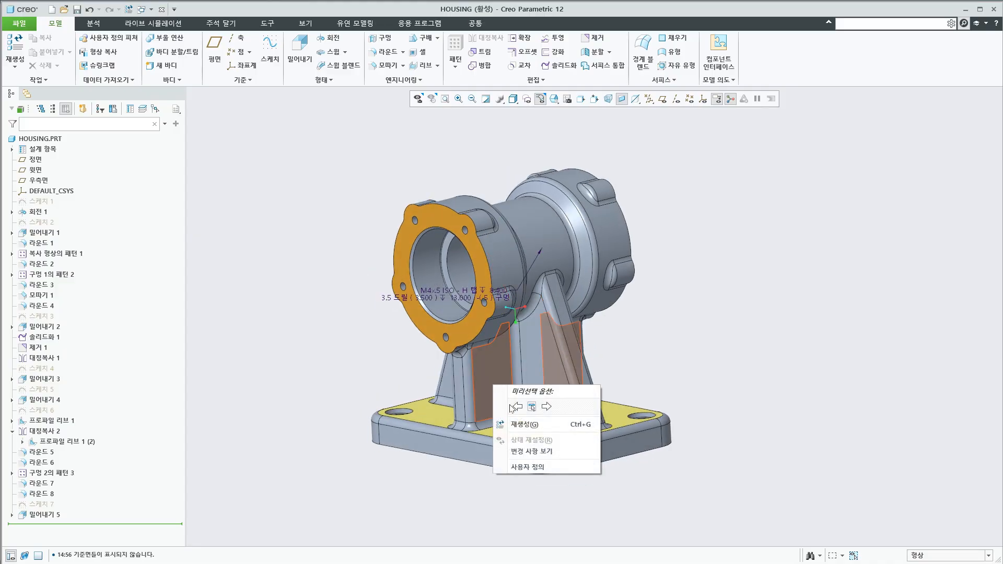
click(533, 424)
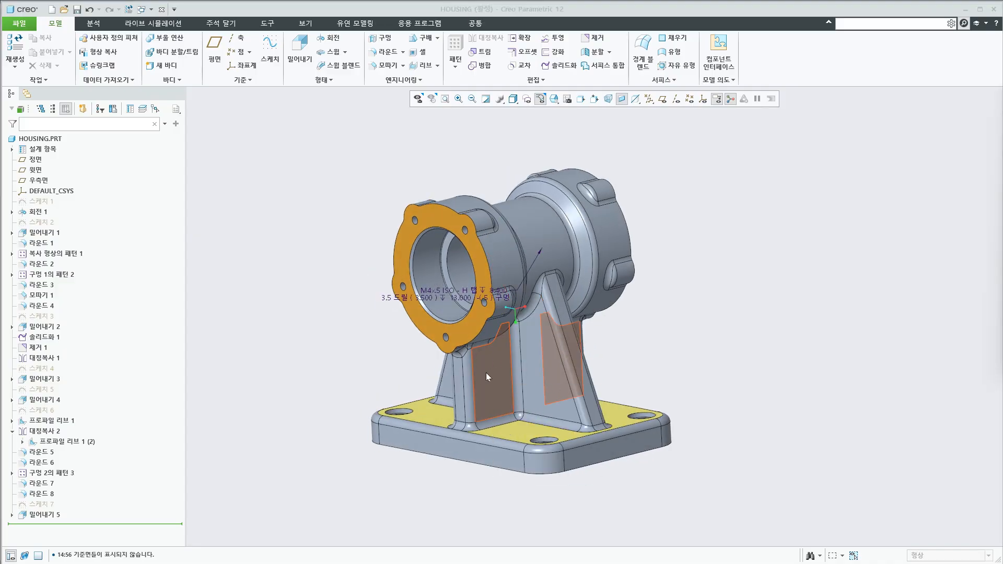
drag(1002, 112, 823, 169)
click(821, 210)
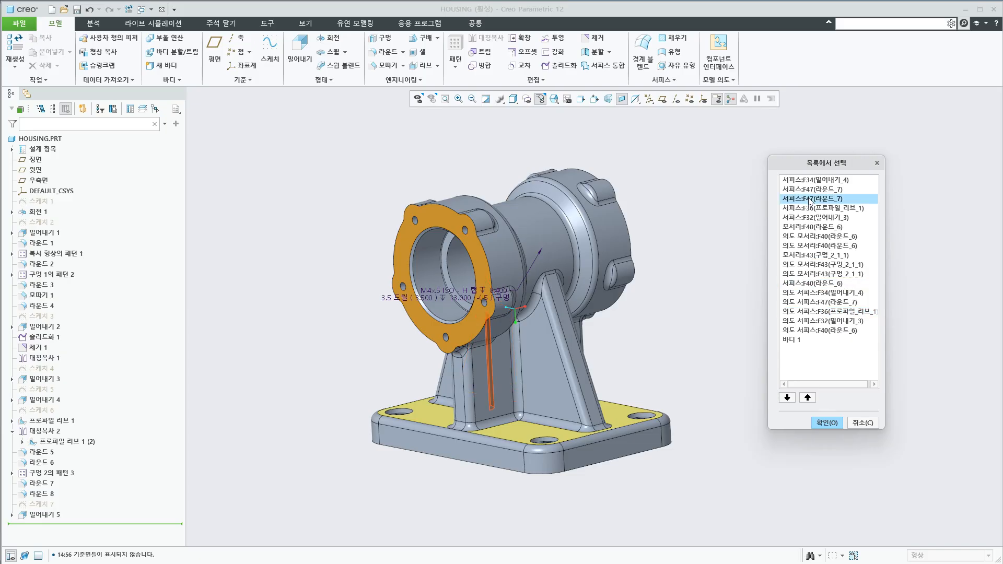
click(827, 424)
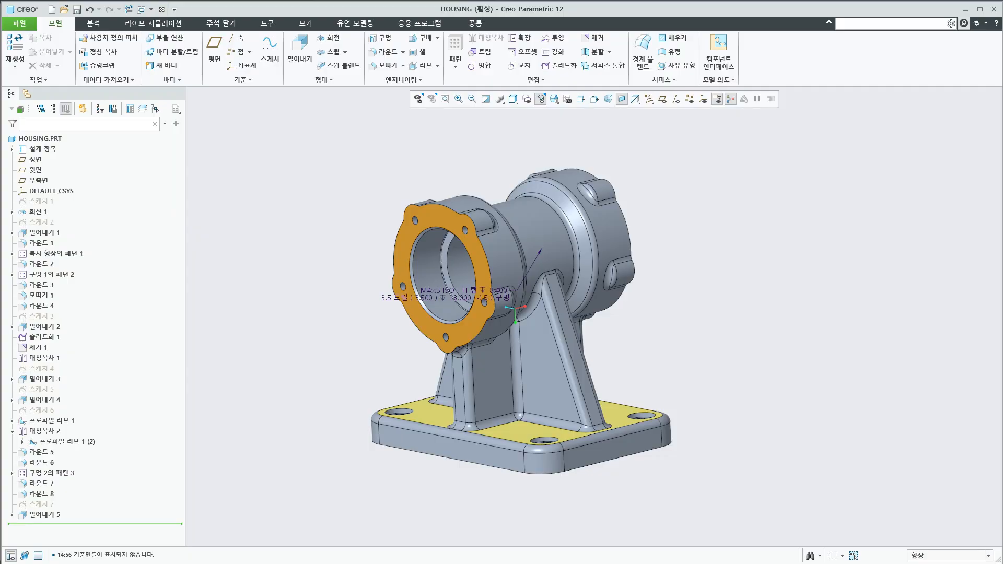
key(alt+Tab)
Start a Round on the hexagonal pocket in the base's underside and add three of its corner edges as separate sets
middle_drag(505, 474, 514, 312)
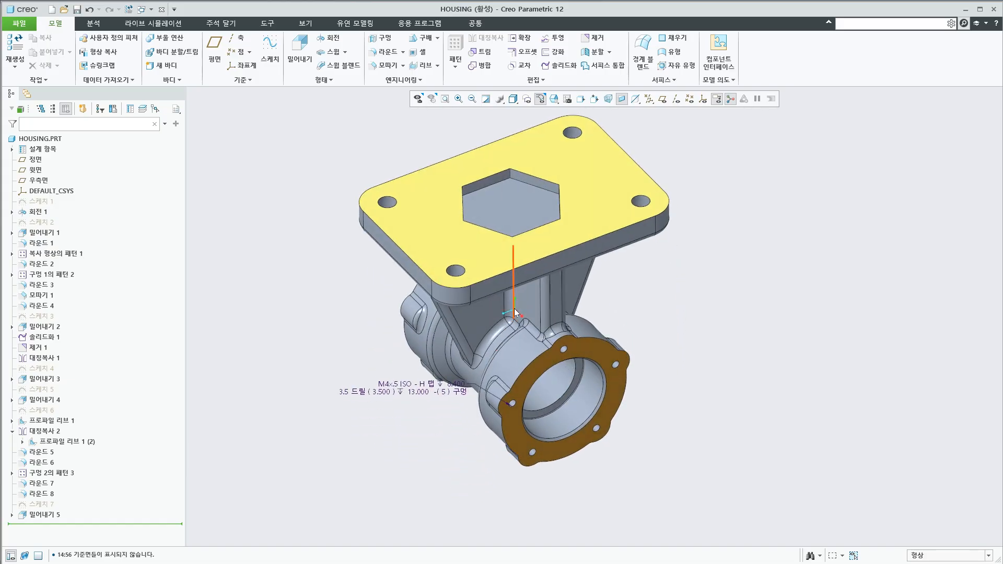
scroll(516, 204, up, 5)
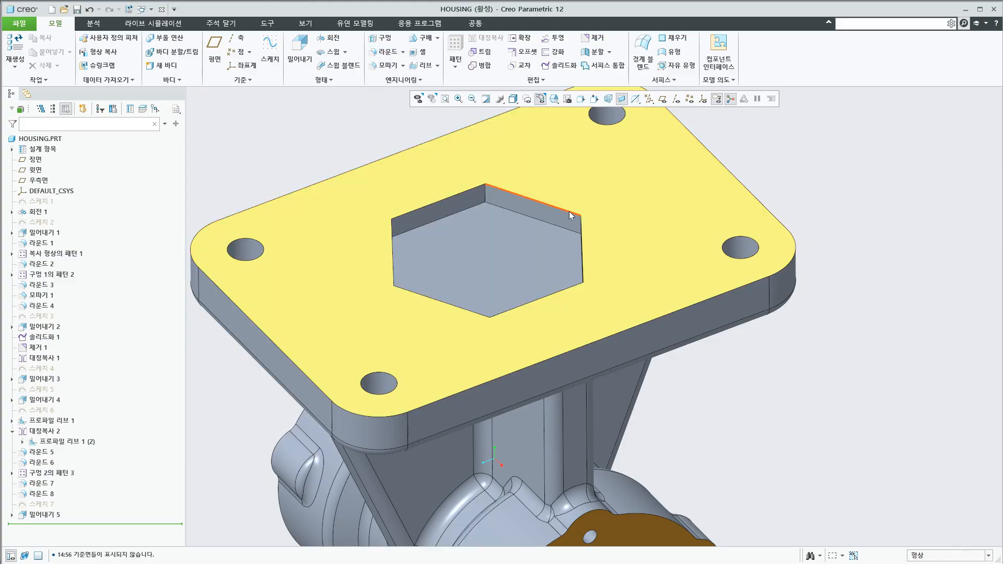
scroll(384, 182, down, 4)
scroll(380, 157, up, 3)
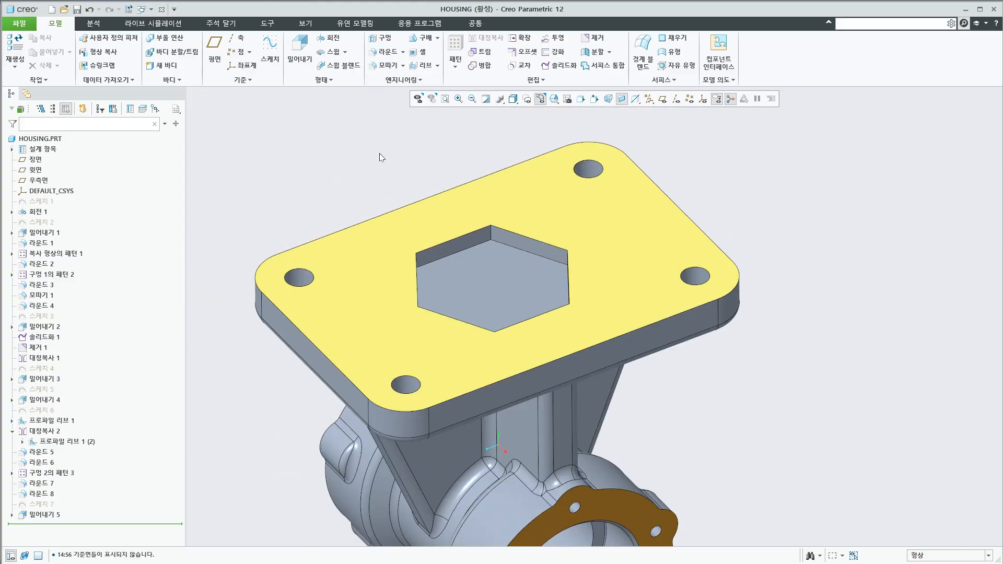
click(388, 51)
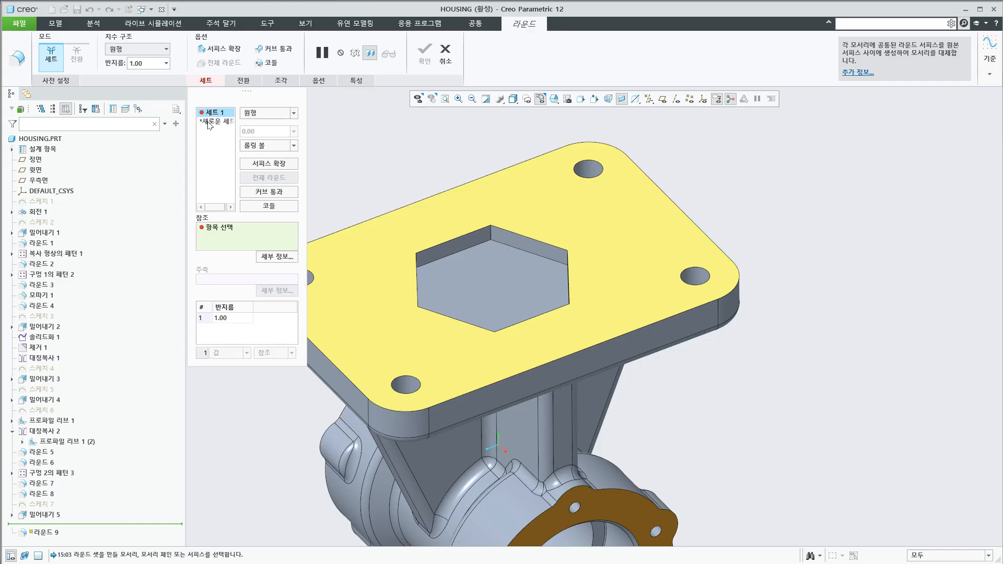
click(491, 234)
middle_drag(509, 287, 631, 339)
click(694, 353)
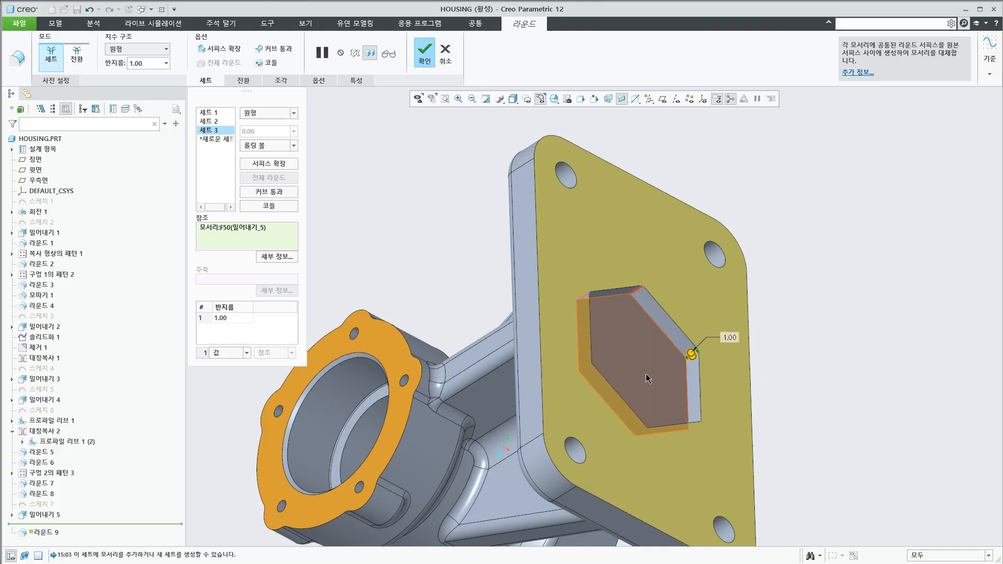
Add the remaining three corner edges of the hexagonal pocket to the round as sets 4, 5 and 6
middle_drag(647, 376, 465, 351)
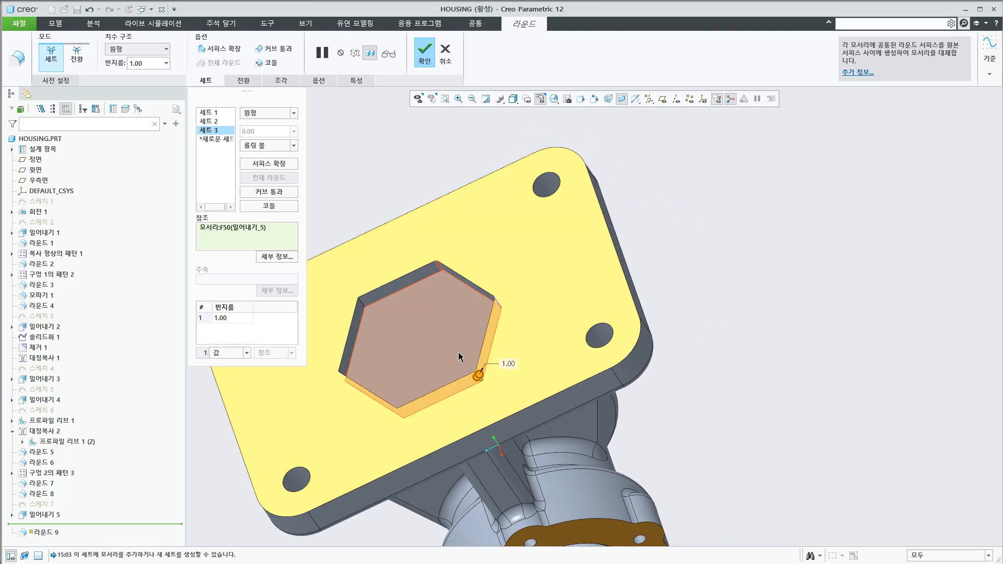
scroll(399, 324, down, 2)
click(368, 305)
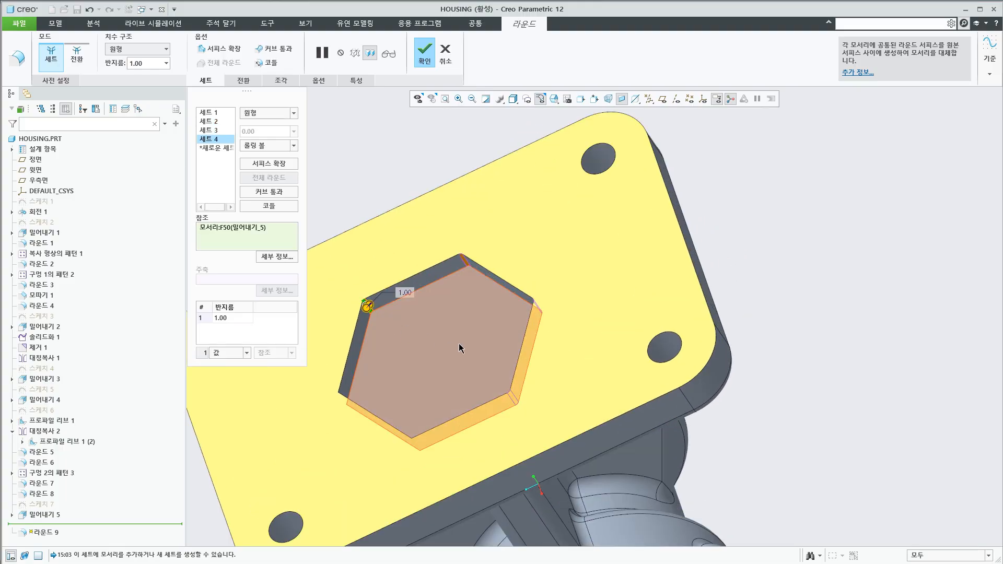
scroll(458, 344, up, 2)
middle_drag(427, 395, 506, 444)
click(354, 428)
scroll(626, 382, down, 3)
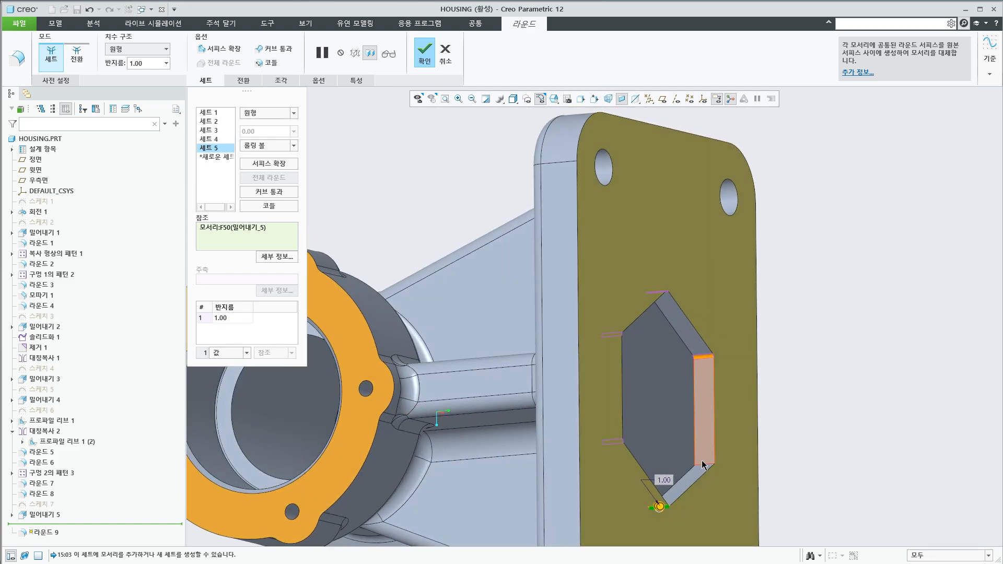
click(704, 466)
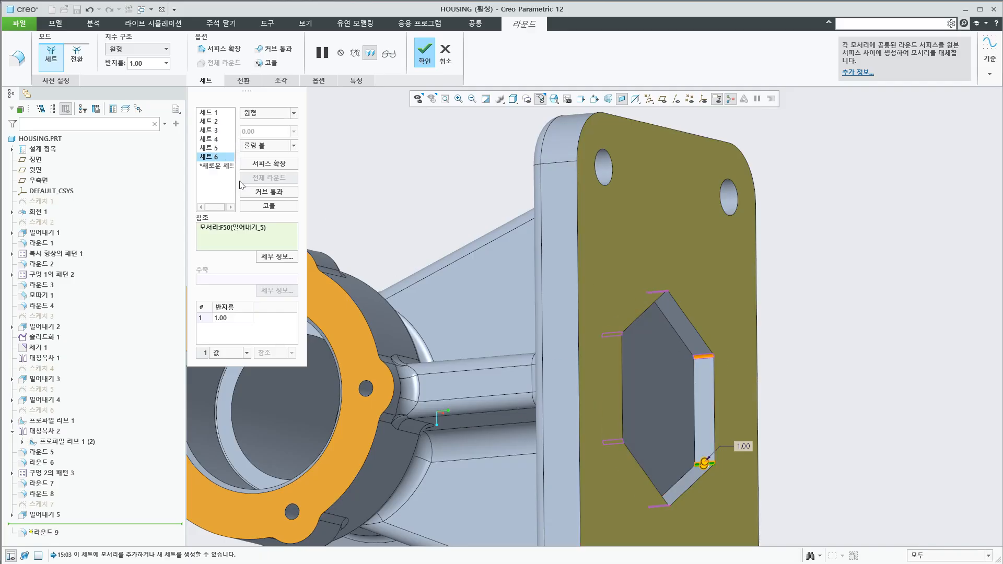
Set the radius of round set 1 to 5.00
click(219, 113)
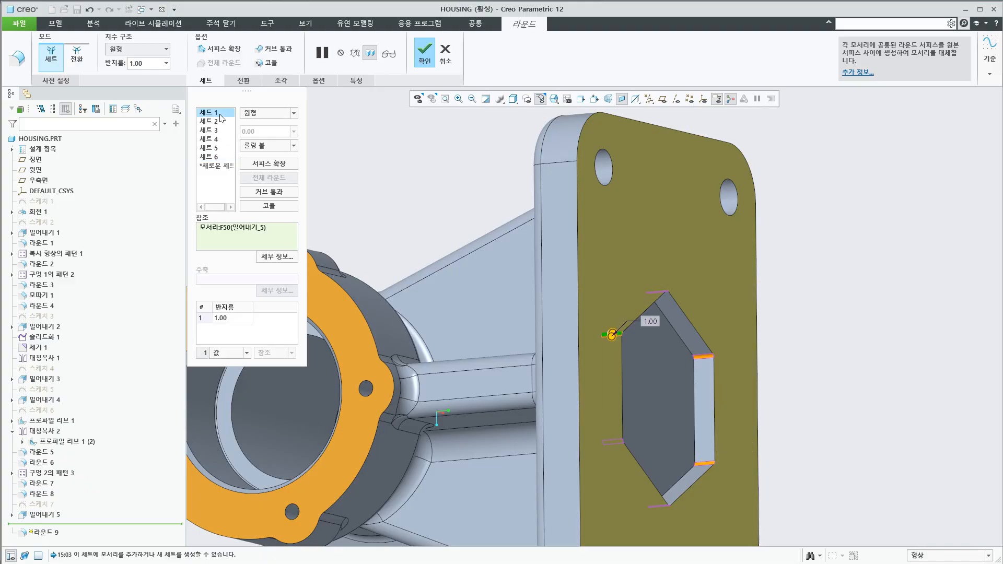
double_click(230, 317)
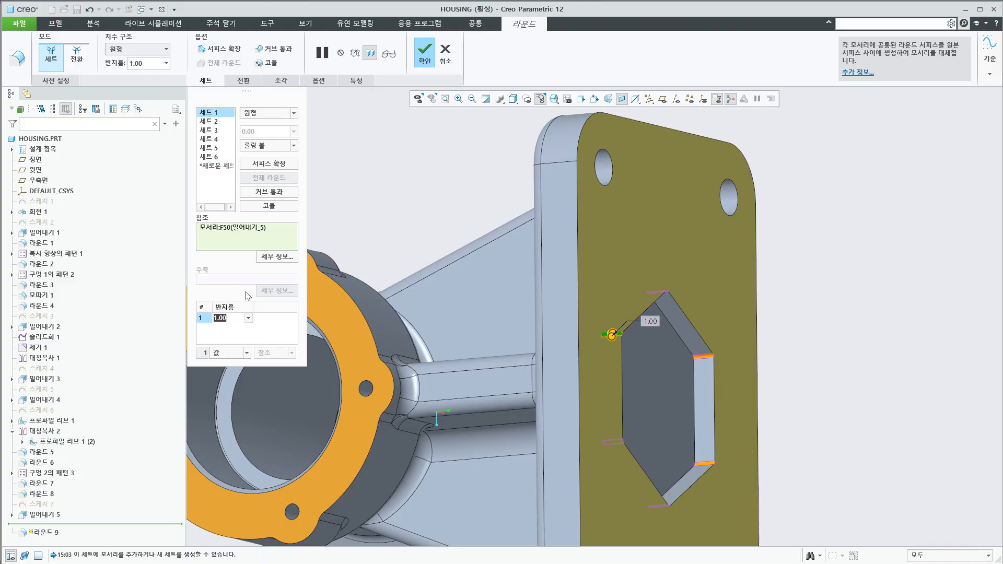
text(5)
key(Return)
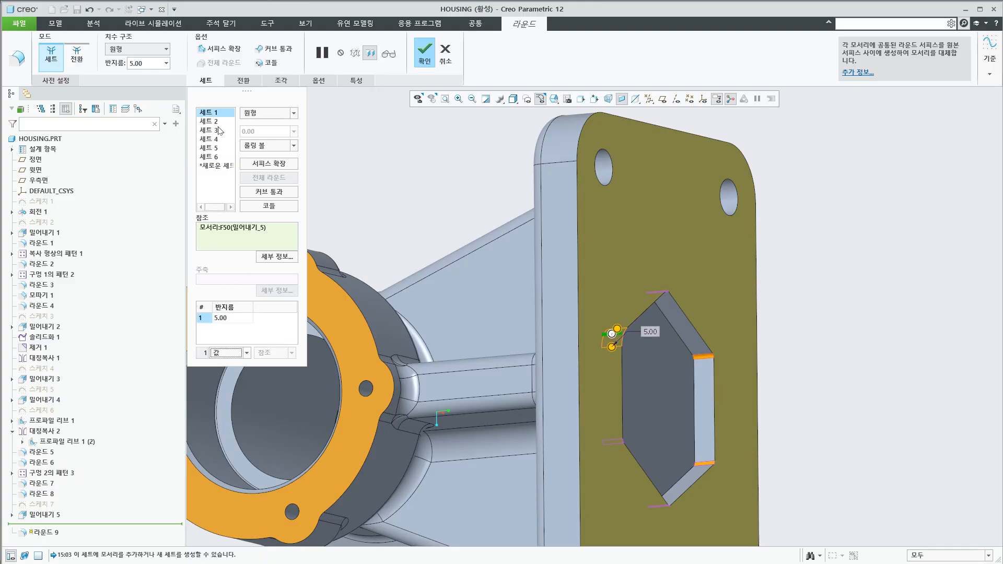
Set the radius of round set 2 to 3.00 and complete the round feature
click(216, 121)
double_click(220, 319)
text(3)
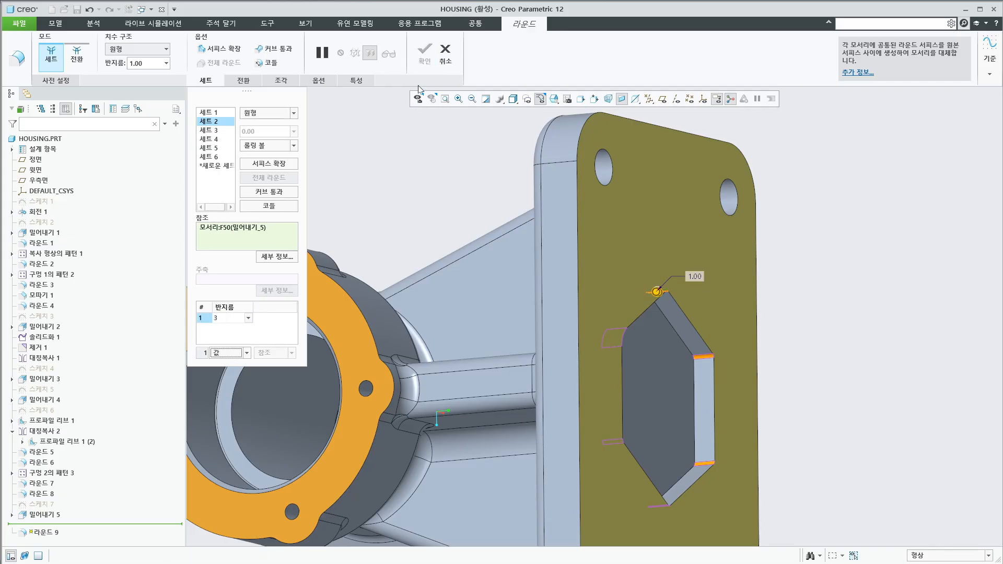
key(Return)
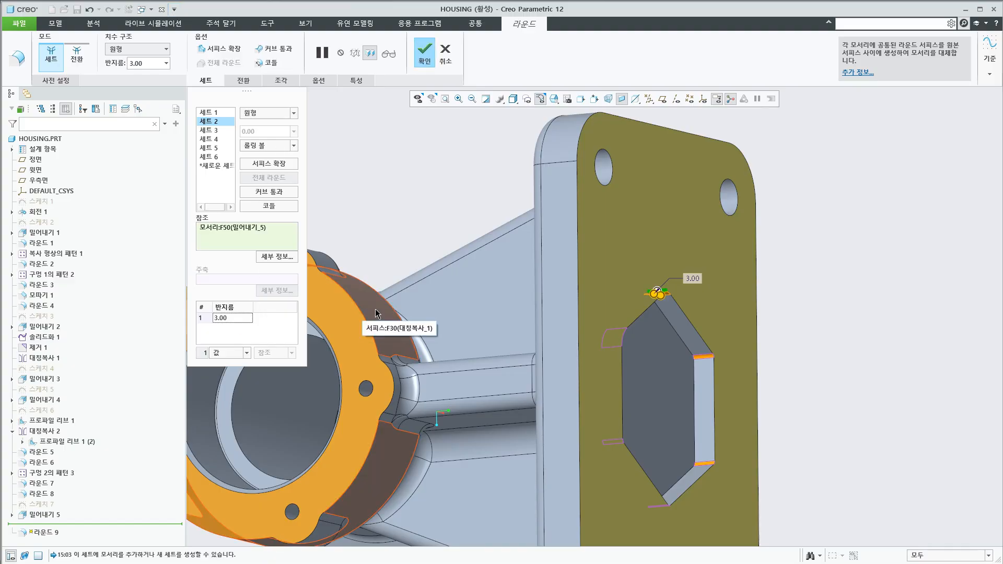
mouse_move(402, 329)
middle_down()
mouse_move(575, 328)
mouse_move(524, 309)
middle_up()
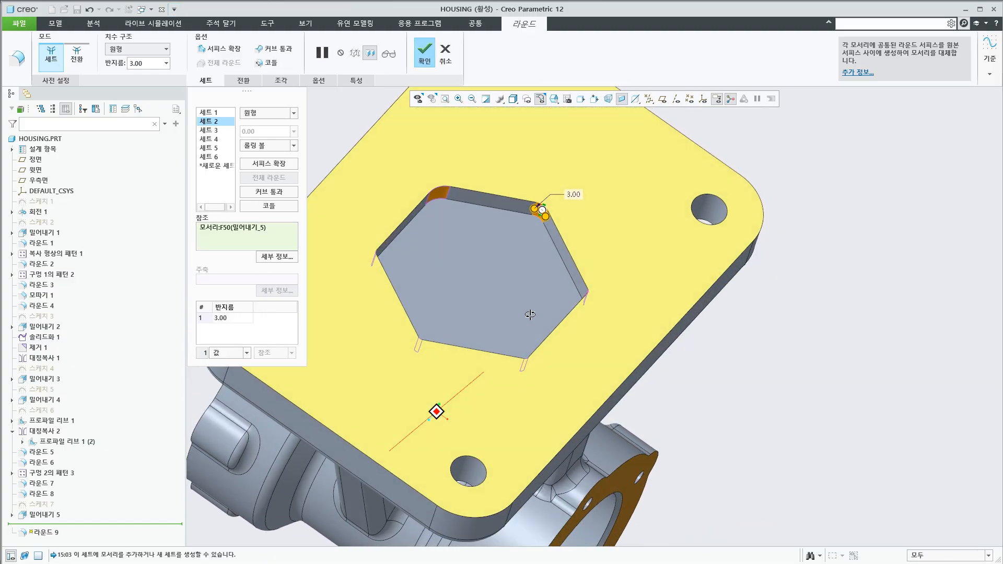
click(434, 50)
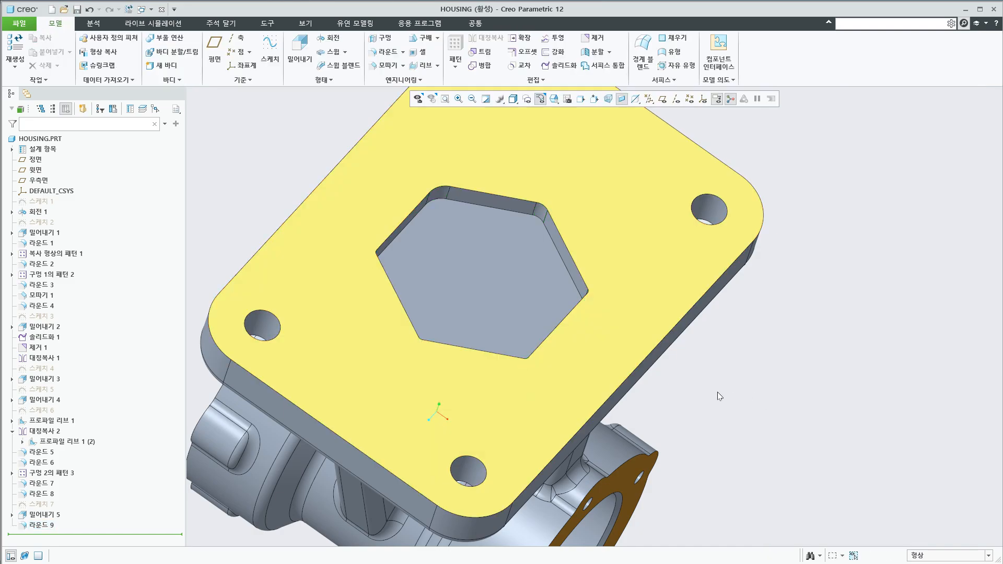
Delete the last round feature, the one on the hexagonal pocket's corners
middle_drag(716, 392, 579, 355)
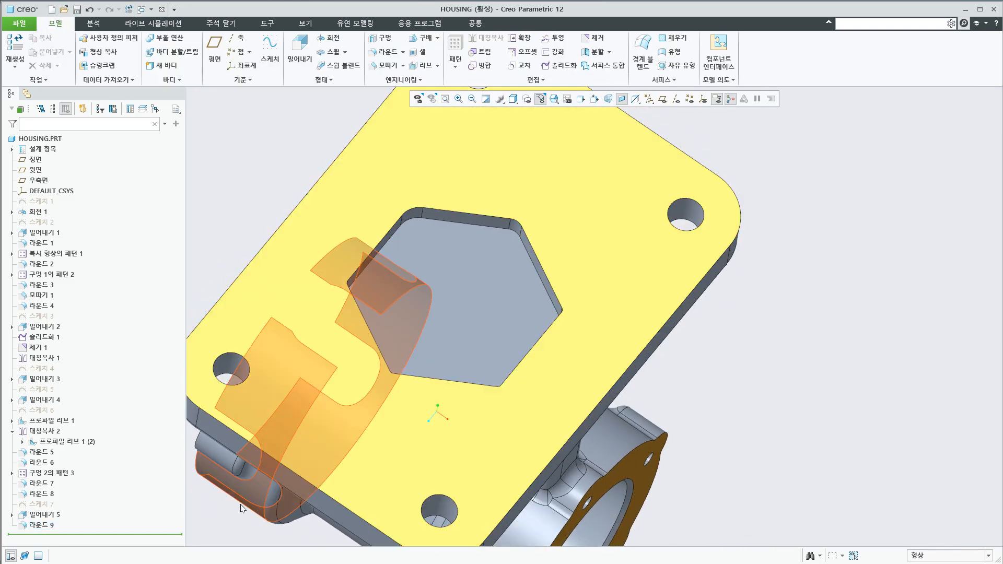
click(44, 528)
key(Delete)
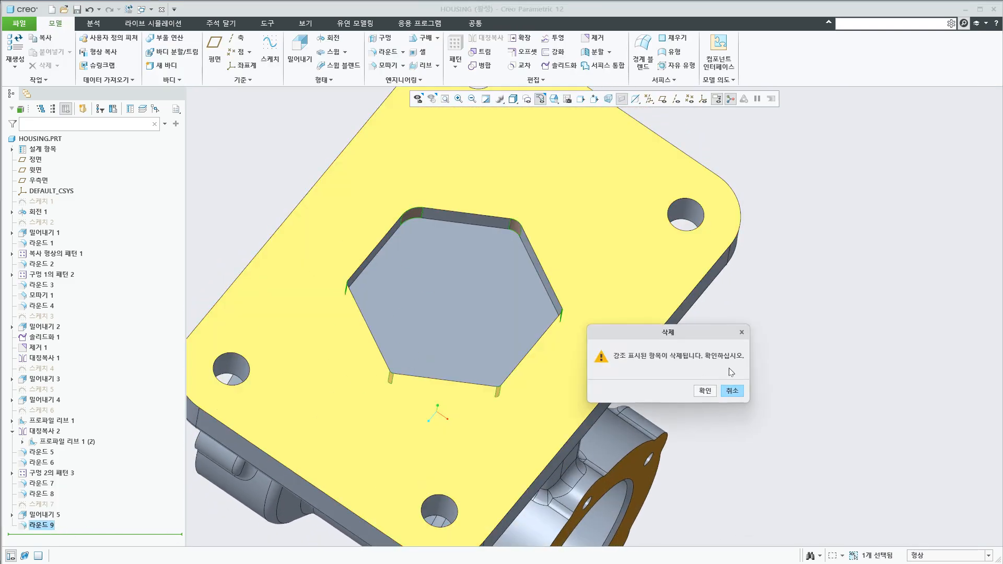
click(705, 391)
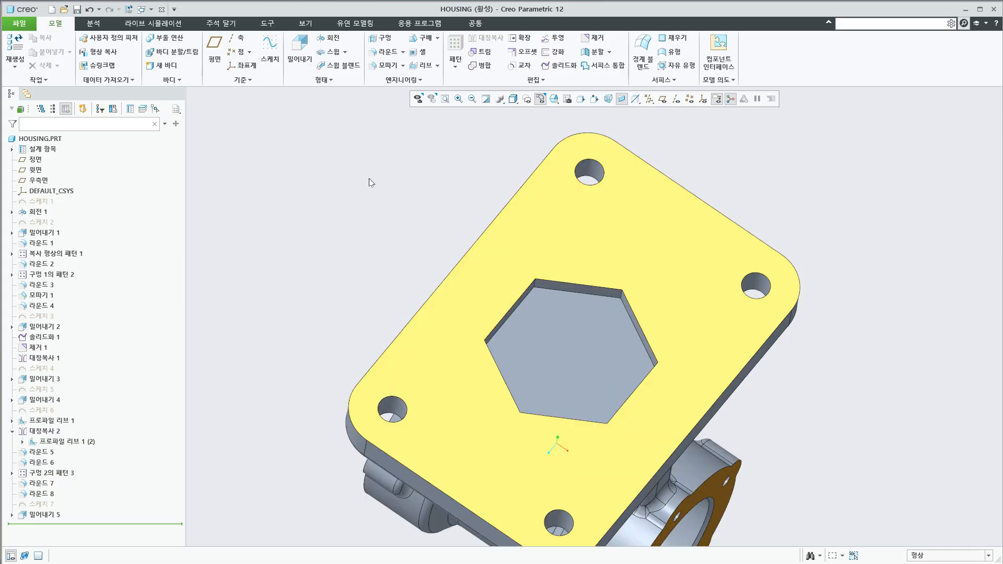
Try a Round that collects four corner edges of the hexagonal pocket in a single set, and discard it
click(387, 53)
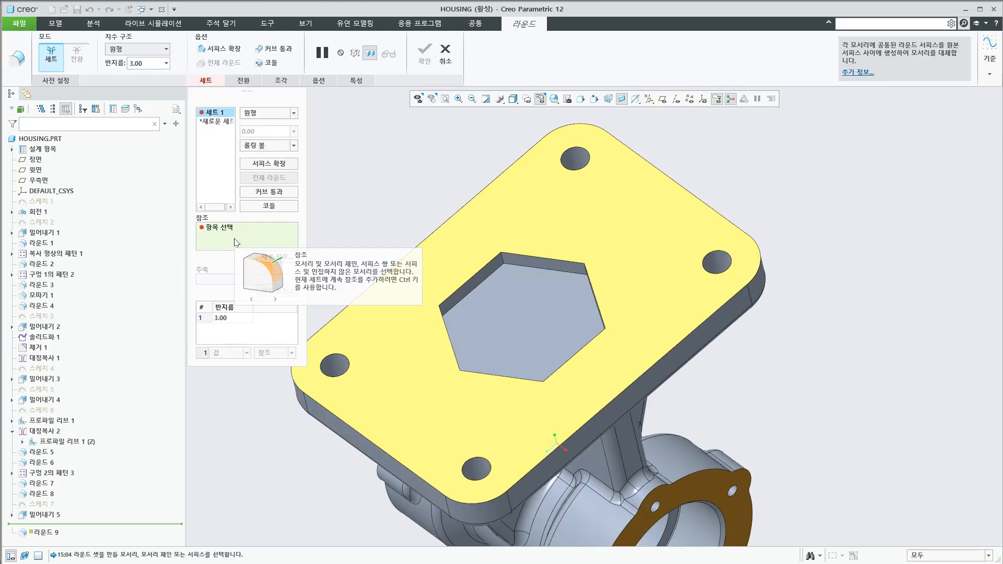
click(511, 265)
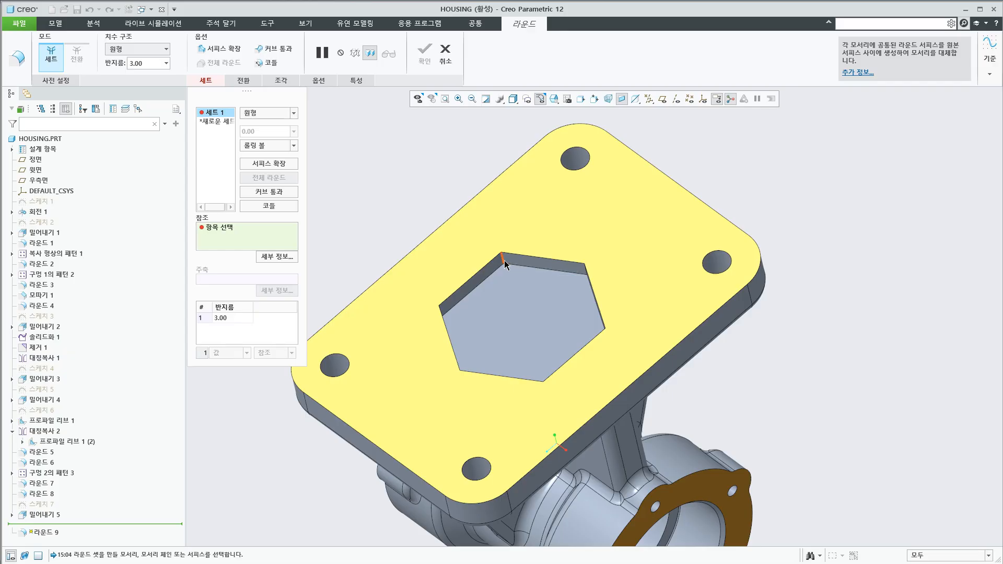
middle_drag(578, 316, 633, 276)
ctrl+click(646, 264)
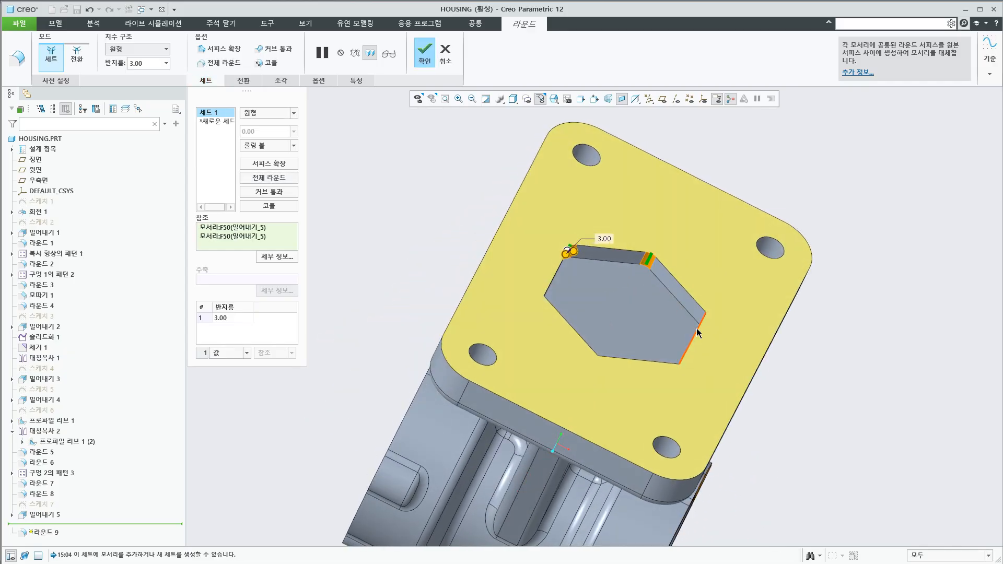
middle_drag(696, 335, 721, 368)
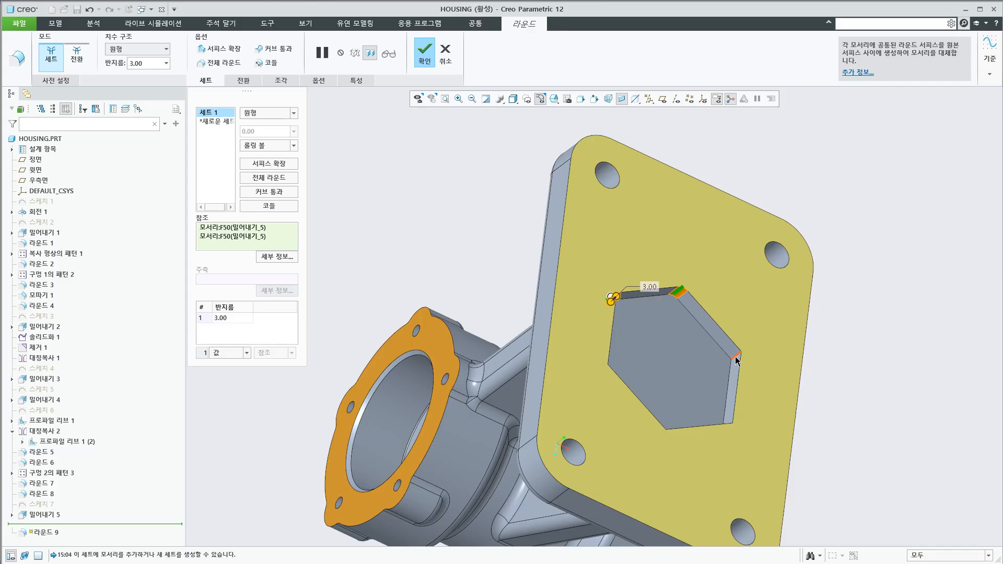
ctrl+click(736, 359)
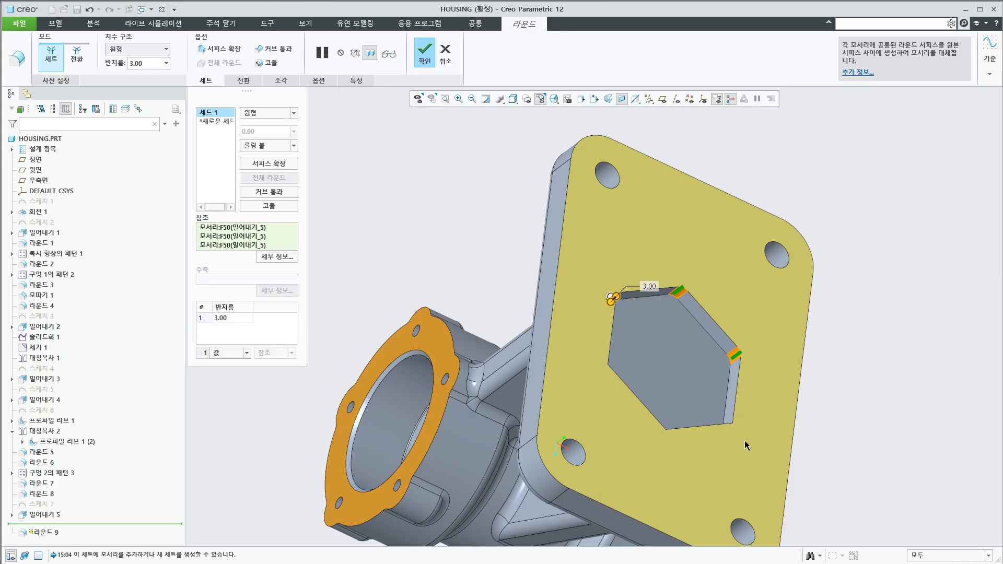
middle_drag(725, 447, 726, 473)
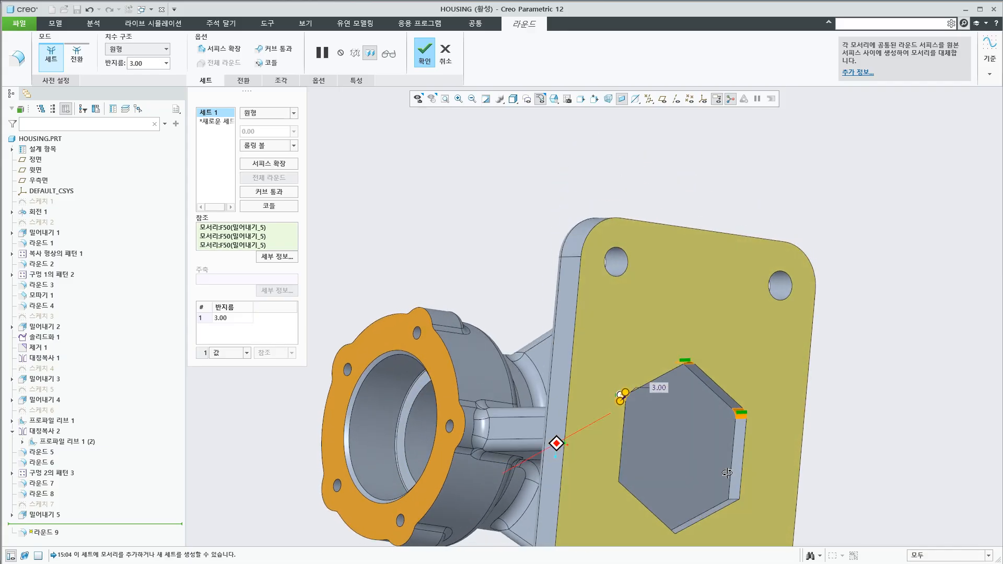
ctrl+click(734, 495)
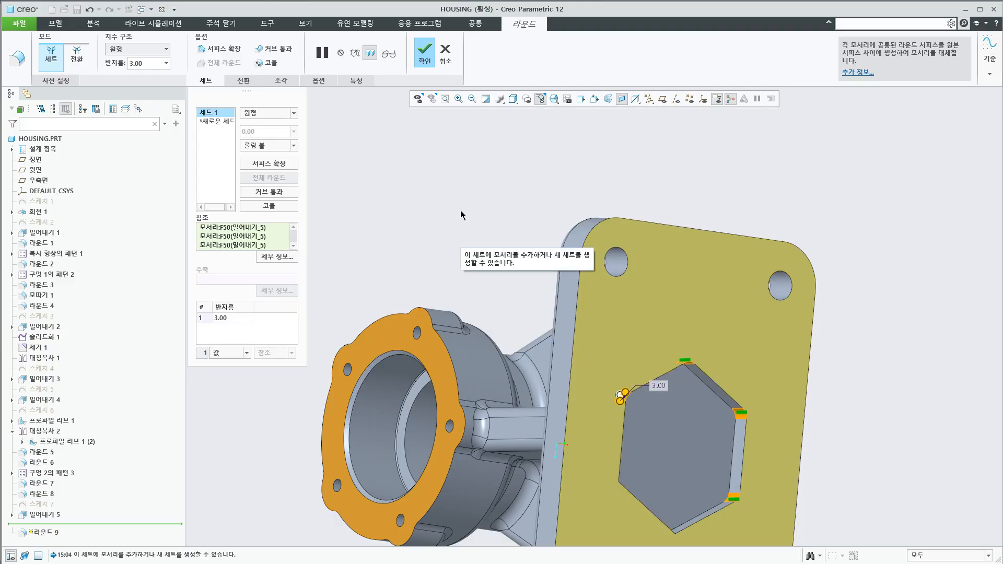
click(445, 52)
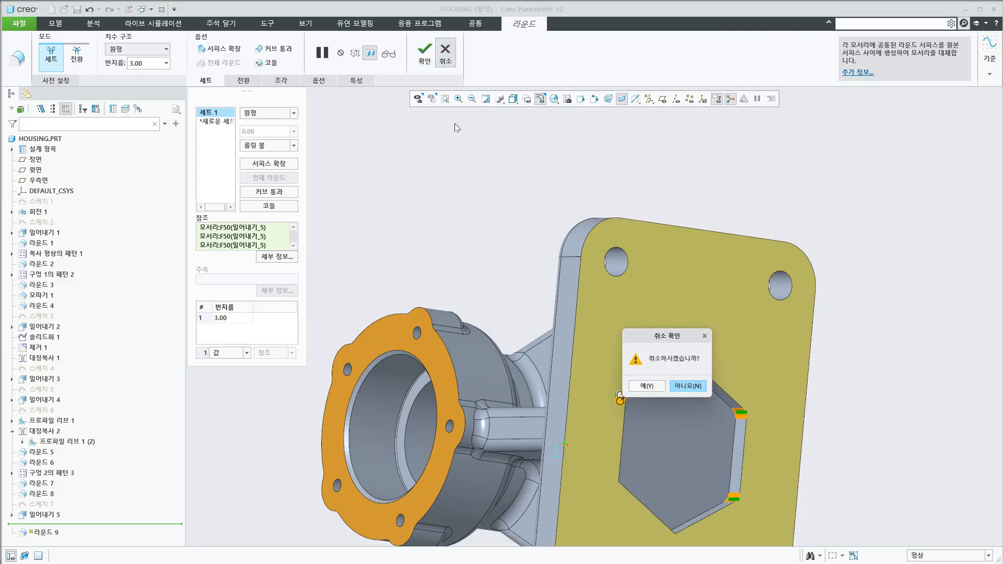
click(647, 387)
Start a Round using the intent edges of the hexagonal pocket's corners as its reference, and remove that reference from the set
scroll(483, 270, down, 3)
middle_drag(483, 270, 468, 292)
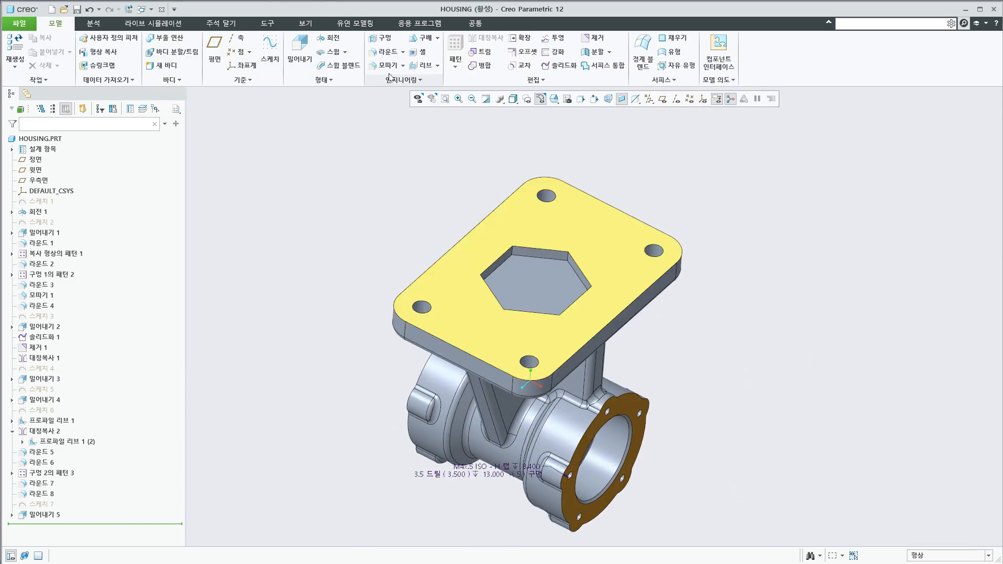
click(386, 52)
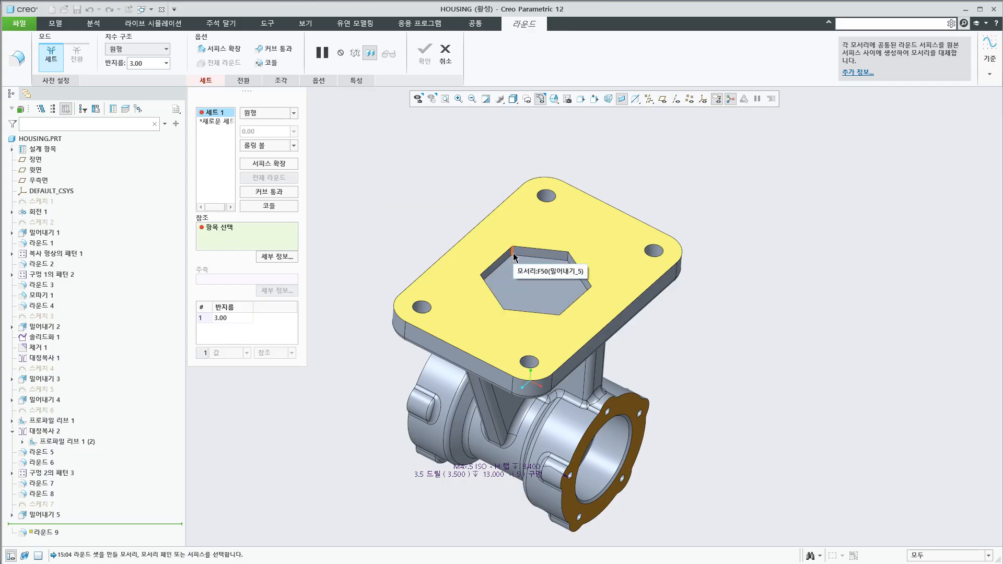
scroll(514, 255, down, 5)
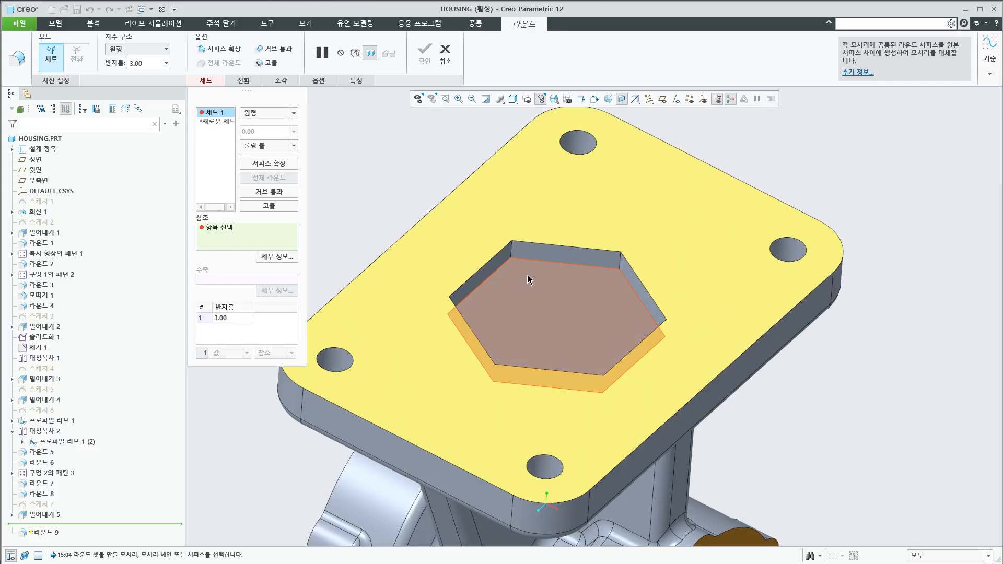
right_click(512, 254)
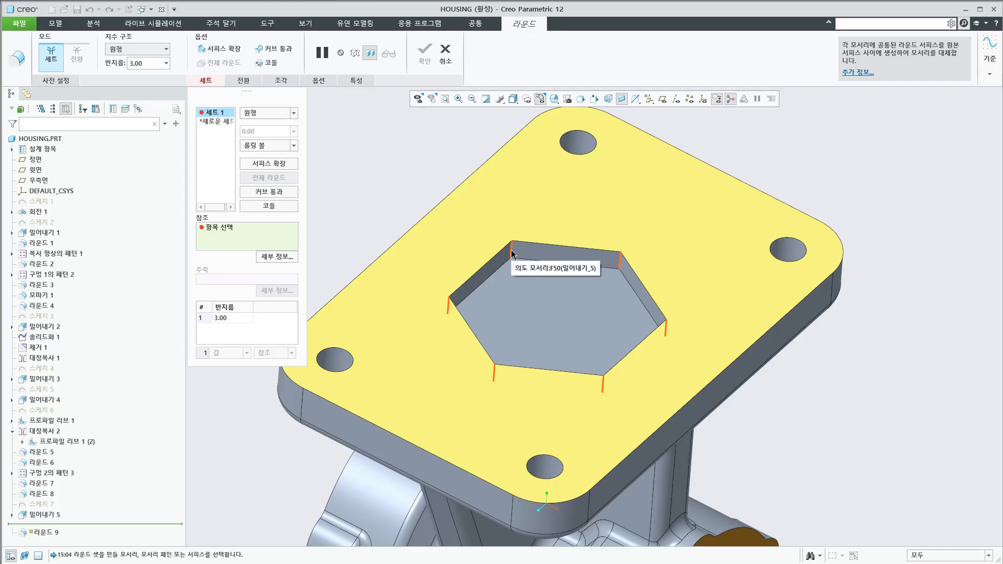
click(512, 255)
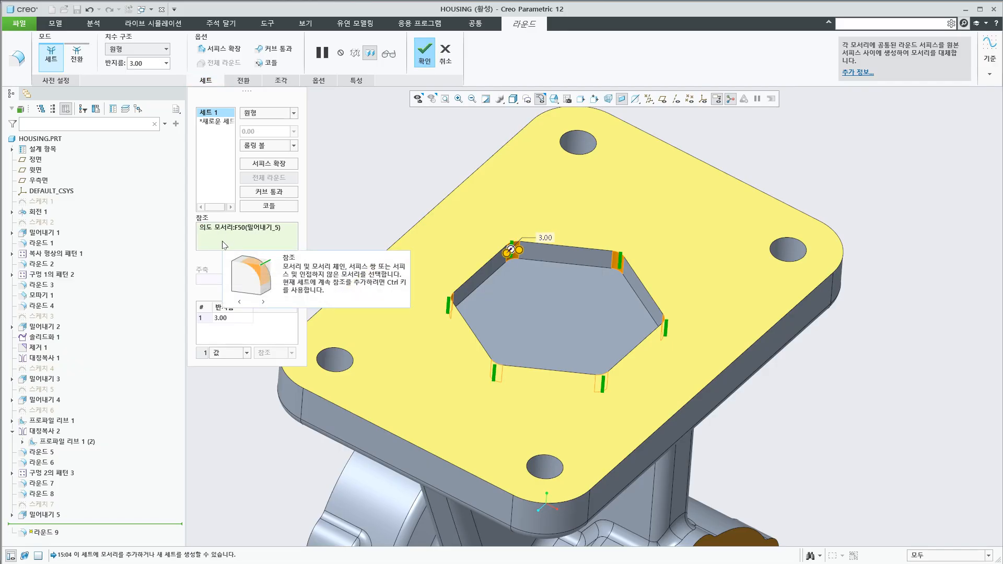
right_click(238, 230)
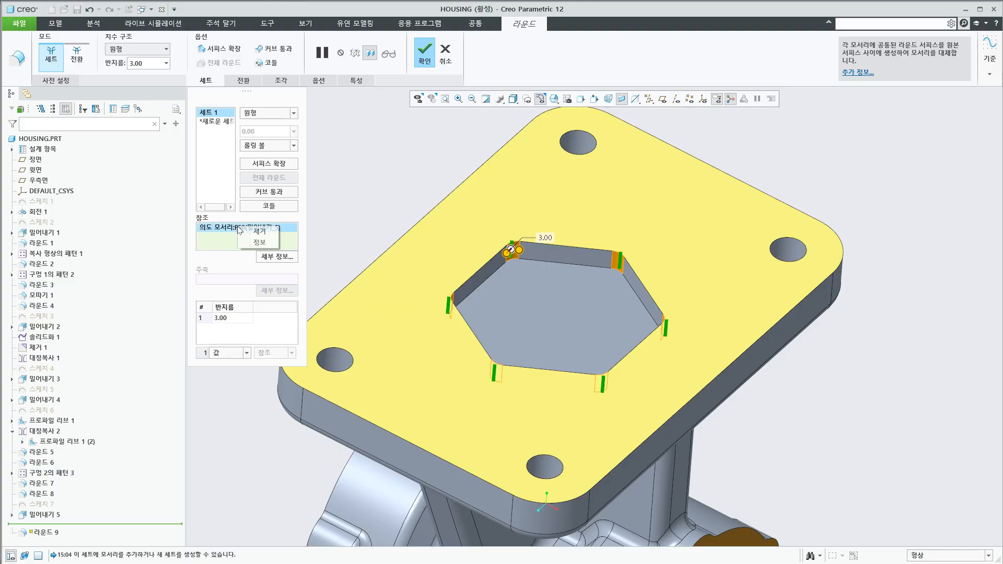
click(250, 239)
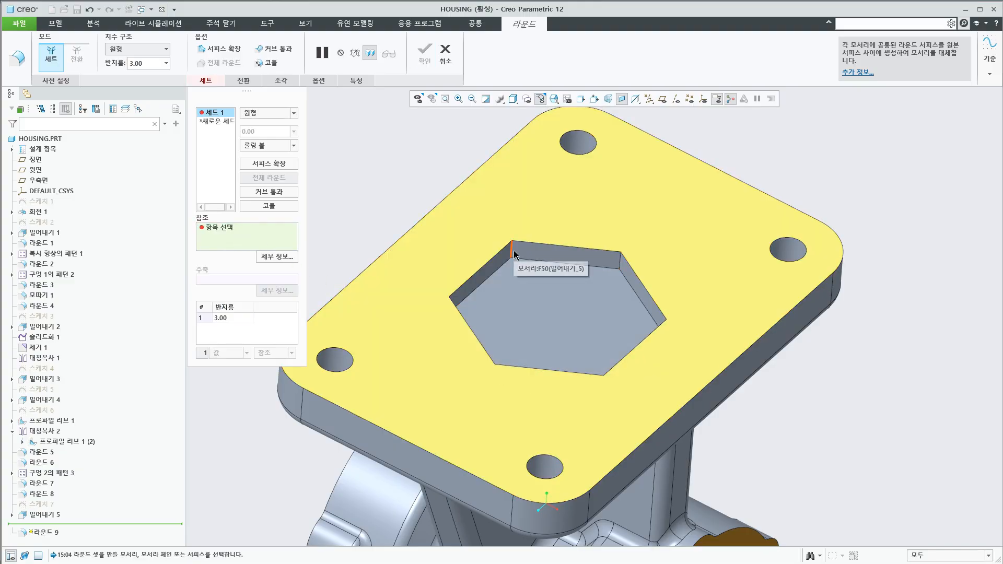
Add two individual corner edges of the hexagonal pocket to the round set and remove all its references
click(513, 253)
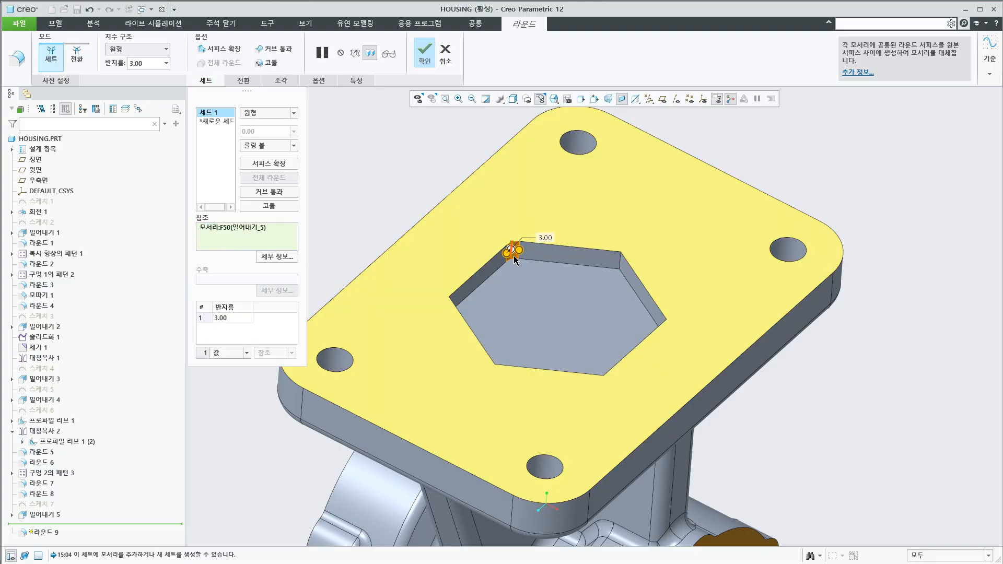
ctrl+click(622, 260)
right_click(231, 241)
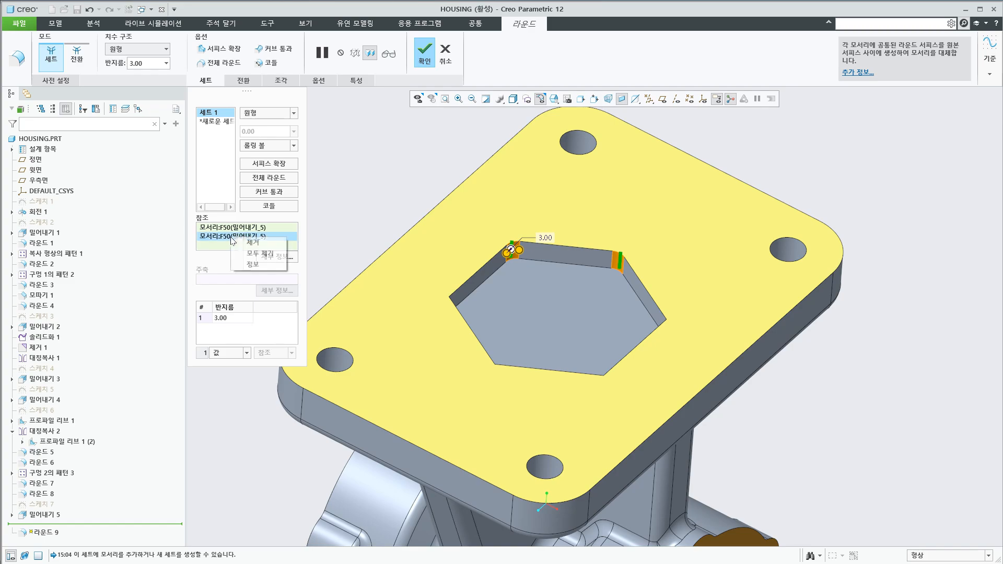
click(253, 253)
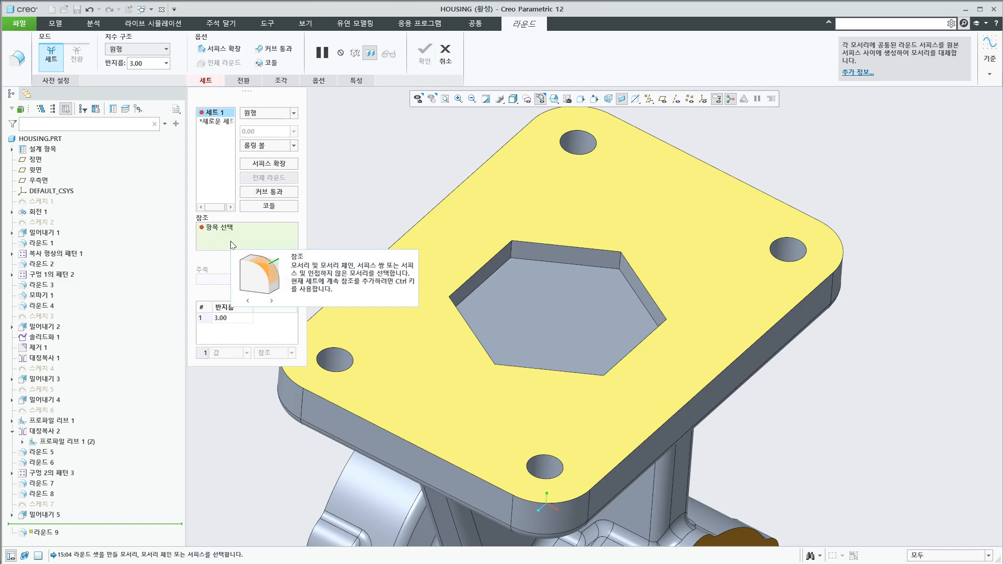
Try a round of radius 5.00 on all the hexagonal pocket's corners through their intent edges, and cancel the feature
right_click(513, 257)
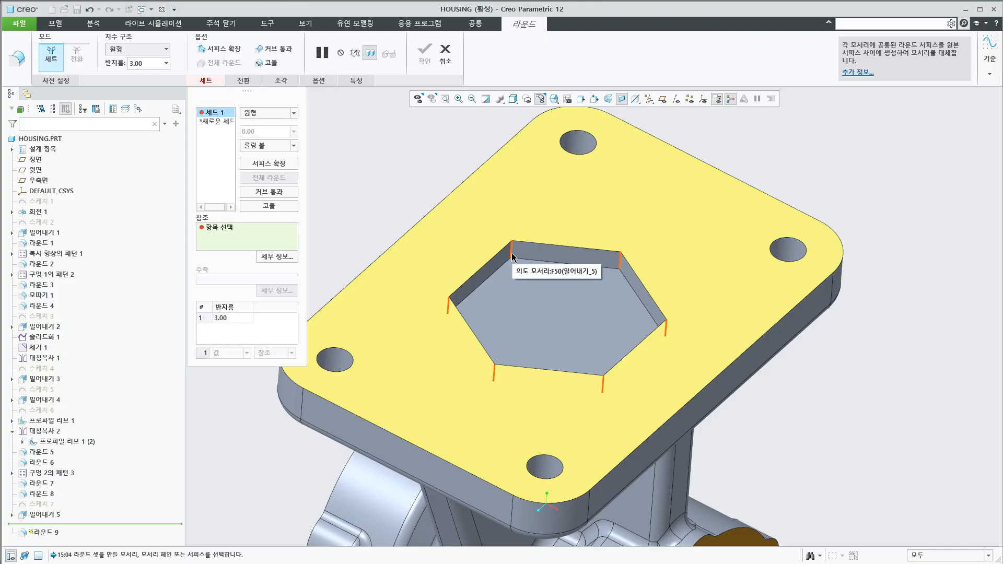
click(513, 257)
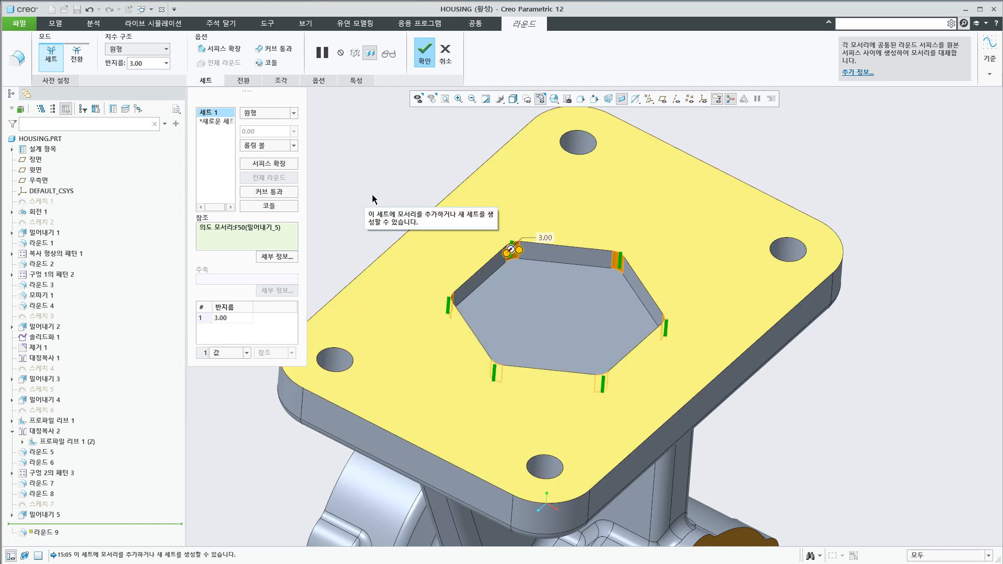
click(234, 318)
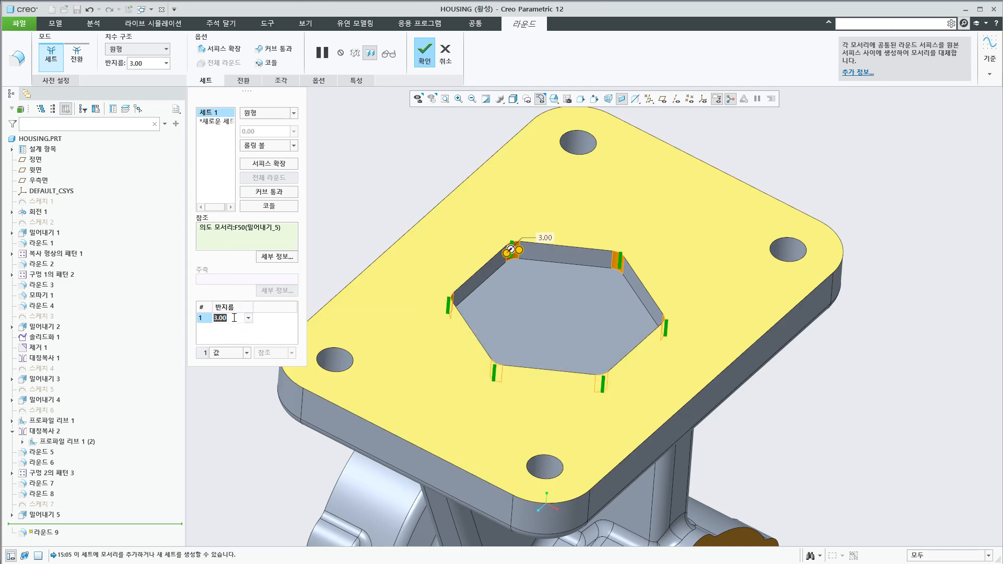
text(5)
key(Return)
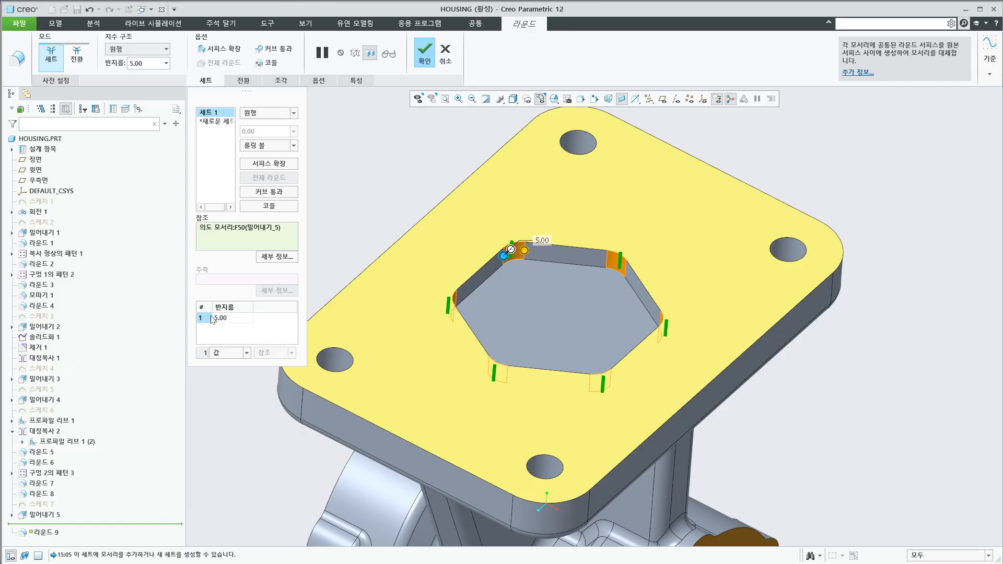
click(445, 52)
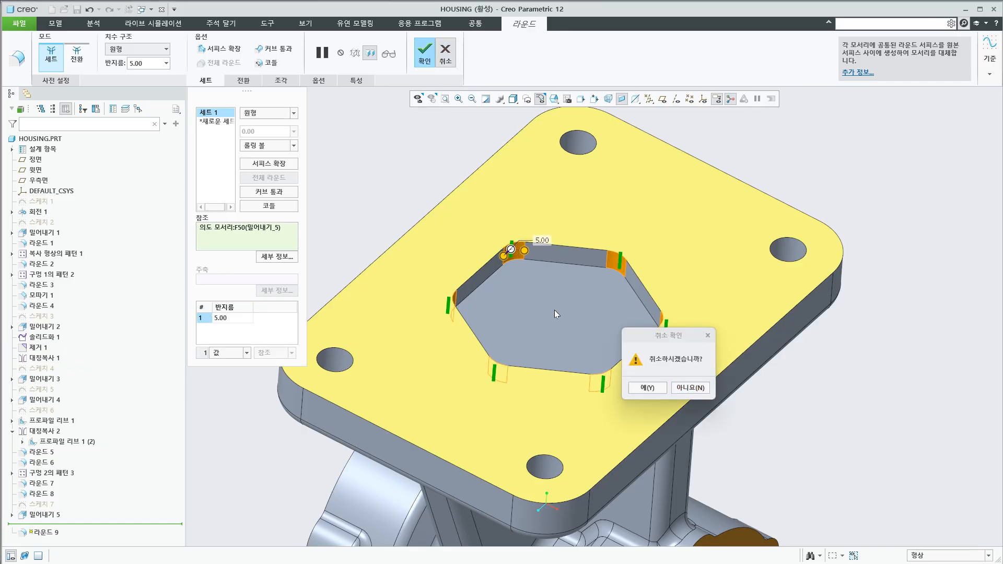
click(654, 389)
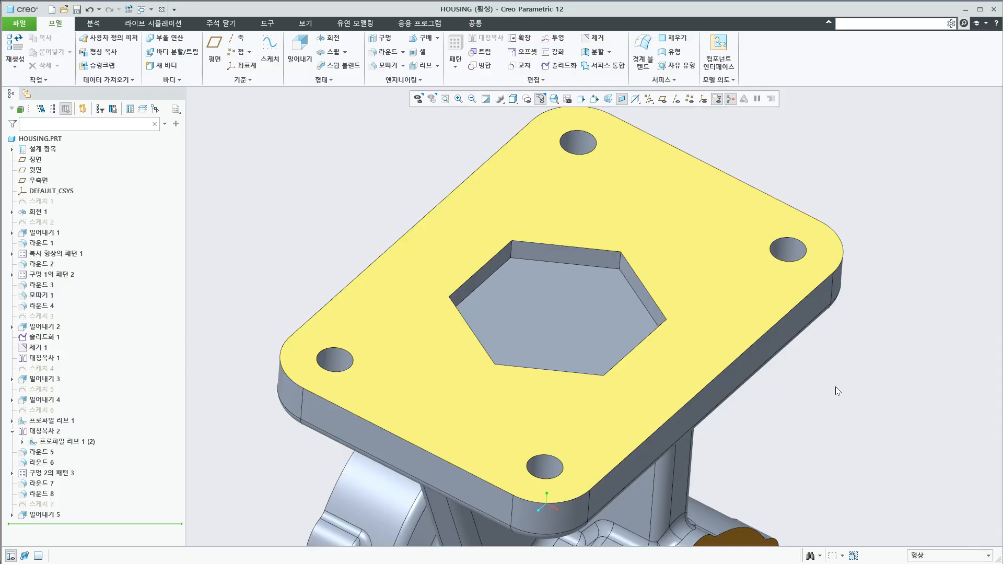
Switch to PowerPoint, to the slide on the object selection methods
scroll(704, 318, up, 5)
middle_drag(687, 313, 722, 421)
scroll(723, 422, down, 3)
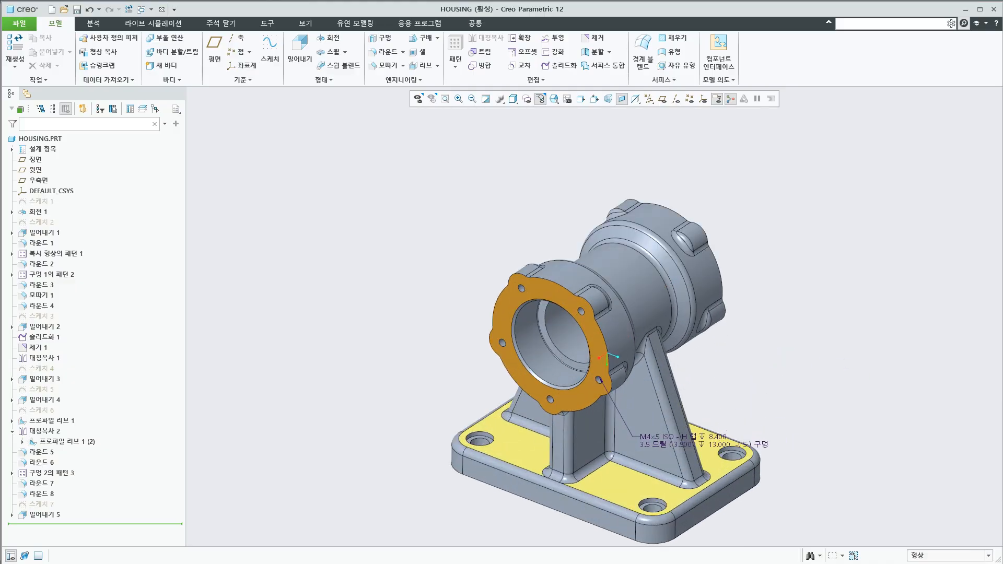
key(alt+Tab)
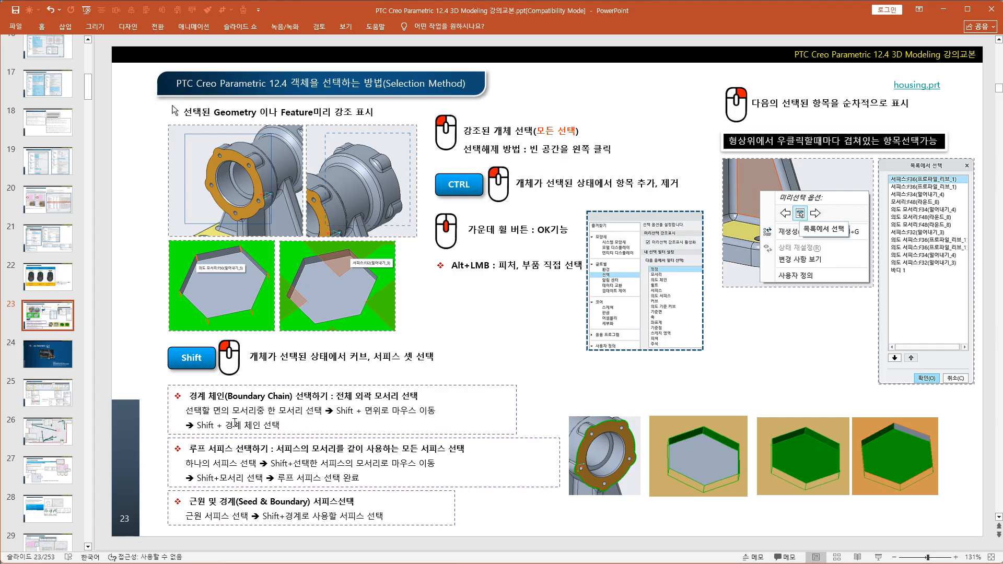
Switch to Creo Parametric, to the housing model with the near flange's orange face in view
key(alt+Tab)
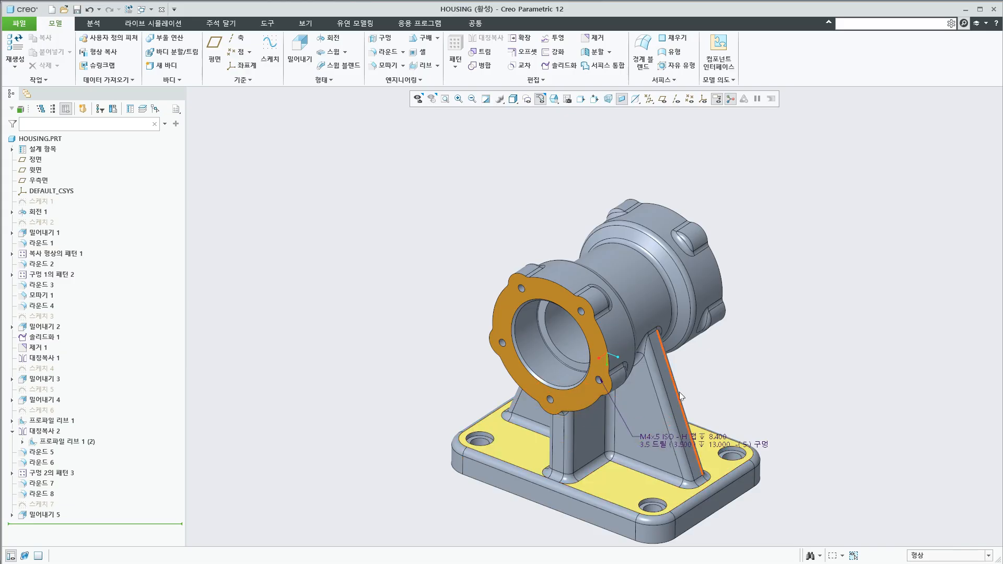
scroll(725, 404, down, 2)
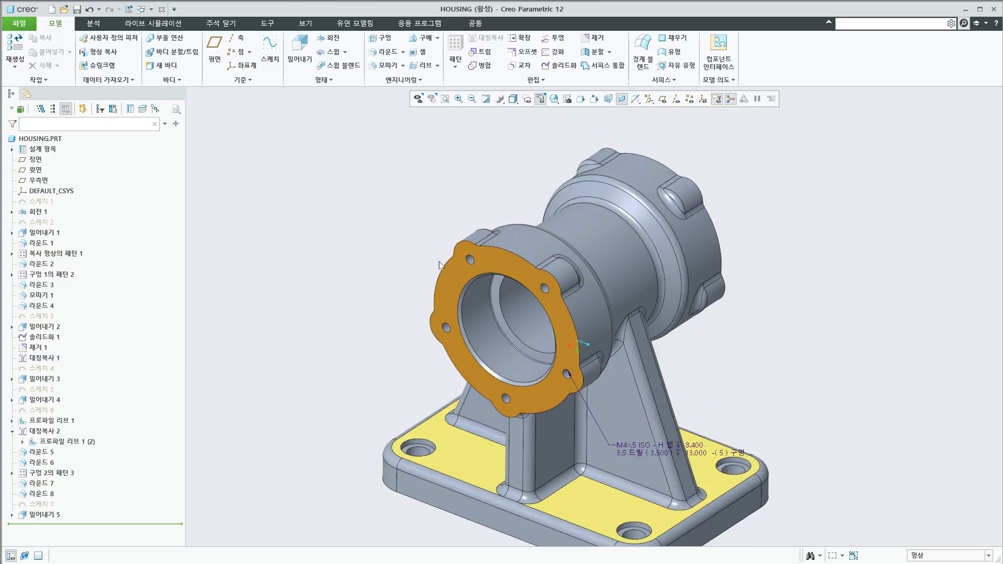
middle_drag(731, 321, 752, 353)
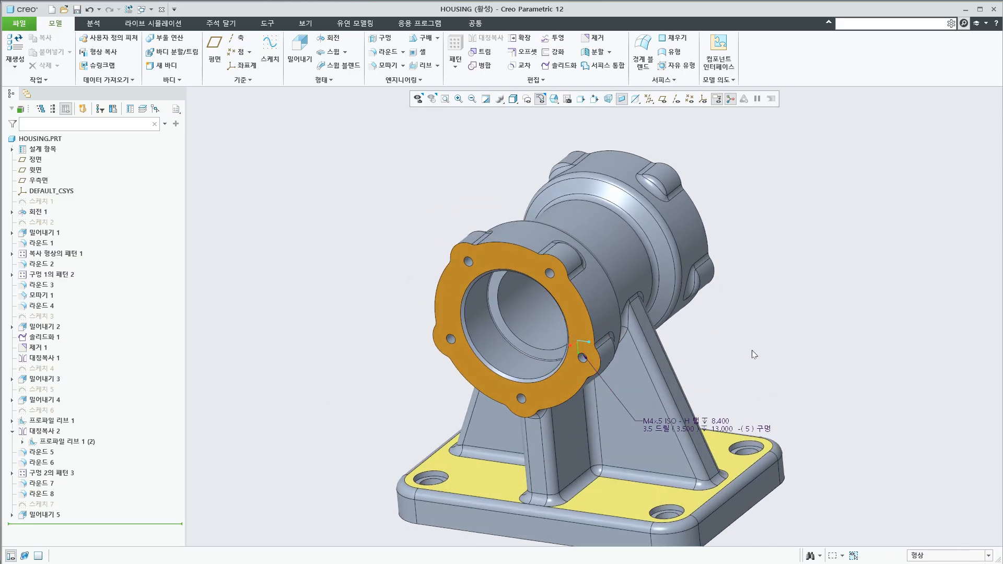
Start a Round with radius 2 on one outer edge of the near flange's orange face, without the cylindrical surface as a reference
click(387, 52)
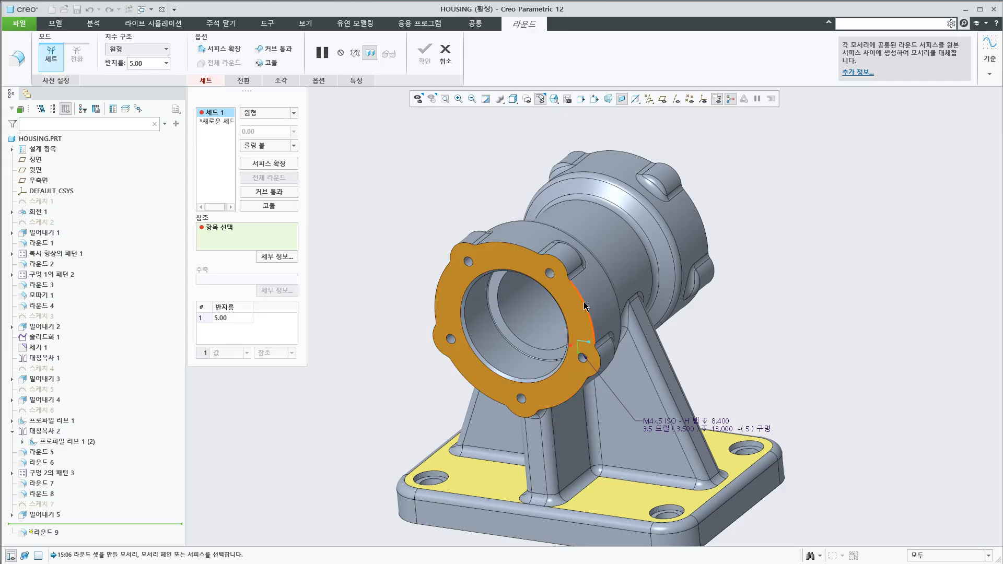
click(608, 313)
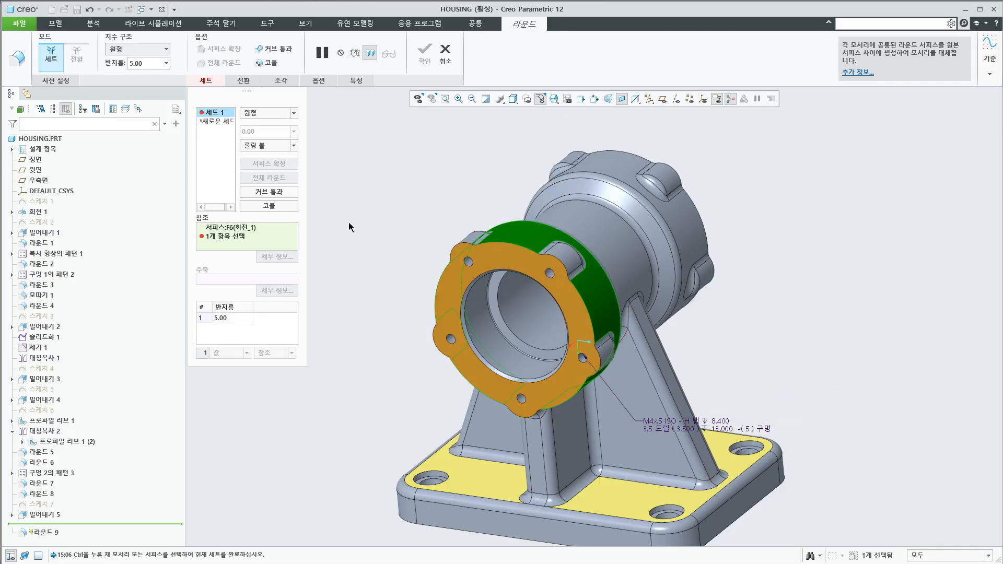
right_click(234, 230)
click(255, 236)
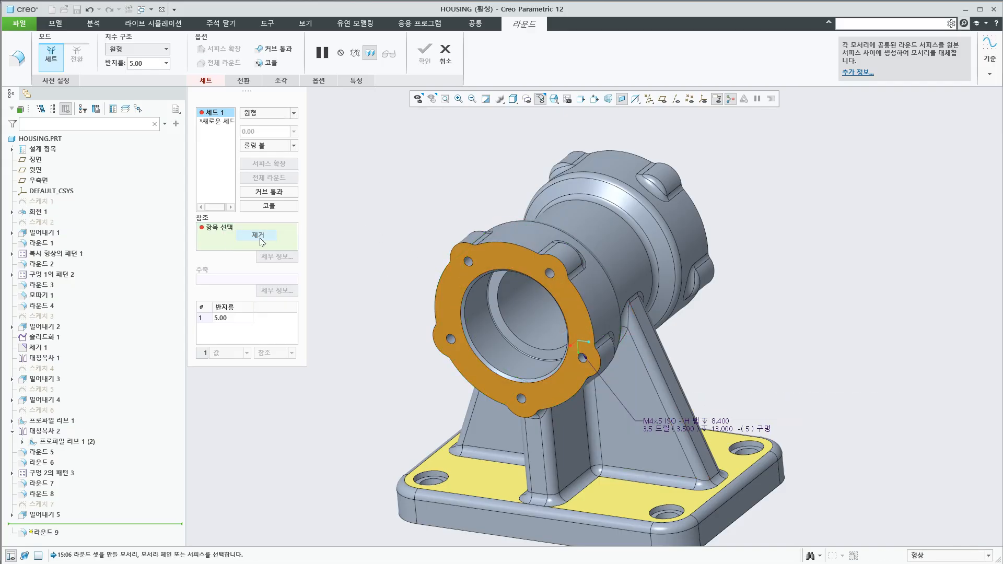
click(585, 313)
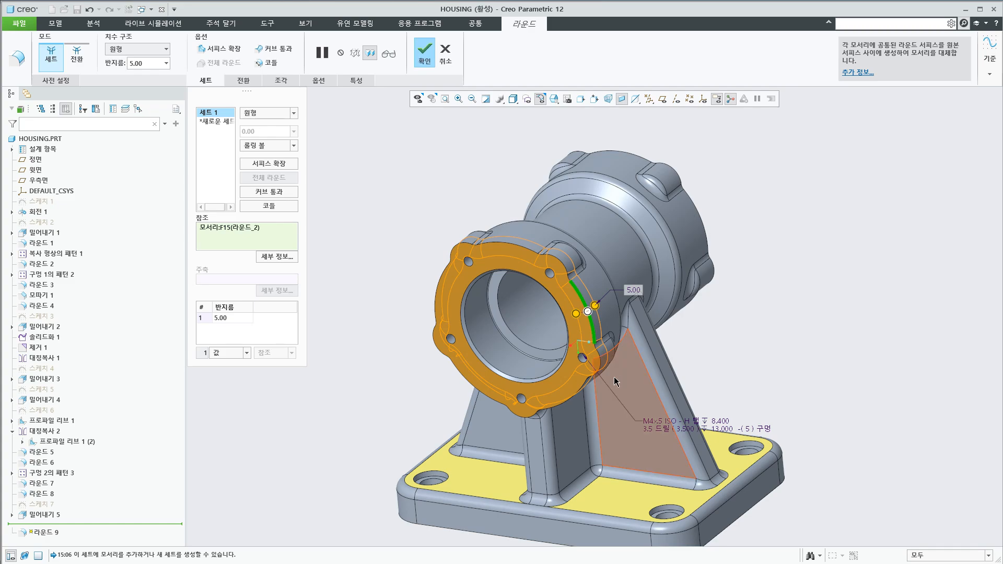
click(231, 318)
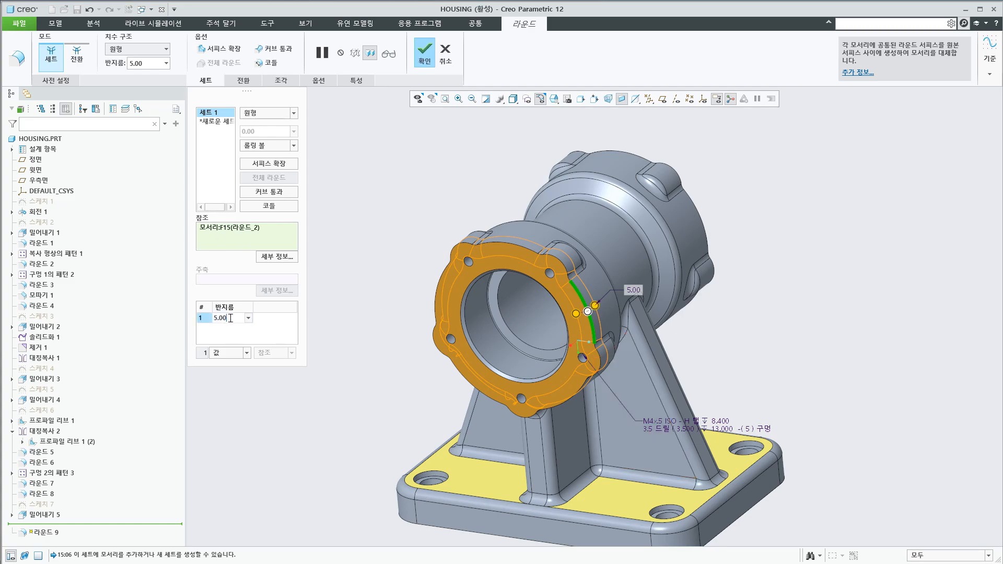
text(2)
key(Return)
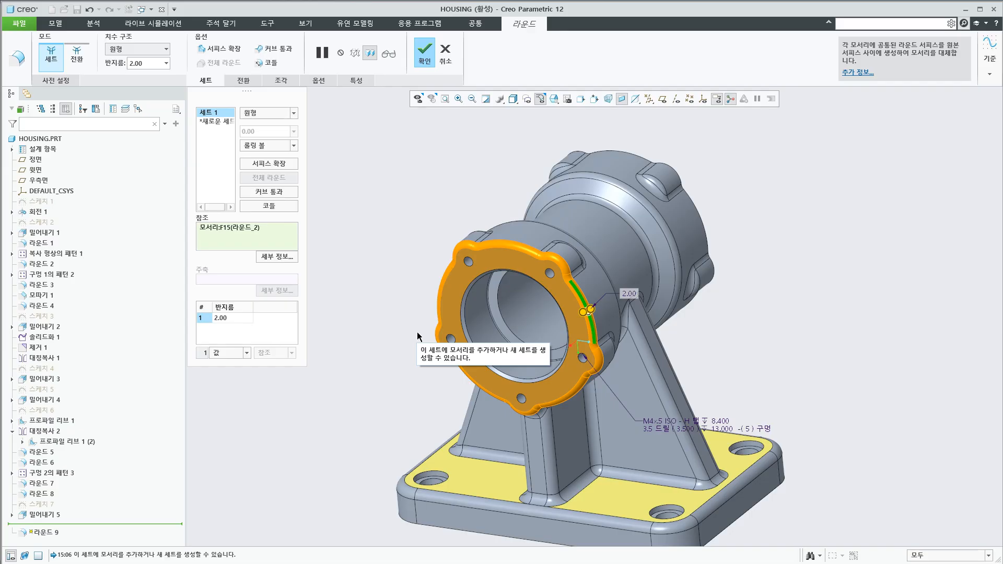
Add an outer edge of the opposite flange's face to the same round set, and cancel the feature
ctrl+click(705, 228)
middle_drag(705, 228, 665, 307)
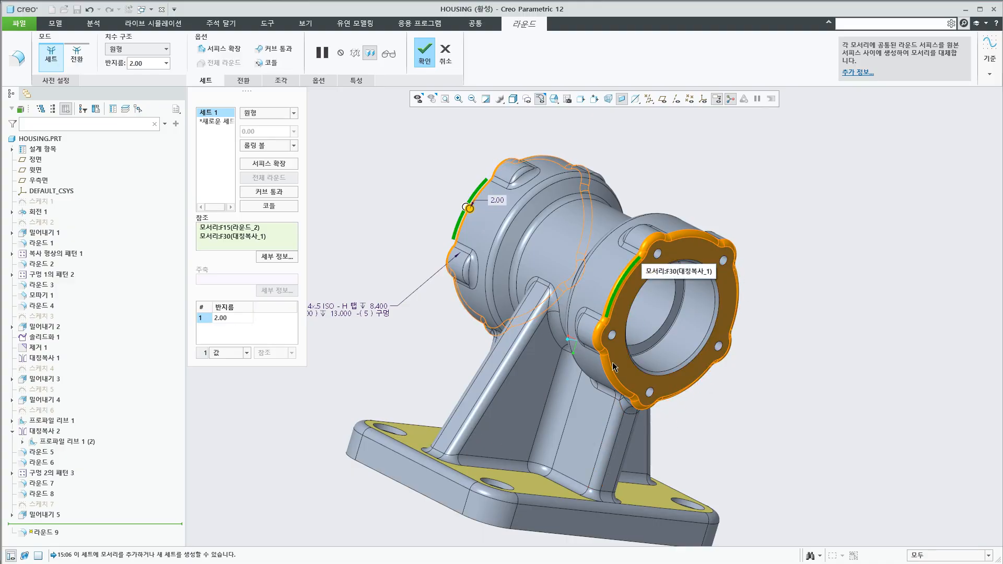
click(444, 55)
click(654, 389)
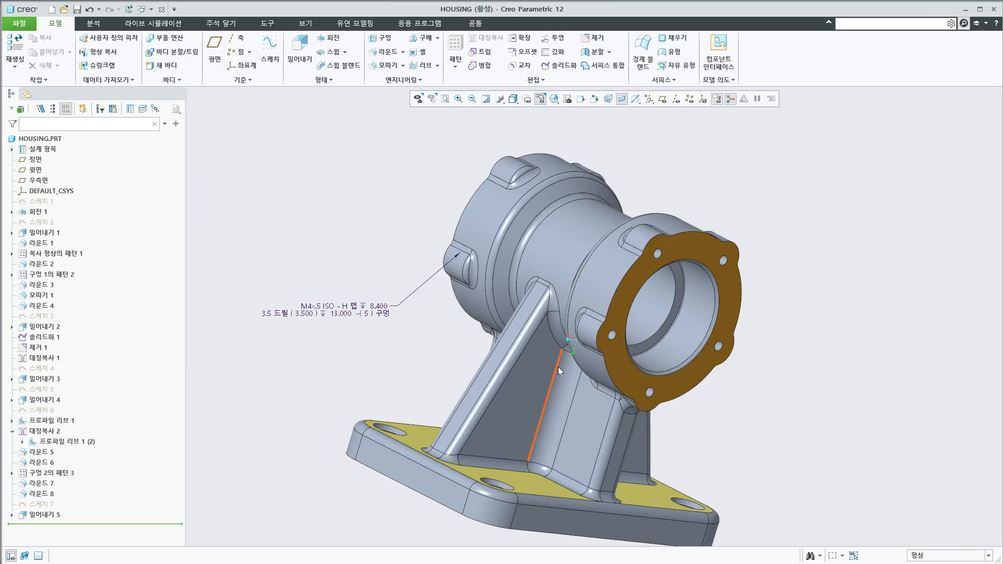
Suppress the 라운드 2 feature that blends the near flange's bolt lugs into the cylinder
mouse_move(558, 367)
middle_down()
mouse_move(574, 342)
mouse_move(562, 350)
middle_up()
scroll(563, 349, up, 3)
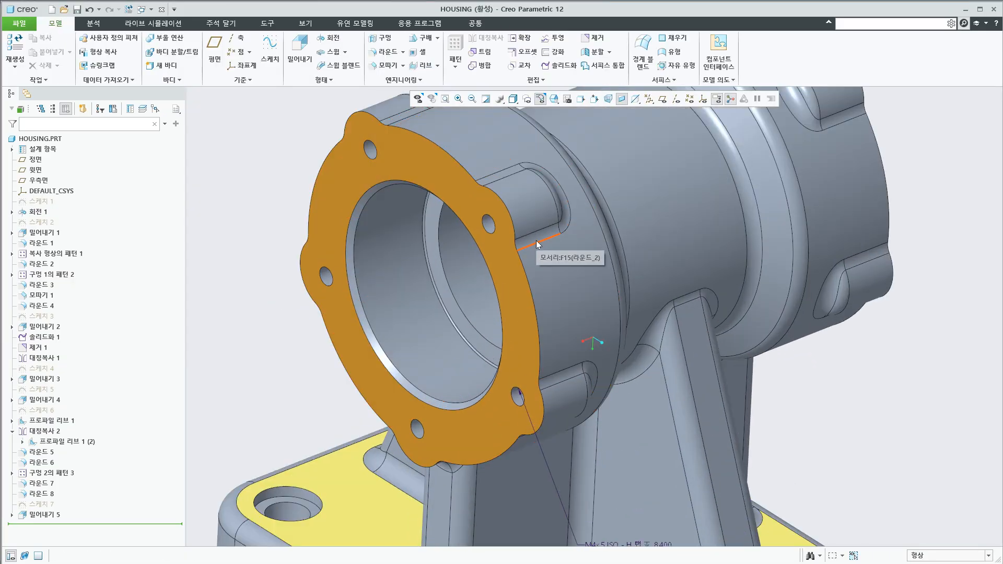
click(535, 238)
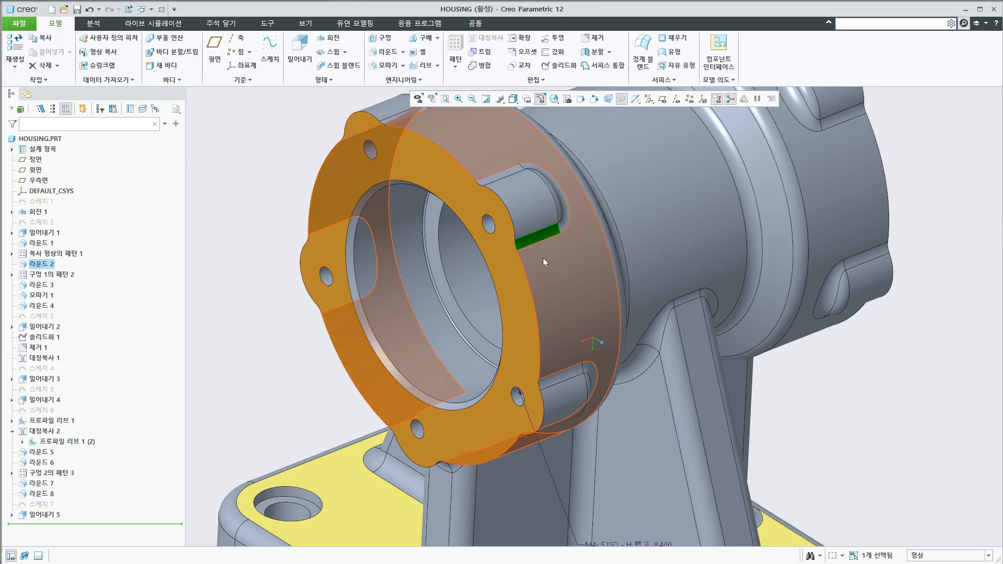
click(823, 341)
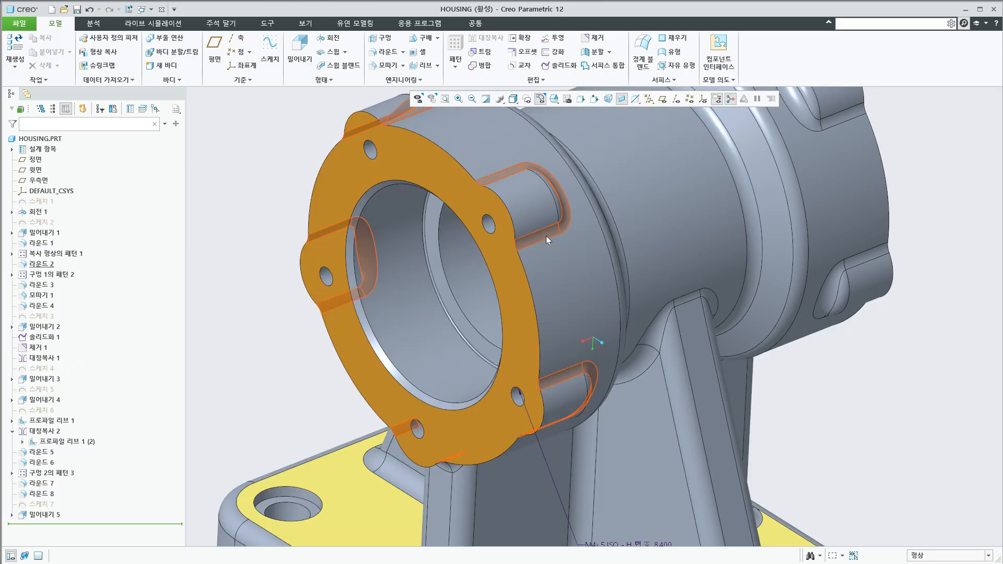
click(546, 236)
right_click(48, 265)
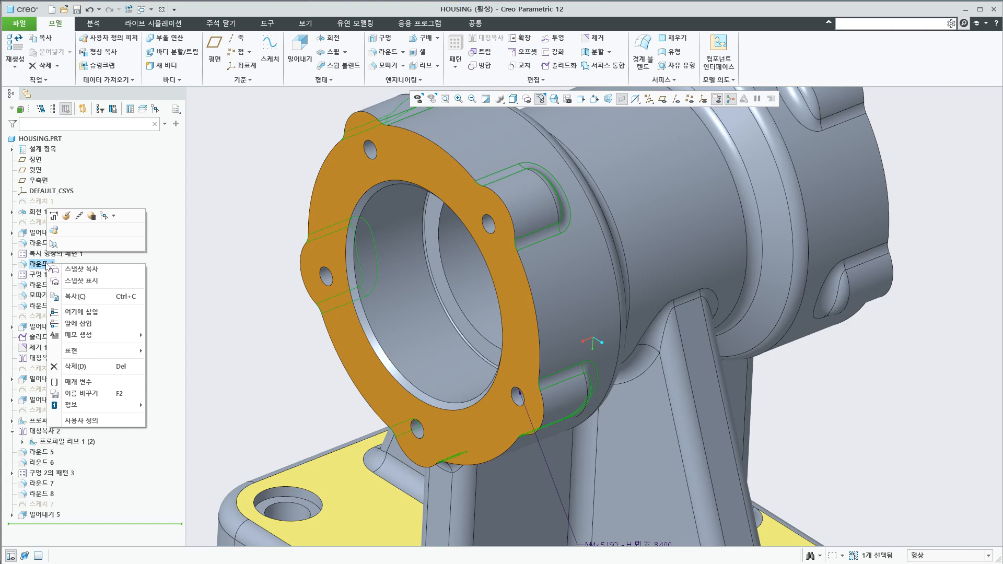
click(91, 217)
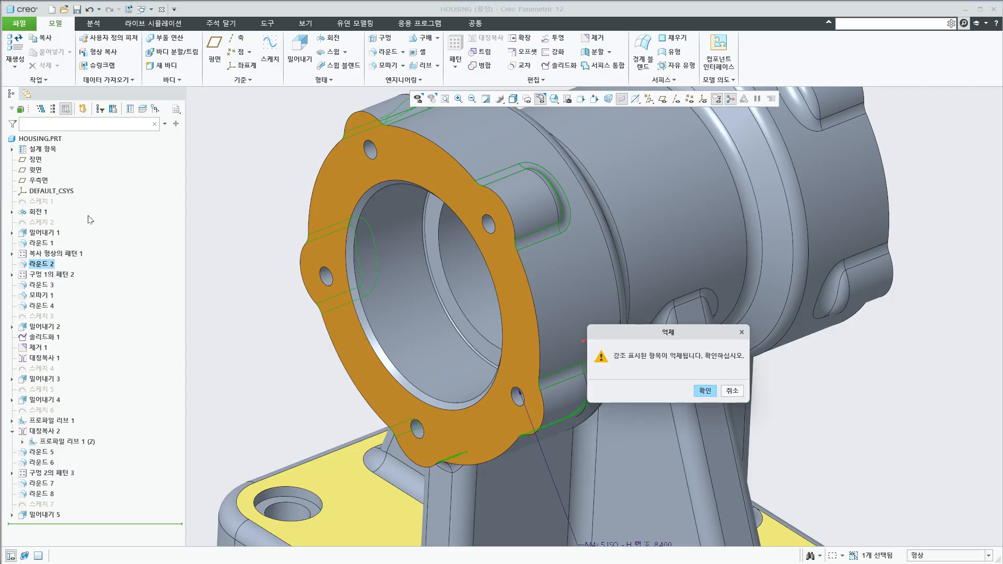
click(704, 391)
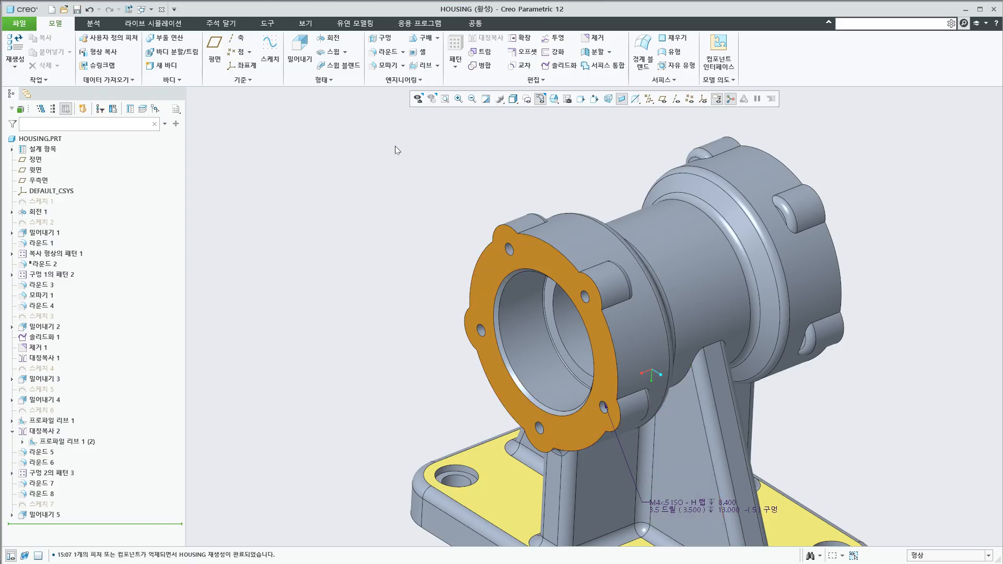
Try a 2.00 round by picking the near flange's outer edges one at a time as separate sets, and cancel the feature
click(384, 52)
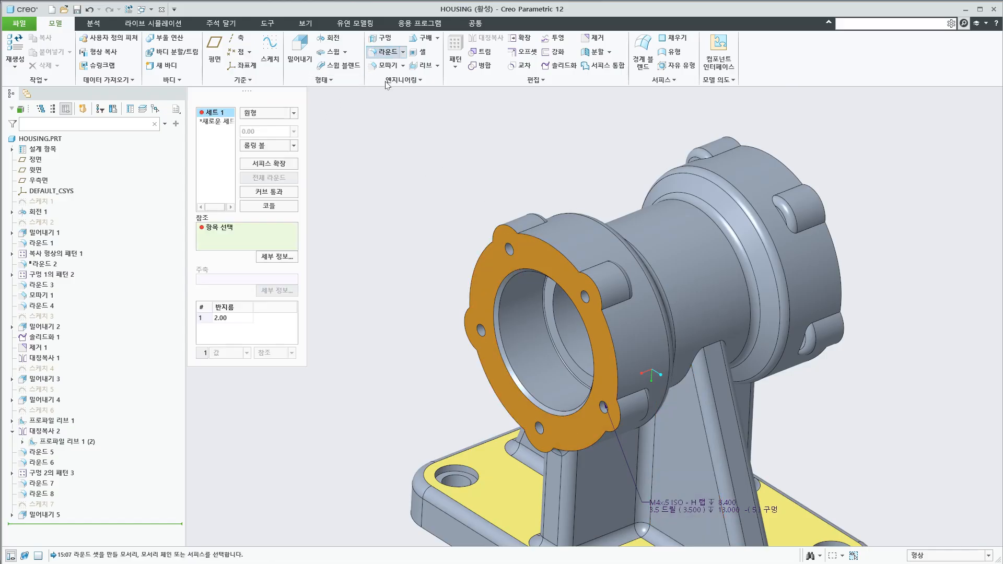
click(610, 342)
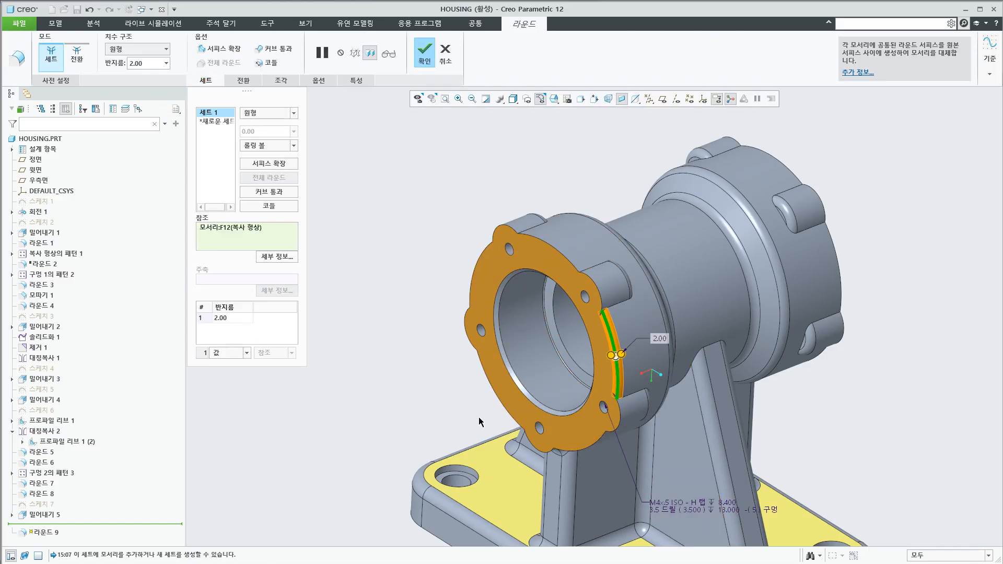
click(594, 287)
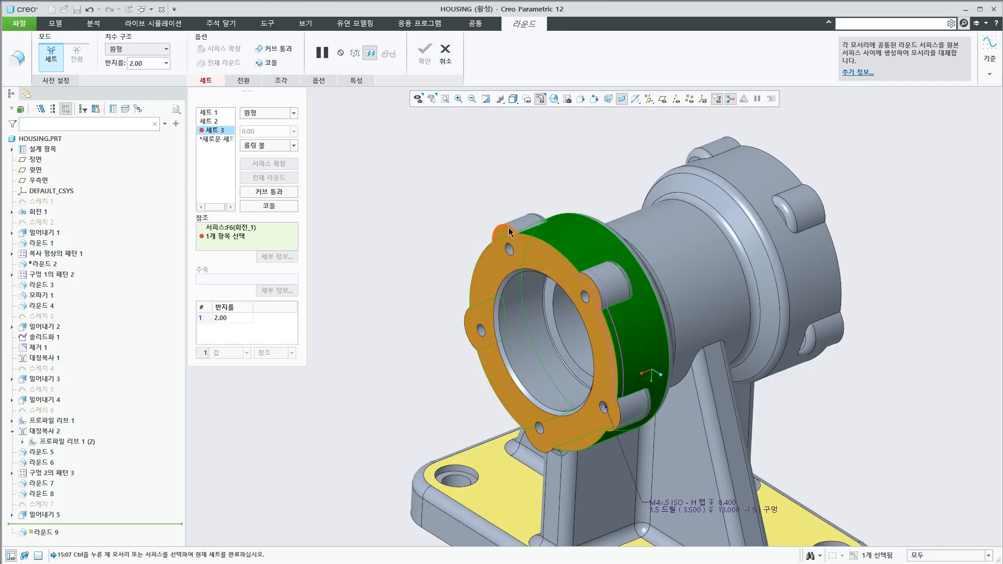
click(547, 245)
click(547, 248)
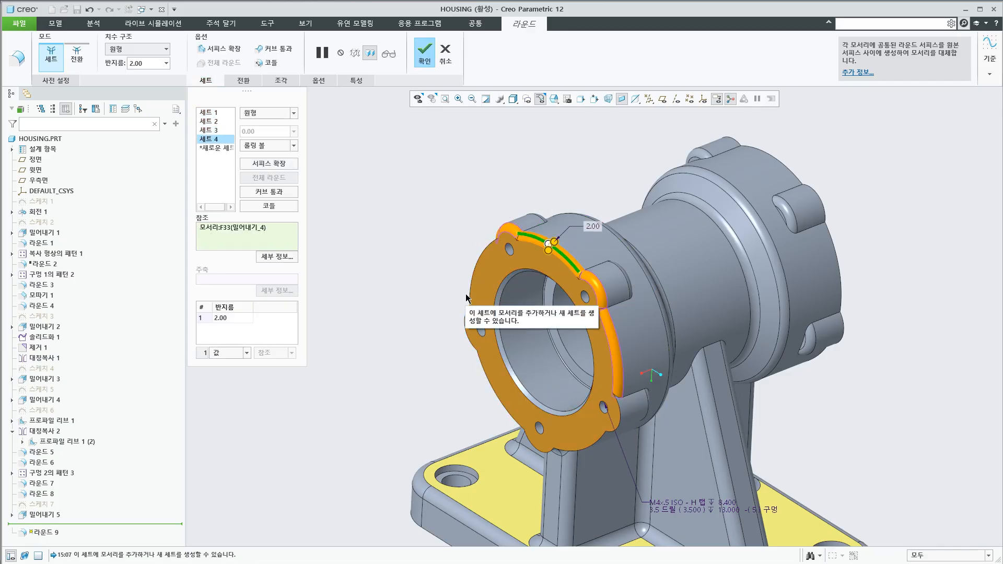
key(Escape)
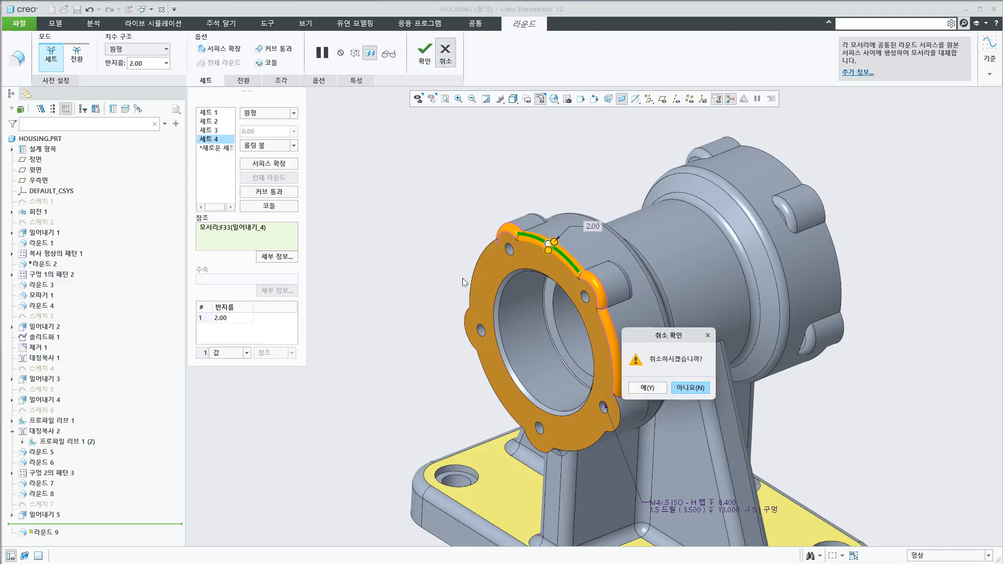
click(651, 390)
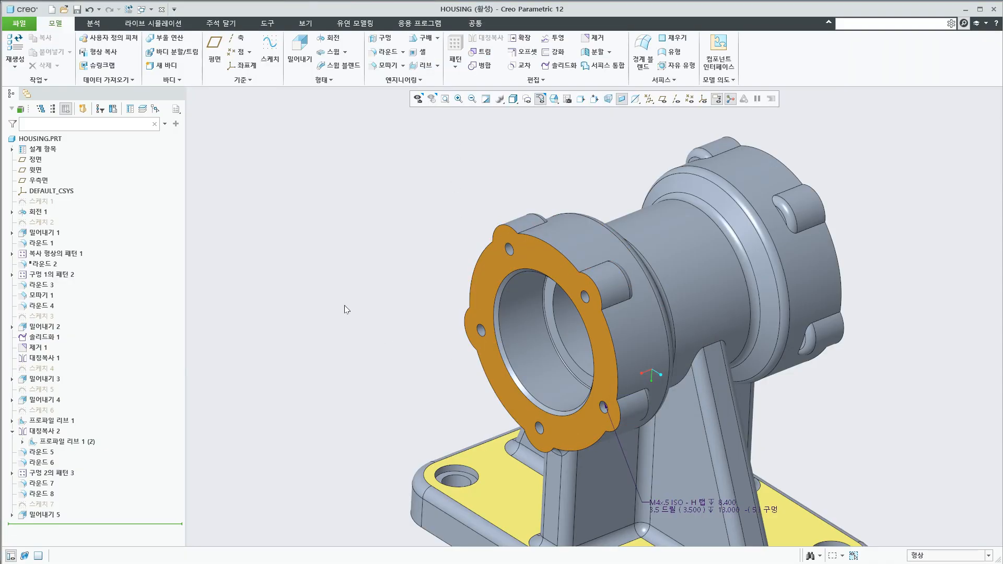
Start a Round of radius 2.00 on the near flange's entire outer boundary by extending one edge to the face's surface loop
click(372, 56)
middle_drag(416, 302, 416, 294)
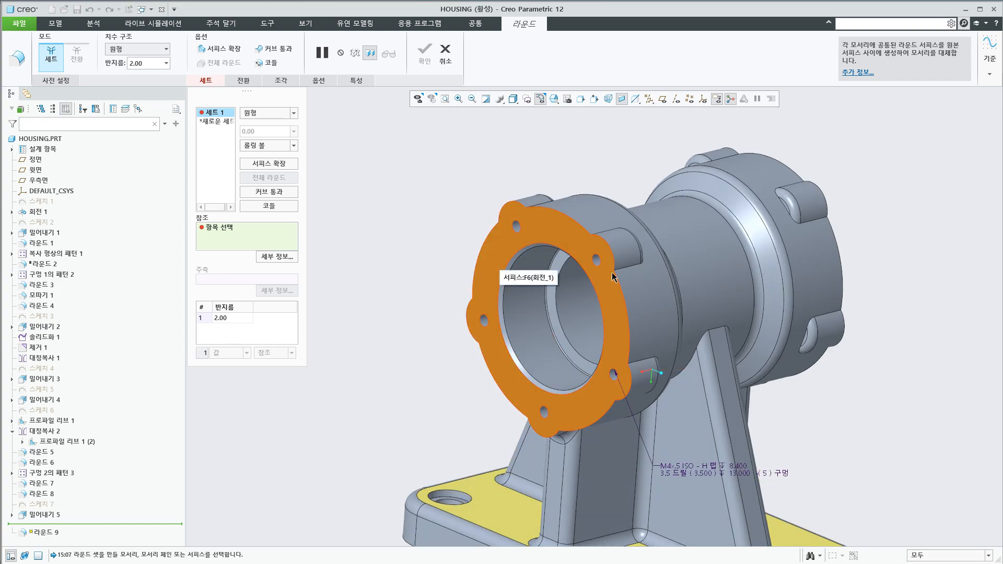
click(620, 302)
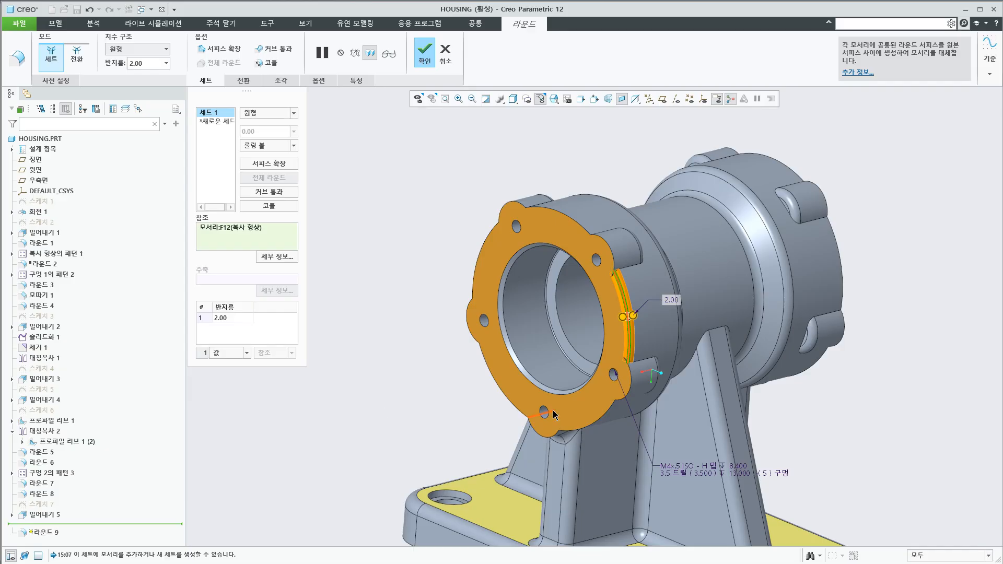
click(606, 288)
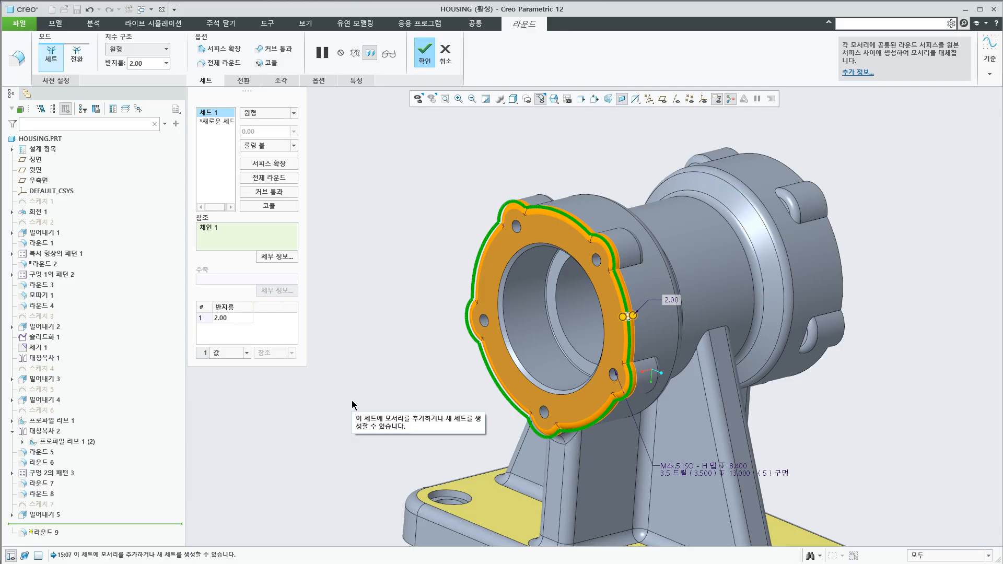
Add the opposite flange's complete outer boundary to the round set as a second chain, and cancel the feature
middle_drag(416, 384, 531, 422)
scroll(530, 422, up, 2)
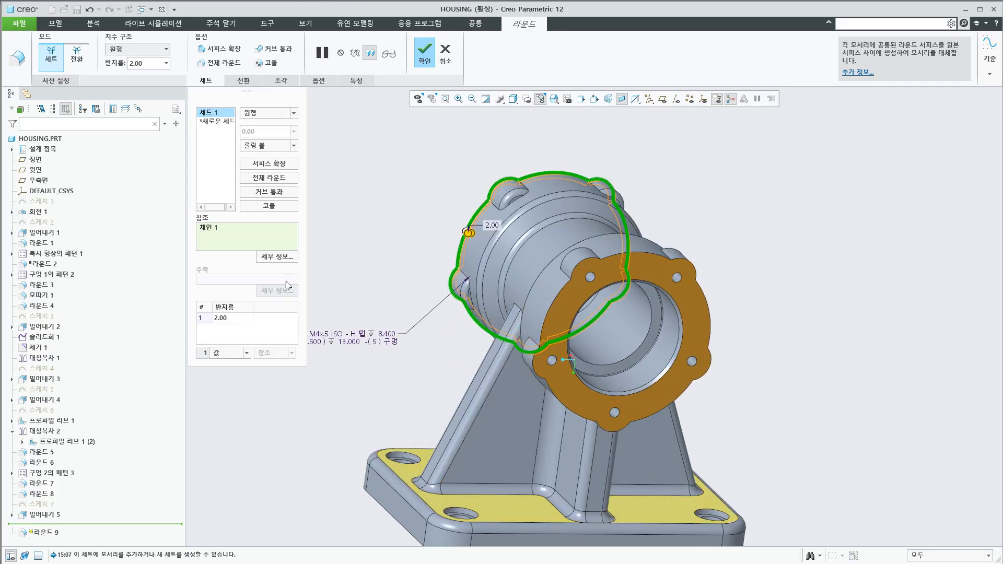
ctrl+click(562, 405)
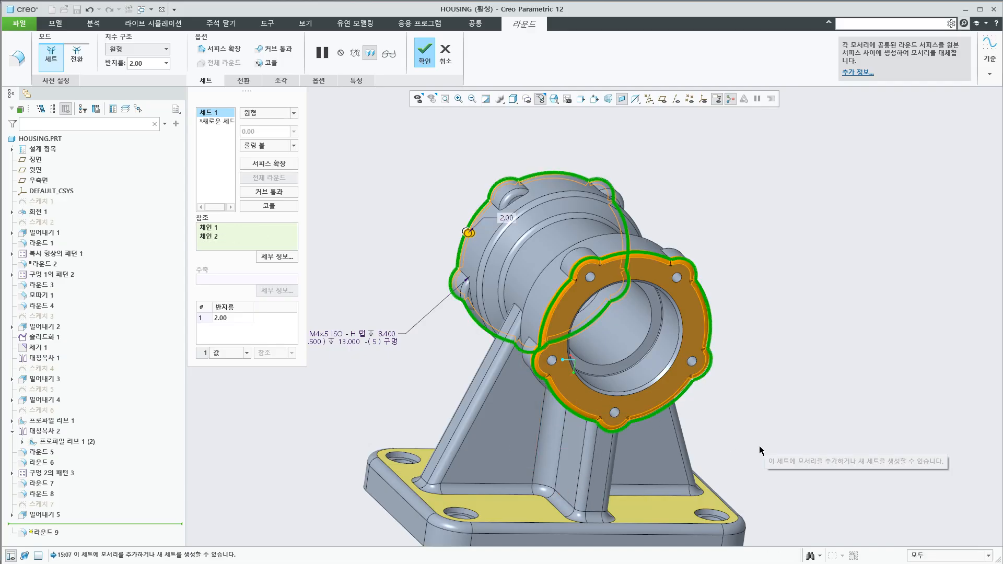
middle_drag(799, 459, 832, 456)
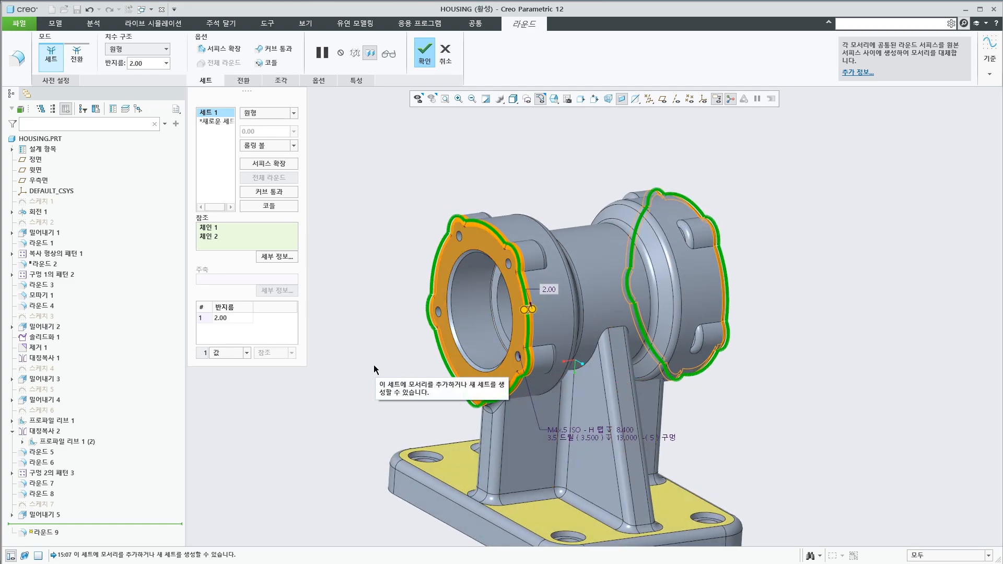
click(445, 53)
click(650, 389)
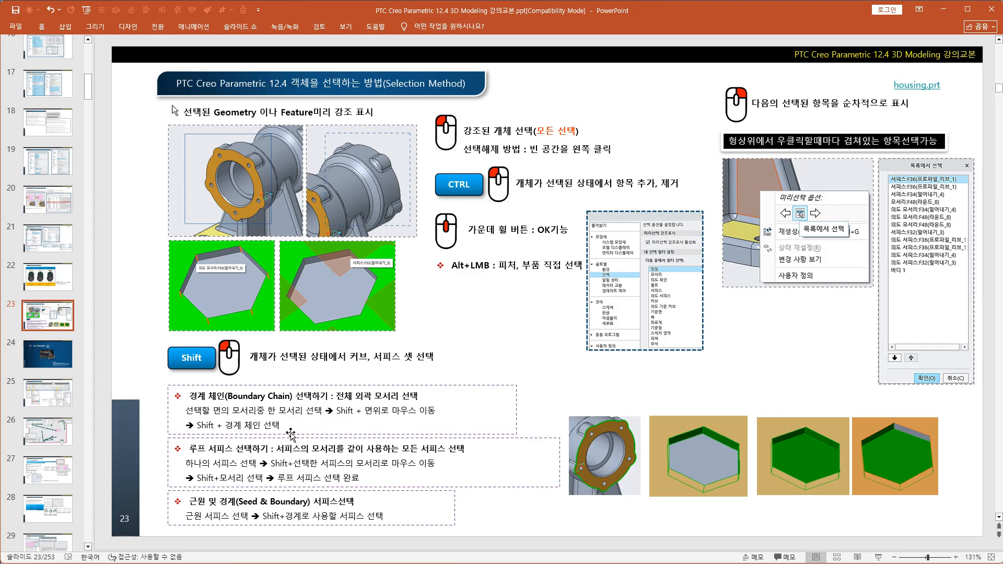
Switch back to Creo Parametric and start a 2.00 Round on the near flange's whole outer boundary using the surface loop chain
key(alt+Tab)
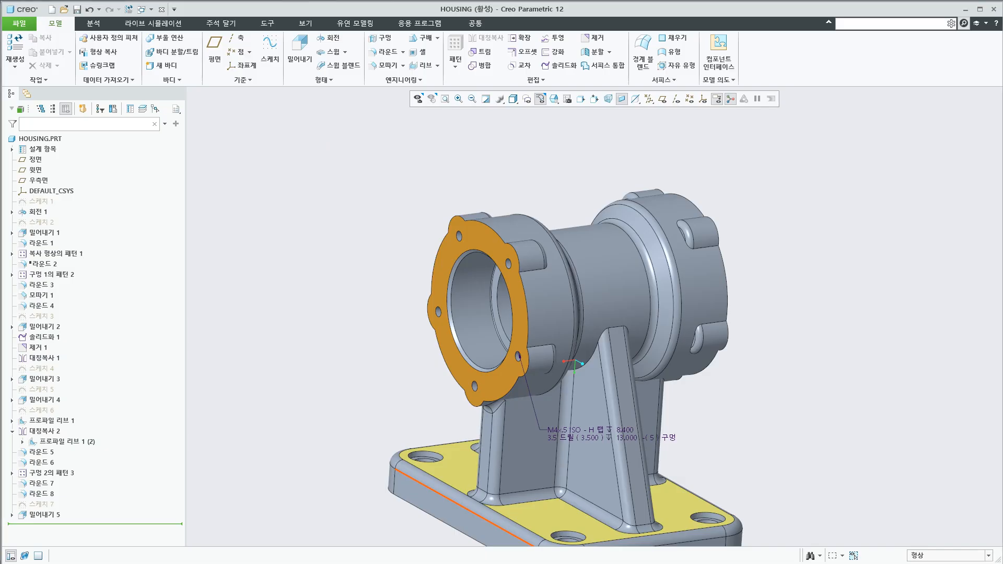
click(385, 51)
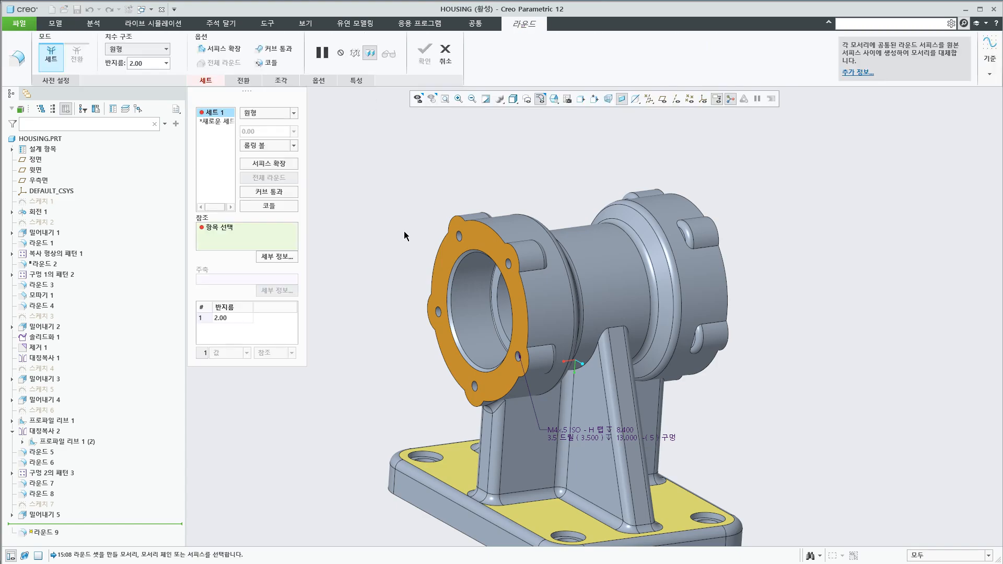
click(525, 316)
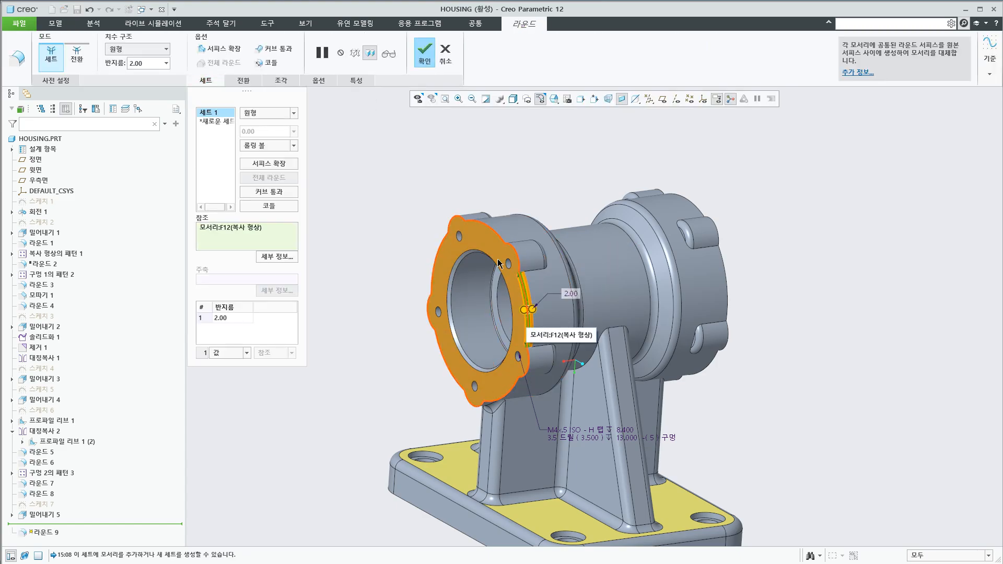
shift+click(526, 314)
Add an outer edge of the opposite flange to the same round set and extend it to the face's full outer boundary chain
mouse_move(422, 395)
middle_down()
mouse_move(573, 385)
mouse_move(678, 402)
middle_up()
ctrl+click(696, 392)
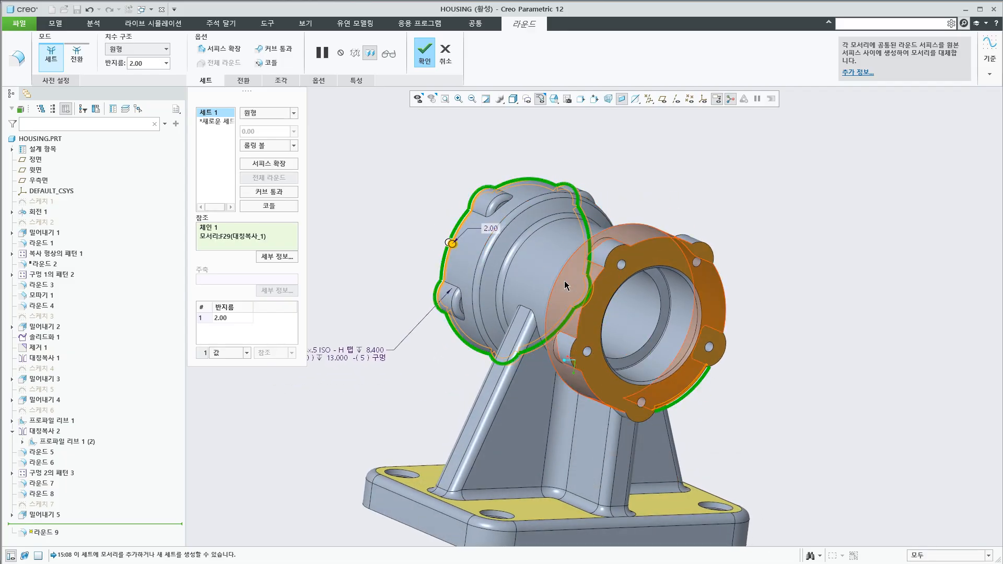
shift+click(674, 391)
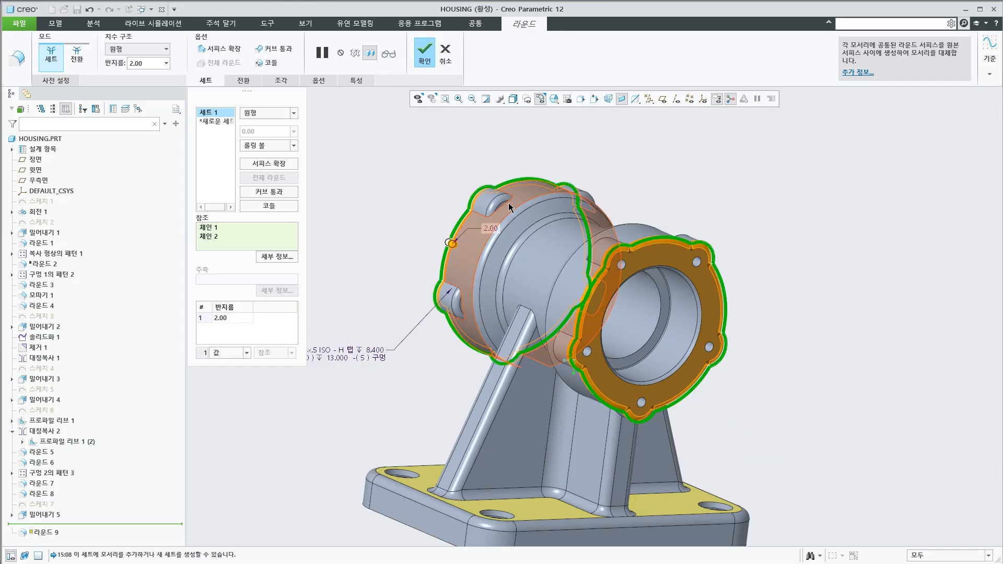
Accept the round on the two flange boundary chains, and delete that round feature from the model
click(426, 59)
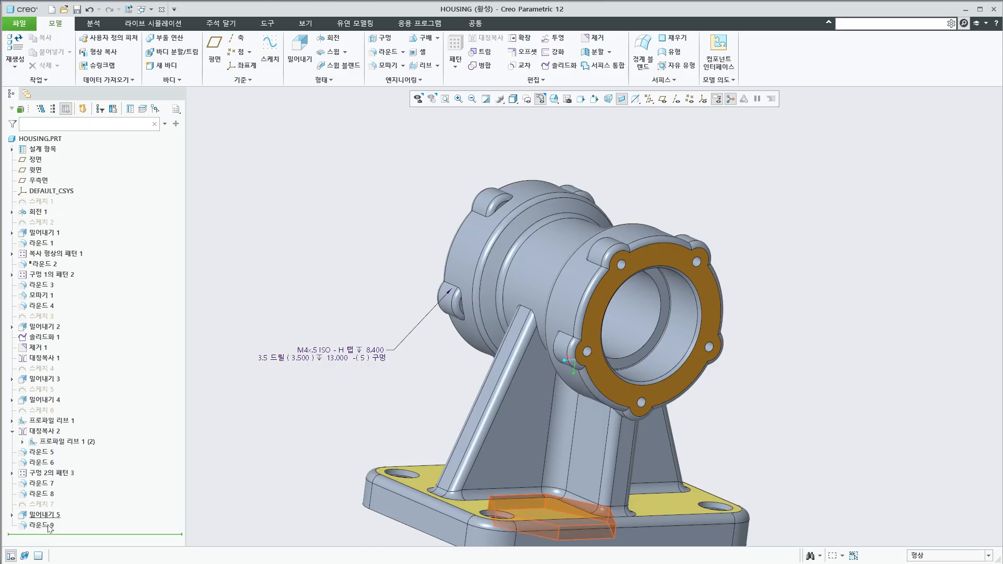
key(Delete)
click(705, 392)
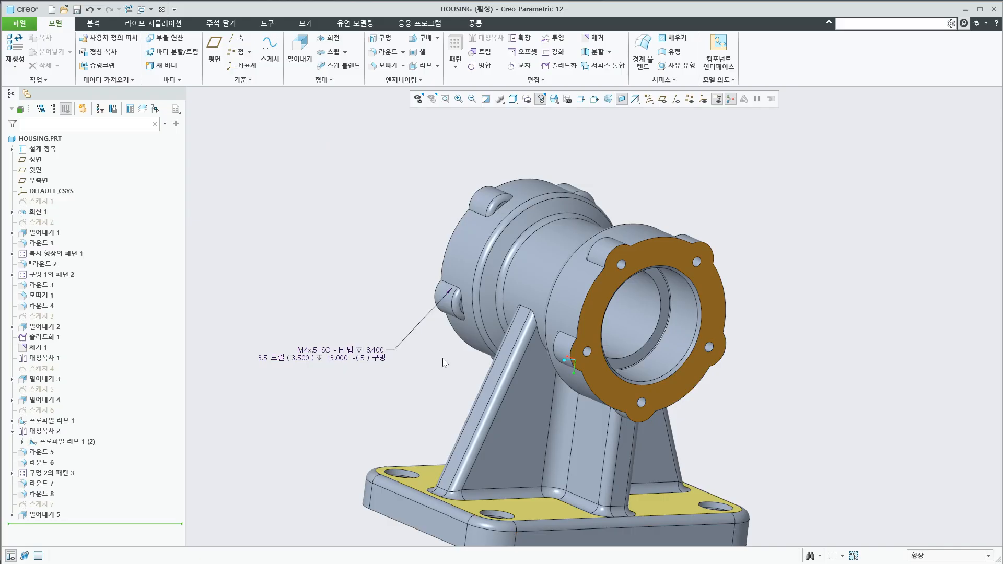
Select one side wall of the hexagonal pocket on the base's underside, and clear the selection
scroll(443, 359, up, 3)
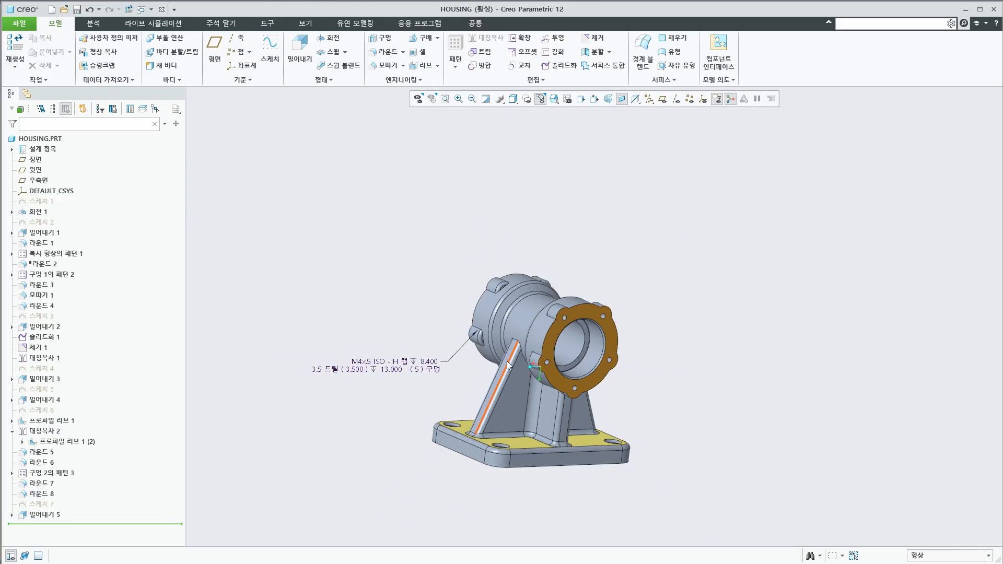
middle_drag(443, 359, 521, 286)
scroll(527, 293, down, 5)
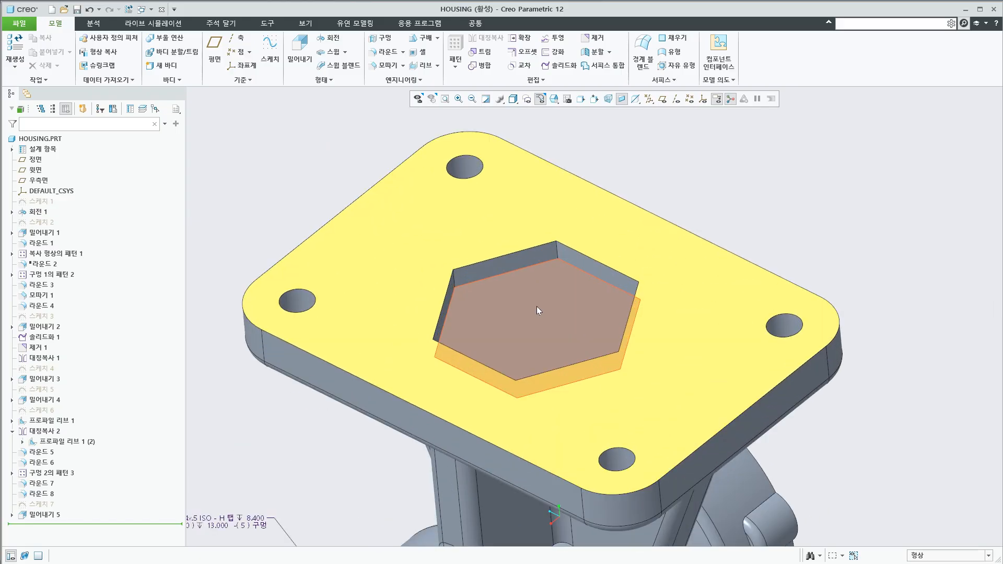
click(525, 259)
click(581, 265)
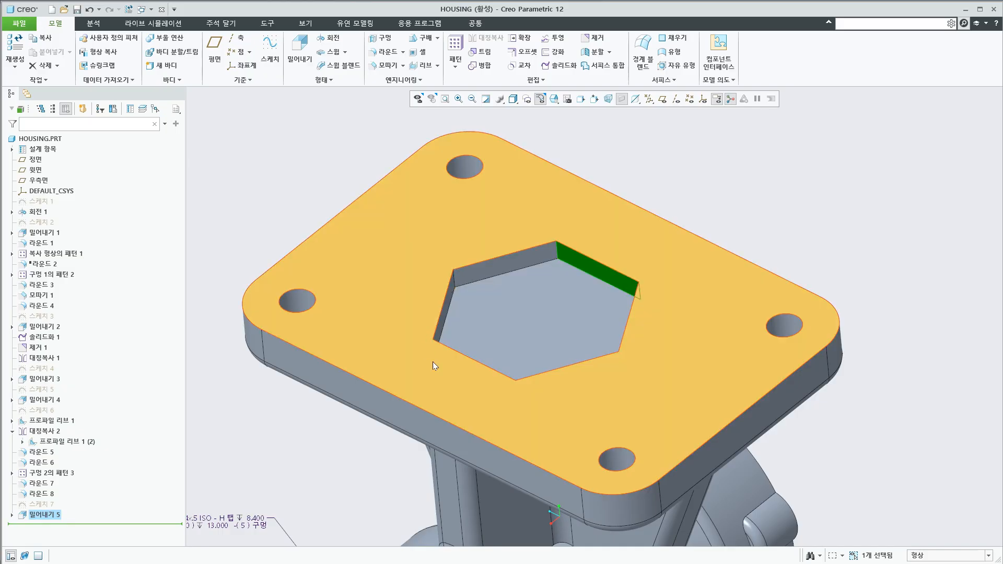
click(754, 204)
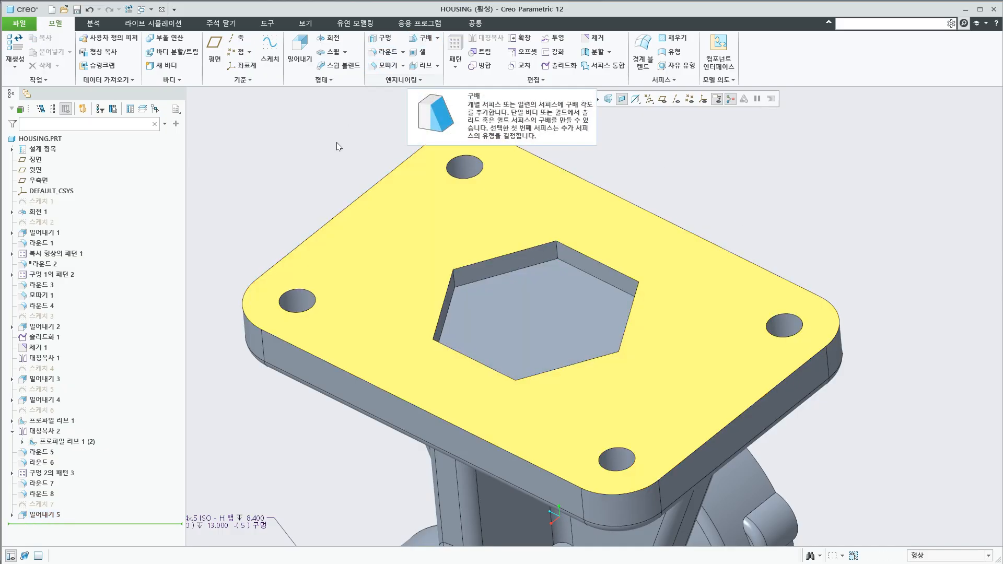
scroll(326, 190, up, 2)
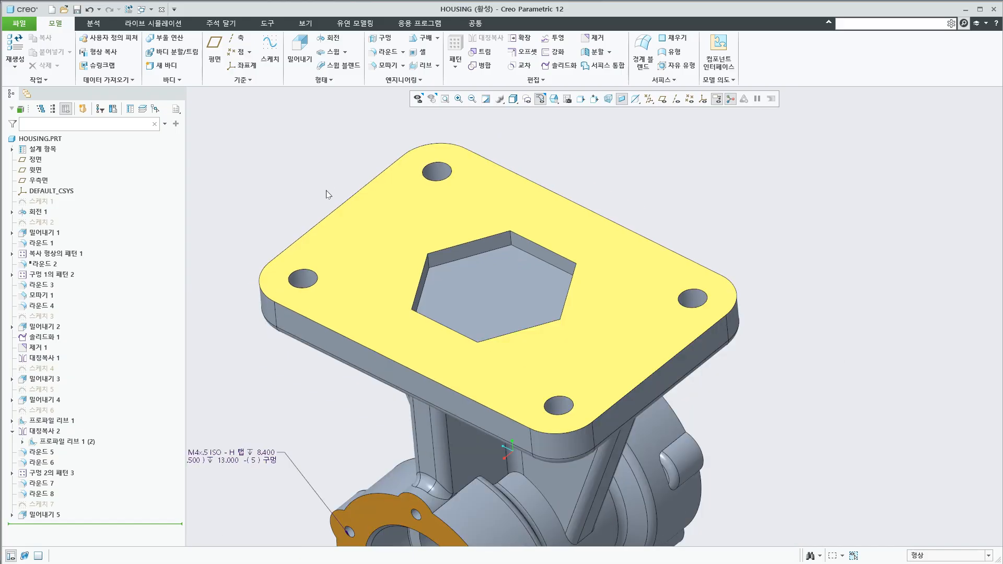
click(424, 38)
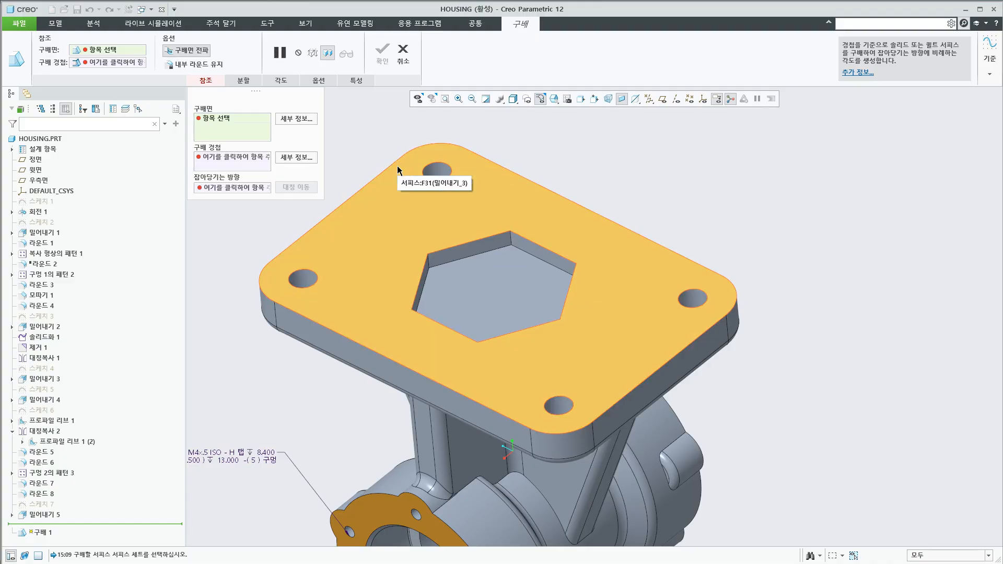
click(398, 171)
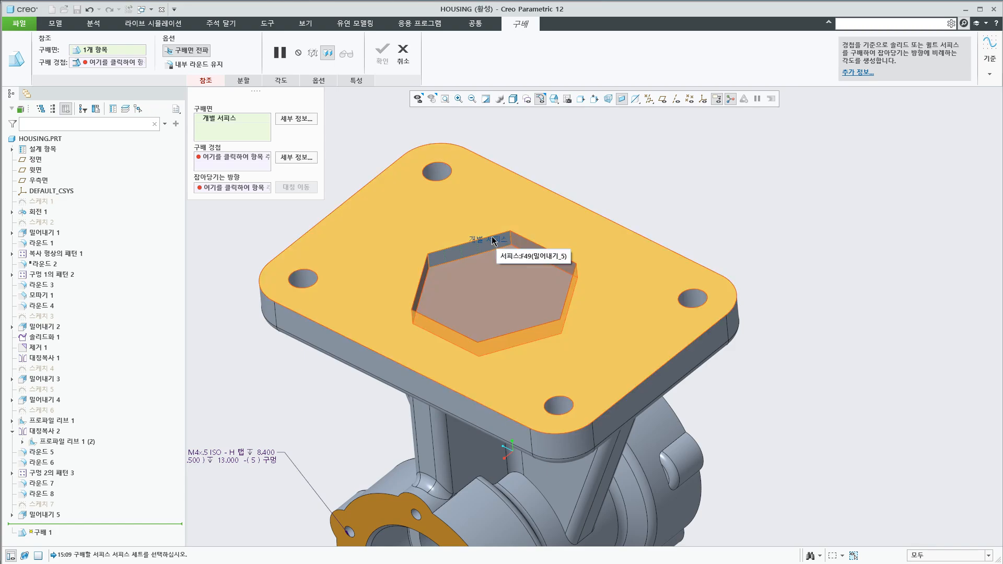
key(Escape)
key(Escape)
key(Escape)
key(Escape)
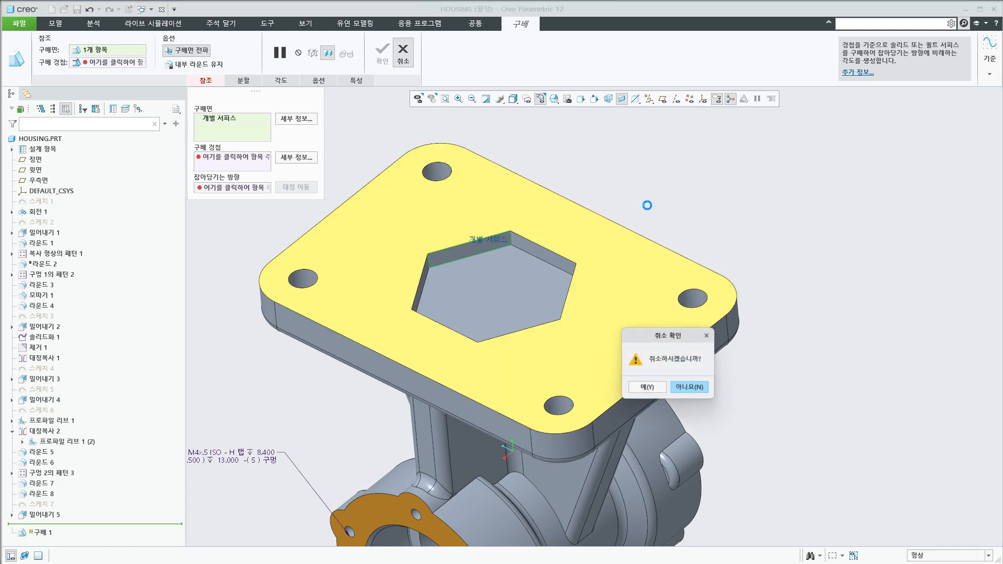
key(Escape)
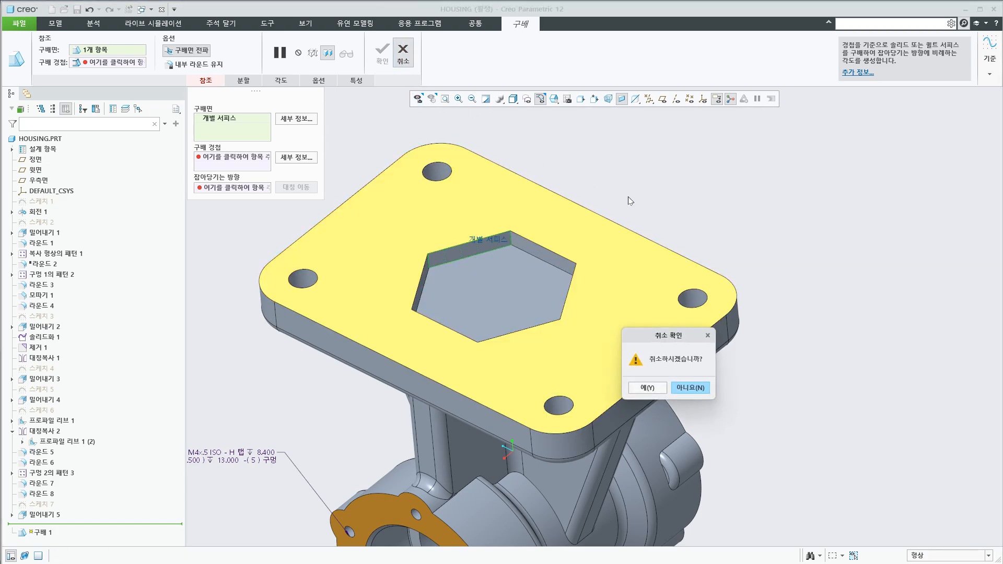
click(659, 391)
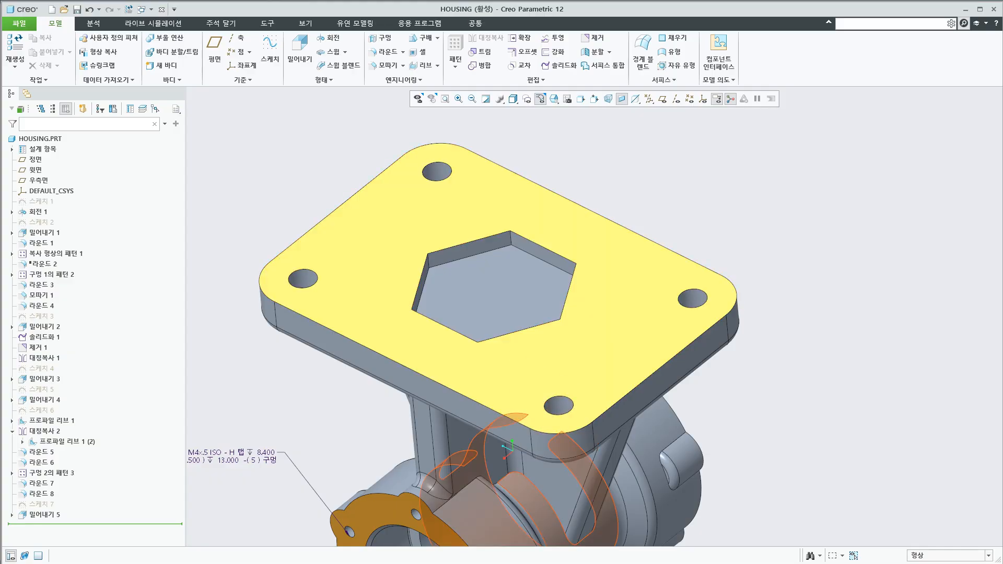
Select the flat underside face of the base around the hexagonal pocket, and clear the selection
key(alt+Tab)
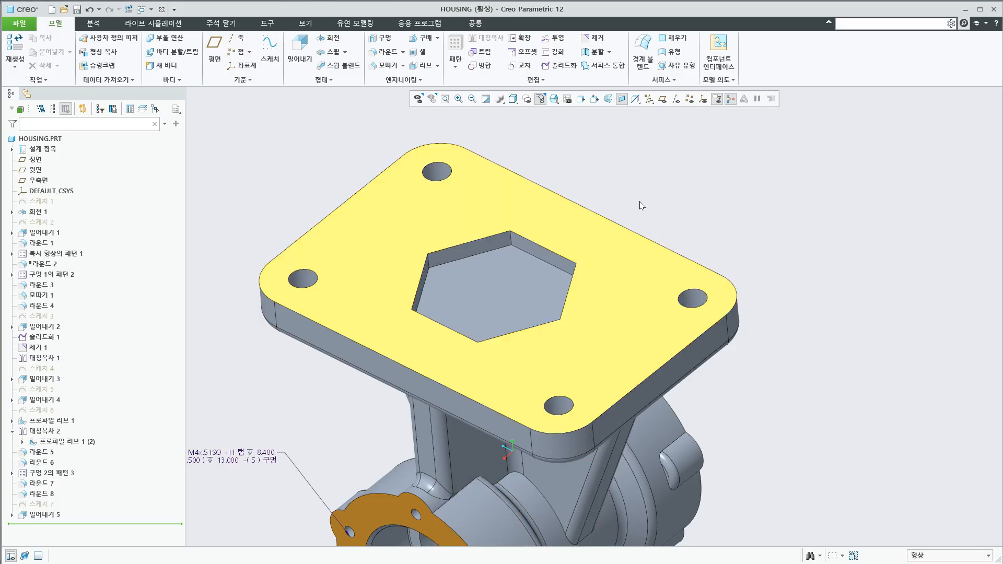
click(603, 286)
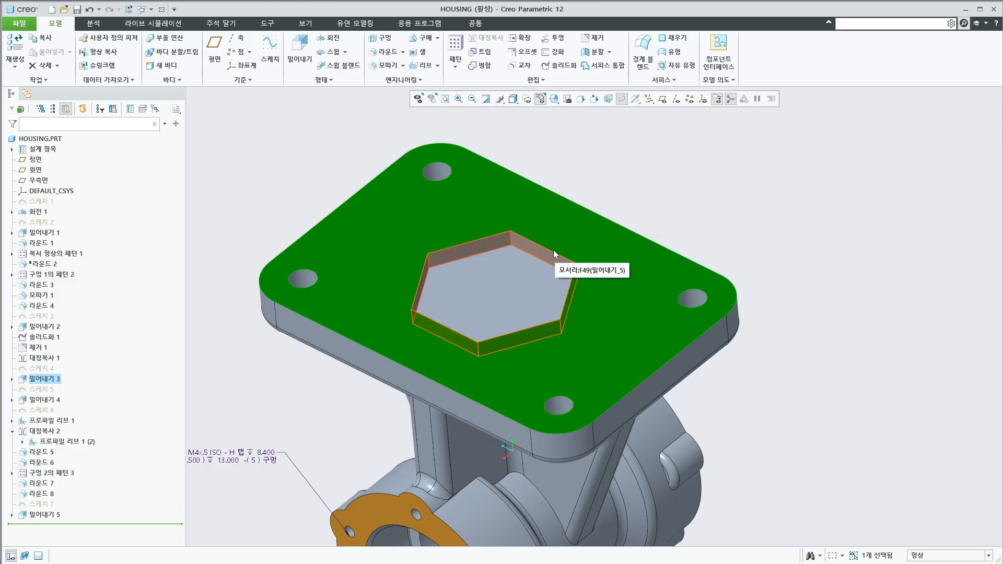
click(738, 351)
click(647, 332)
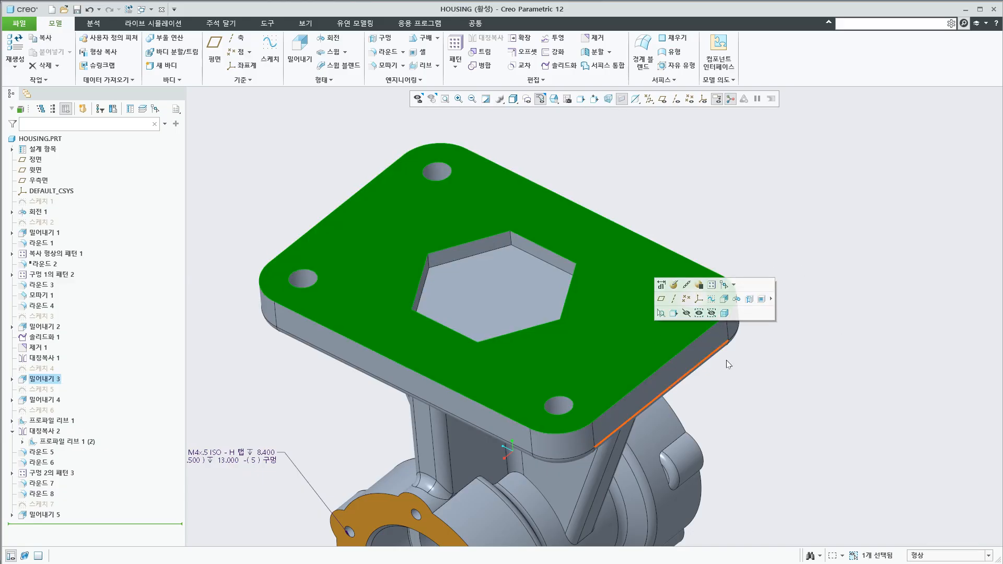
click(727, 360)
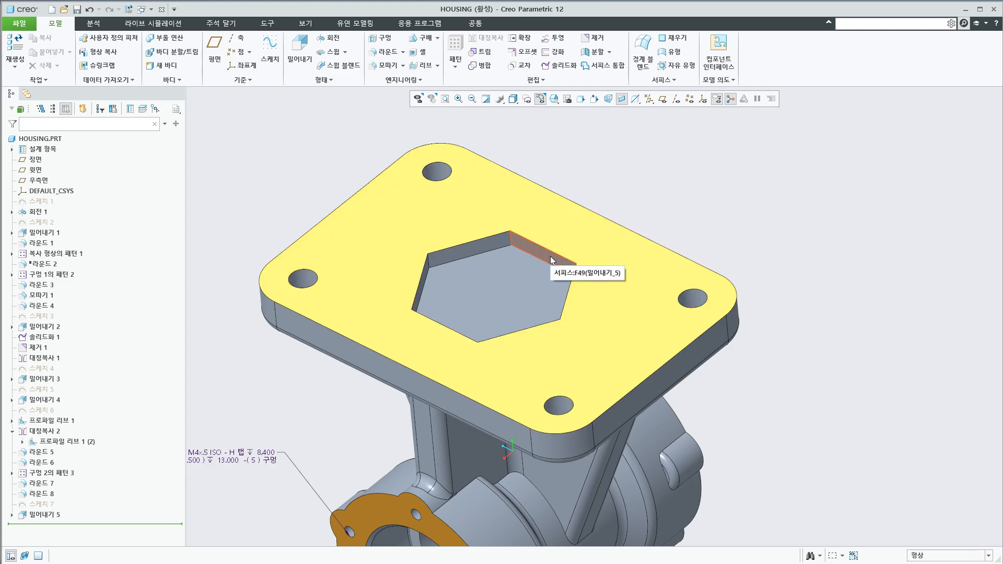
Practise selecting the pocket's side walls as loop surfaces from the base's underside face and a hexagon edge, clearing the selection each time
click(632, 271)
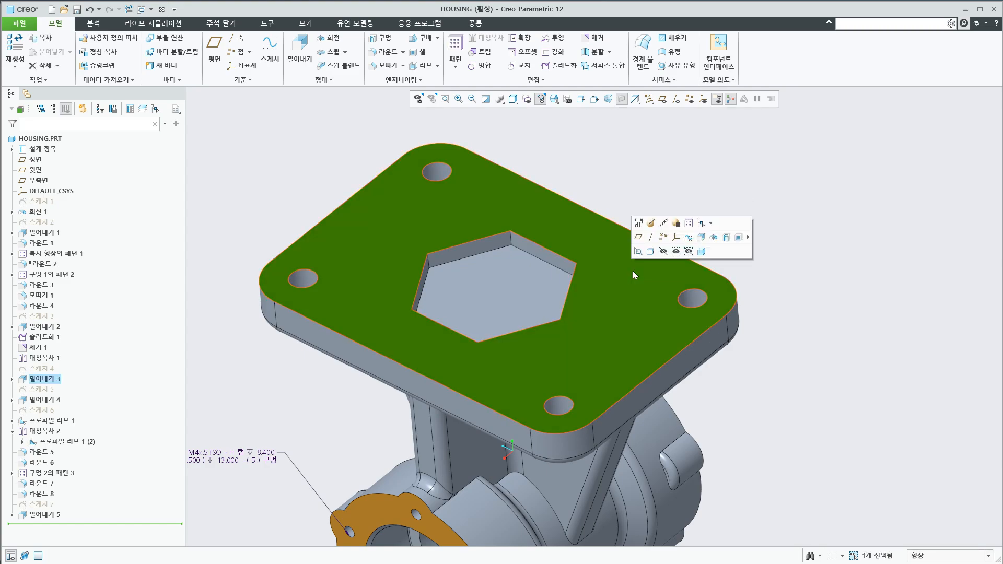
click(553, 253)
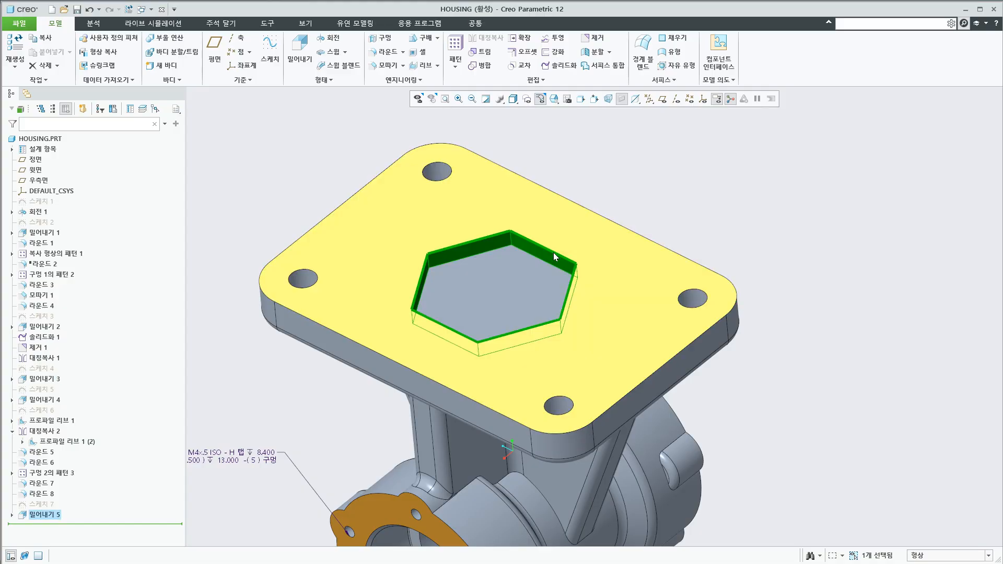
click(811, 262)
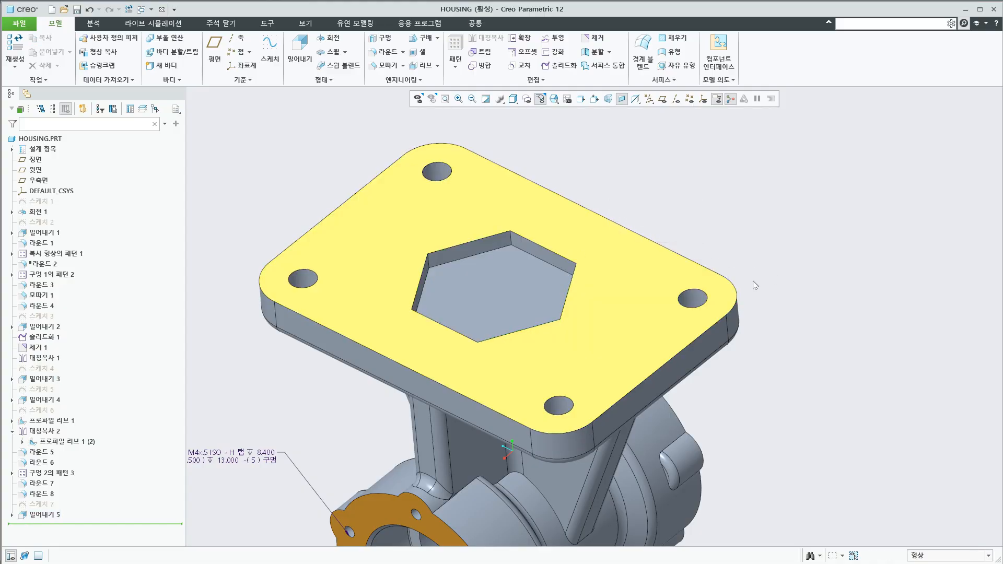
click(637, 298)
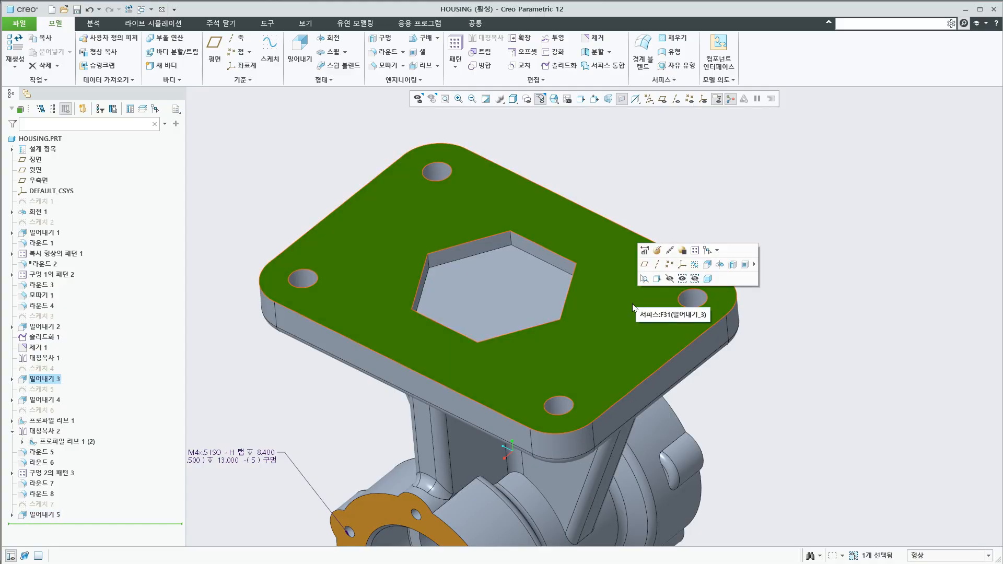
click(559, 255)
click(779, 276)
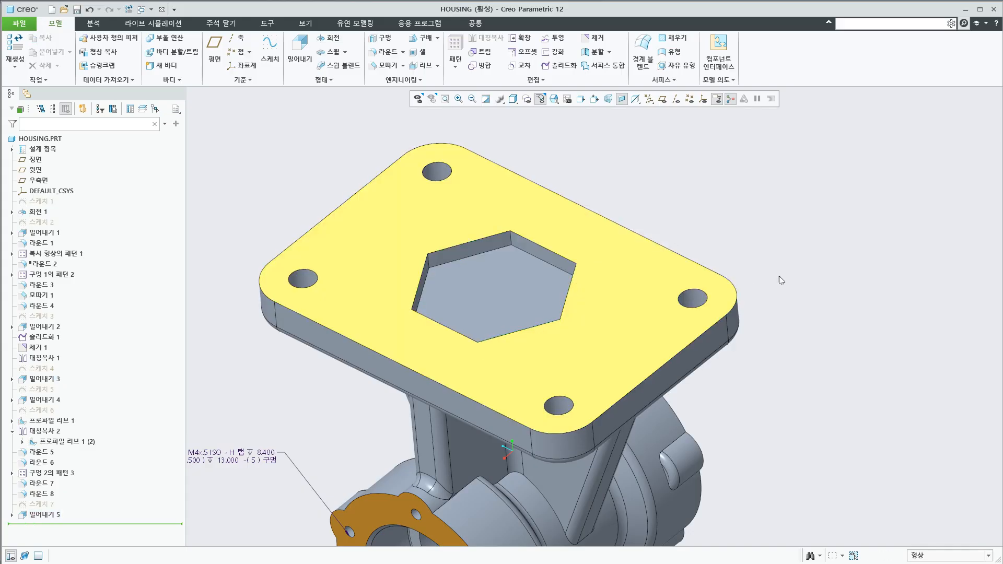
Start a Draft and select the hexagonal pocket's side walls as loop surfaces, using the underside face and a hexagon edge
click(424, 38)
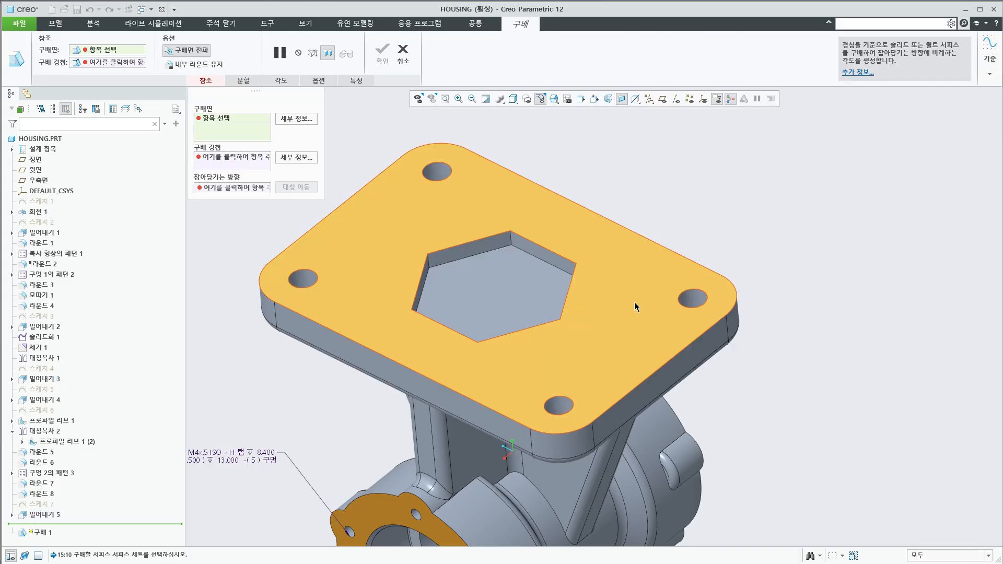
click(633, 302)
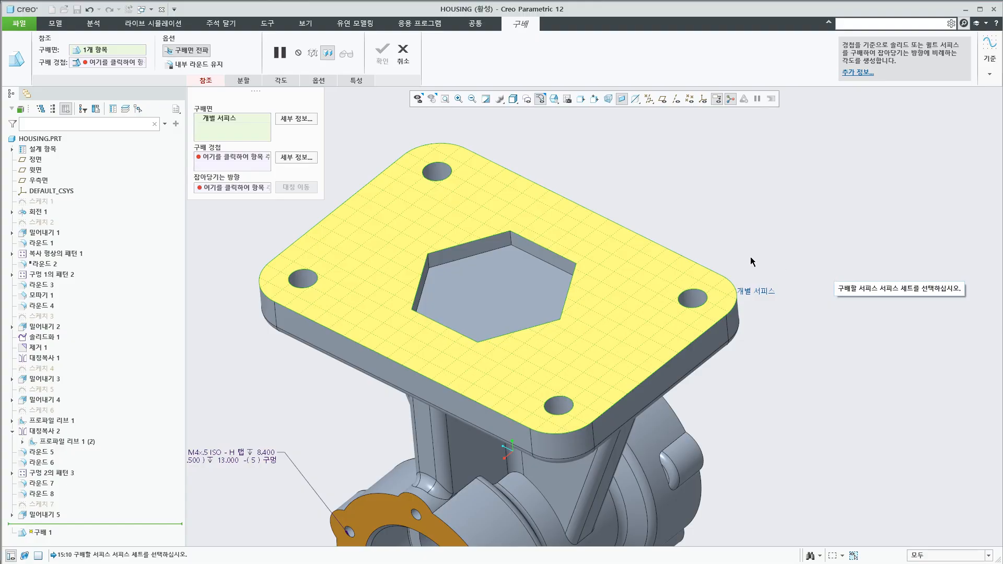
shift+click(548, 251)
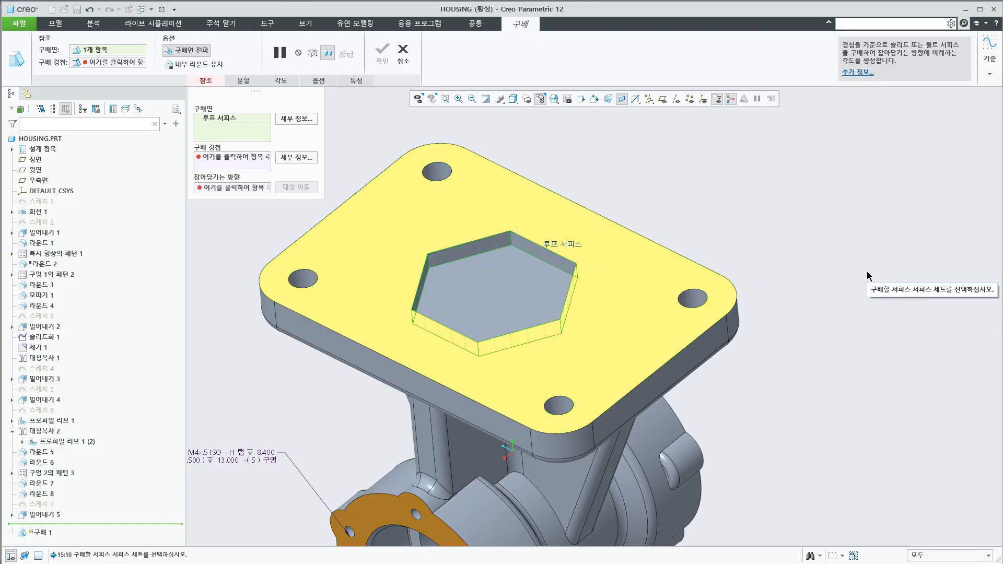
Use the base's underside face as the draft hinge, set the draft angle to 35.0 degrees, and complete the feature
click(243, 160)
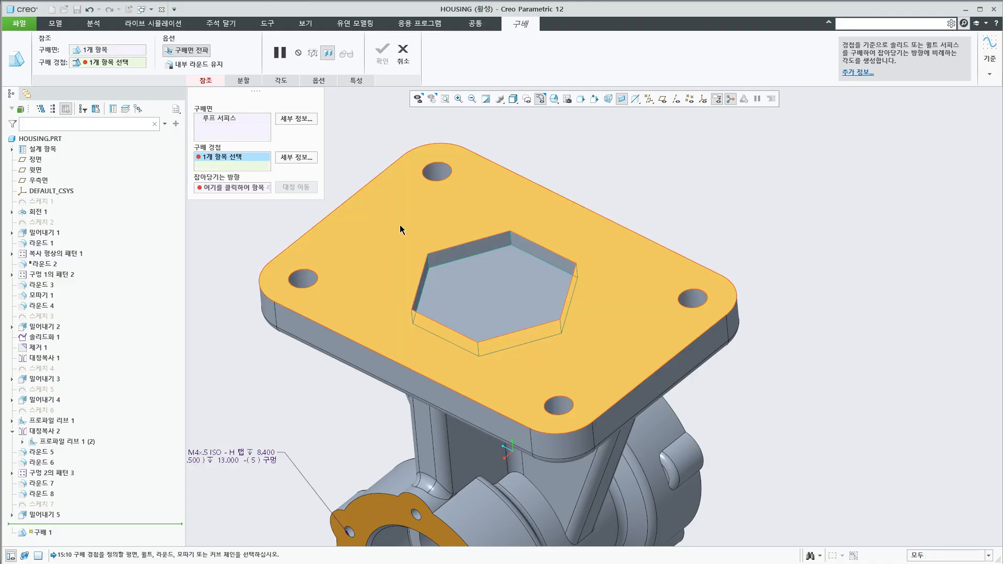
click(622, 281)
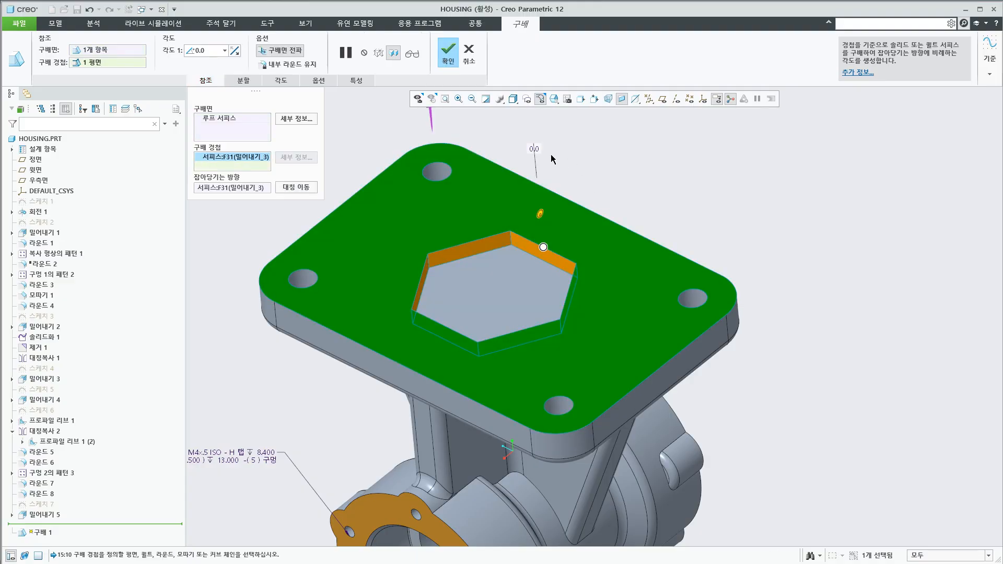
drag(540, 213, 557, 207)
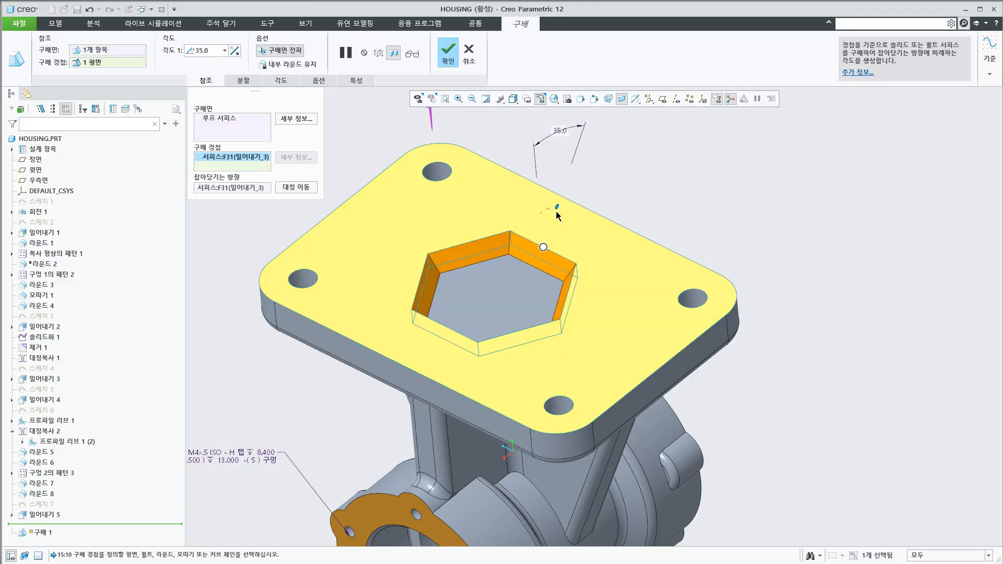
click(448, 53)
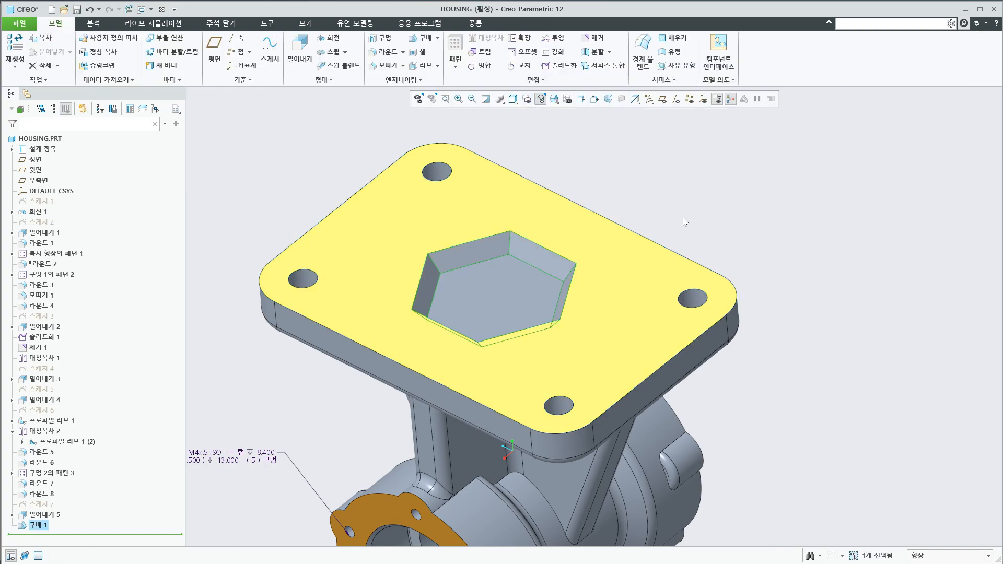
Check the selection method slide in PowerPoint, return to Creo Parametric, and delete the draft from the hexagonal pocket
middle_drag(649, 263, 650, 412)
key(alt+Tab)
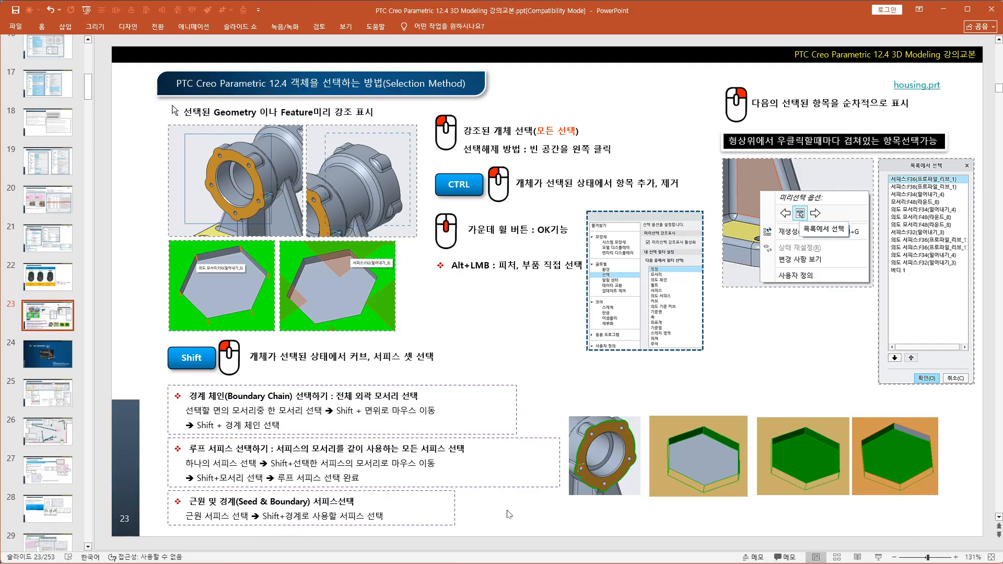
key(alt+Tab)
middle_drag(547, 453, 584, 314)
click(35, 526)
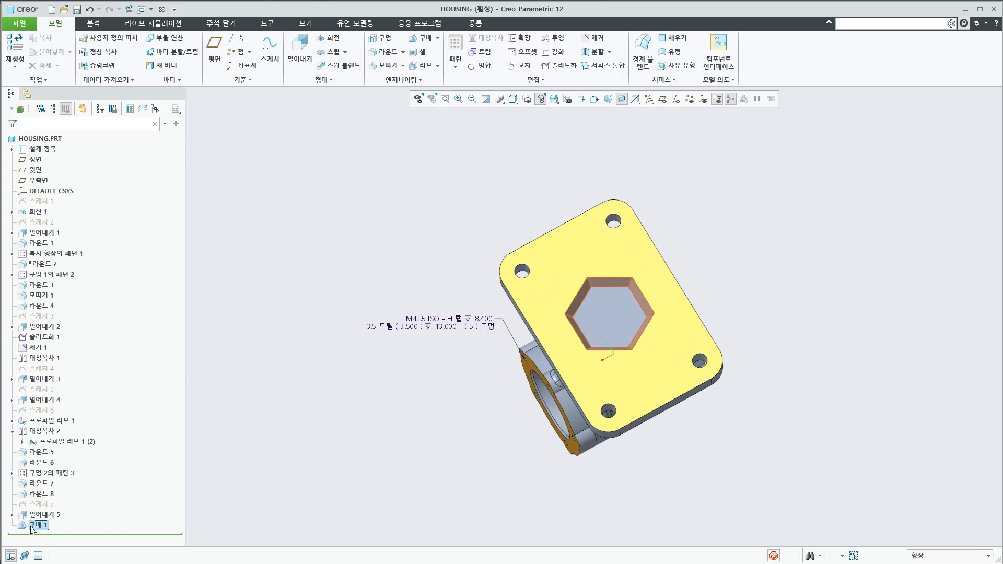
key(Delete)
click(730, 391)
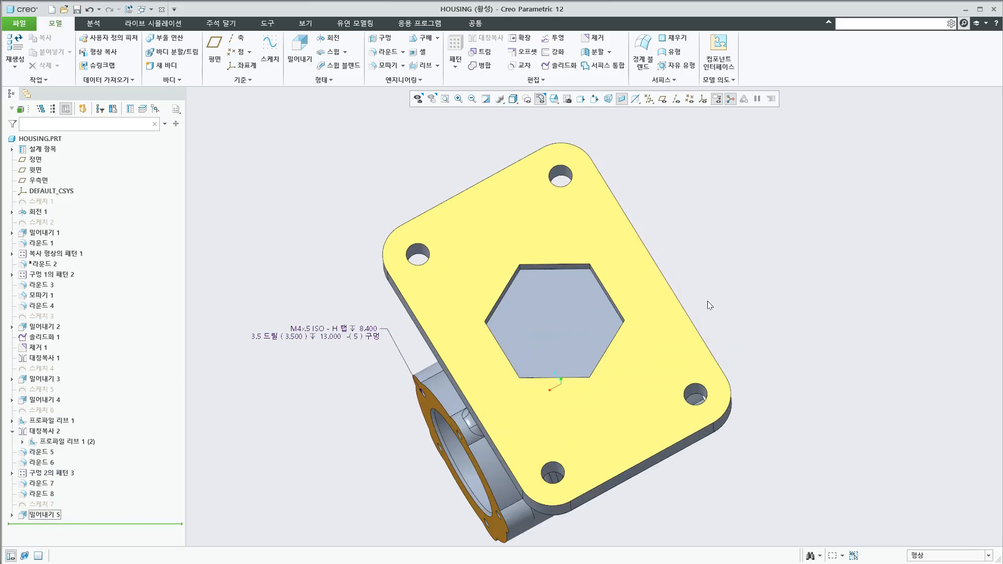
Try picking the hexagonal pocket's floor and the surrounding underside face as a seed and boundary selection, and clear the selection
scroll(707, 302, down, 1)
middle_drag(637, 363, 649, 295)
click(537, 247)
click(641, 294)
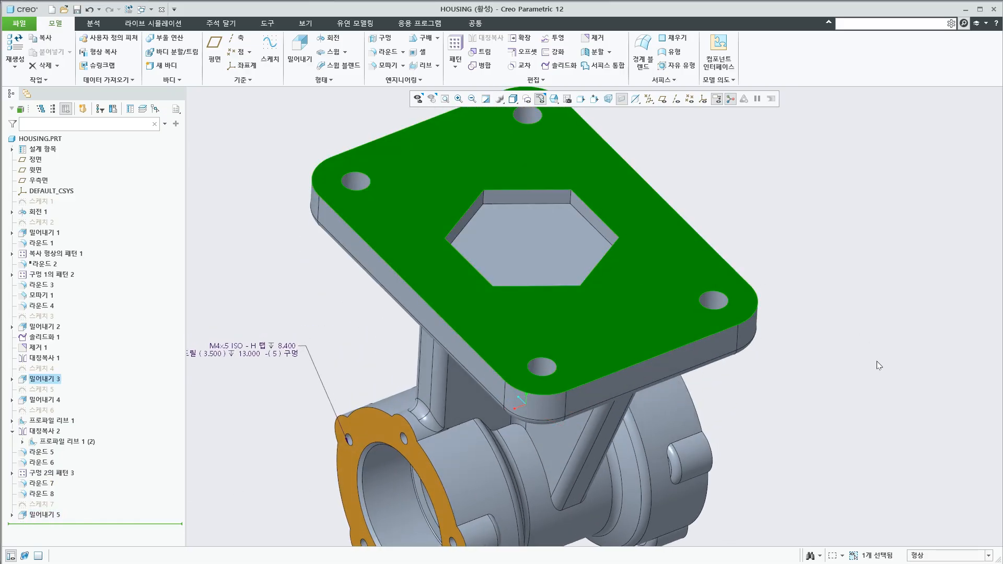
scroll(845, 400, up, 2)
click(814, 241)
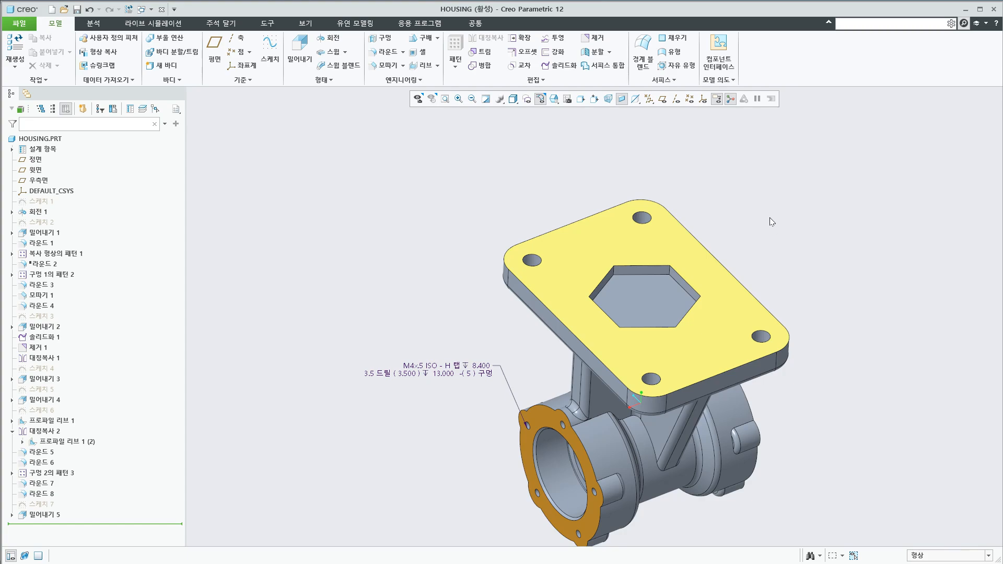
Try a Draft with the hexagonal pocket's floor as seed surface and the surrounding underside face as boundary, and cancel the feature
click(426, 39)
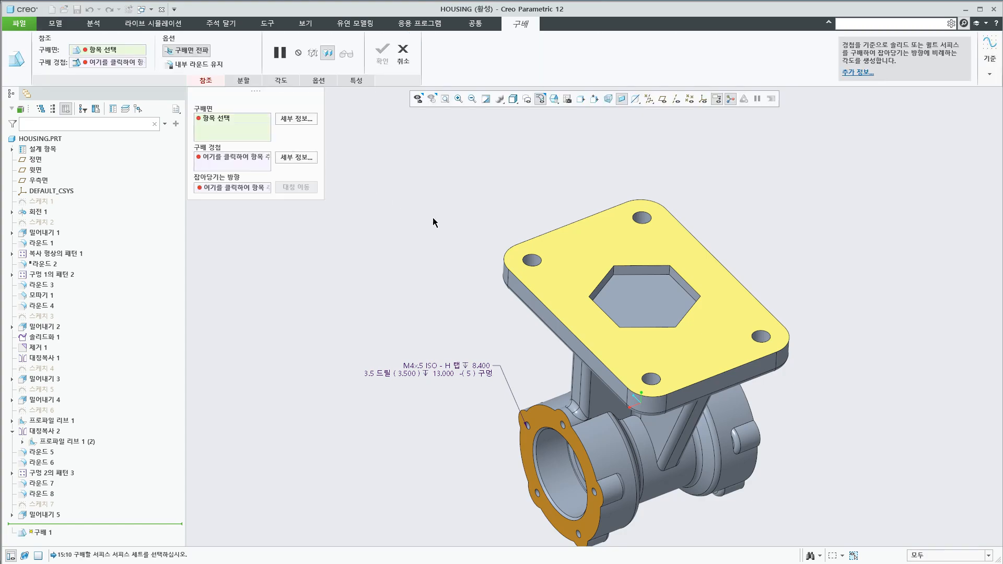
click(670, 336)
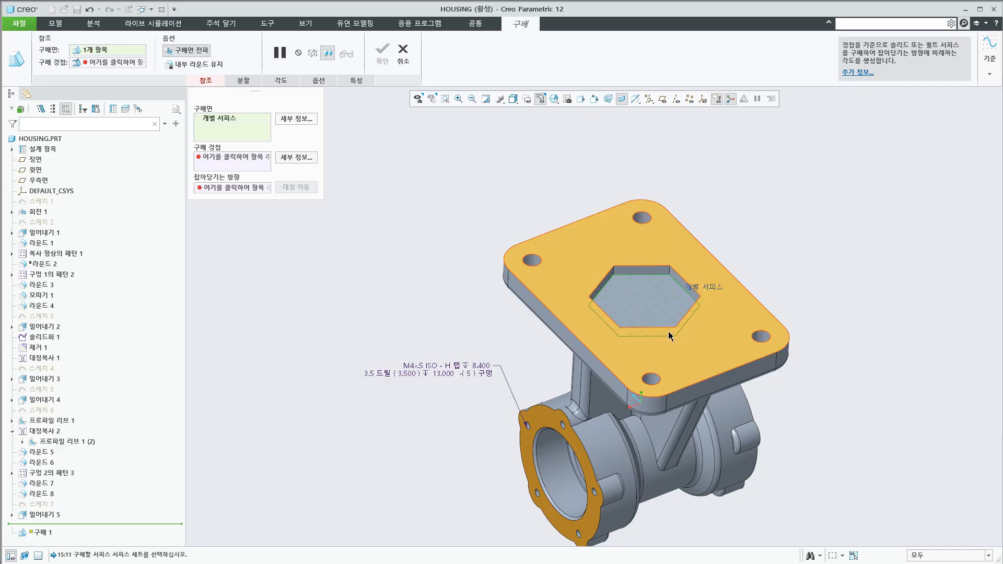
shift+click(718, 330)
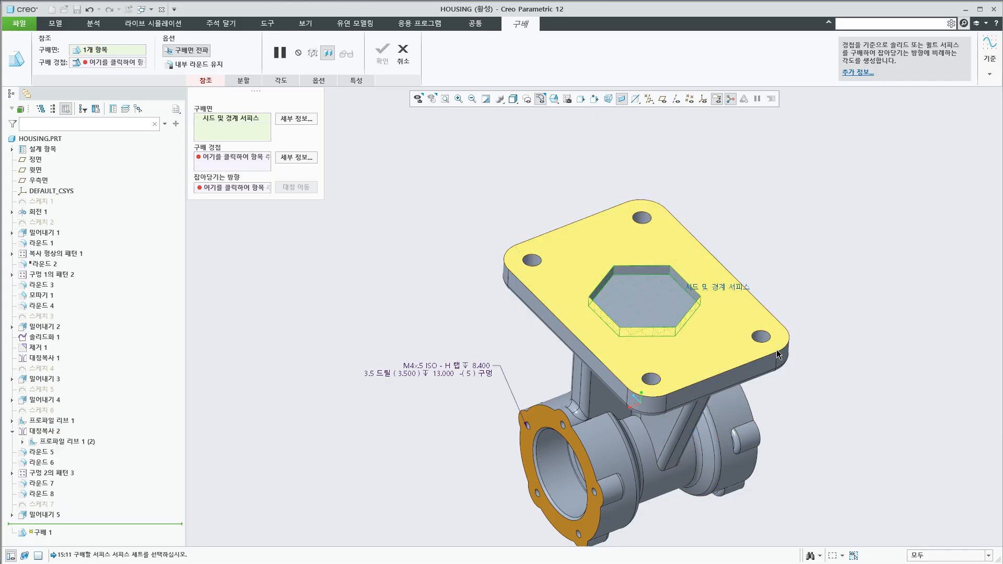
scroll(807, 312, up, 2)
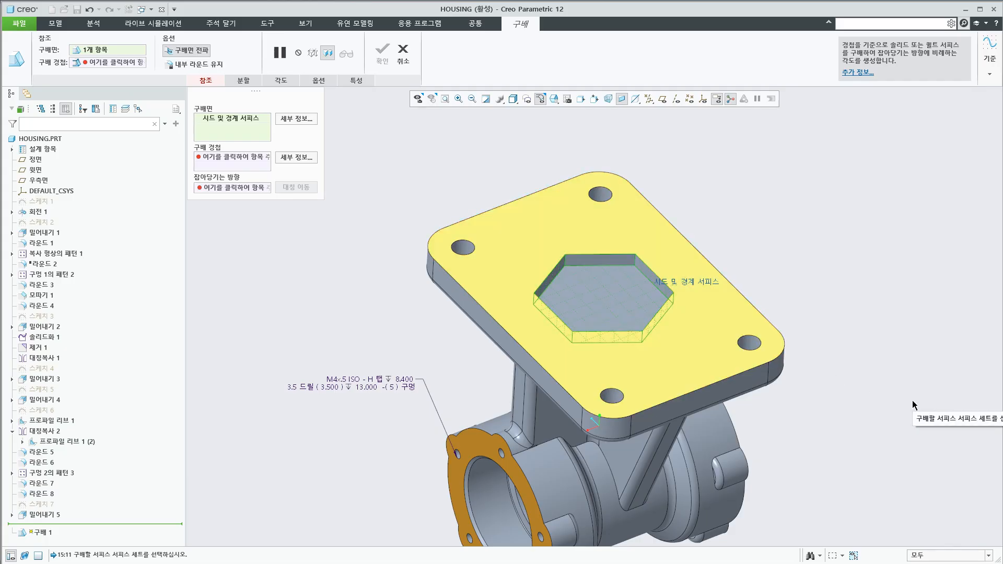
key(Escape)
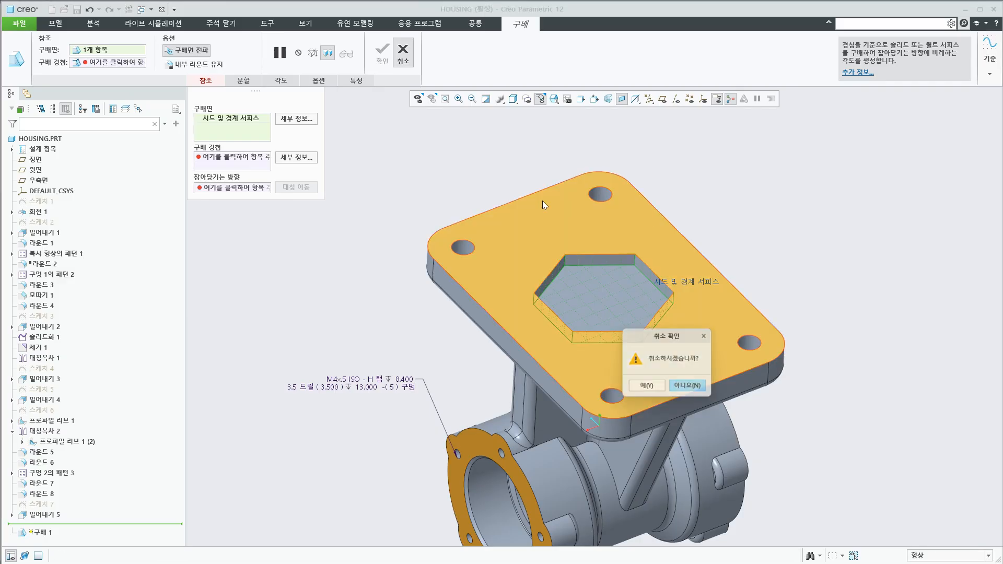
click(646, 388)
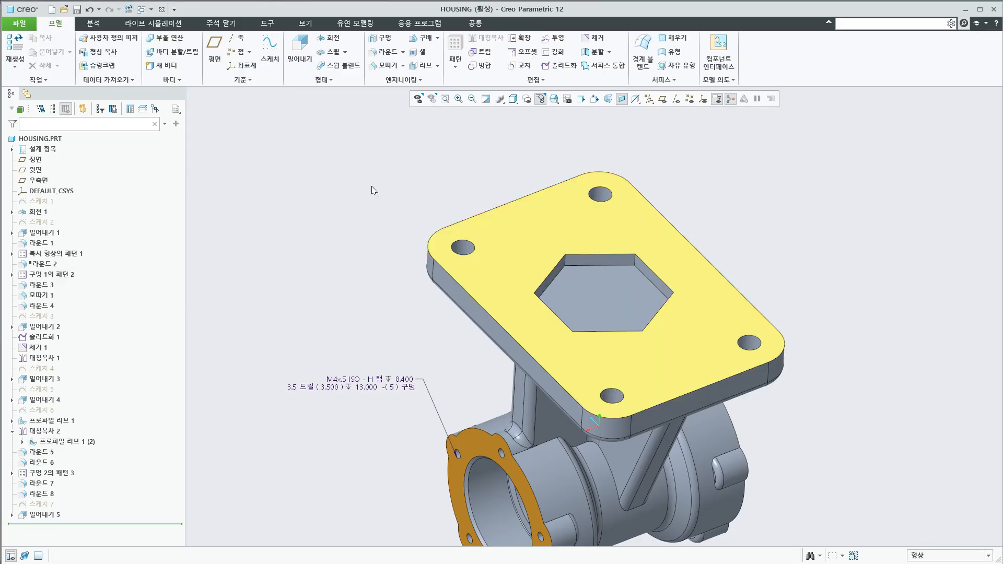
Offset the hexagonal pocket by 3.40 with Flexible Modeling, using its floor as seed surface and the surrounding underside face as boundary
click(355, 23)
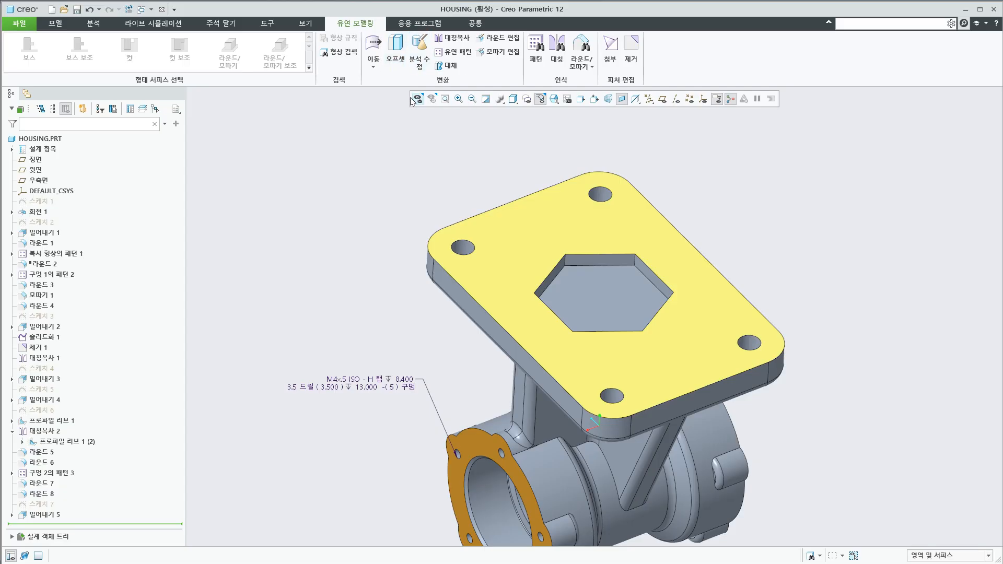
click(373, 68)
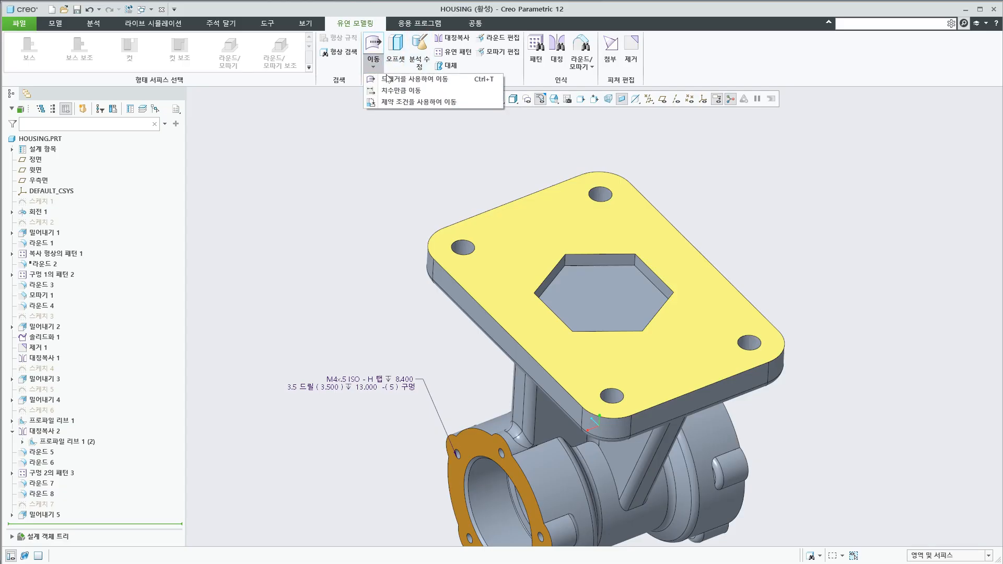
click(448, 134)
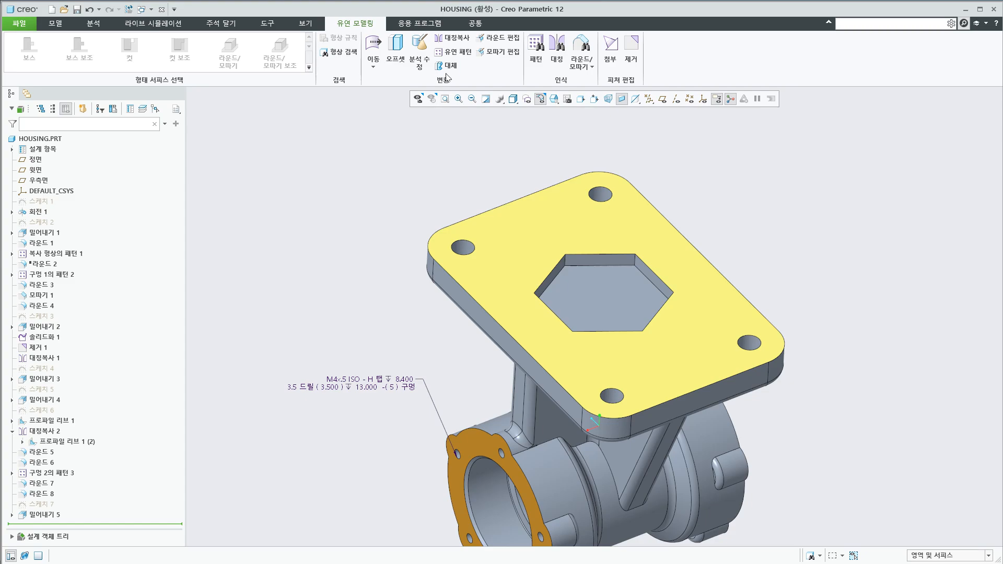
click(395, 52)
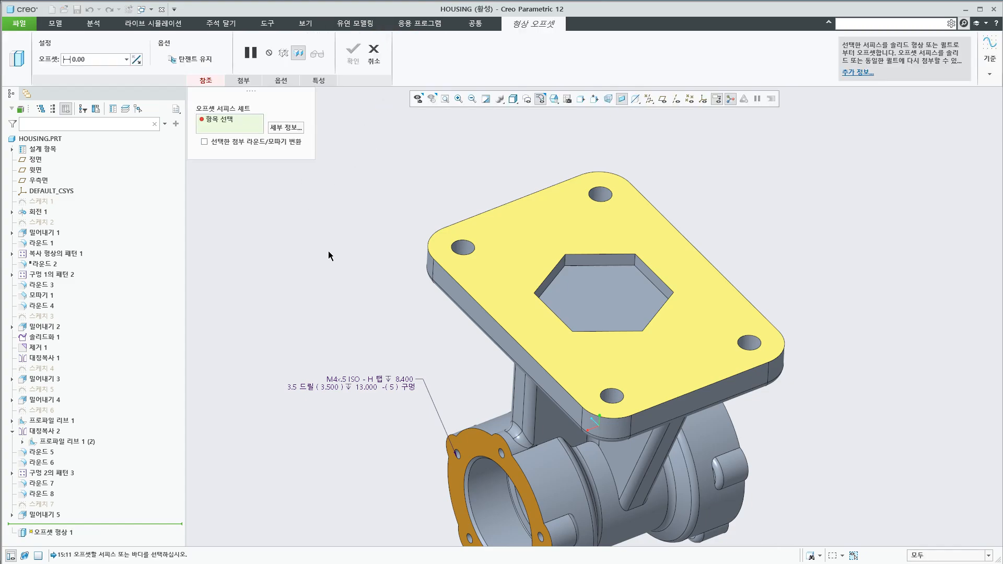
click(595, 295)
ctrl+click(785, 344)
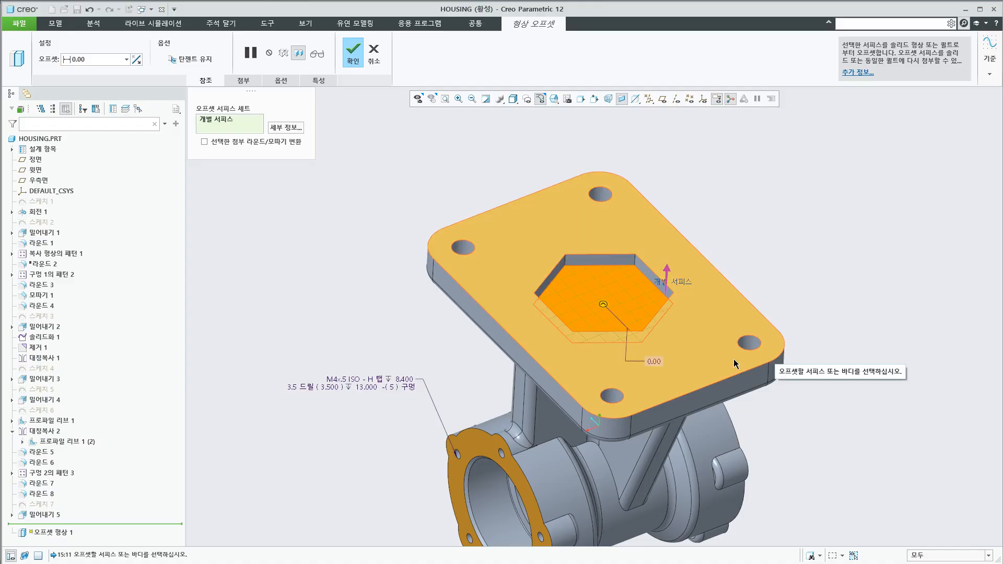
shift+click(700, 305)
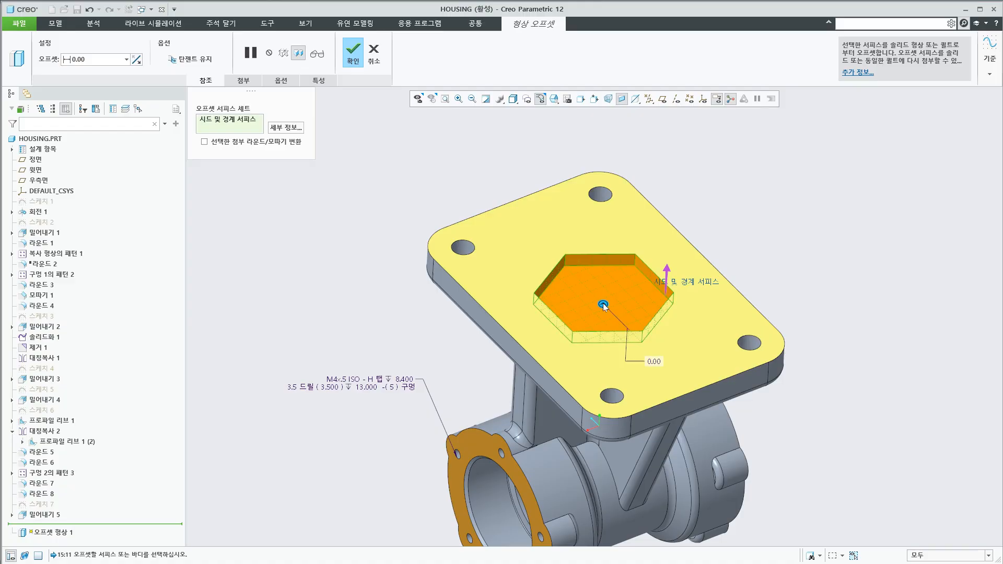
drag(602, 304, 603, 298)
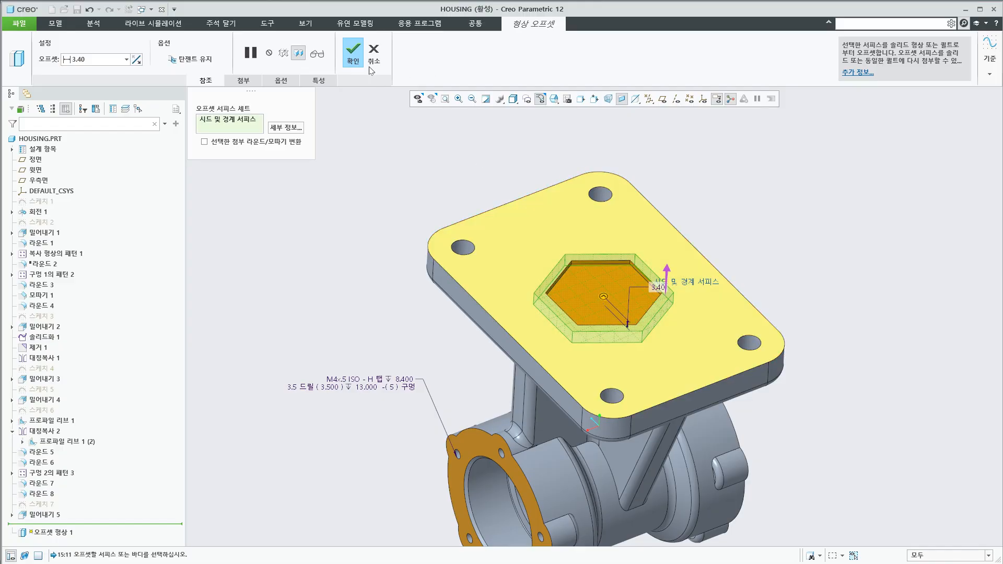
middle_click(769, 256)
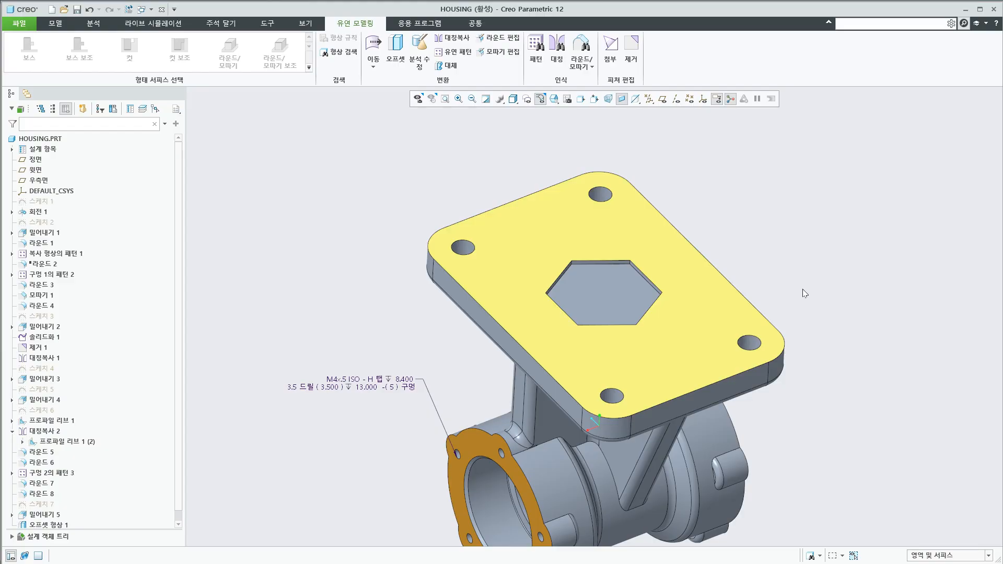
Pick geometry around the orange flange's upper tapped hole with the region and surface filter, and clear the selection
middle_drag(687, 259, 776, 374)
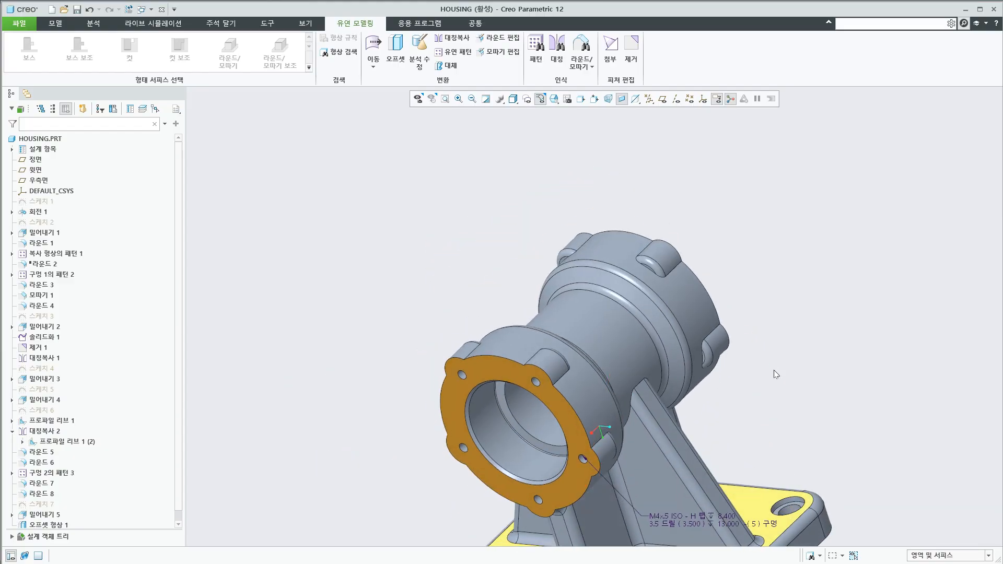
scroll(774, 370, up, 2)
scroll(759, 479, down, 3)
middle_drag(769, 484, 783, 472)
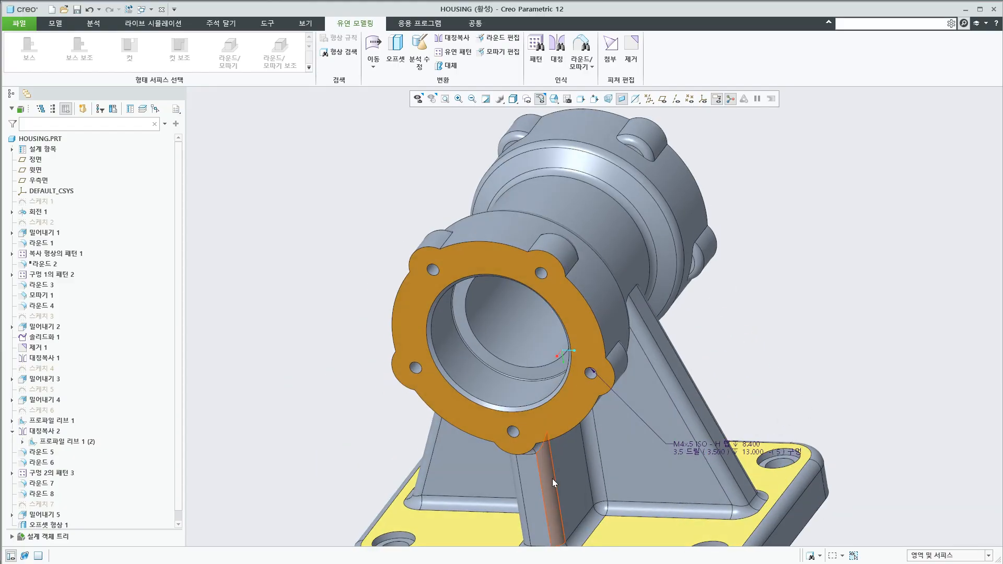
key(alt+Tab)
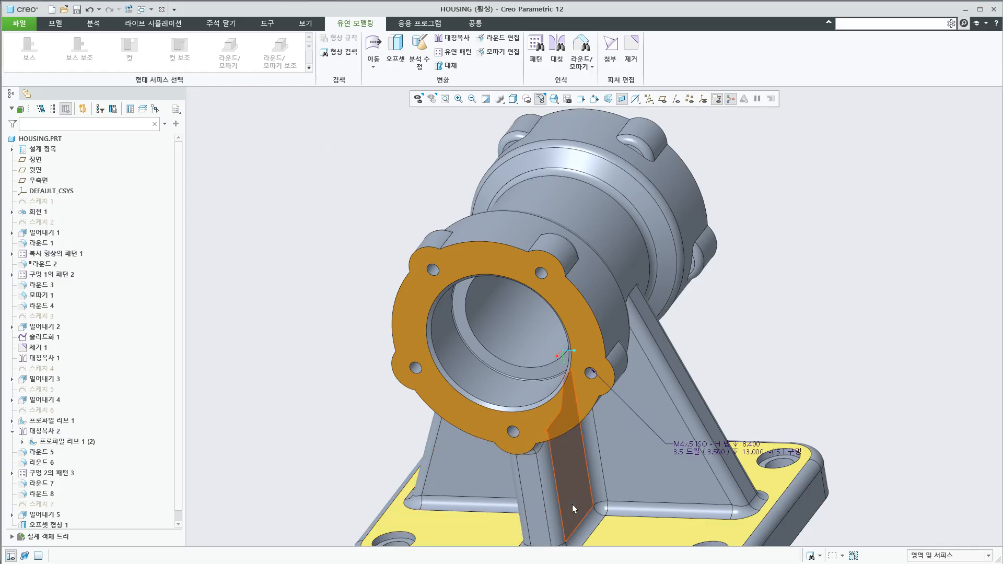
scroll(589, 374, down, 5)
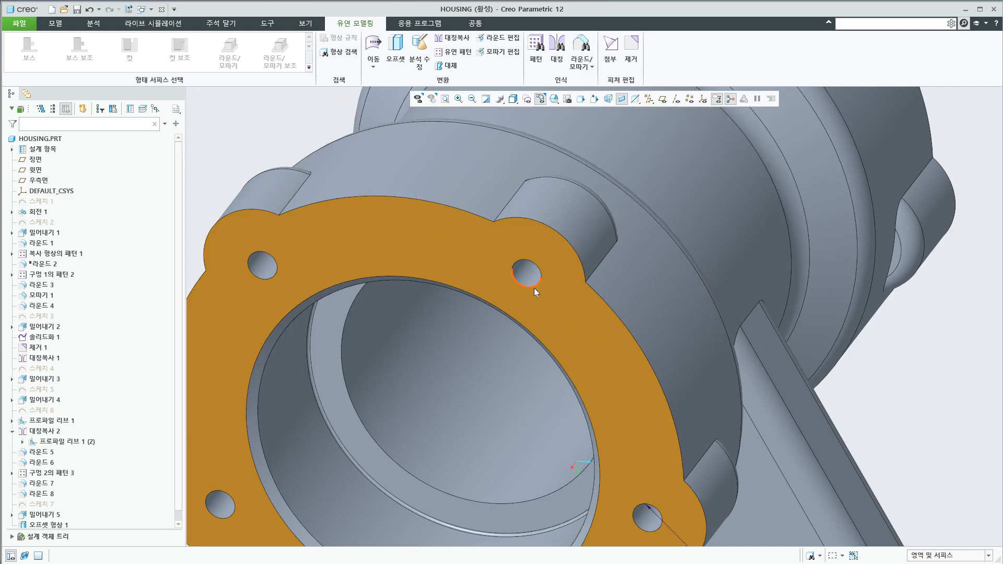
click(529, 272)
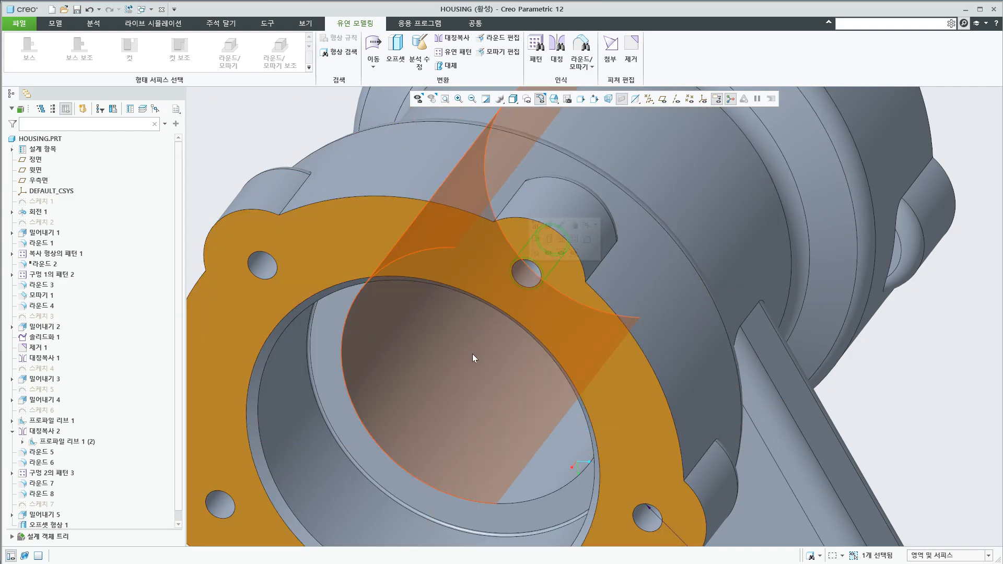
scroll(472, 353, up, 3)
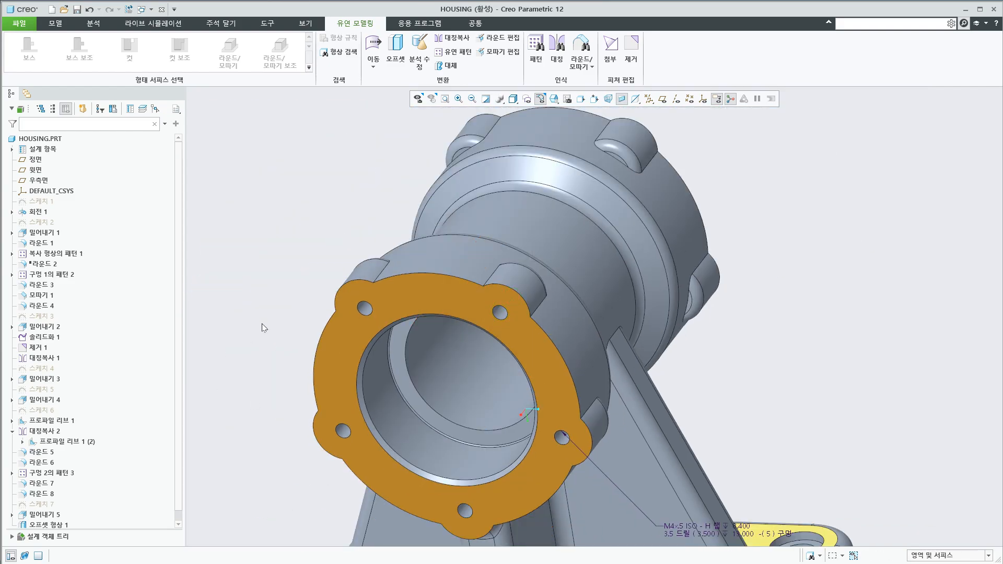
drag(179, 411, 243, 357)
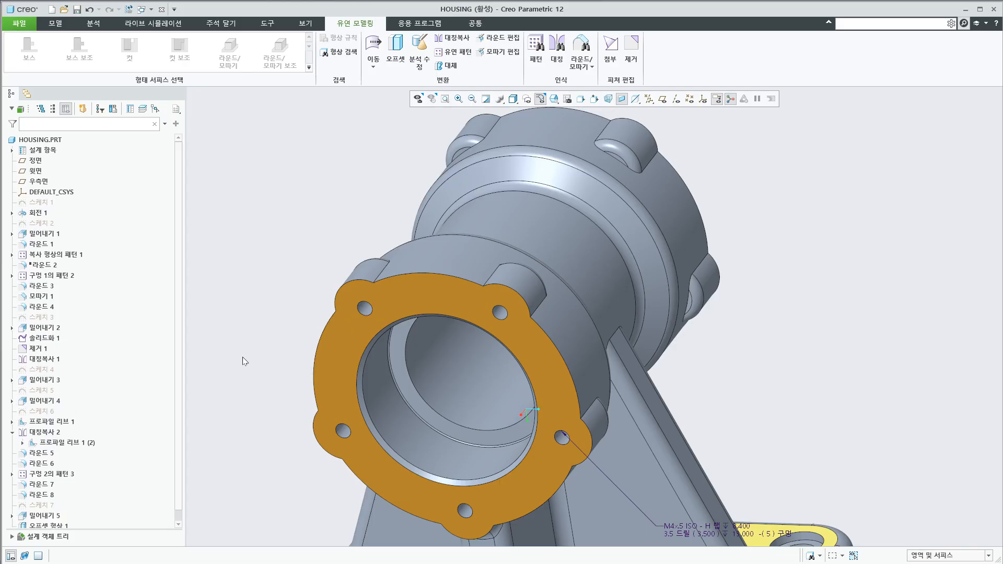
click(504, 312)
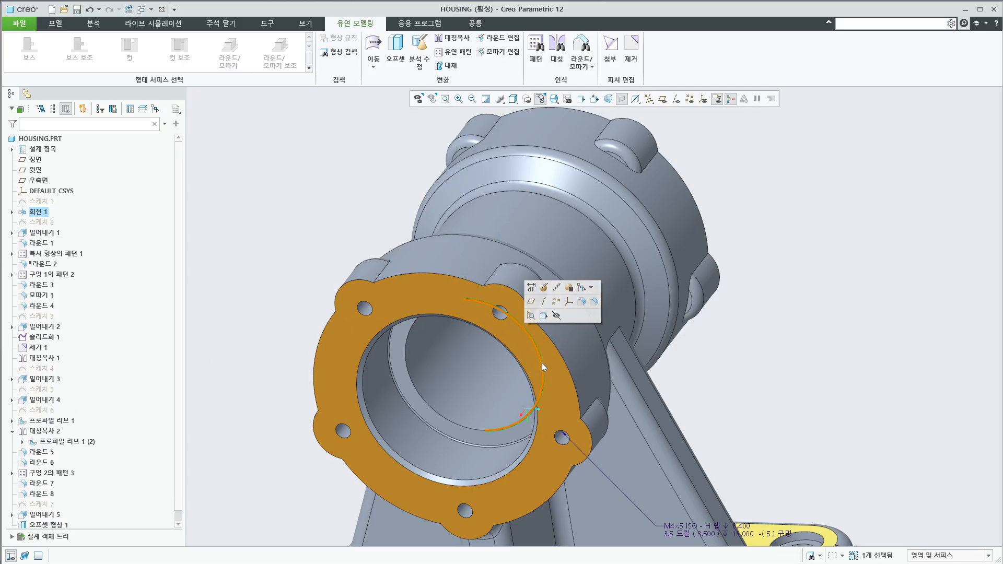
click(824, 395)
Set the selection filter to features (형상), pick features at the flange's upper tapped hole, and clear the selection
click(931, 555)
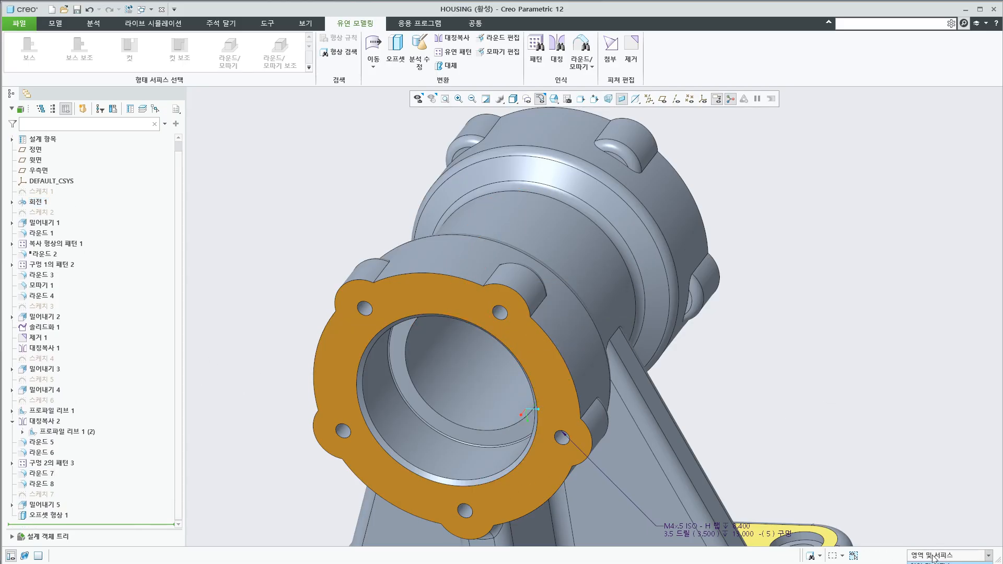
click(927, 563)
scroll(773, 315, up, 4)
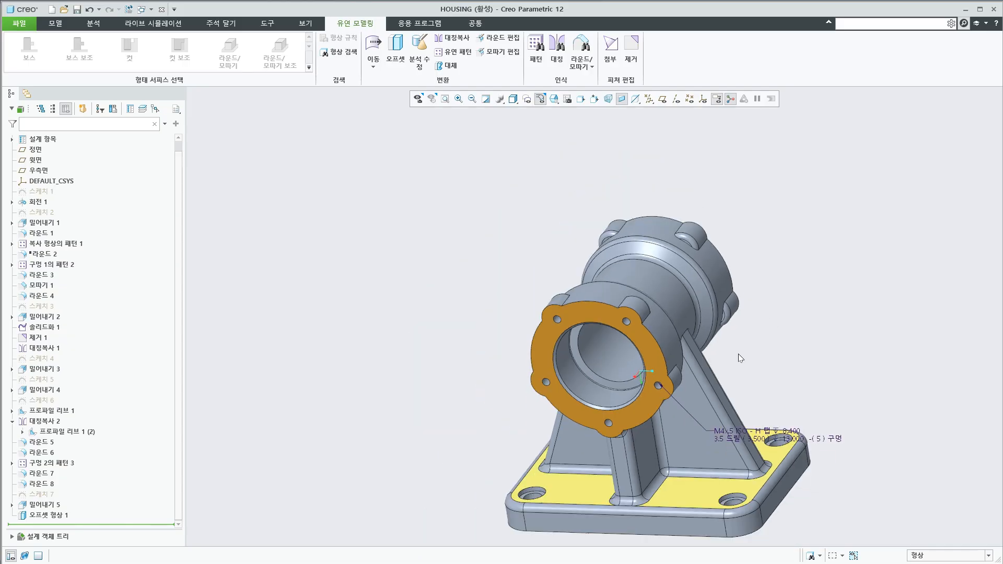
middle_drag(738, 353, 554, 386)
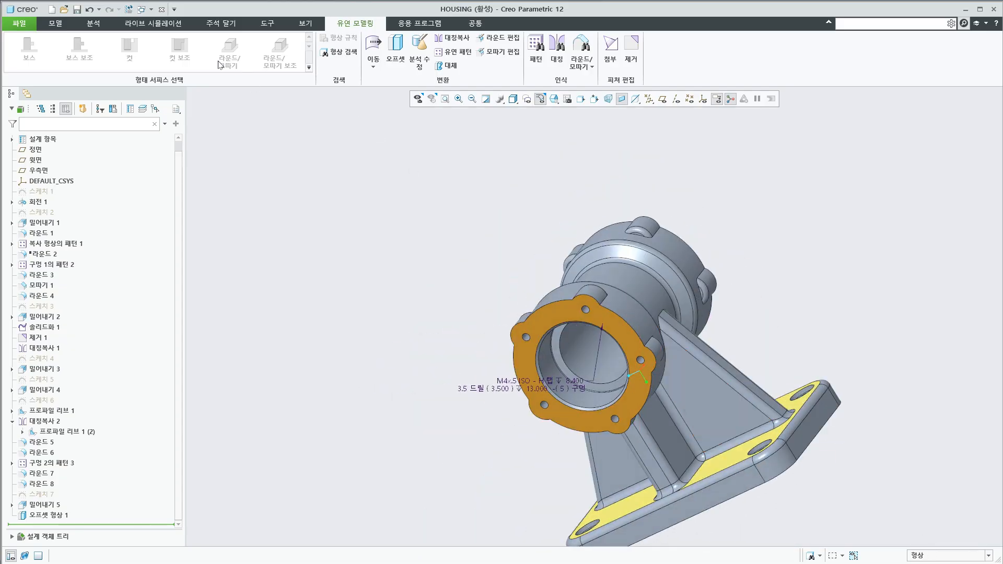
scroll(556, 320, down, 4)
click(588, 309)
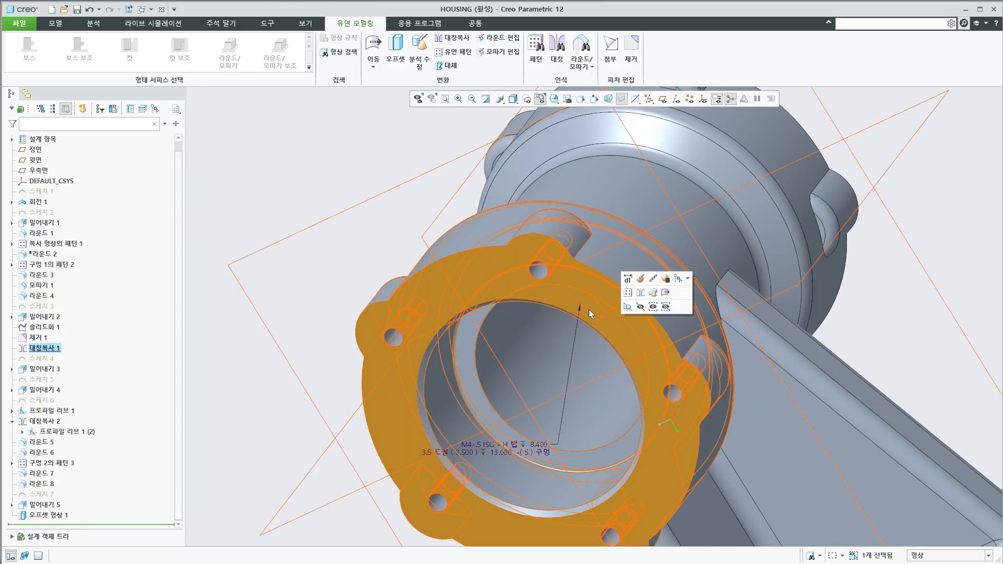
click(539, 271)
click(319, 255)
Select the mirrored profile rib and the original profile rib (프로파일 리브 1) in the model, and clear the selection
scroll(635, 339, up, 4)
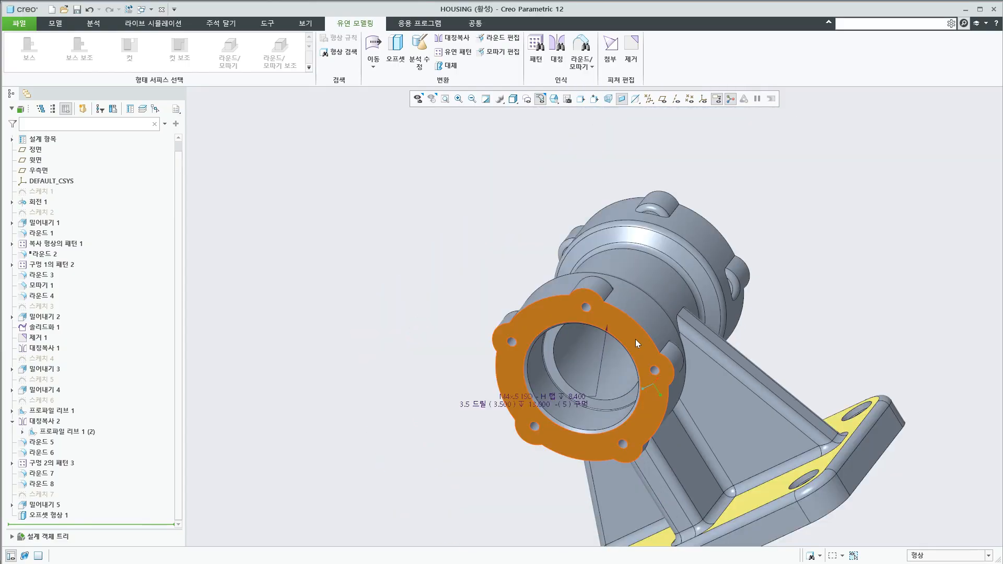
click(735, 436)
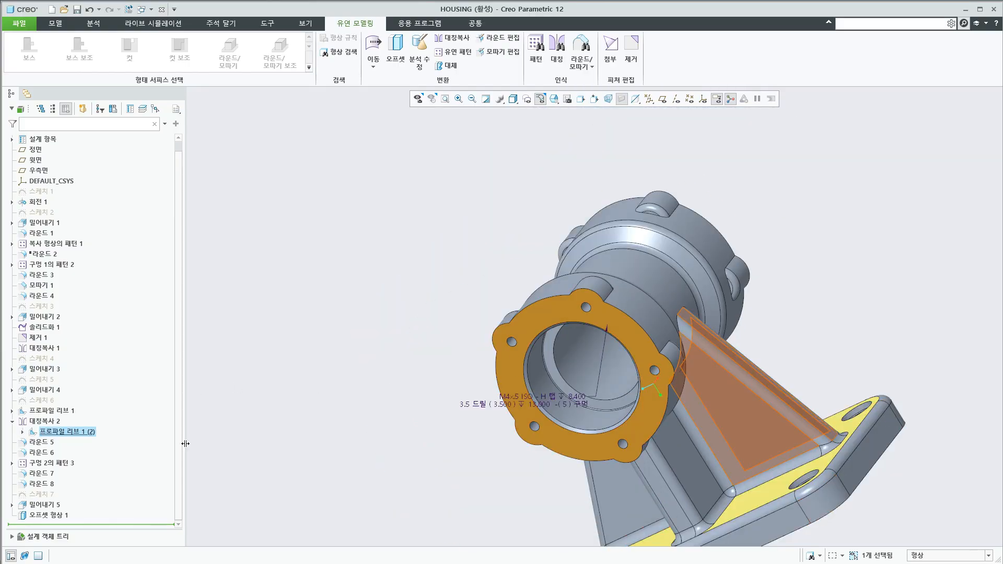
click(603, 476)
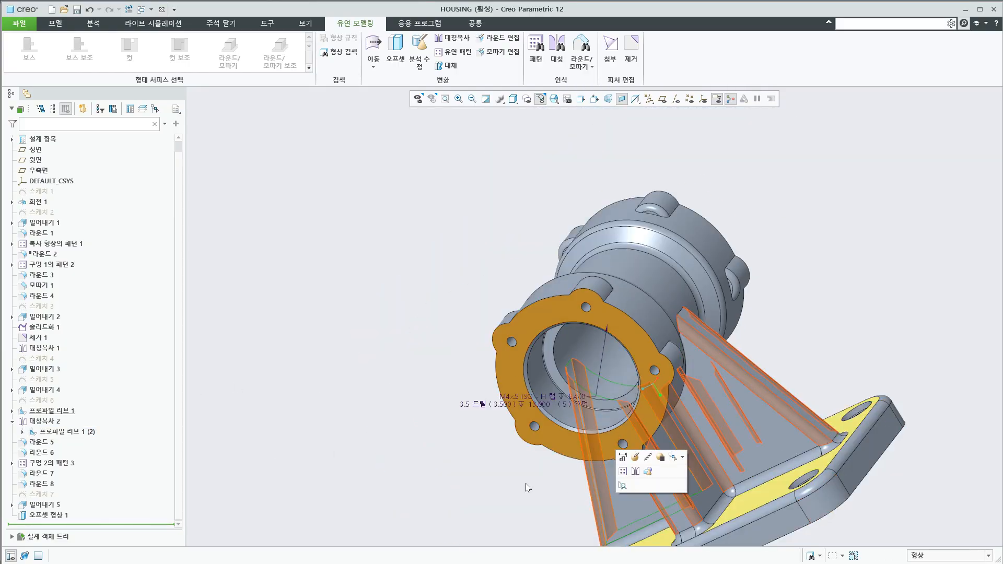
click(356, 463)
mouse_move(595, 390)
middle_down()
mouse_move(651, 435)
mouse_move(710, 422)
mouse_move(742, 434)
middle_up()
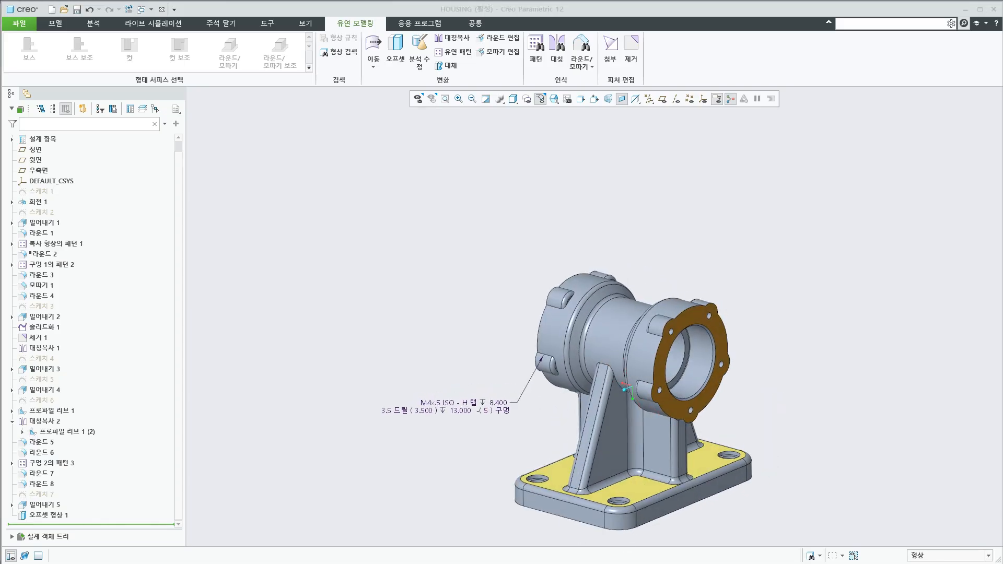